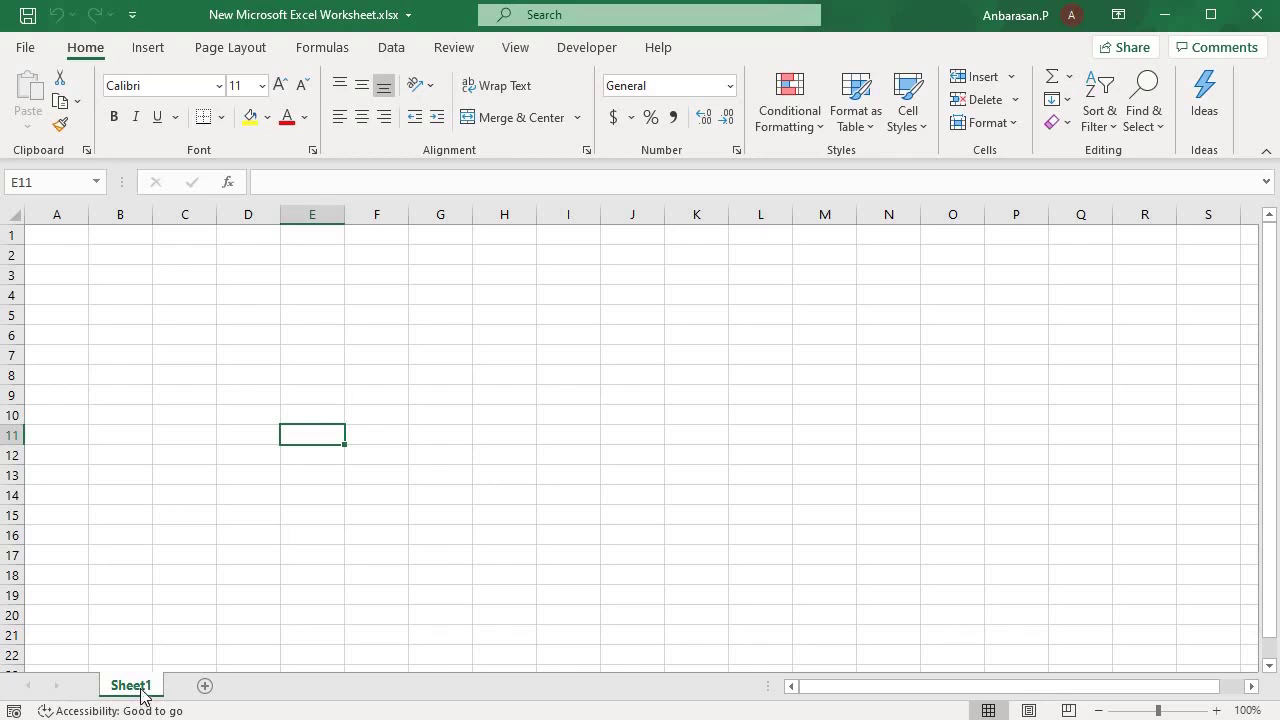
left_click(234, 312)
left_click(211, 450)
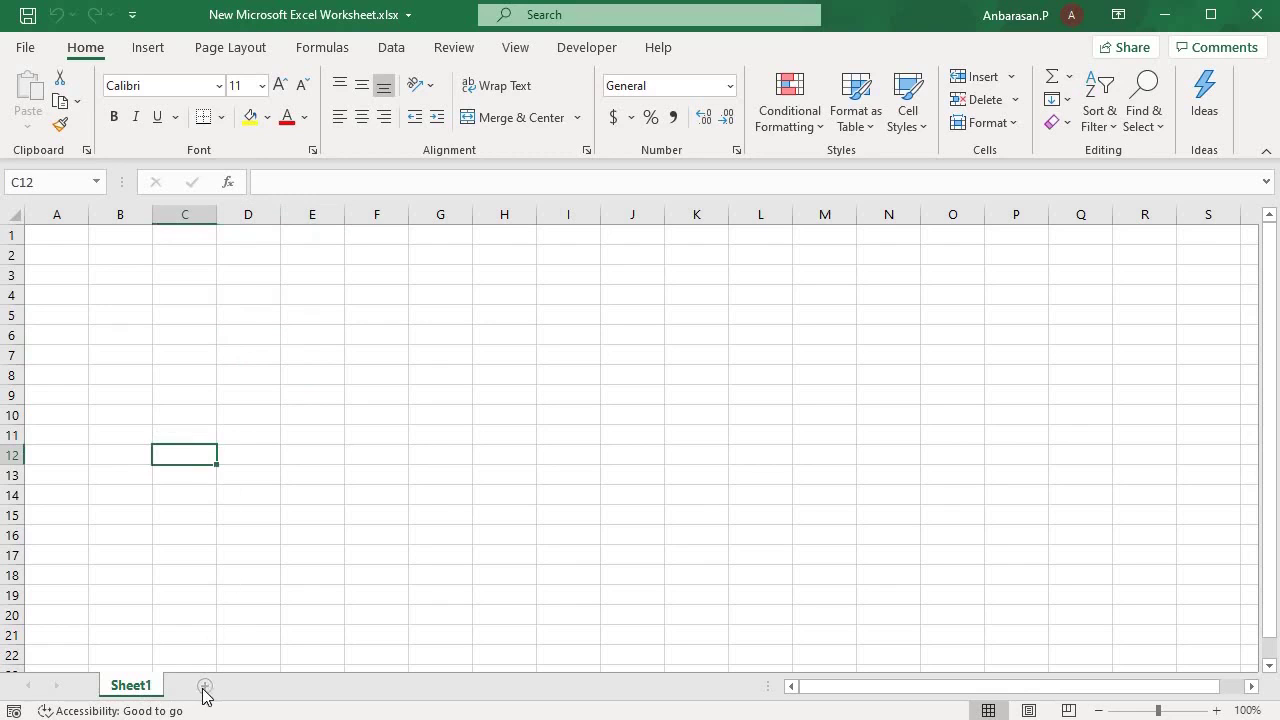
left_click(240, 374)
left_click(227, 315)
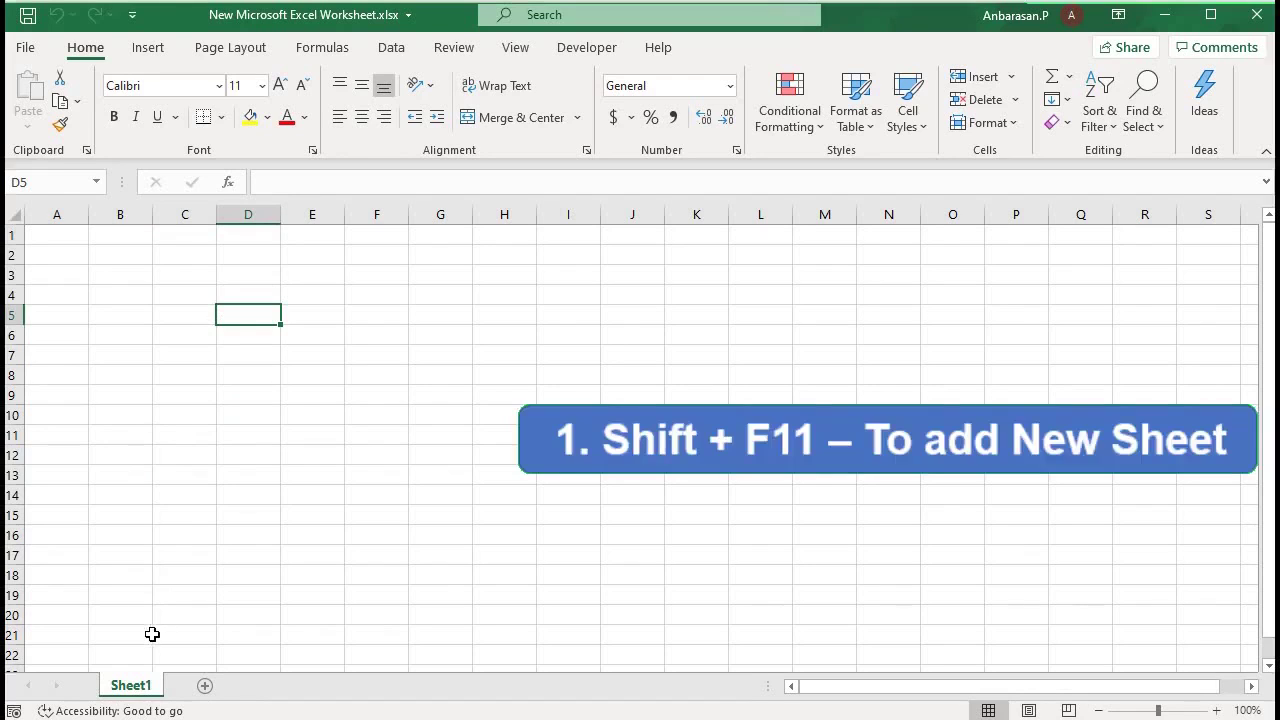
Add four new blank worksheets to the workbook.
key("shift+F11")
key("shift+F11")
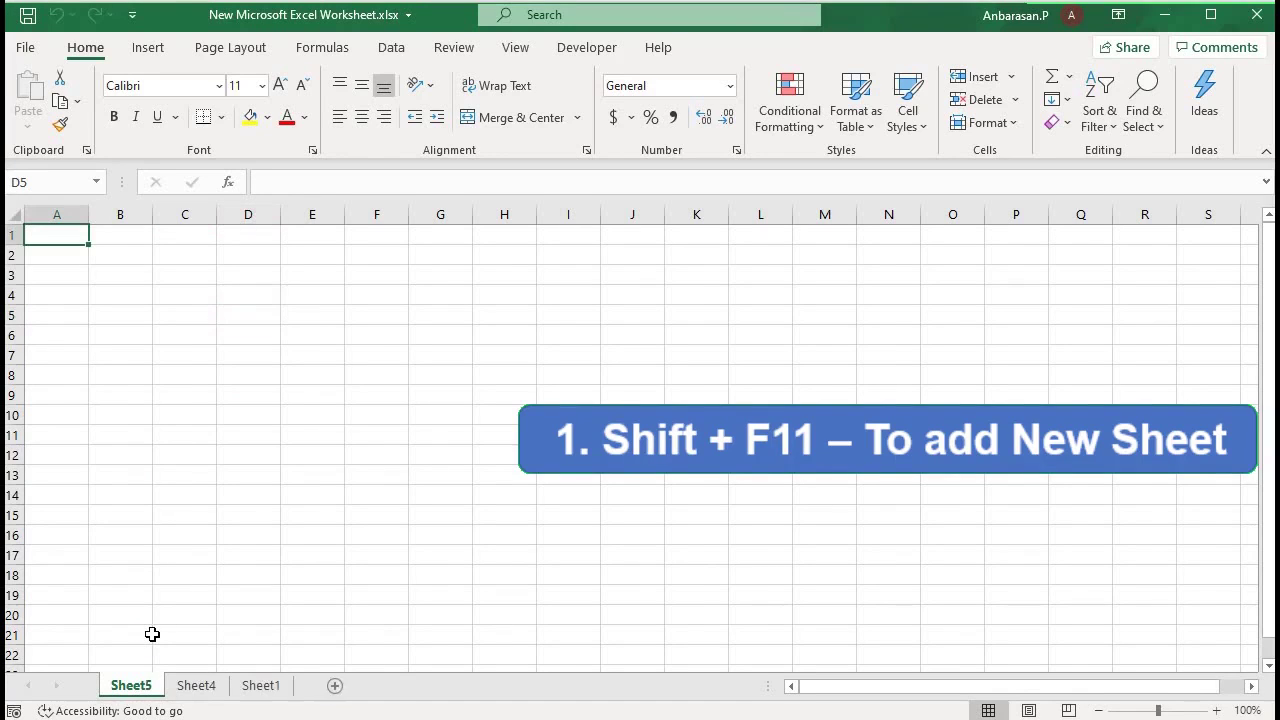
key("shift+F11")
key("shift+F11")
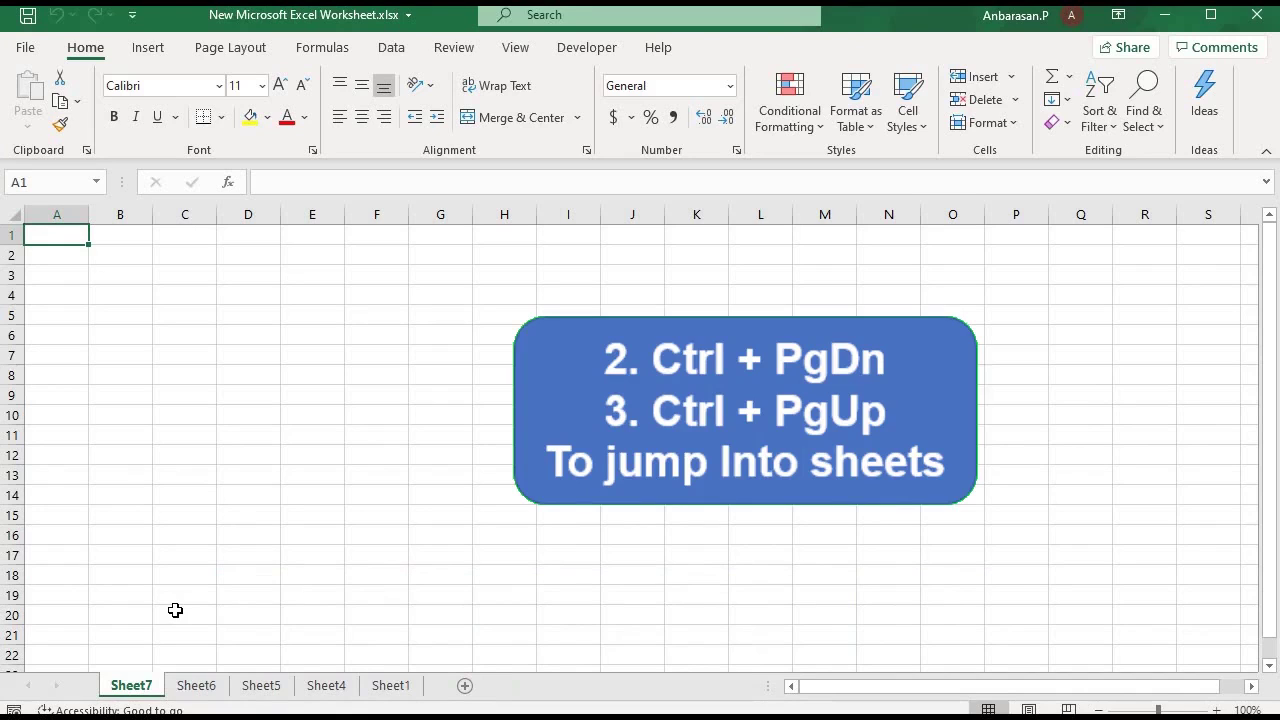
Go forward through the worksheets one at a time from Sheet7 to Sheet4, and return the same way to Sheet7.
key("ctrl+Next")
key("ctrl+Next")
key("ctrl+Next")
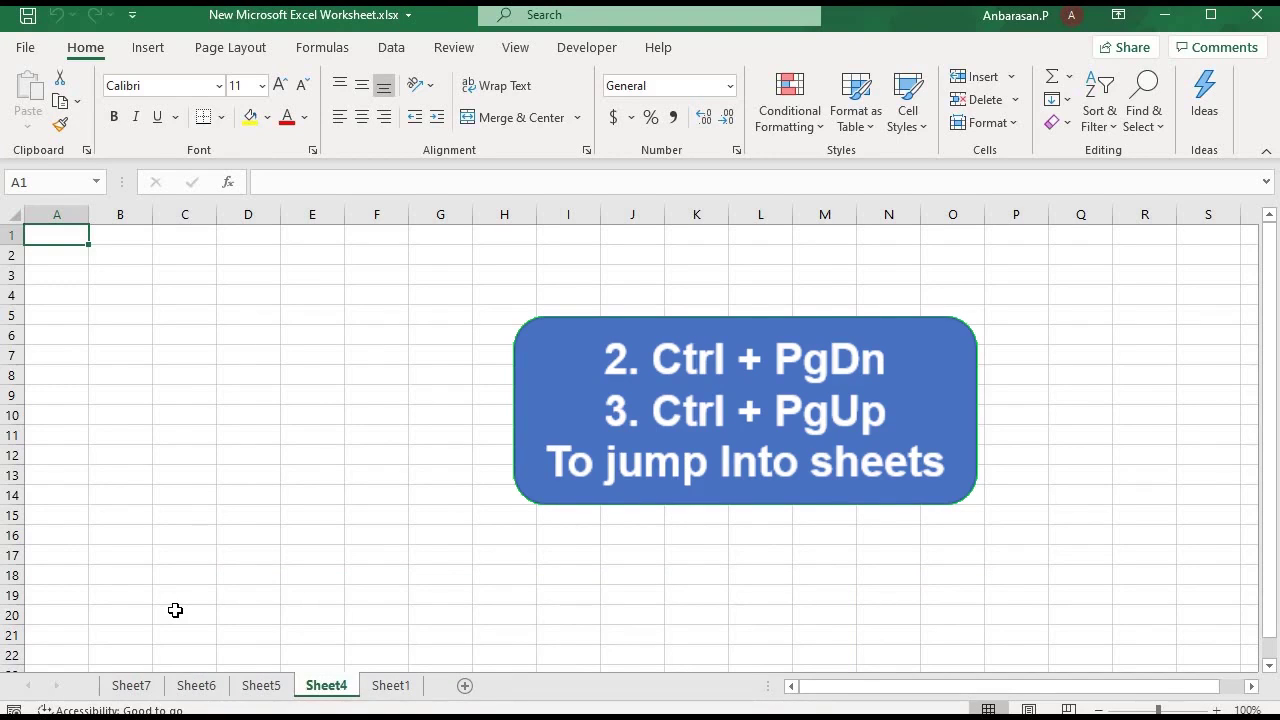
key("ctrl+Page_Up")
key("ctrl+Page_Up")
key("ctrl+Page_Up")
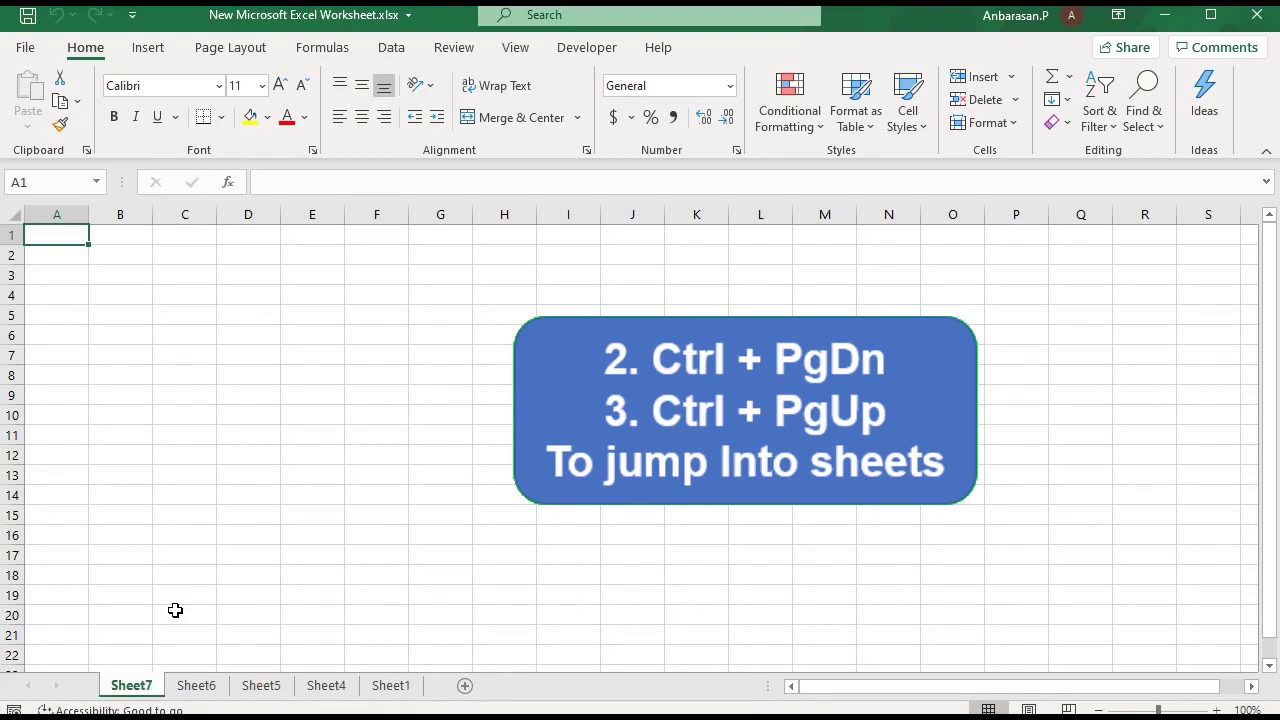
Select cell B3 on Sheet7 and move the active cell down column B one row at a time to B12.
left_click(137, 311)
left_click(120, 275)
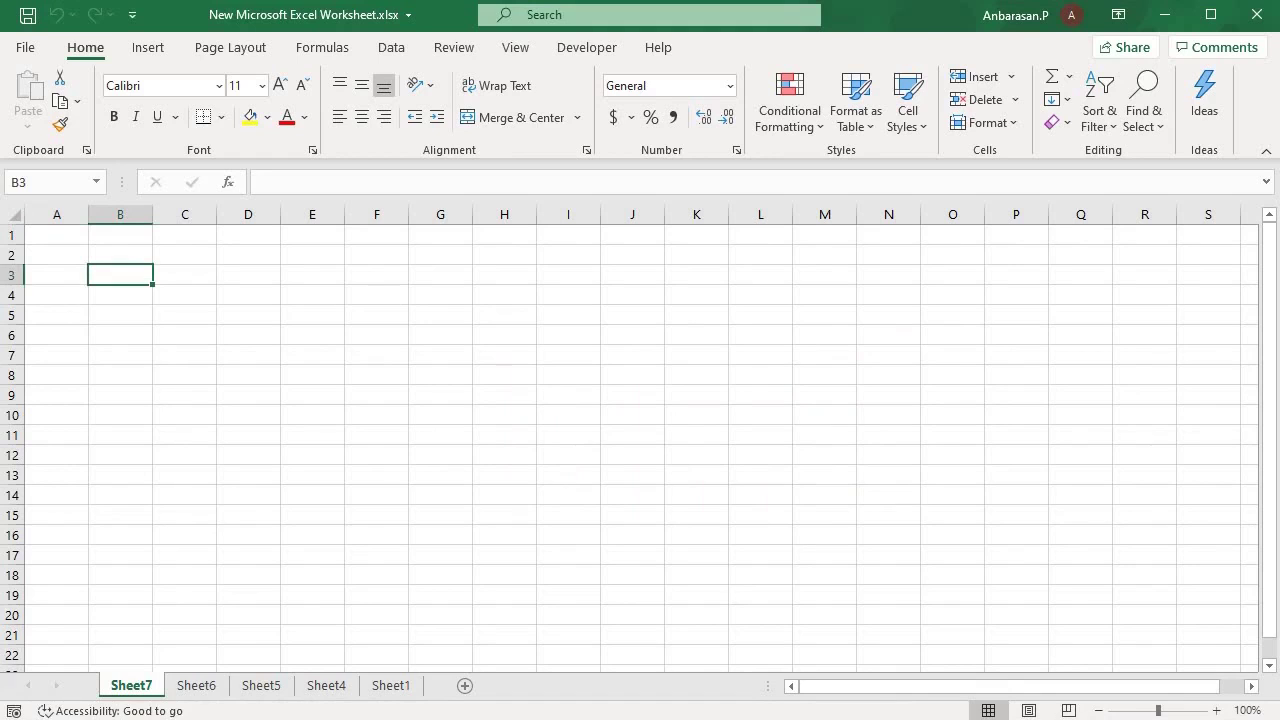
key("Down")
key("Down")
key("Down")
key("Down")
key("Down")
key("Down")
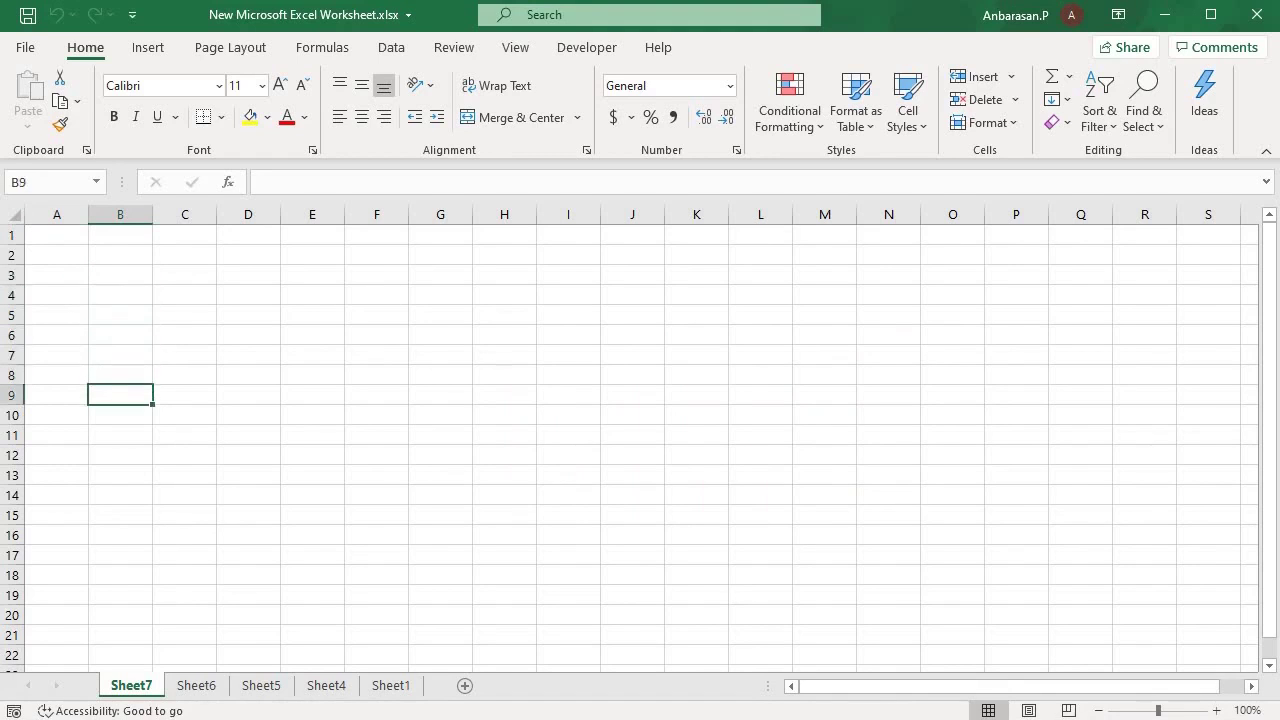
key("Down")
key("Down")
key("Down")
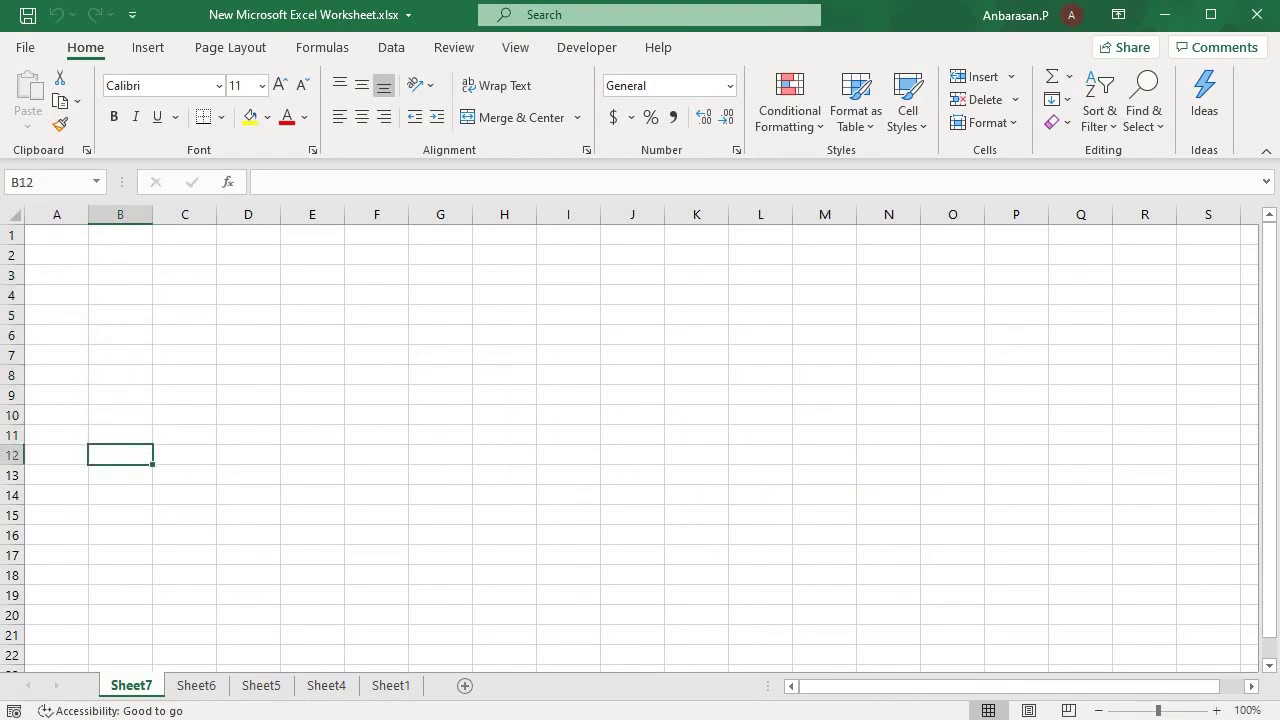
Move the active cell up column B one row at a time from B12 to B1.
key("Up")
key("Up")
key("Up")
key("Up")
key("Up")
key("Up")
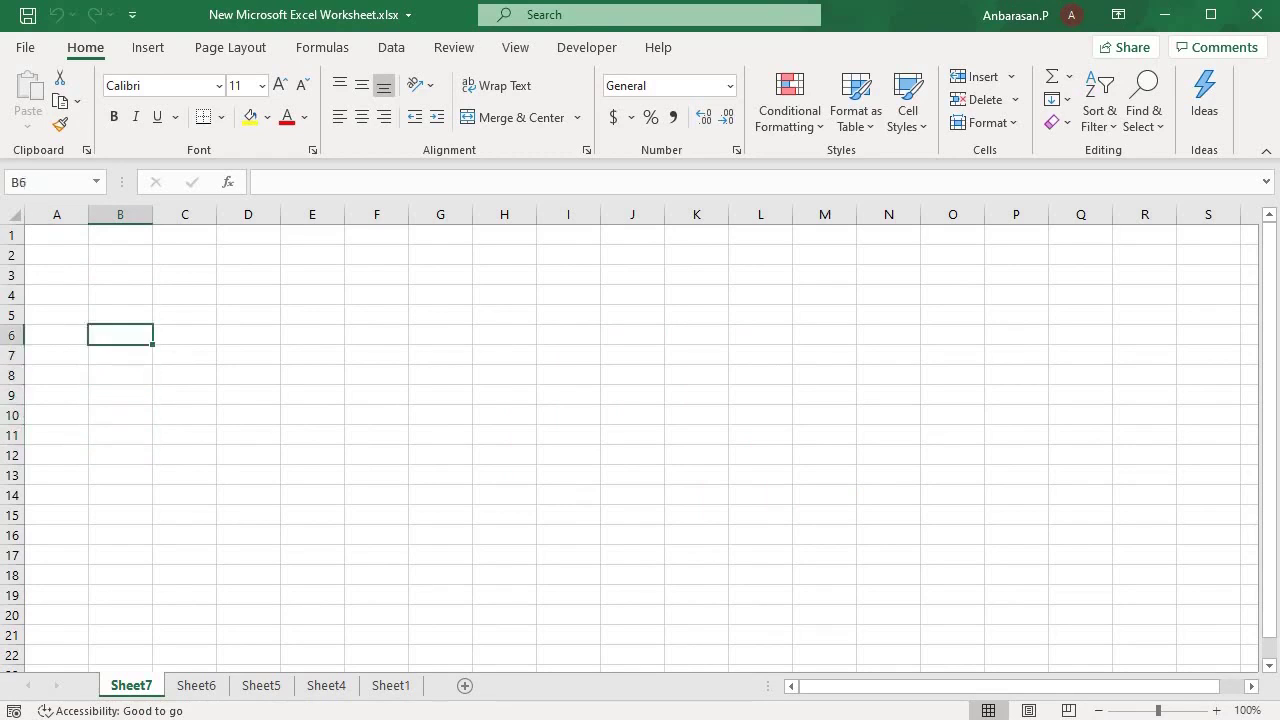
key("Up")
key("Up")
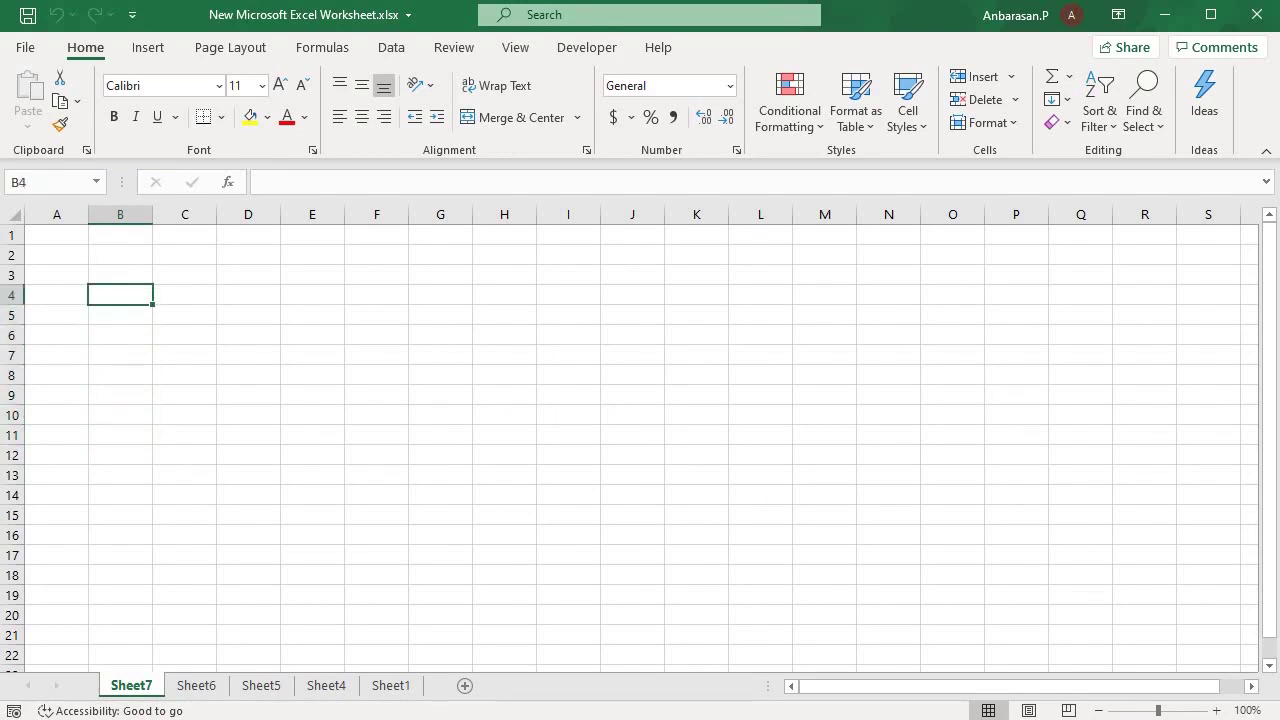
key("Up")
key("Up")
key("Up")
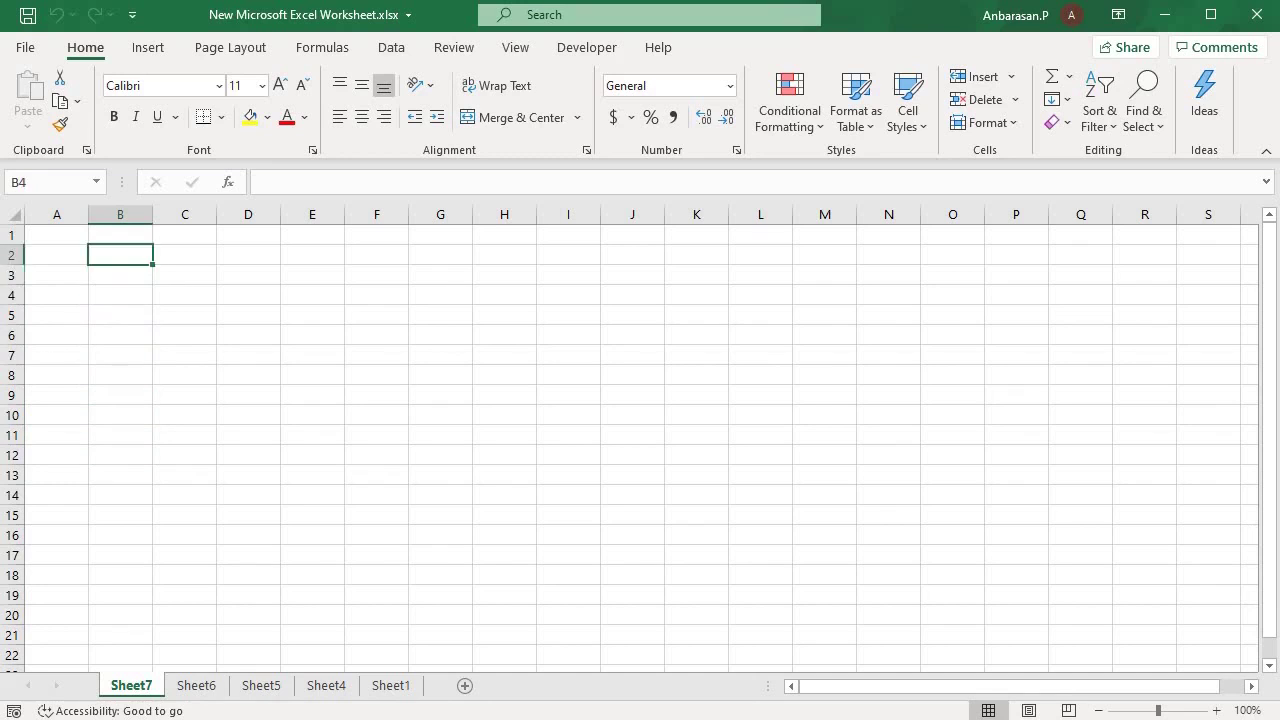
Move the active cell down column B one row at a time to B6.
key("Down")
key("Down")
key("Down")
key("Down")
key("Down")
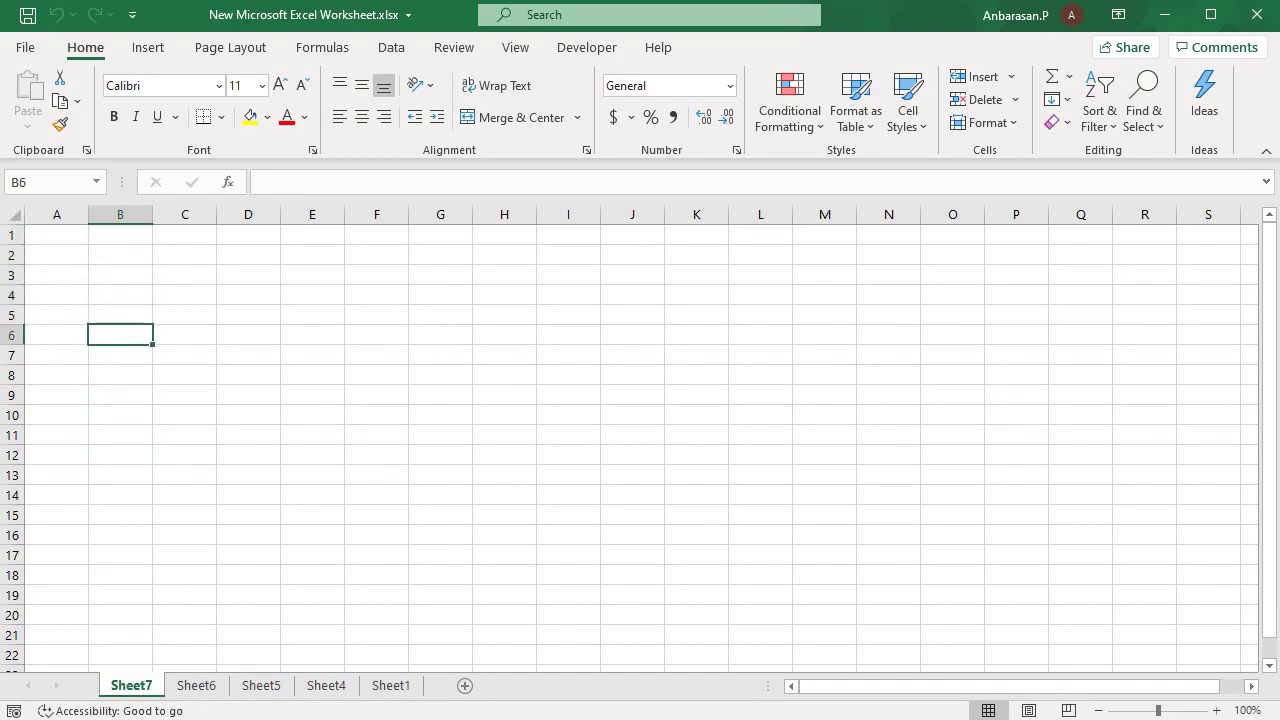
Step the active cell up from B6 to B1, and bring it back down to B3.
key("shift+Return")
key("shift+Return")
key("shift+Return")
key("shift+Return")
key("shift+Return")
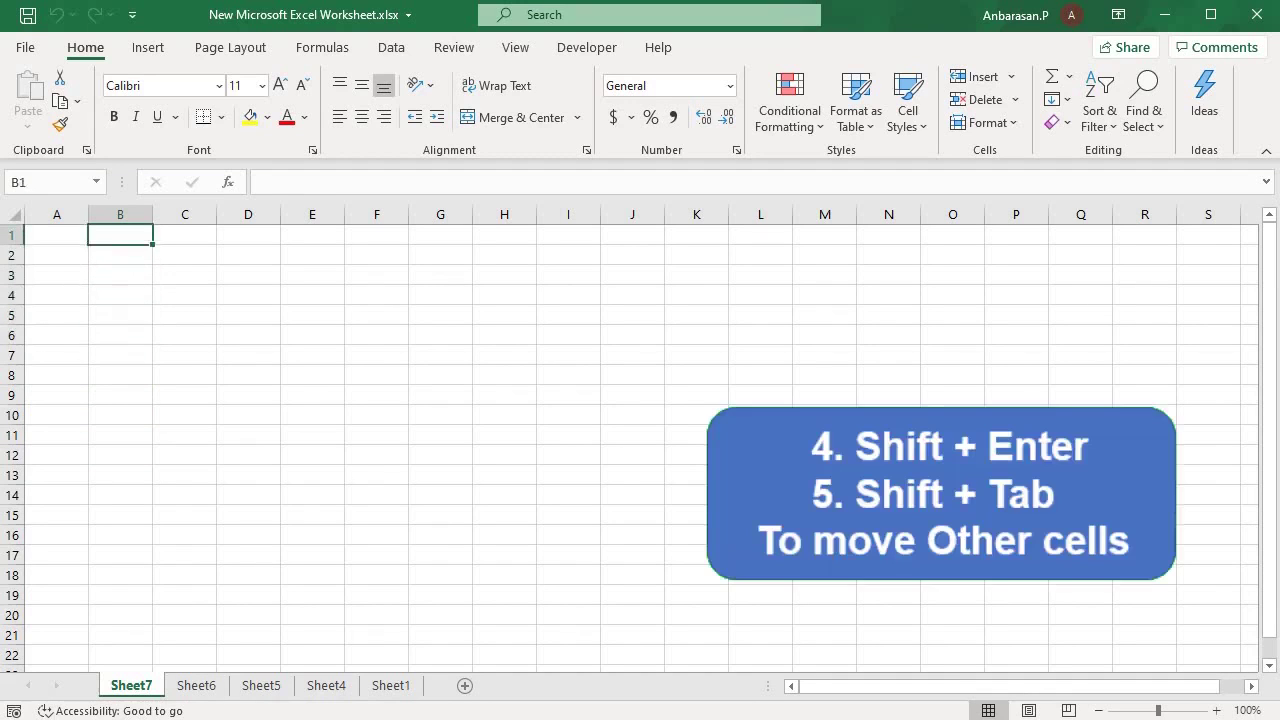
key("Return")
key("Return")
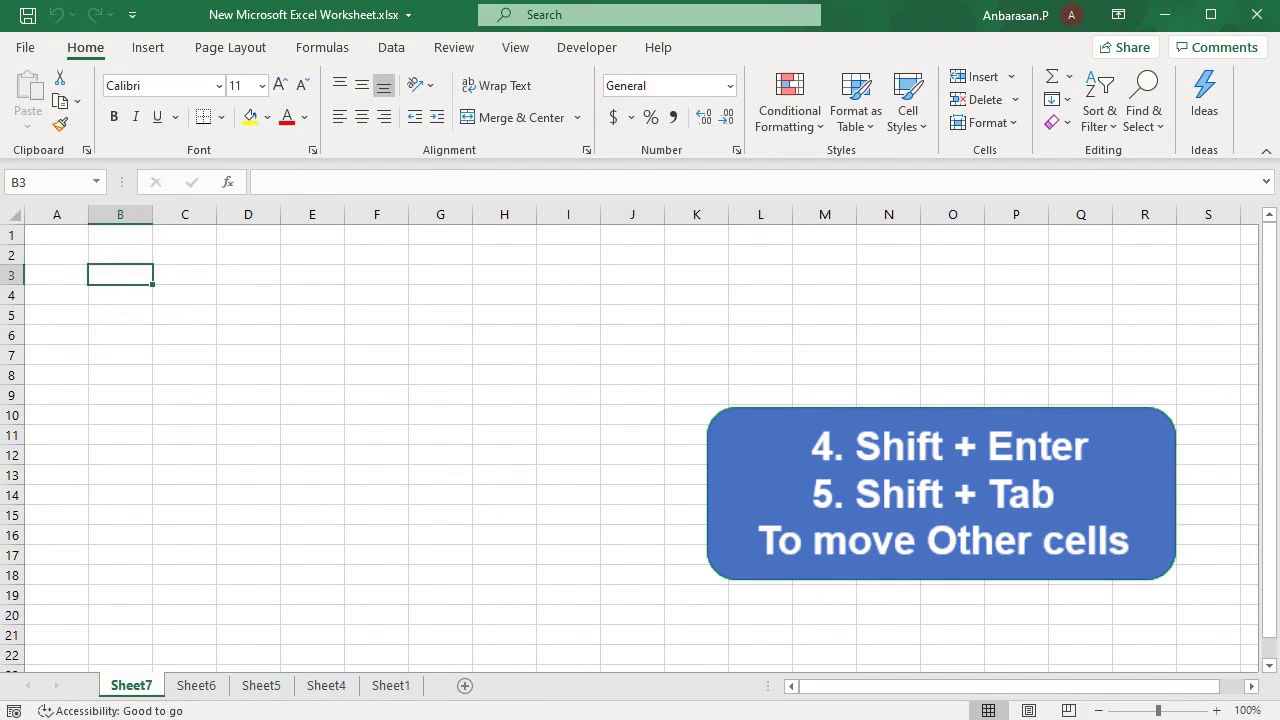
Move the active cell across row 3 one column at a time from B3 to H3.
key("Tab")
key("Tab")
key("Tab")
key("Tab")
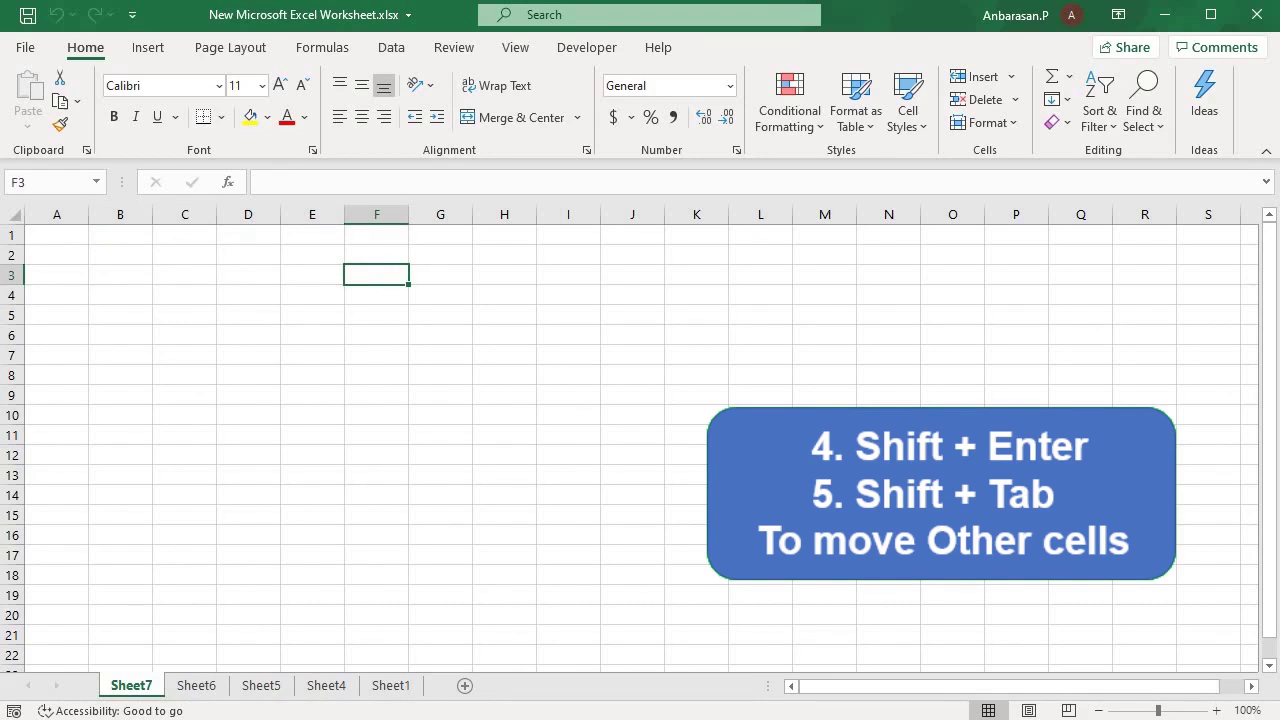
key("Tab")
key("Tab")
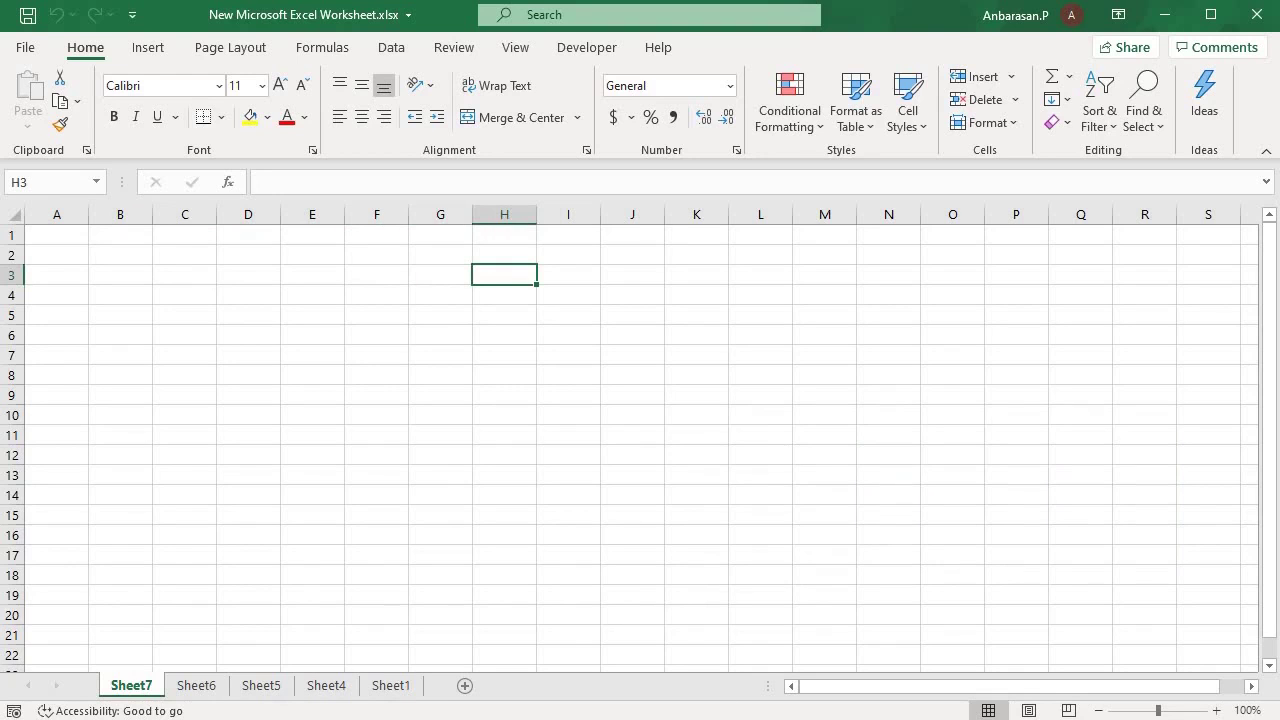
Move the active cell back along row 3 from H3 and stop at cell C3.
key("Left")
key("Left")
key("Left")
key("Left")
key("Left")
key("Left")
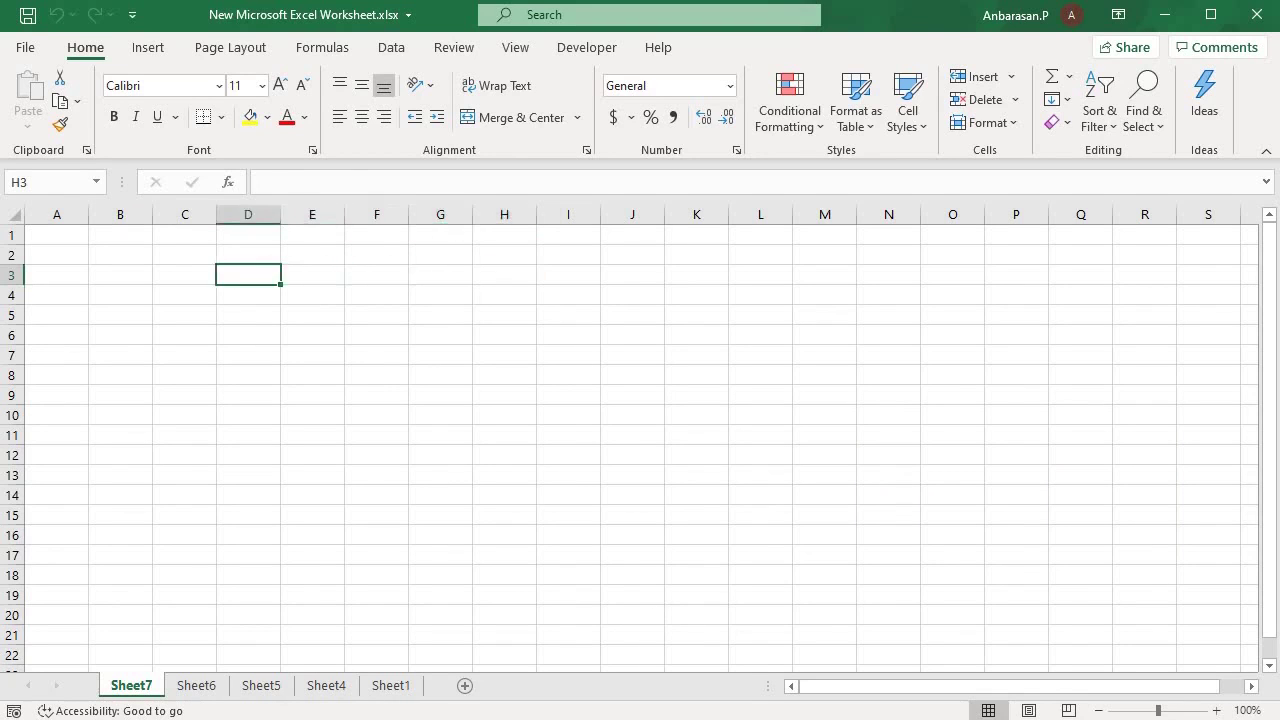
key("Left")
key("Right")
key("Right")
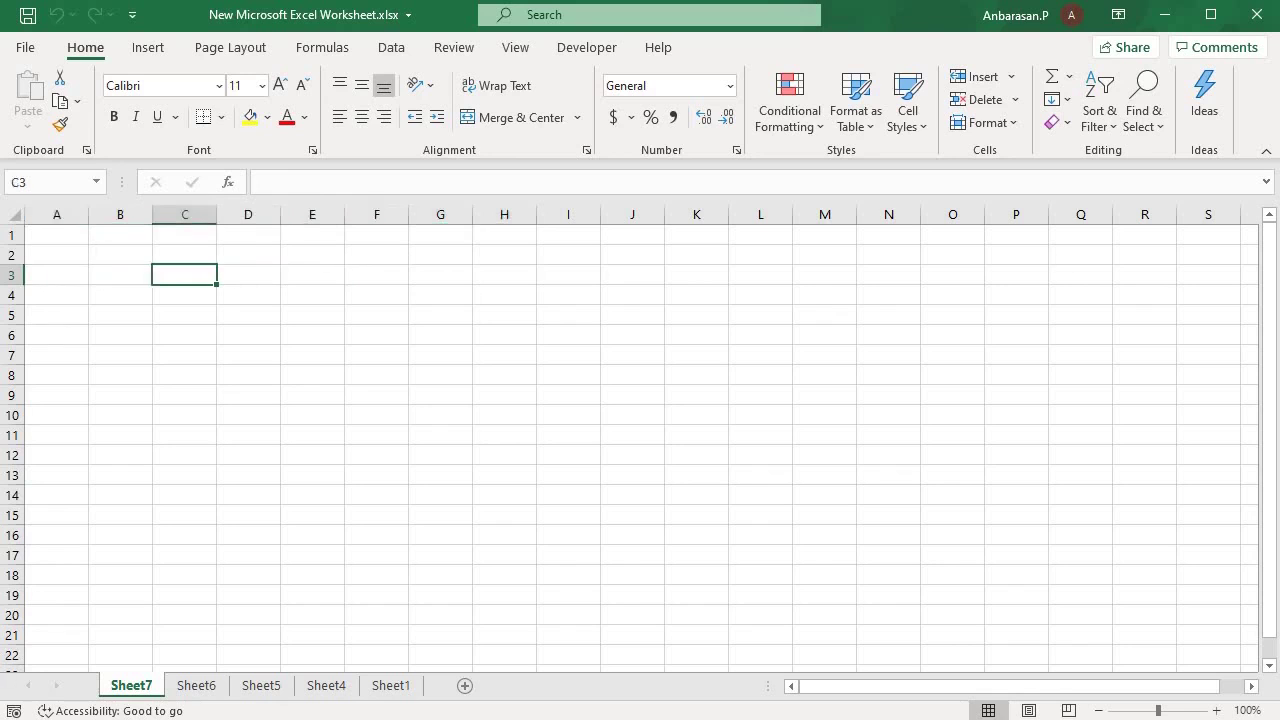
Enter the values 1, 2, 3 and 4 in cells C3 through F3.
type("1")
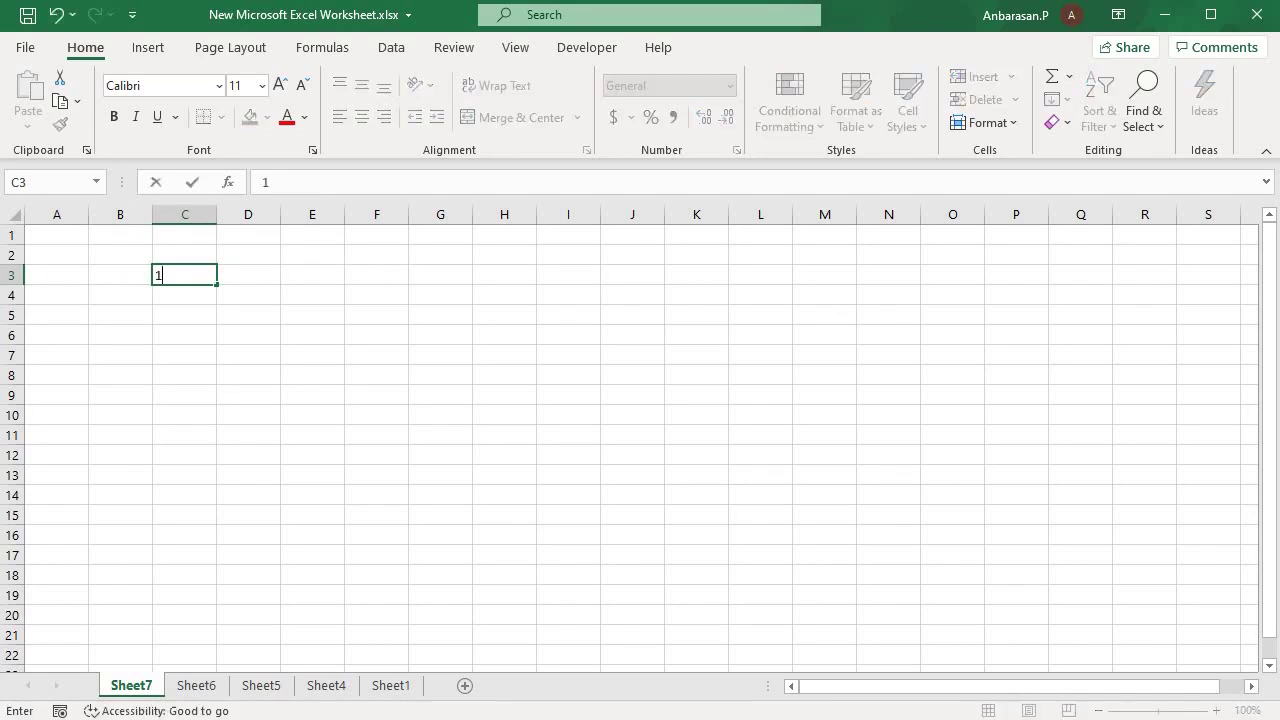
key("Tab")
type("2")
key("Tab")
type("3")
key("Tab")
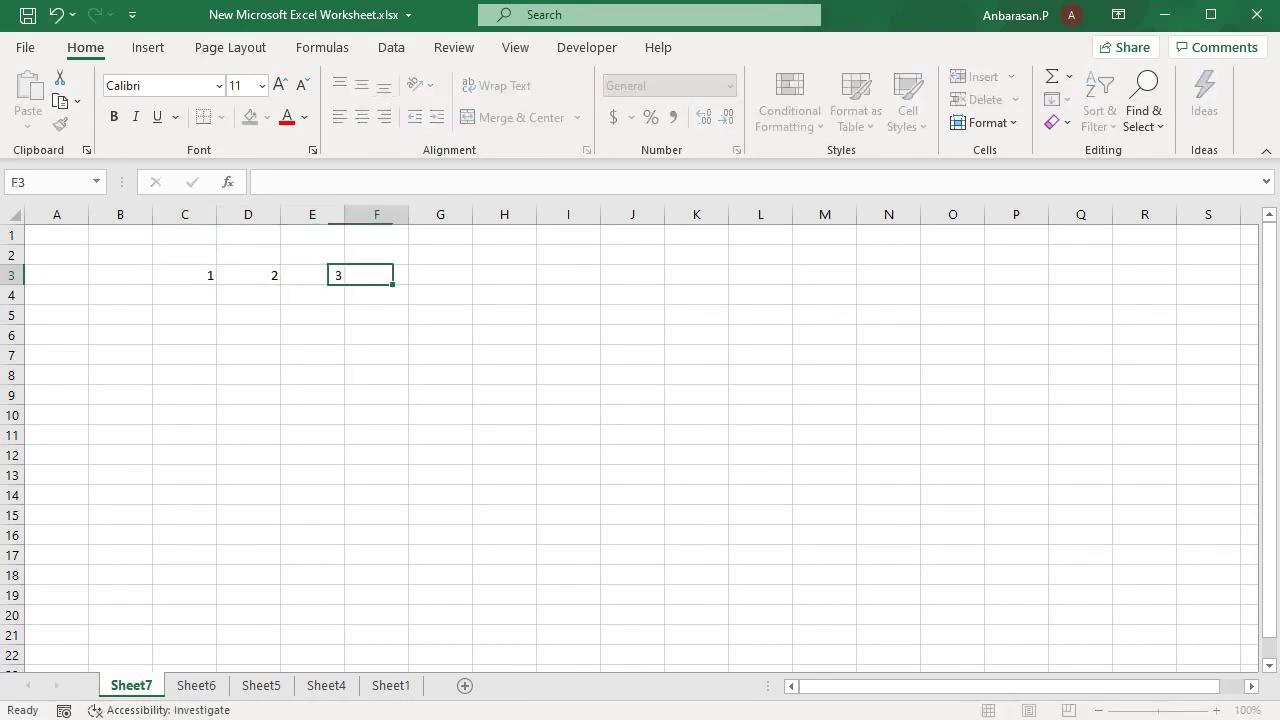
type("4")
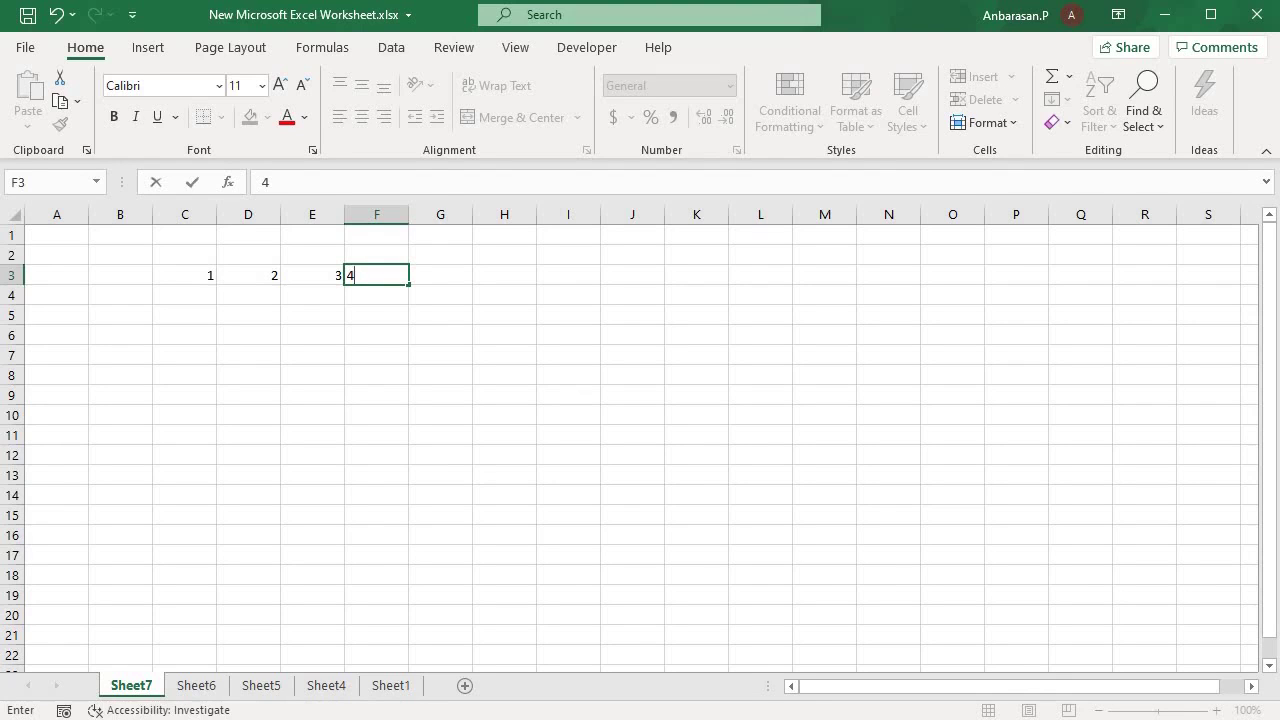
key("Return")
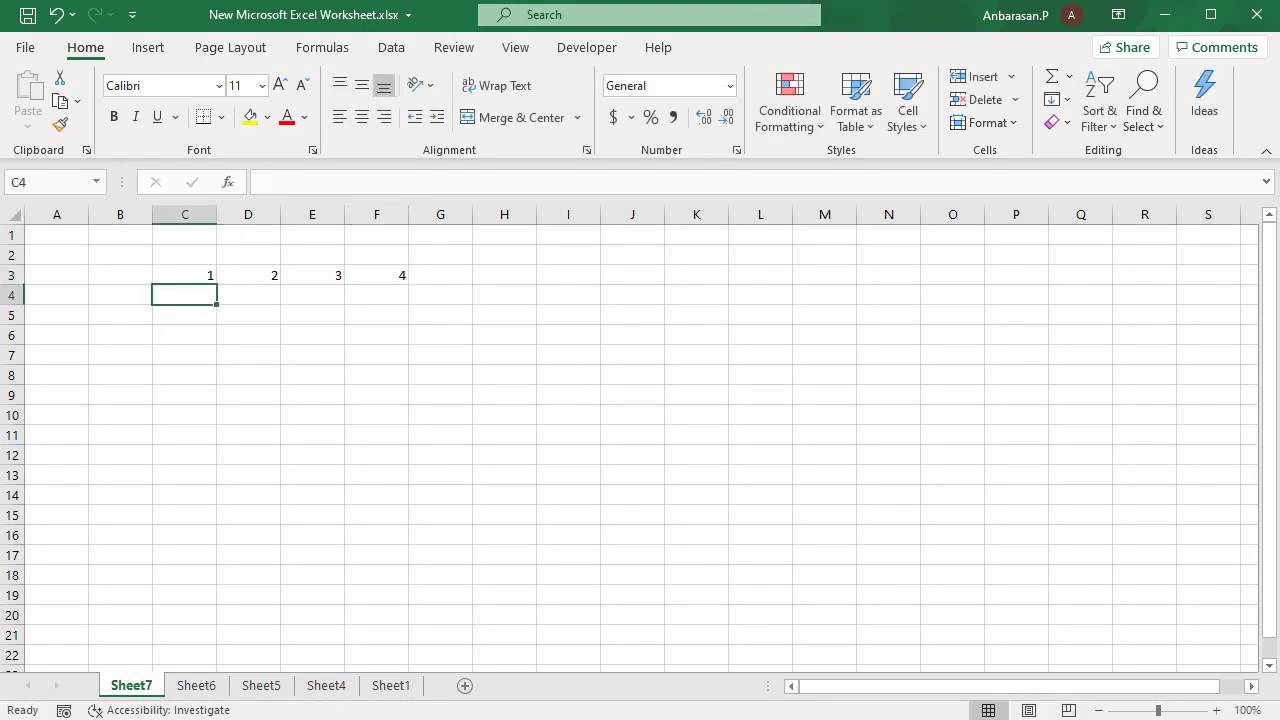
Enter the values 1, 2 and 3 in cells C5 through E5.
key("Up")
key("Down")
key("Down")
type("1")
key("Tab")
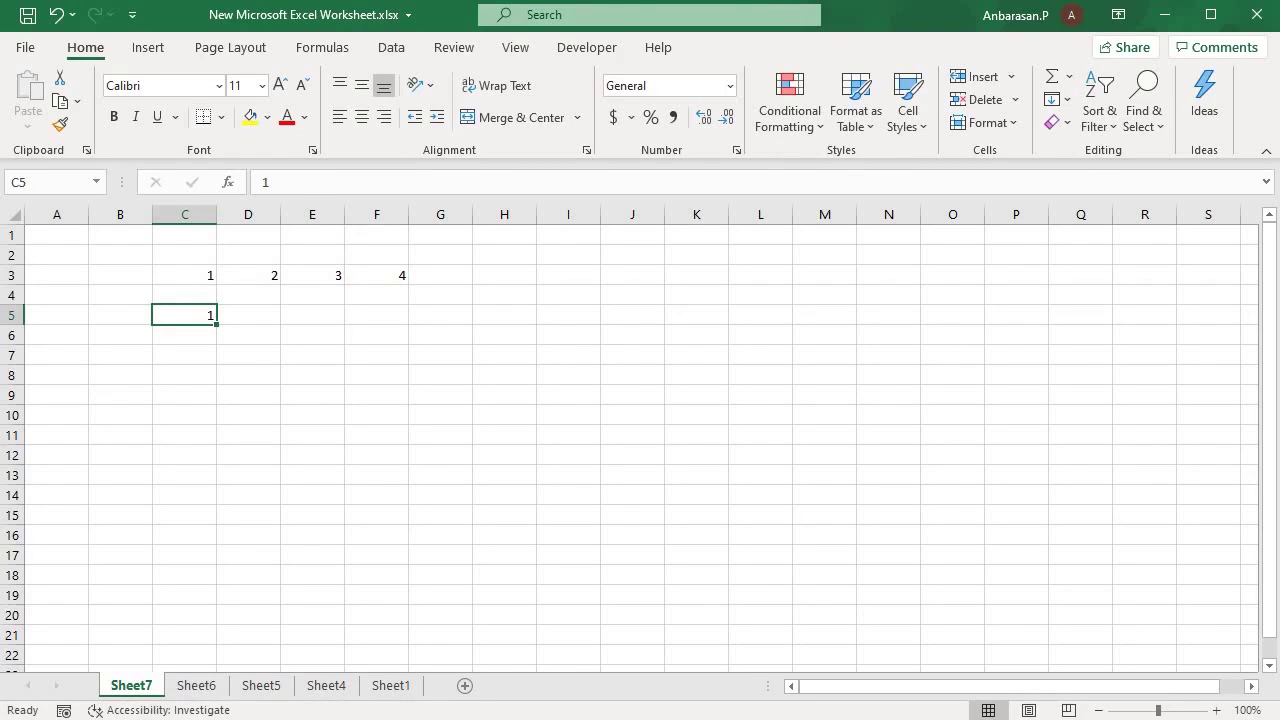
type("1")
key("Tab")
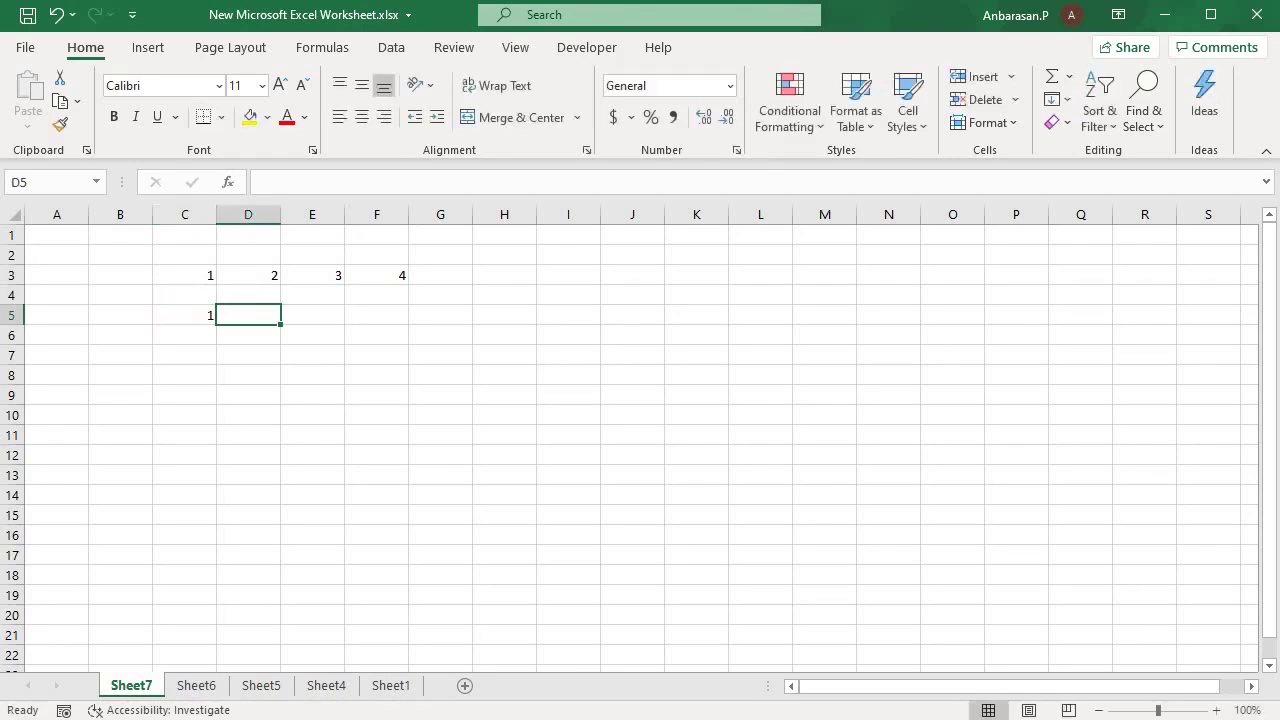
type("2")
key("Tab")
type("3")
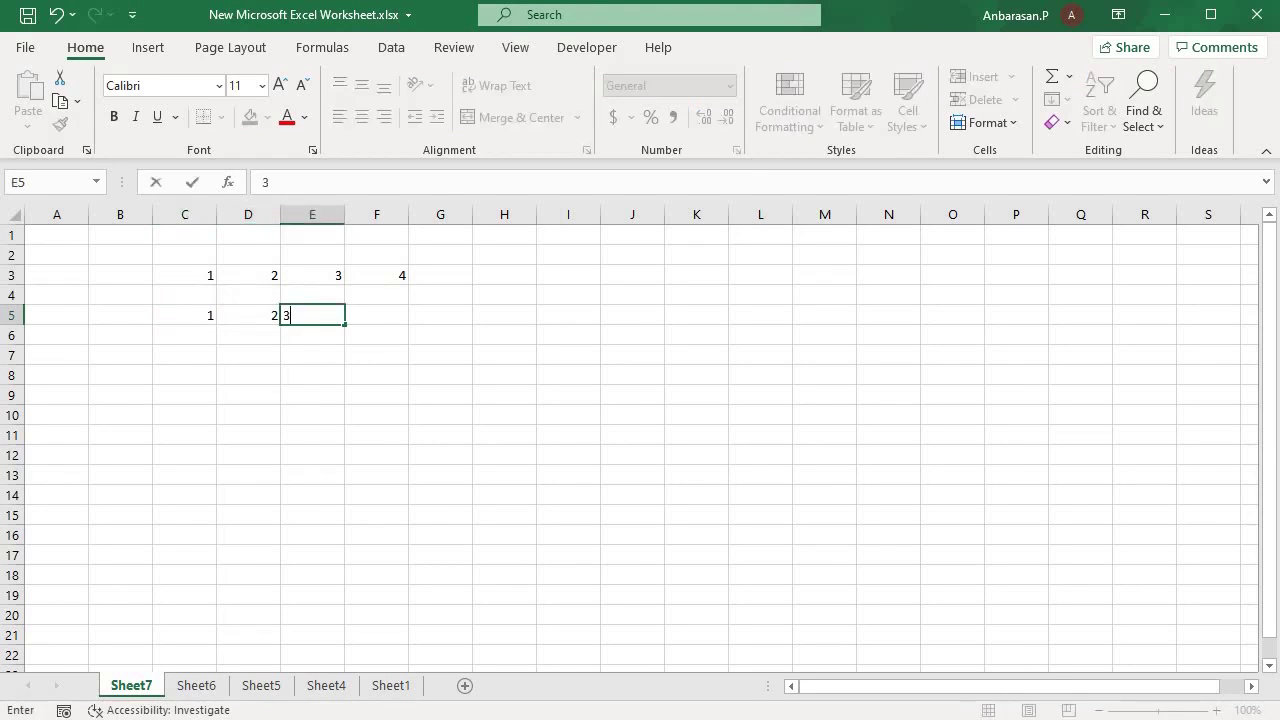
key("Down")
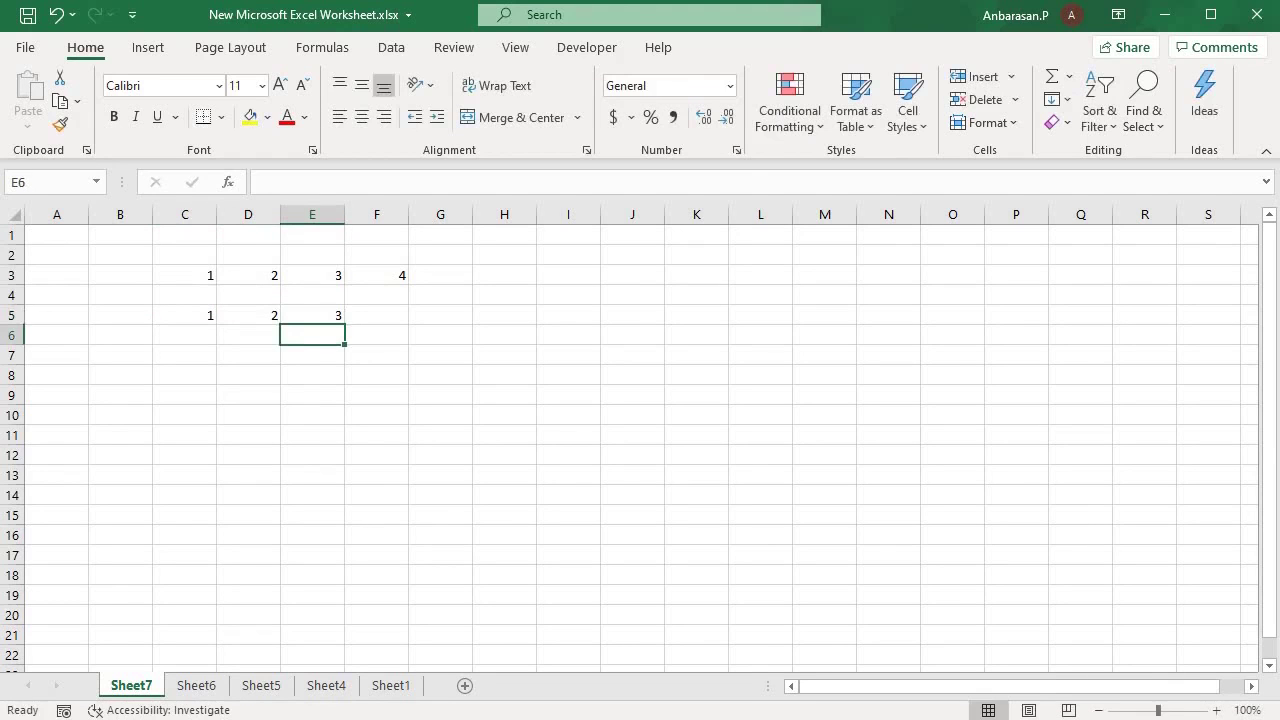
key("Left")
key("Left")
key("Left")
key("Right")
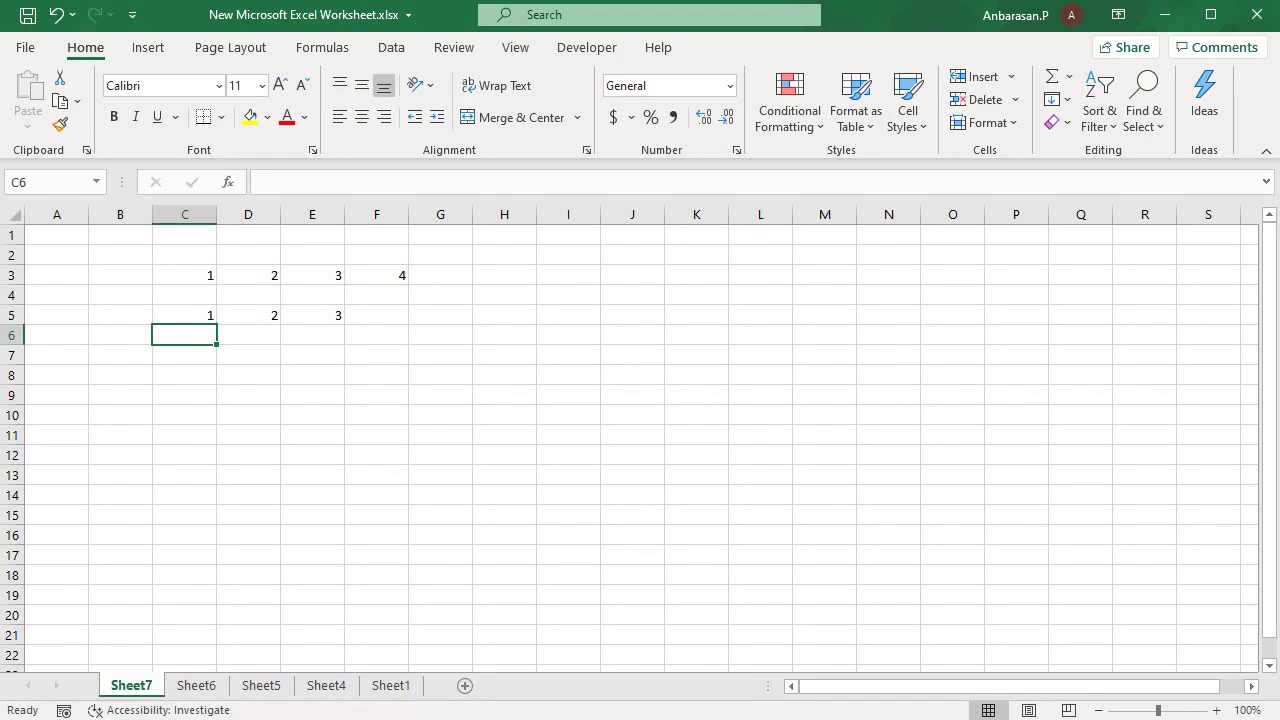
key("Up")
key("Up")
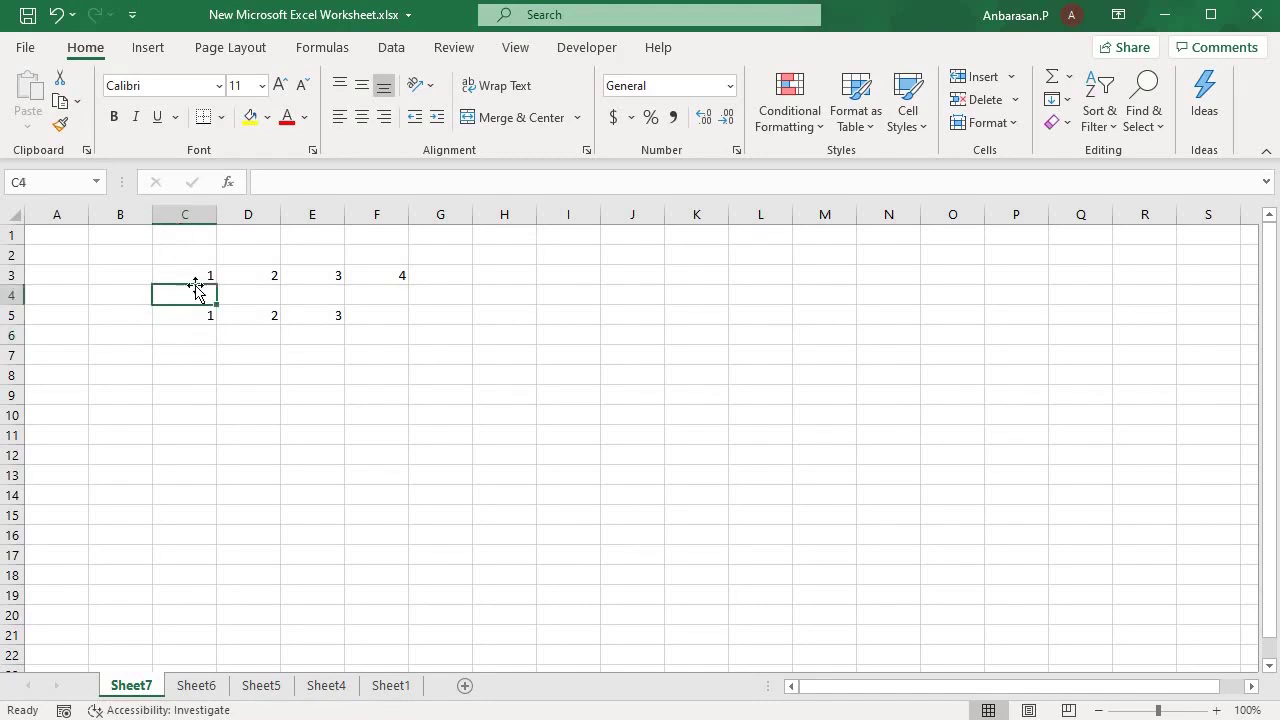
key("Up")
key("Up")
key("Down")
key("Down")
key("Down")
key("Up")
key("Up")
key("Up")
key("Down")
key("Down")
key("Down")
key("Down")
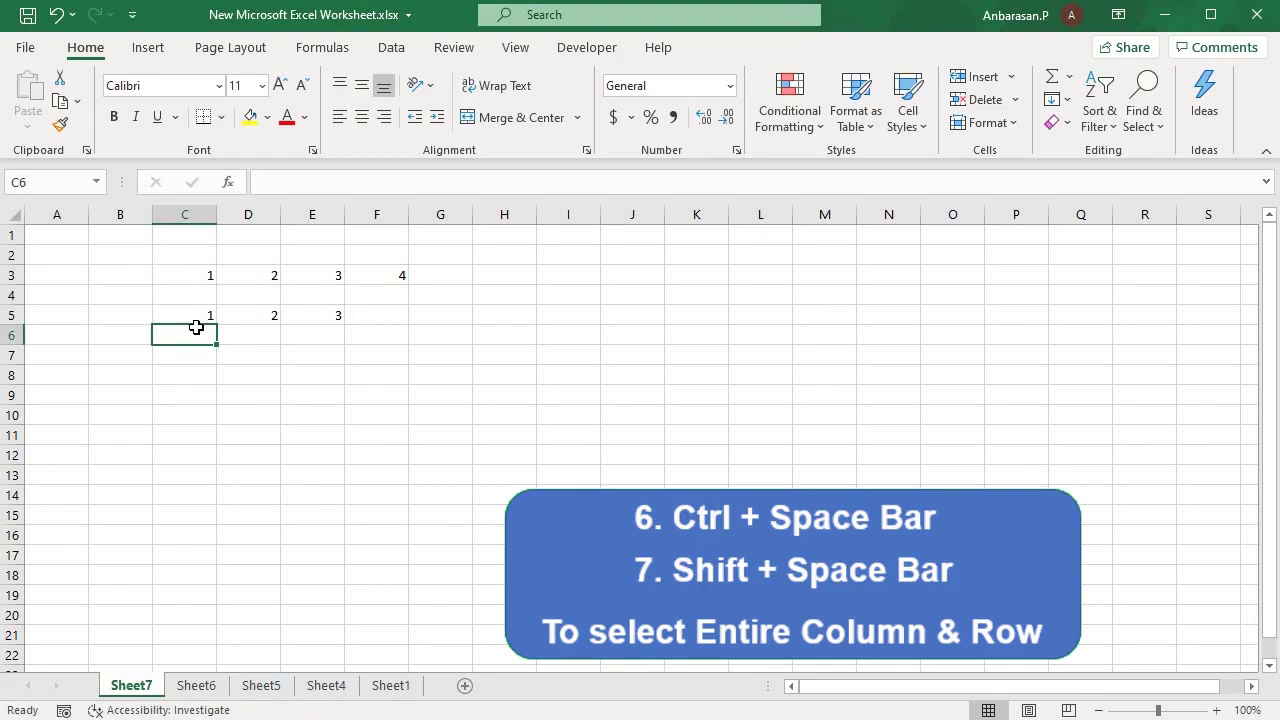
Select the entire column C, then the entire row 5, and return to a single cell in column C.
key("ctrl+space")
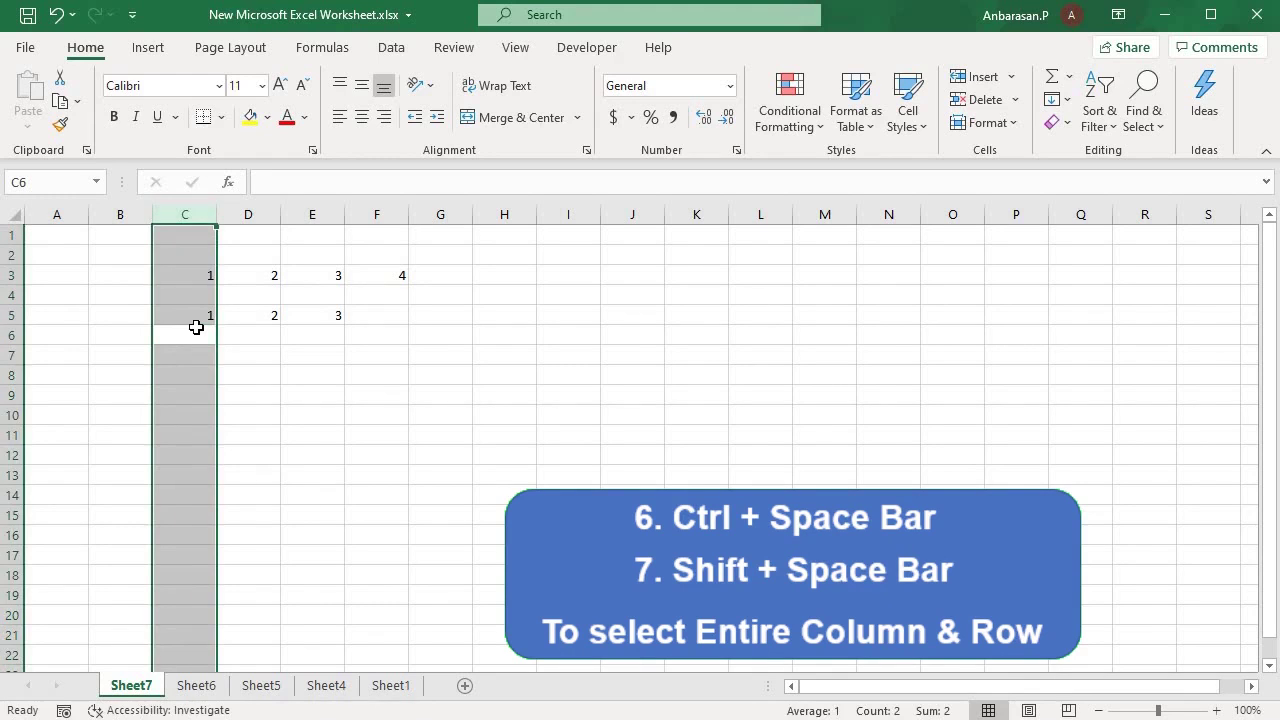
left_click(177, 314)
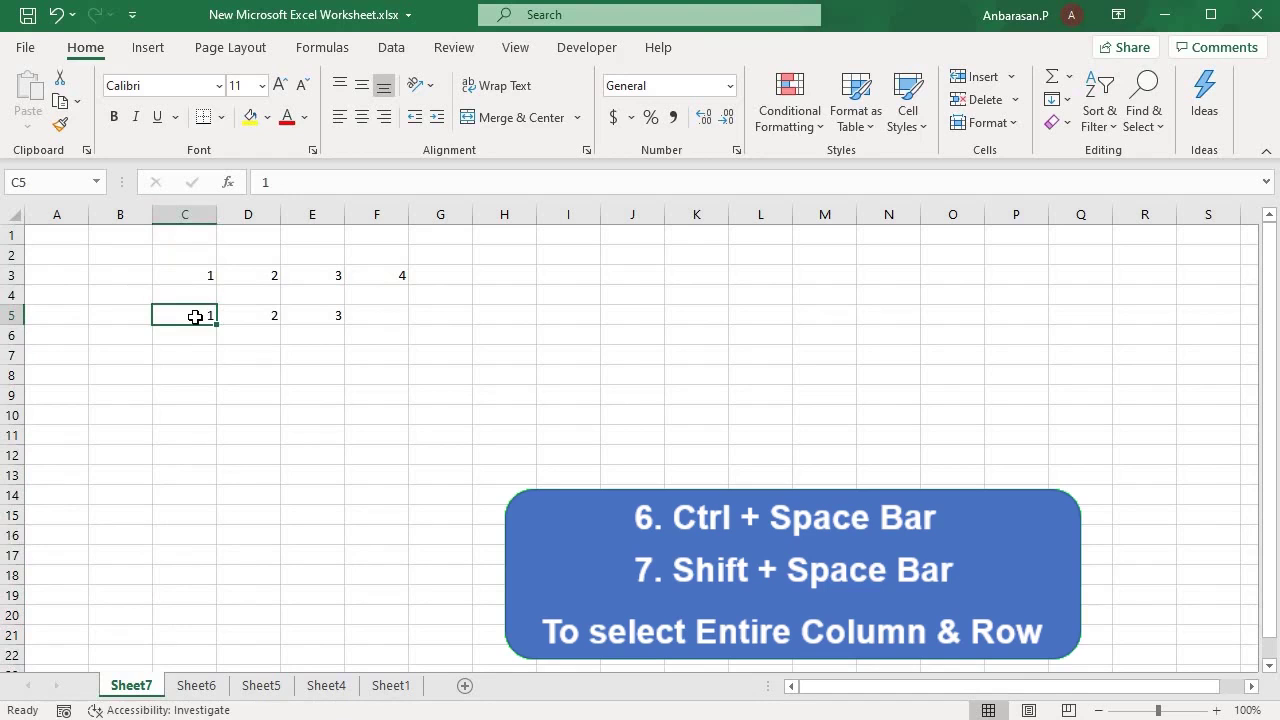
key("shift+space")
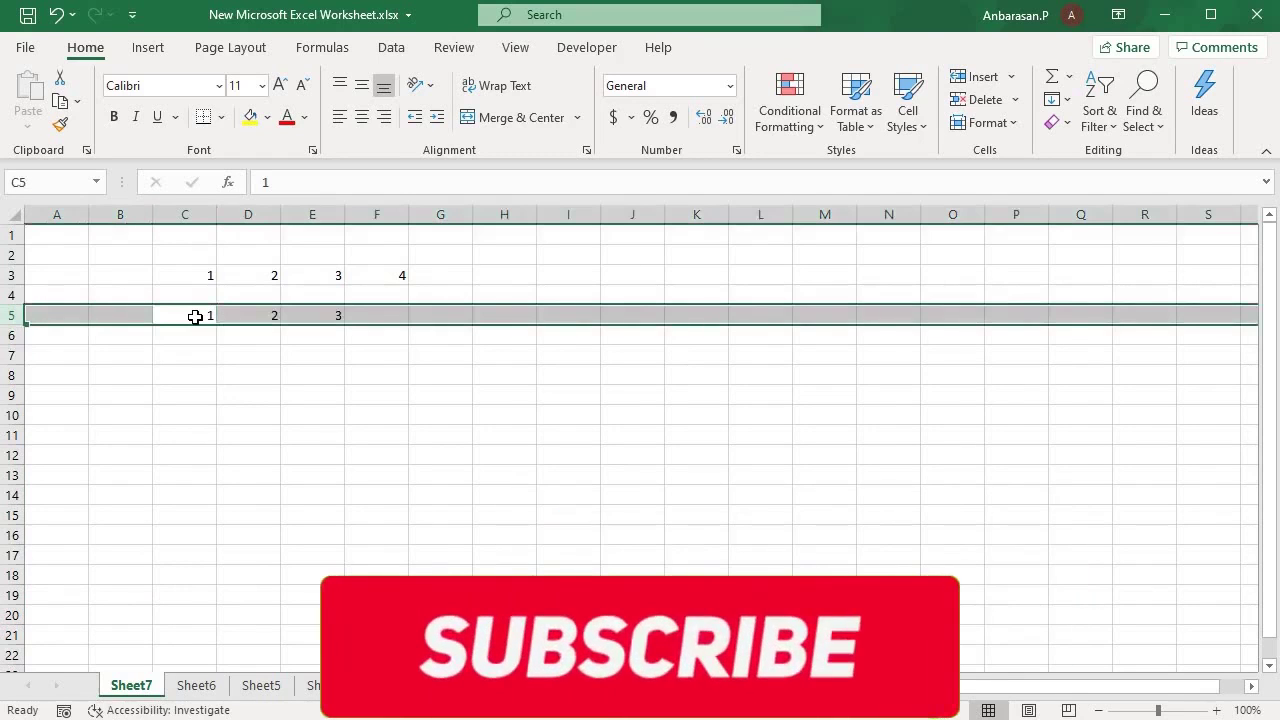
left_click(178, 330)
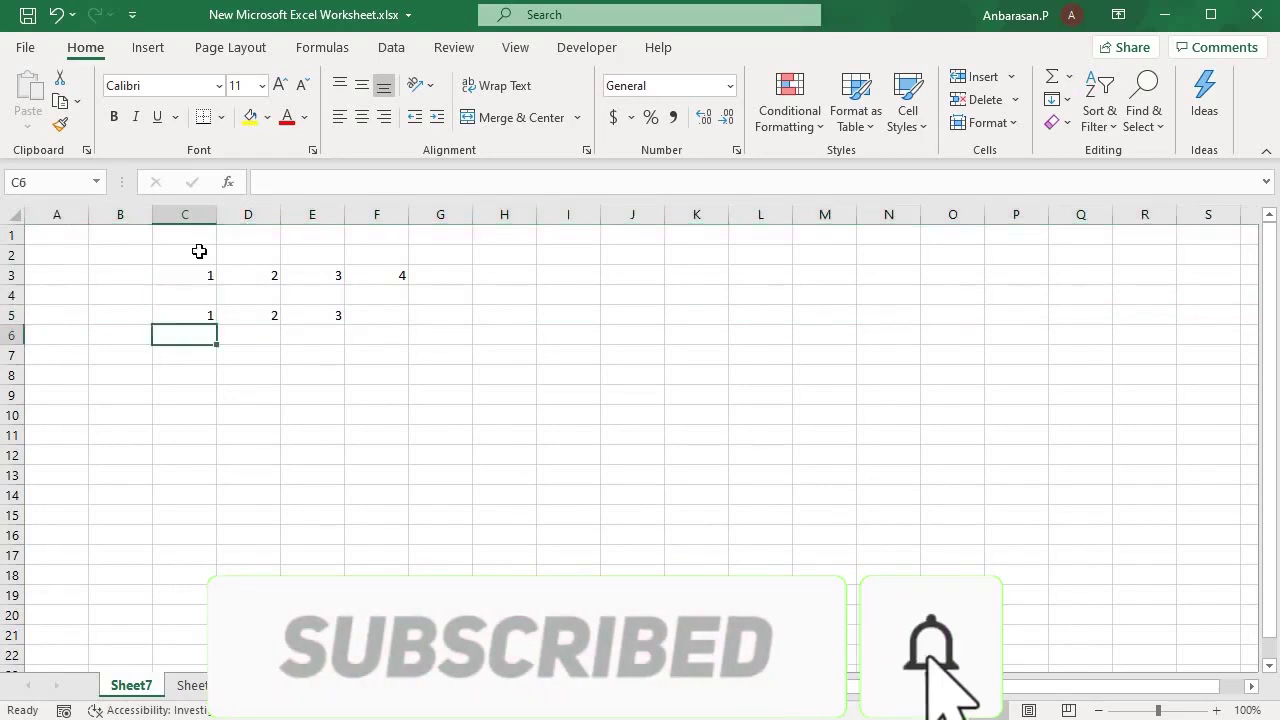
left_click(185, 235)
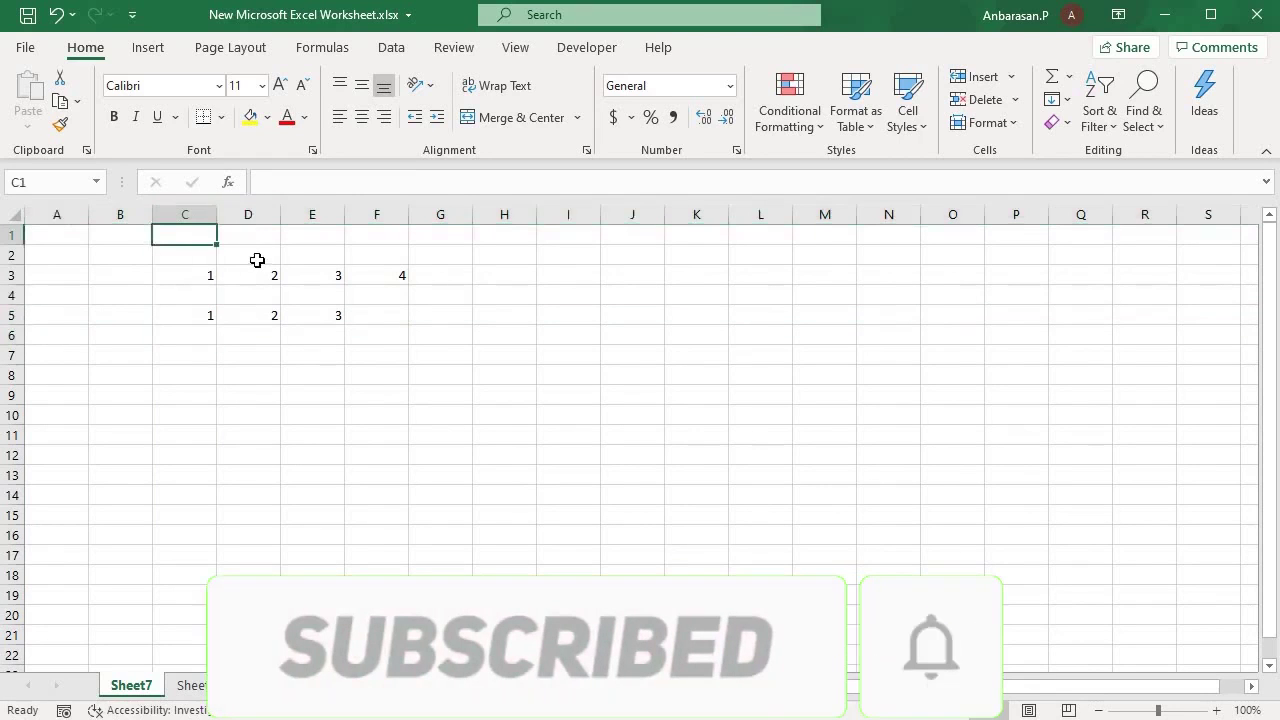
Insert four blank columns at column D, shifting the existing values from that column onwards.
left_click(258, 258)
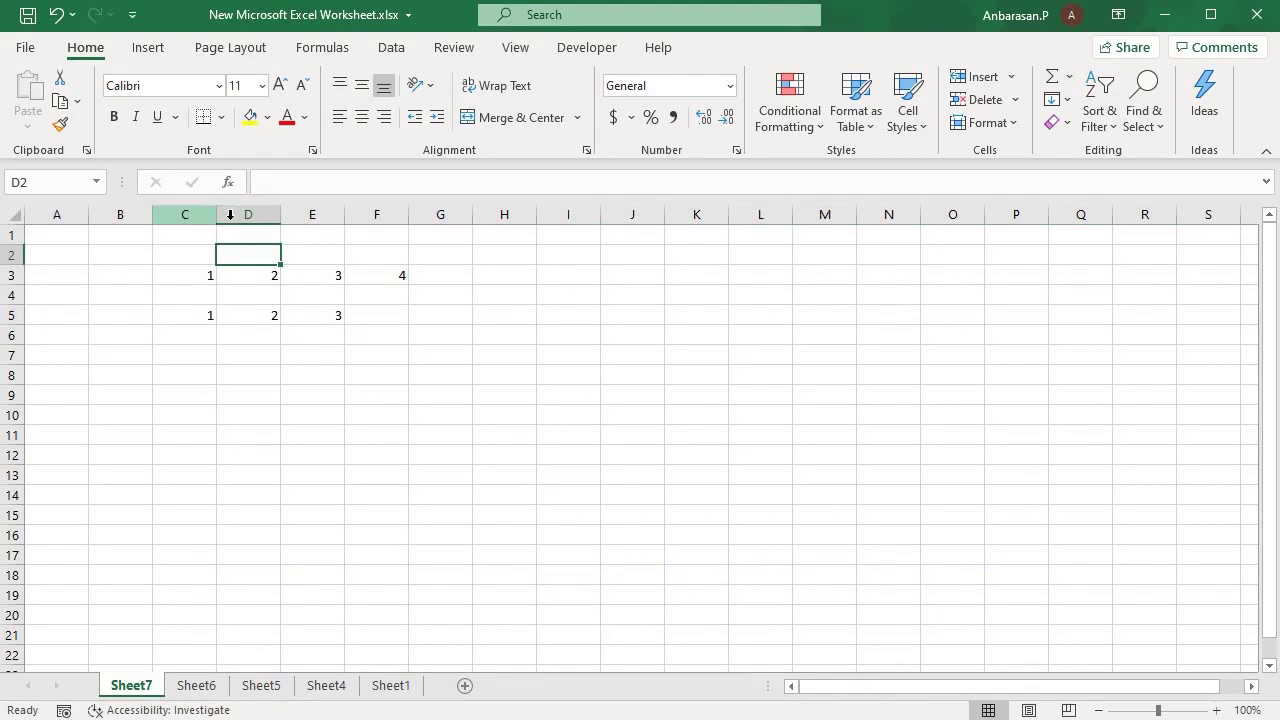
left_click(229, 214)
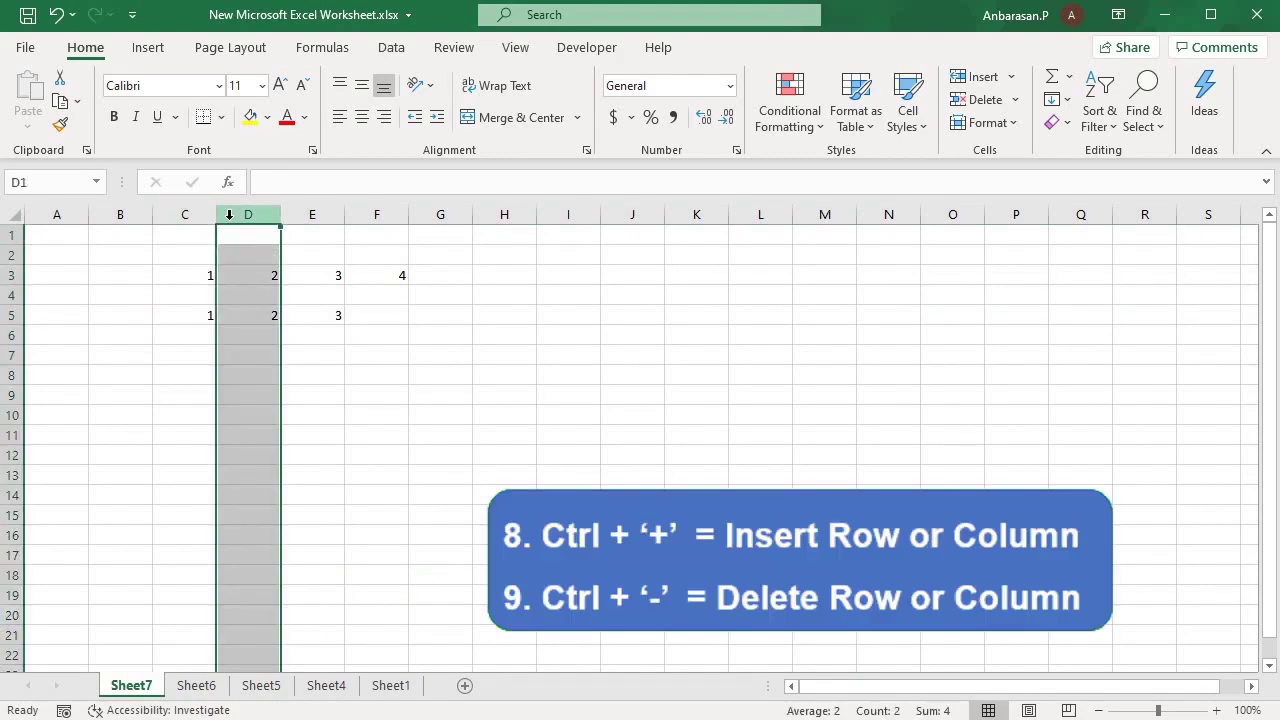
key("ctrl+plus")
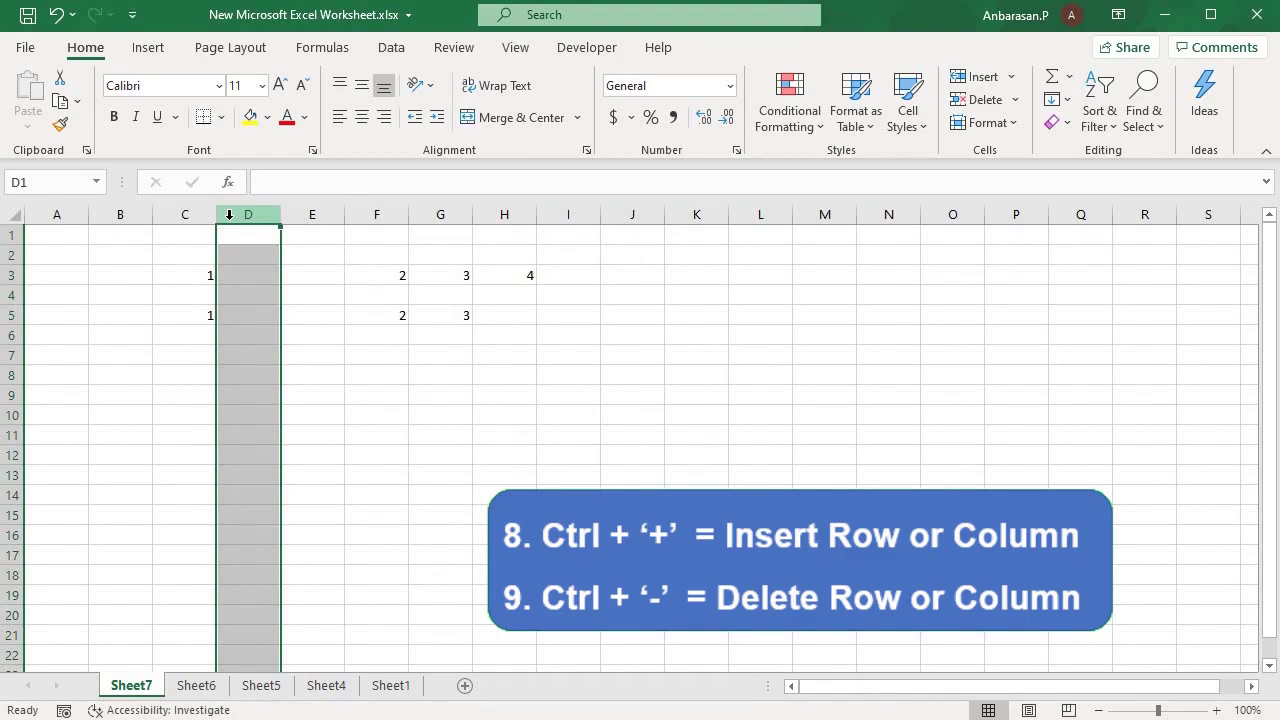
left_click(252, 357)
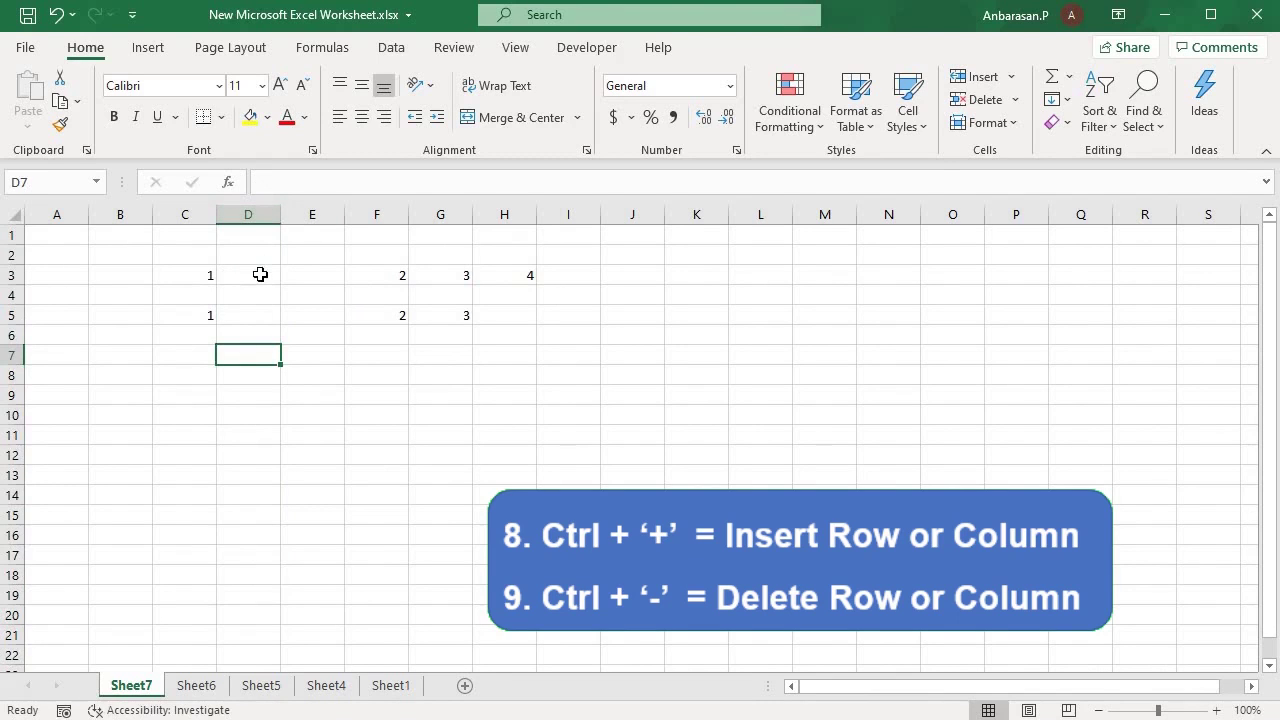
key("ctrl+space")
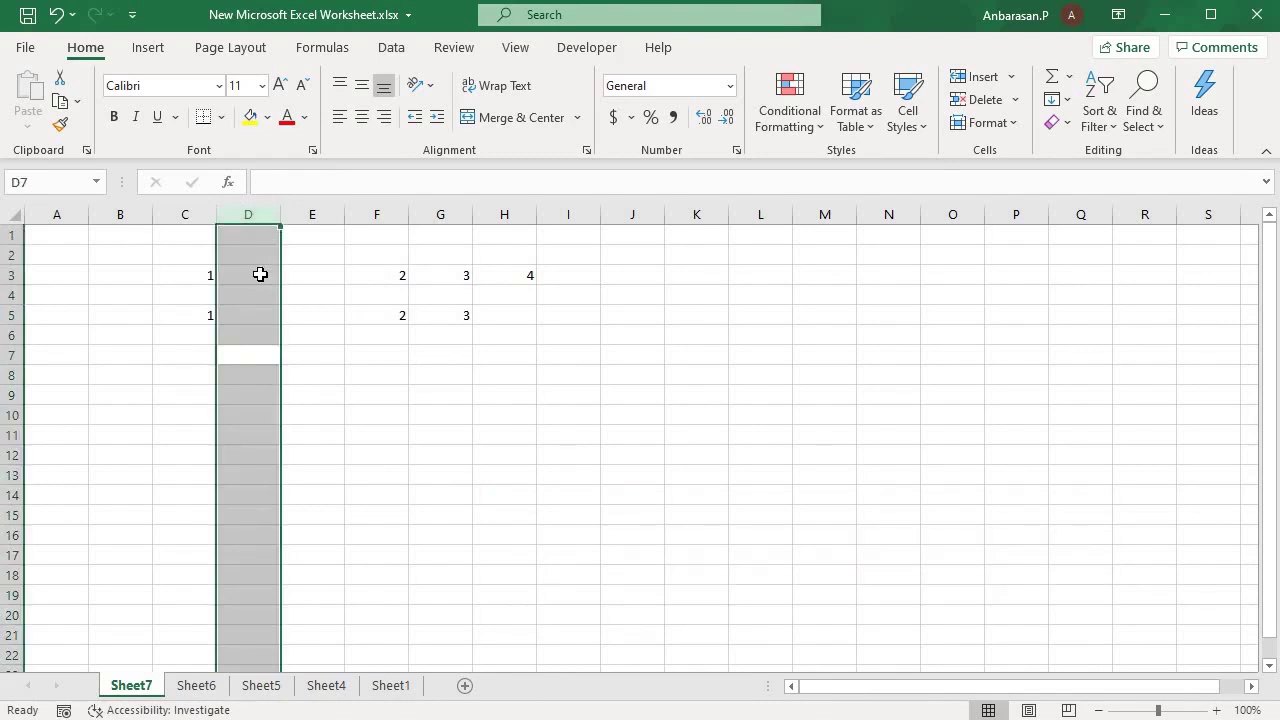
key("ctrl+shift+equal")
key("ctrl+shift+equal")
Insert three blank rows at row 5, above the second row of numbers.
left_click(195, 317)
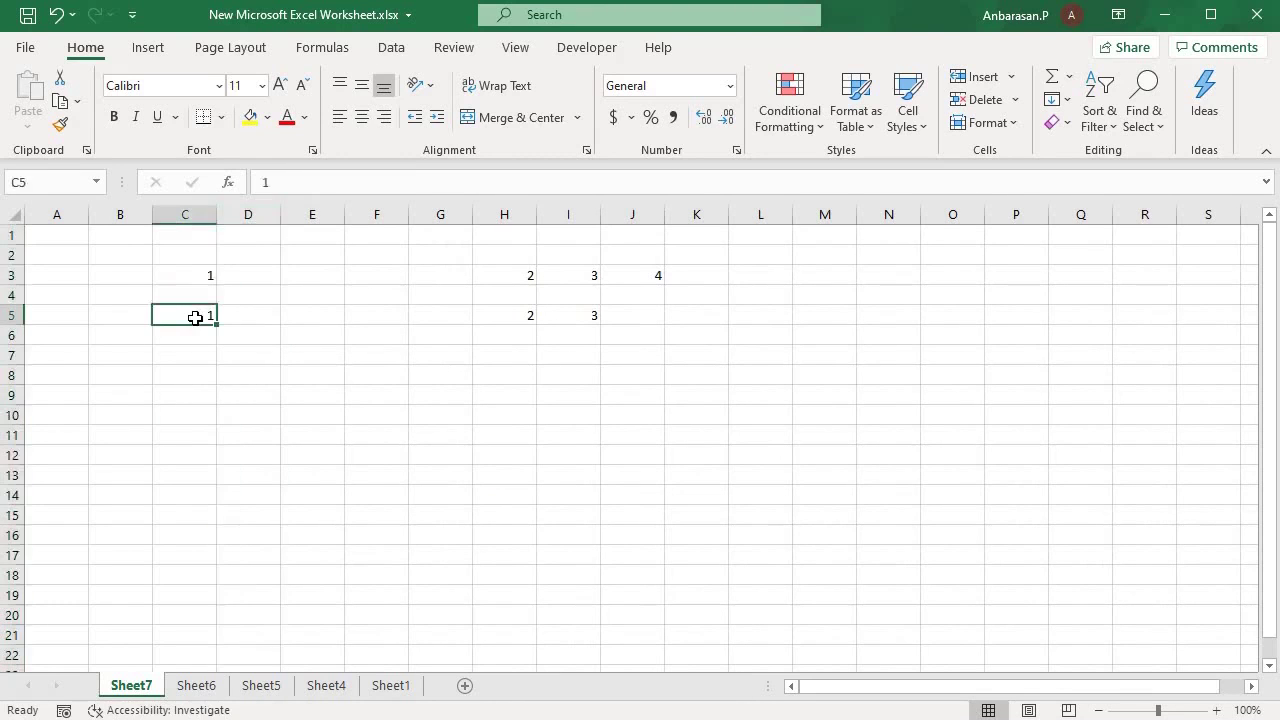
key("shift+space")
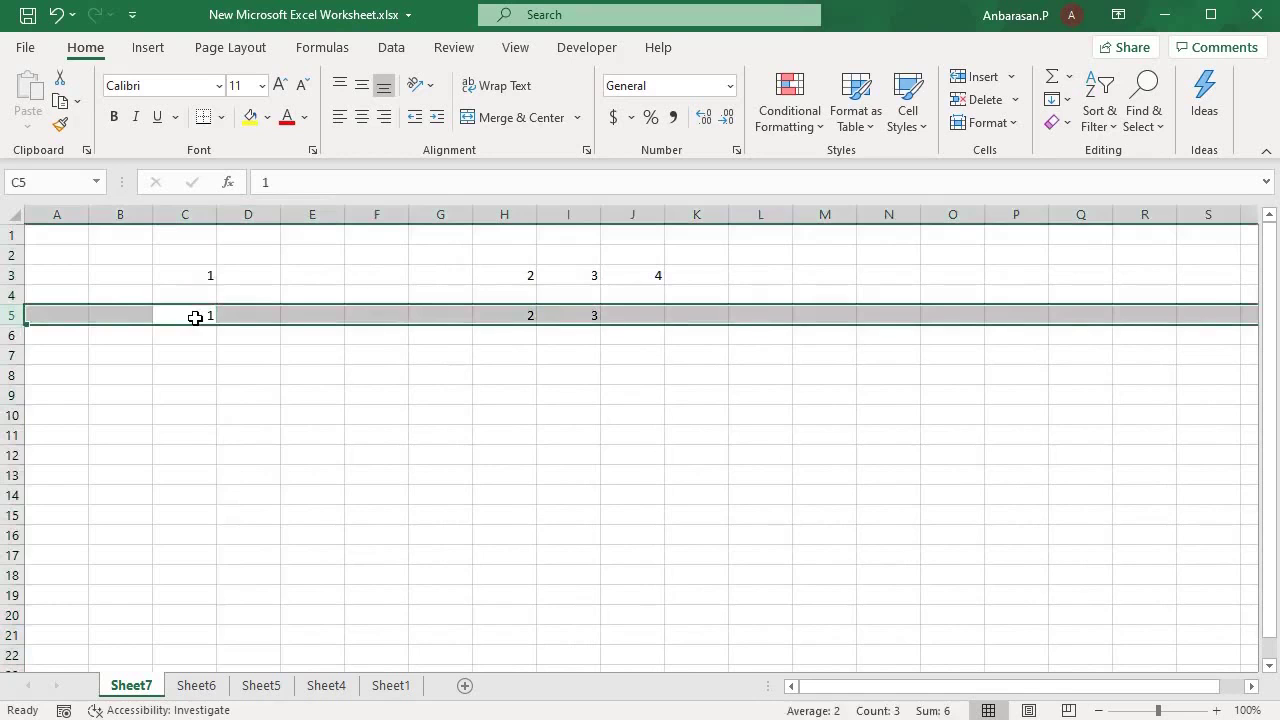
key("ctrl+shift+equal")
key("ctrl+shift+equal")
key("ctrl+shift+equal")
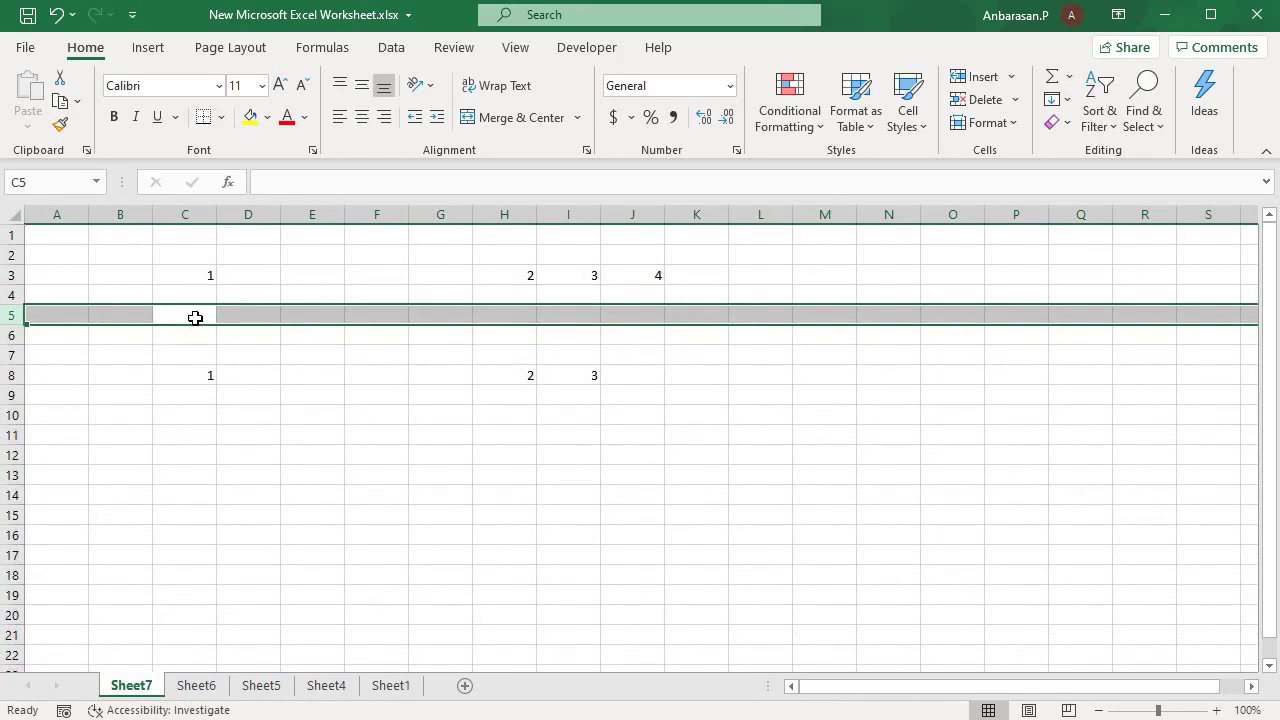
Delete the three blank rows starting at row 5.
key("ctrl+minus")
key("ctrl+minus")
key("ctrl+minus")
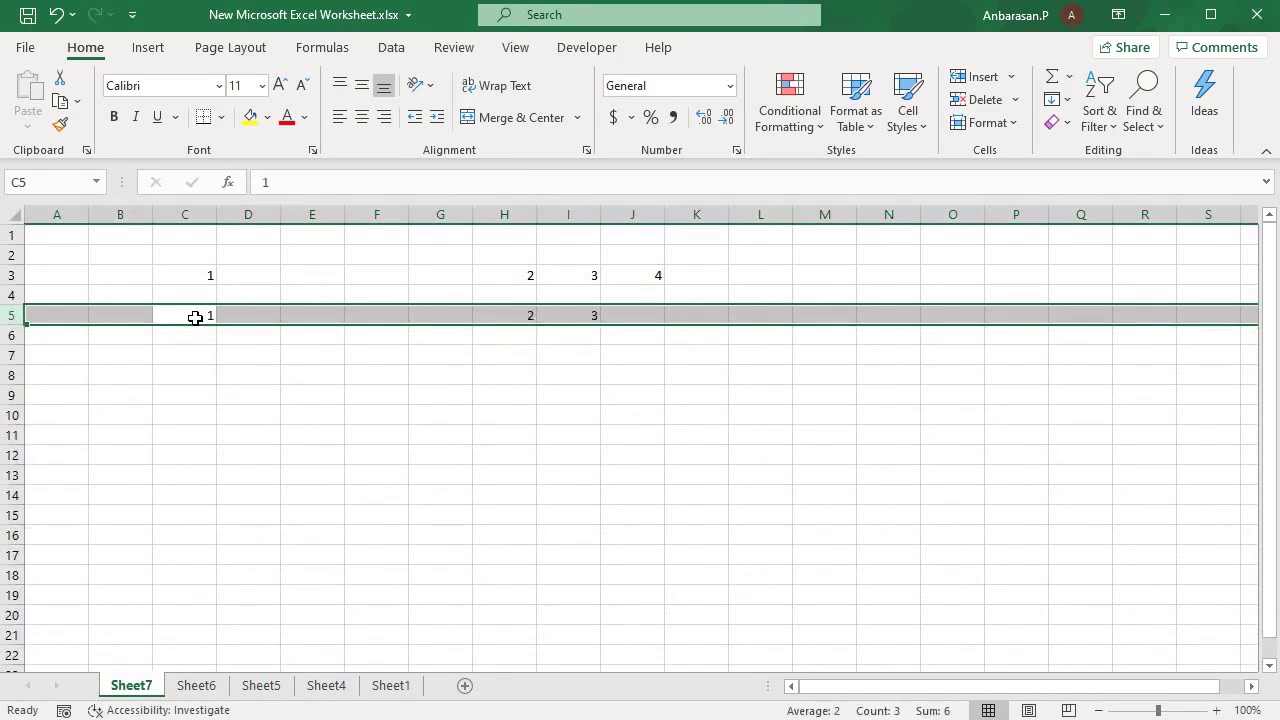
Clear the contents of the range C2:L10.
left_click(279, 375)
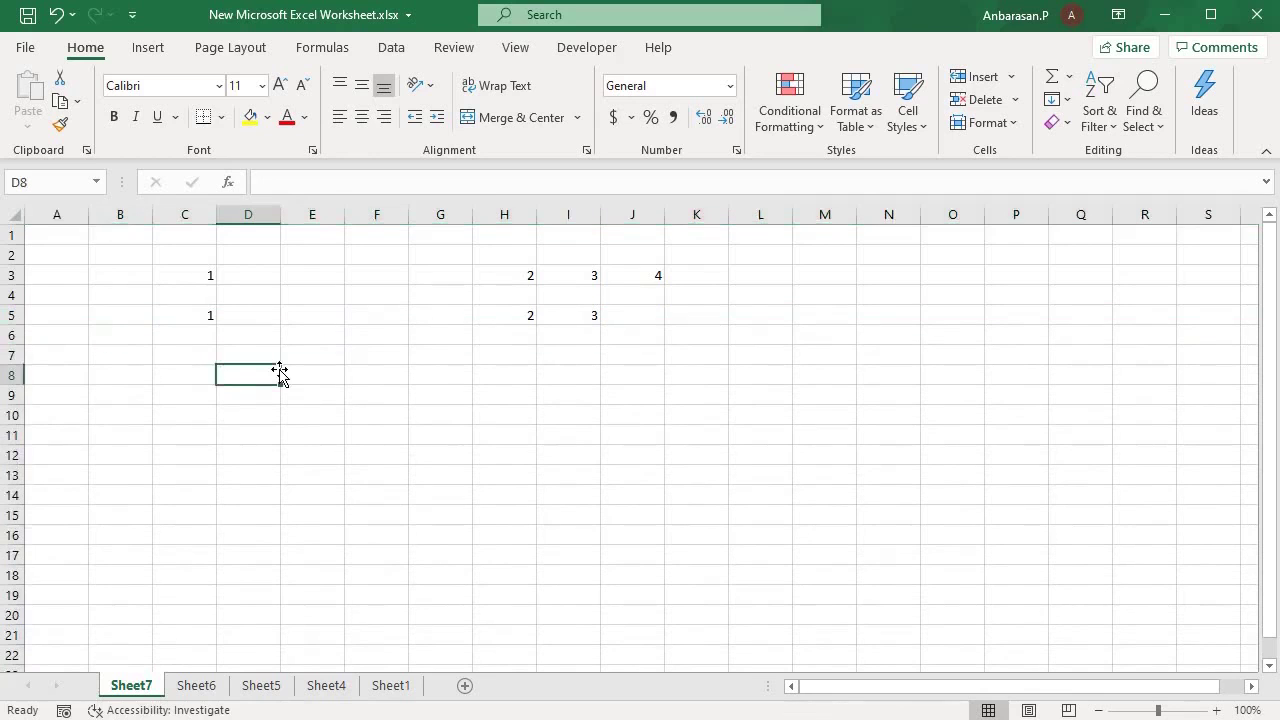
left_click(760, 315)
left_click_drag(734, 251, 173, 414)
key("Delete")
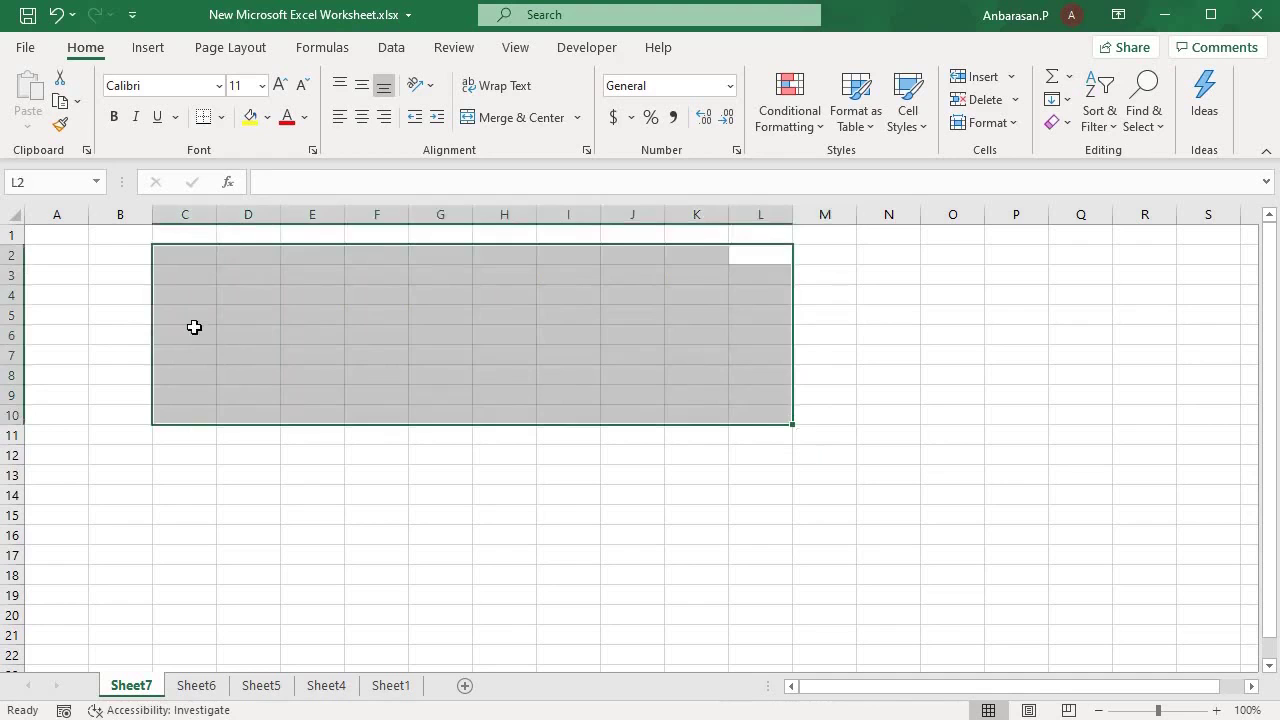
Create a table over the range B3:D7 with the headers option enabled.
scroll(176, 339, "up", 3)
left_click(178, 330)
left_click(203, 340)
left_click(174, 290)
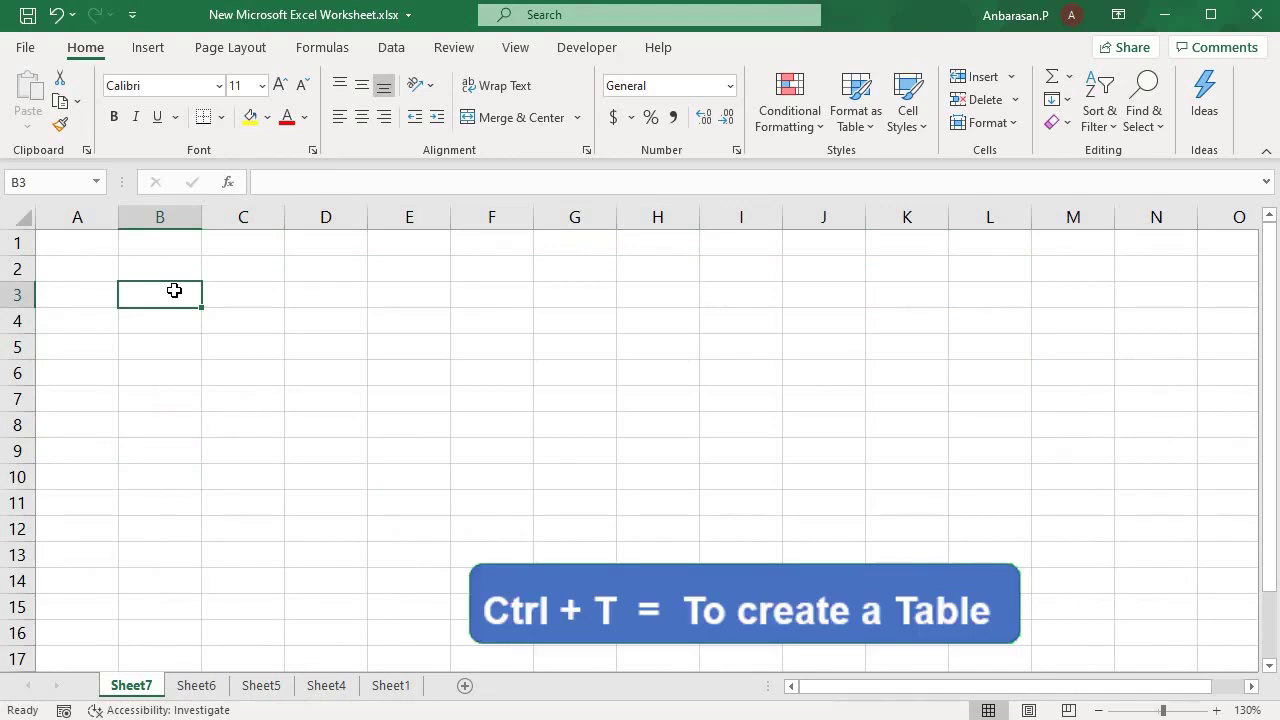
key("ctrl+t")
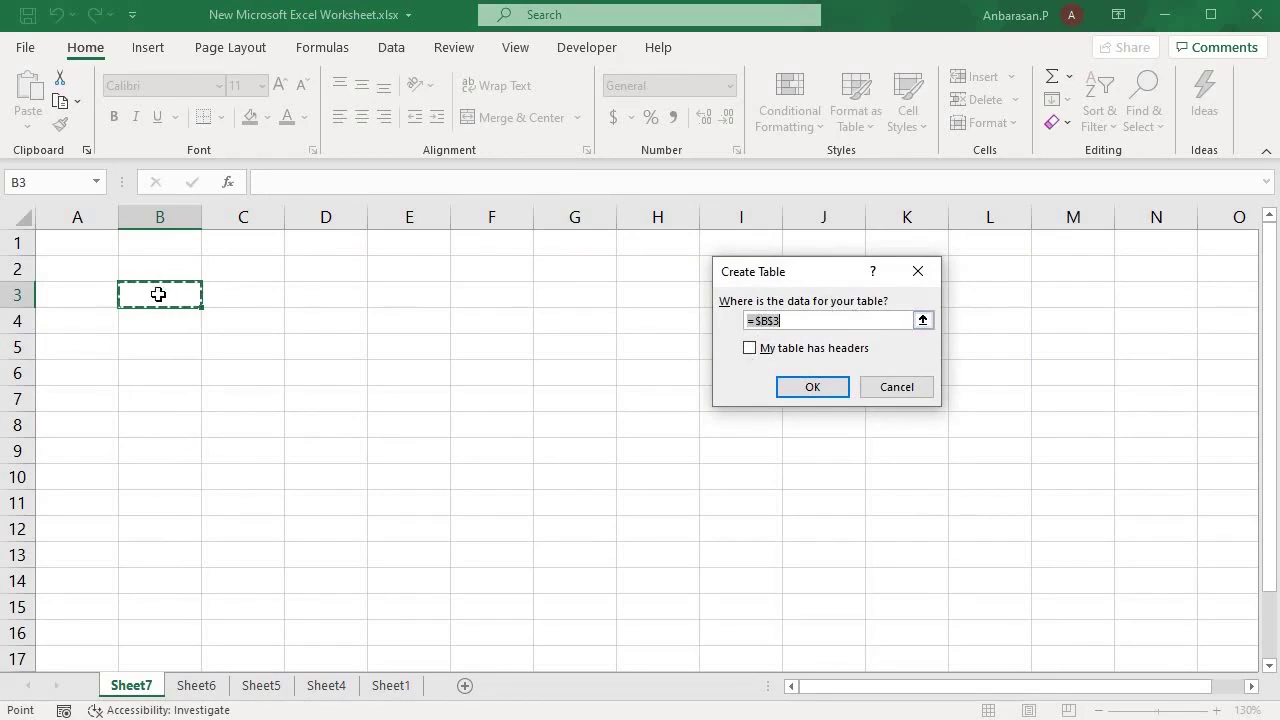
left_click_drag(158, 294, 346, 411)
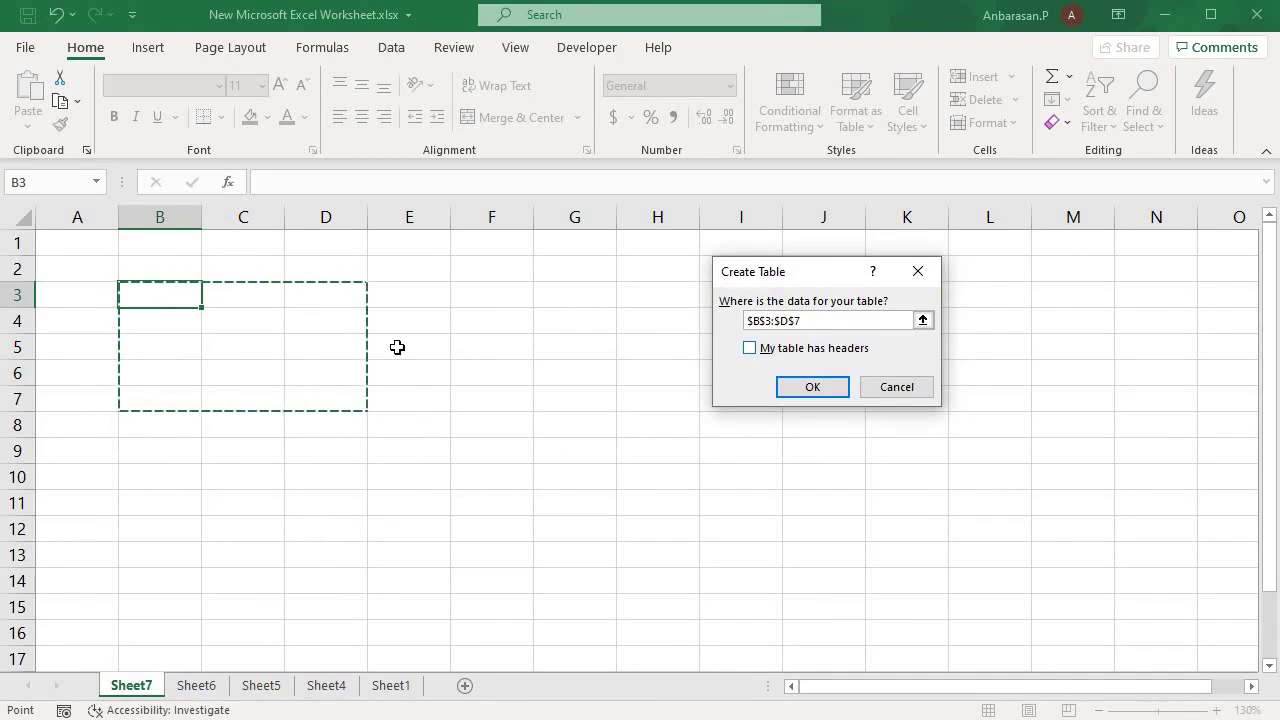
left_click(752, 350)
left_click(810, 390)
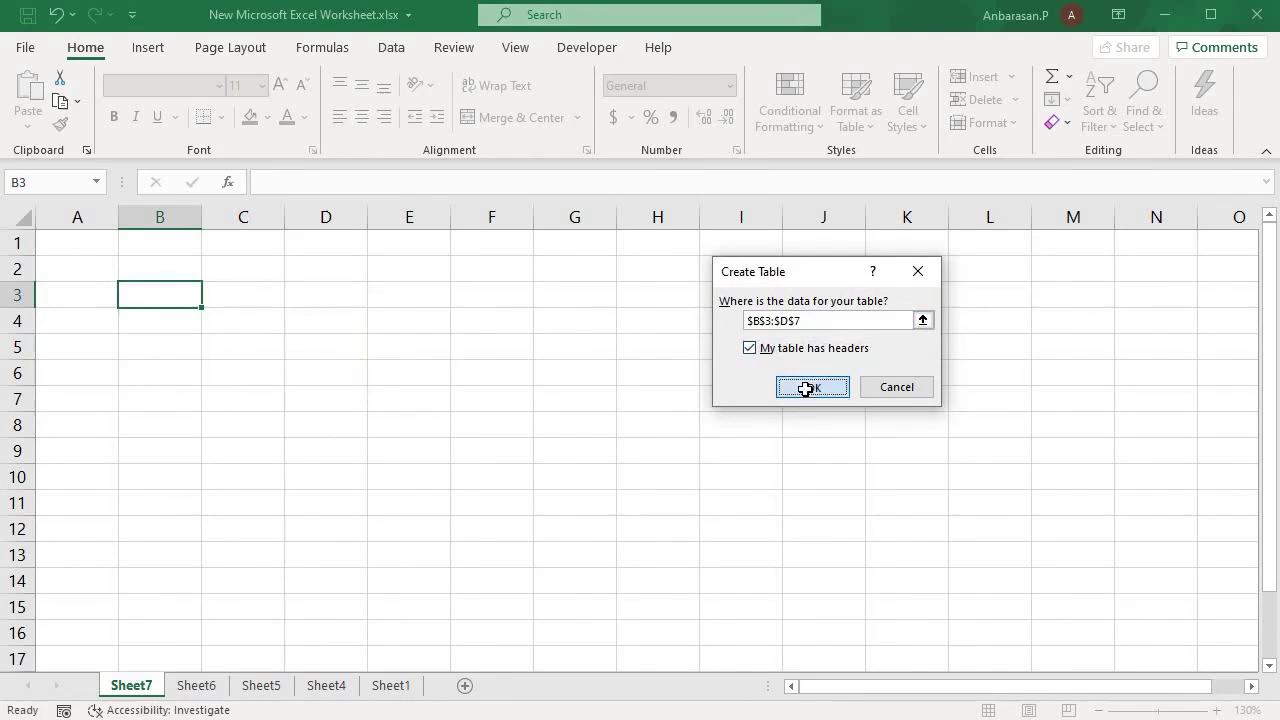
left_click(520, 396)
Select the whole table B3:D7 and clear its table style.
left_click(256, 346)
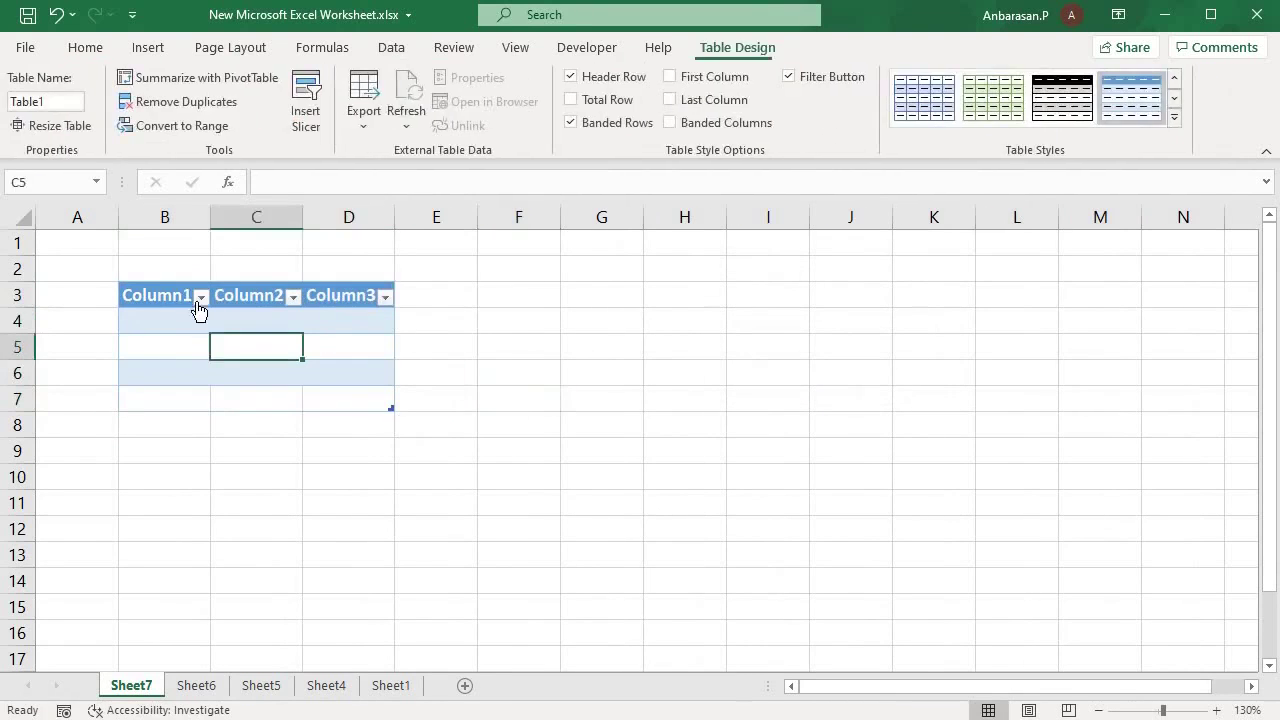
left_click(182, 299)
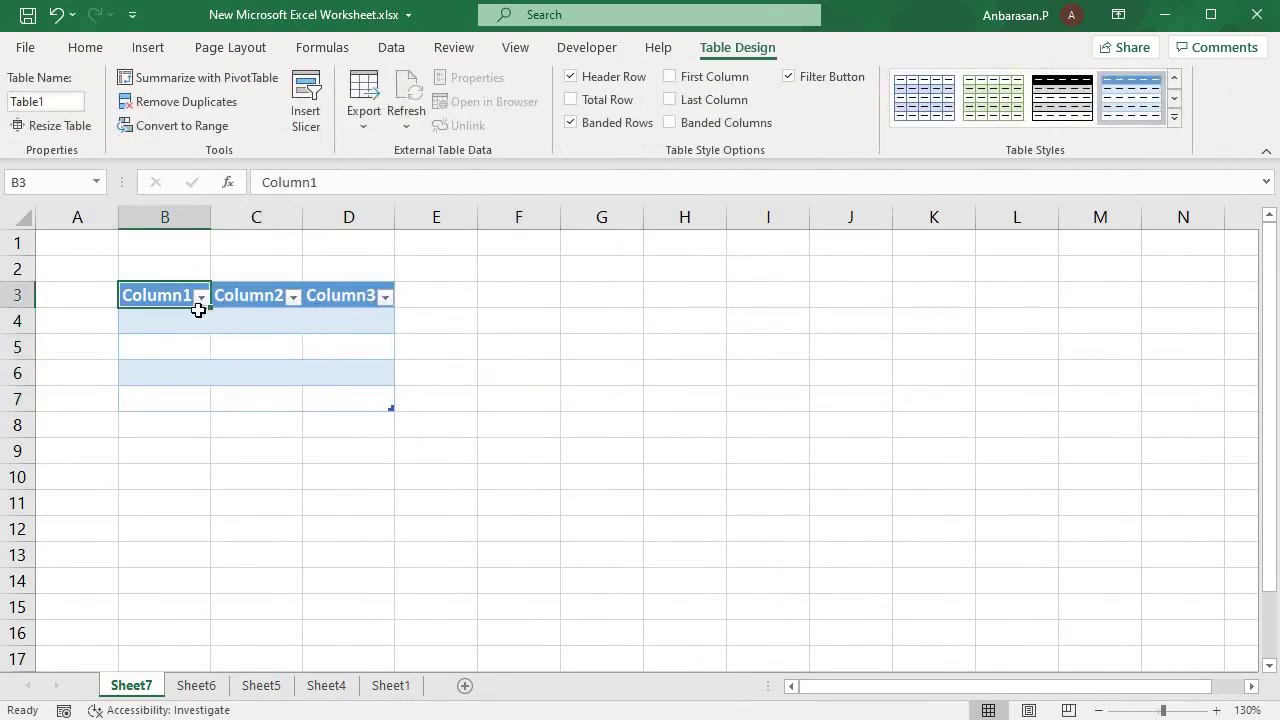
left_click_drag(197, 300, 370, 400)
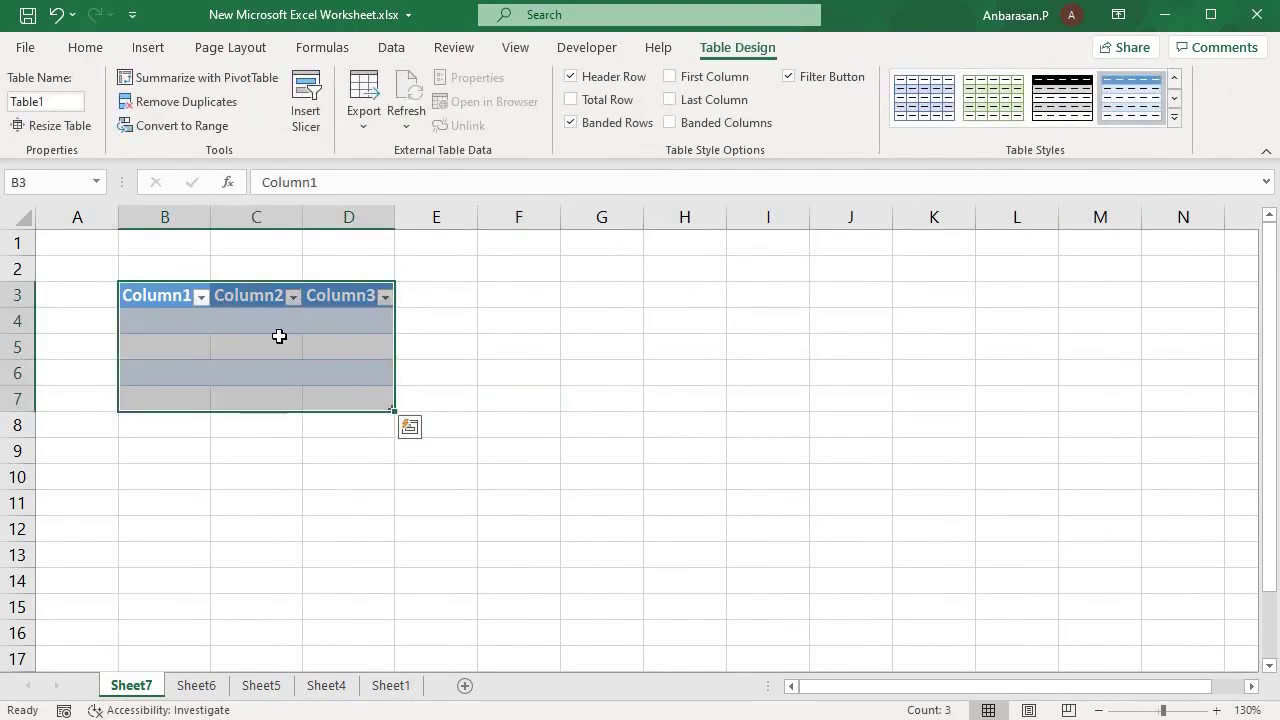
left_click(1180, 120)
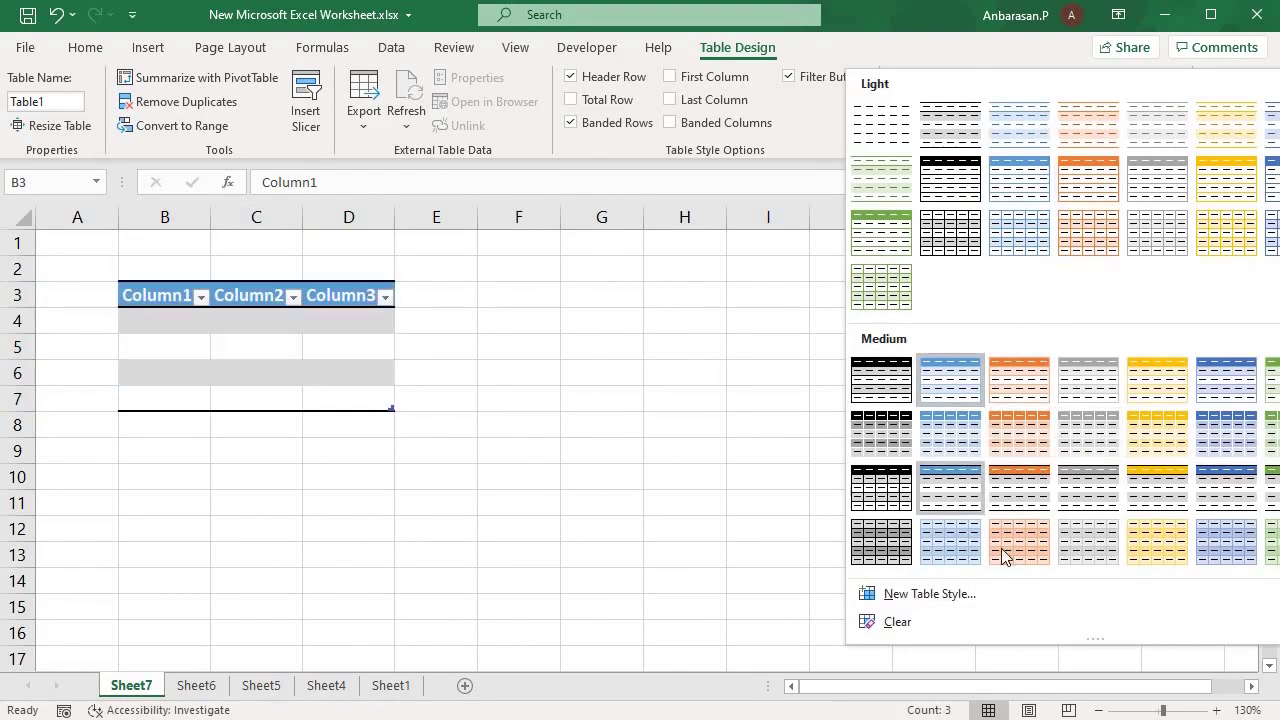
left_click(899, 622)
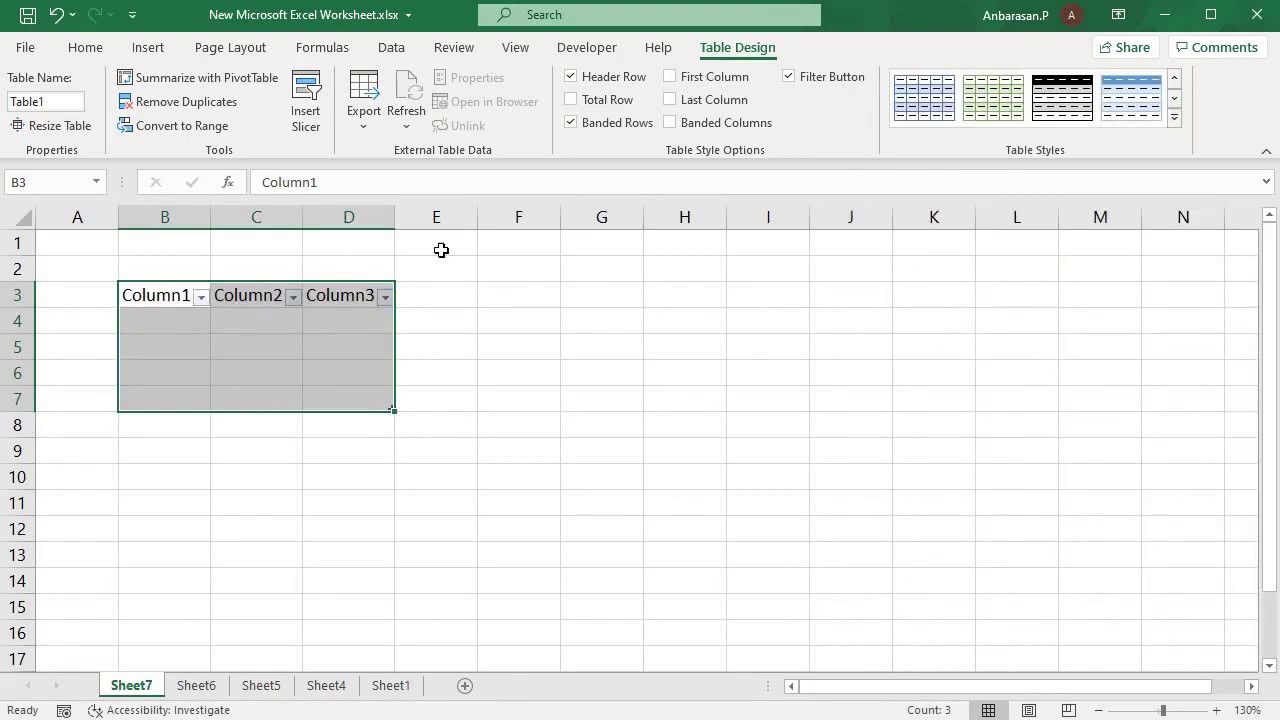
Apply All Borders to the table range B3:D7 and deselect it.
left_click(102, 52)
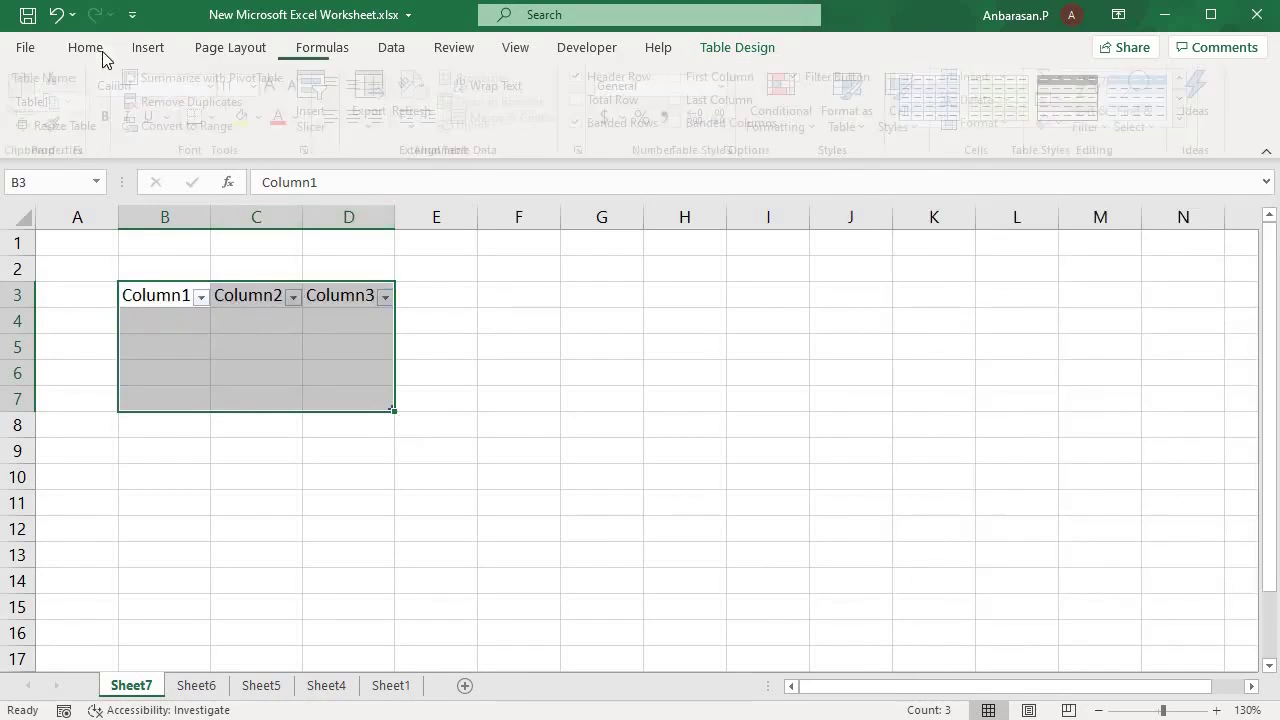
left_click(223, 117)
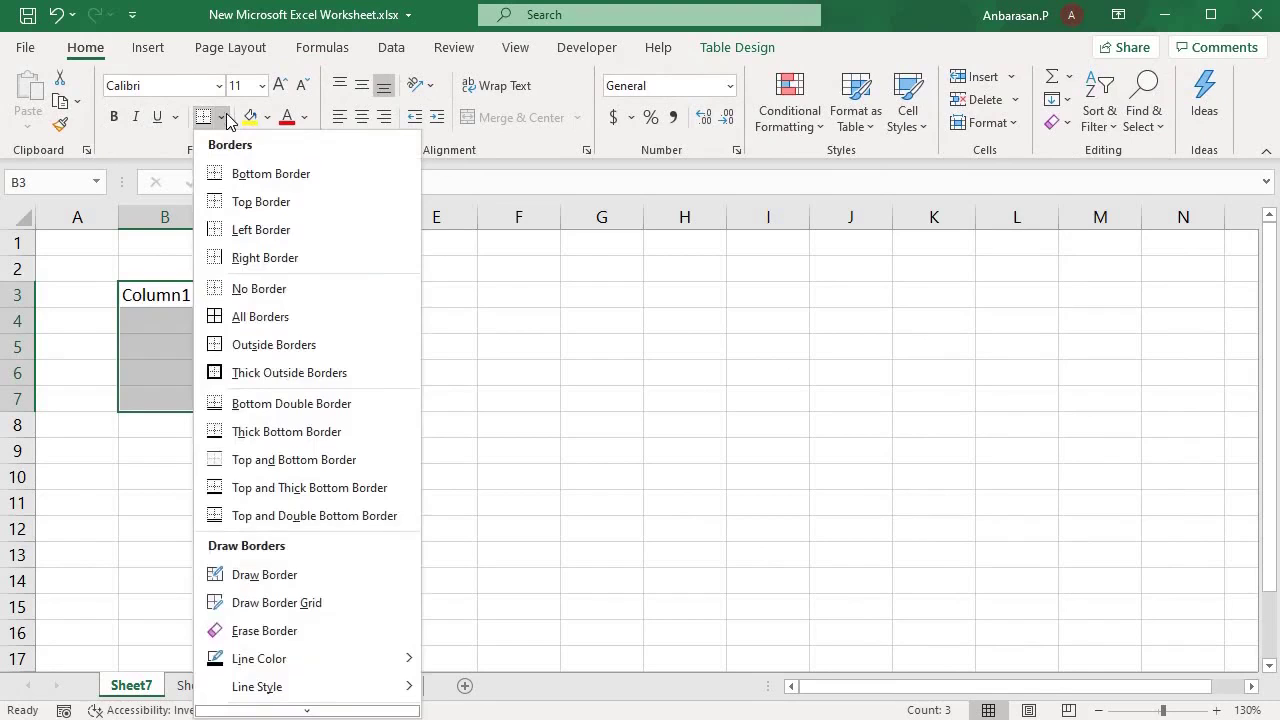
left_click(282, 318)
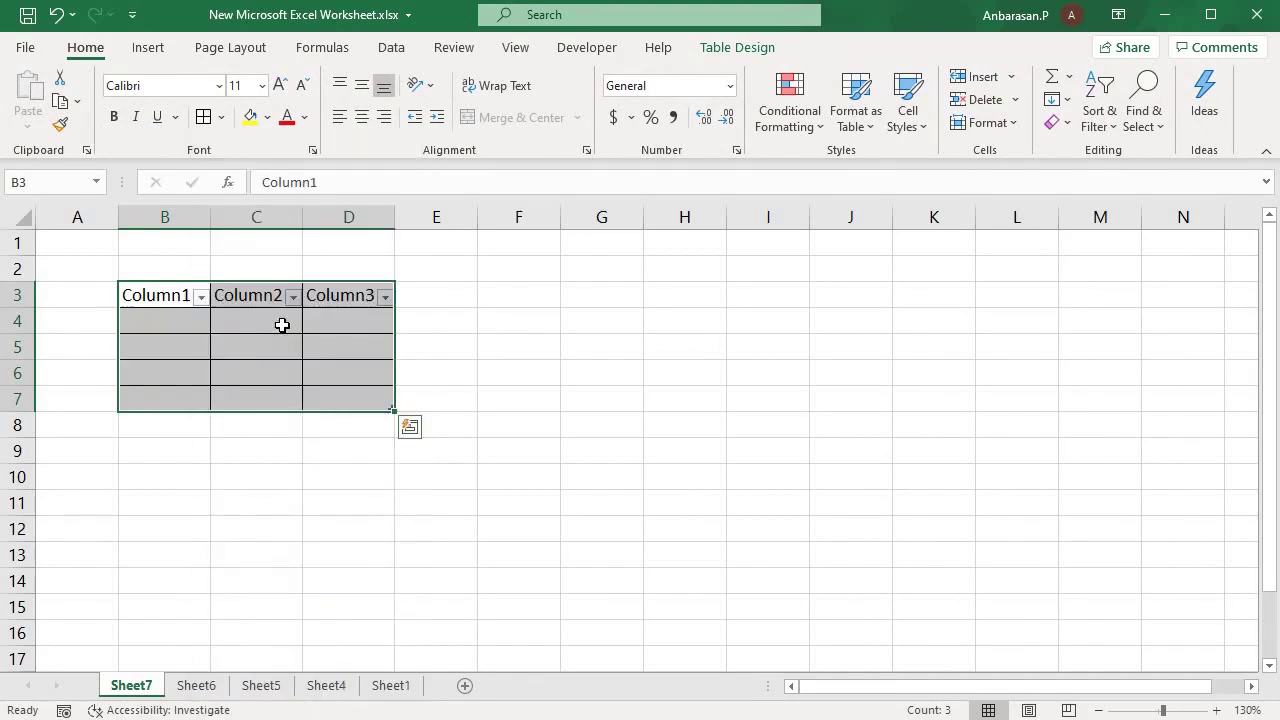
left_click(250, 372)
key("Up")
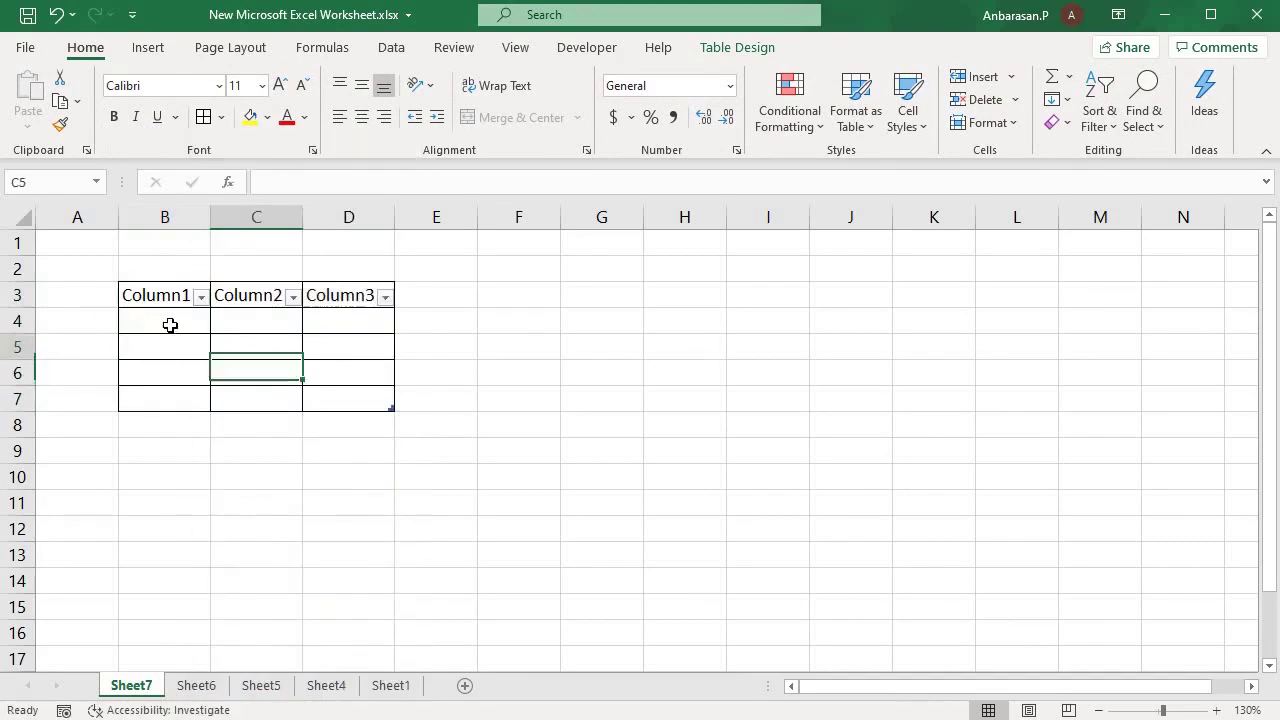
Enter the values 1, 2, 3 and 4 under Column1 in cells B4 through B7.
left_click(170, 325)
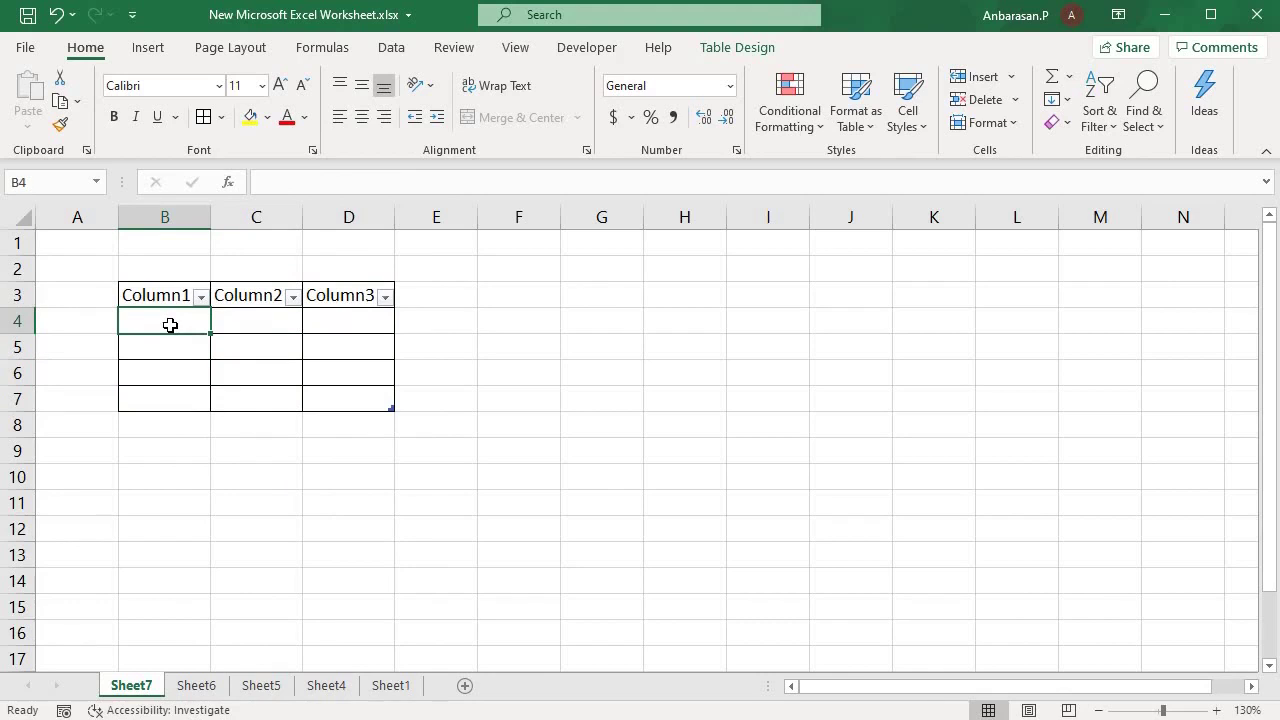
type("1")
key("Return")
type("2")
key("Return")
type("3")
key("Return")
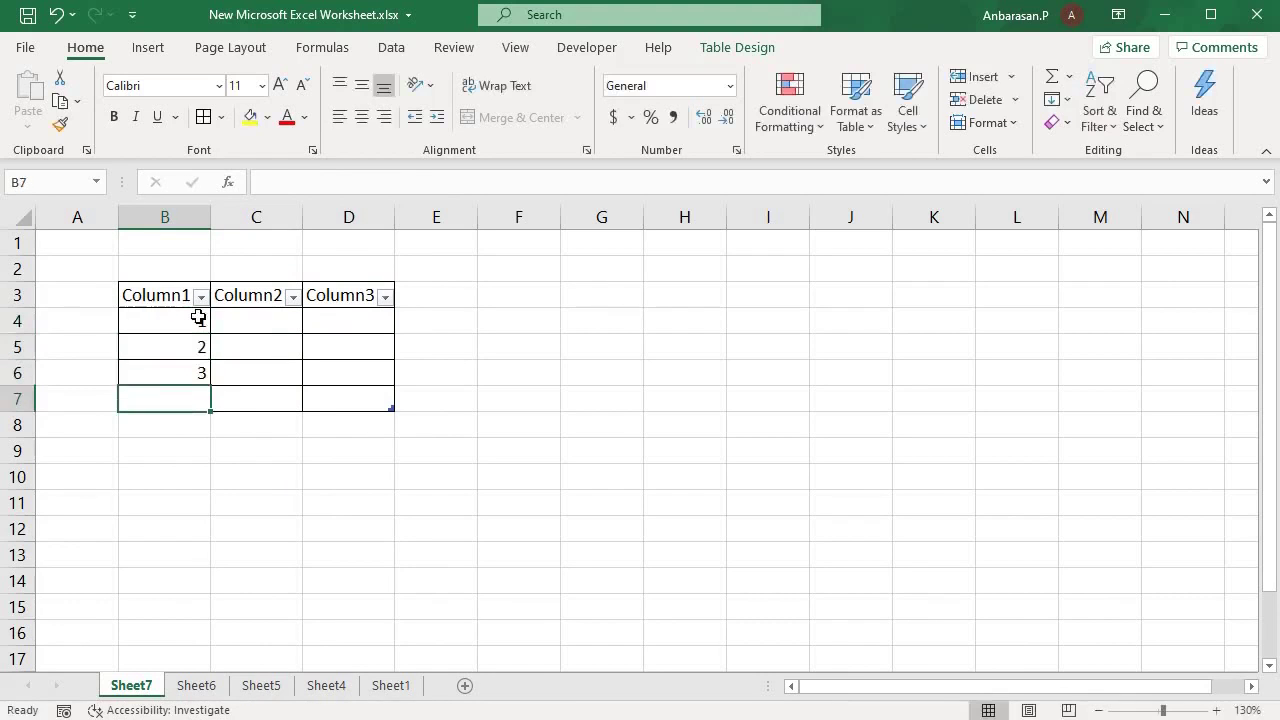
type("4")
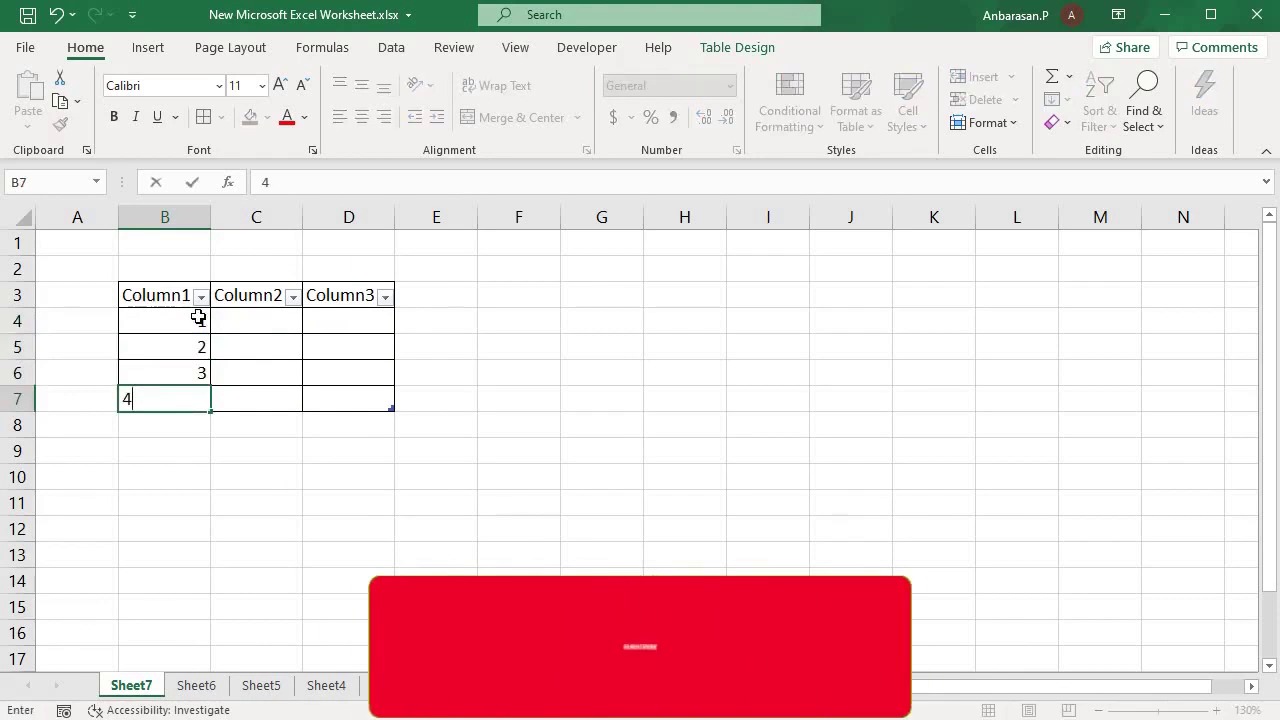
key("Return")
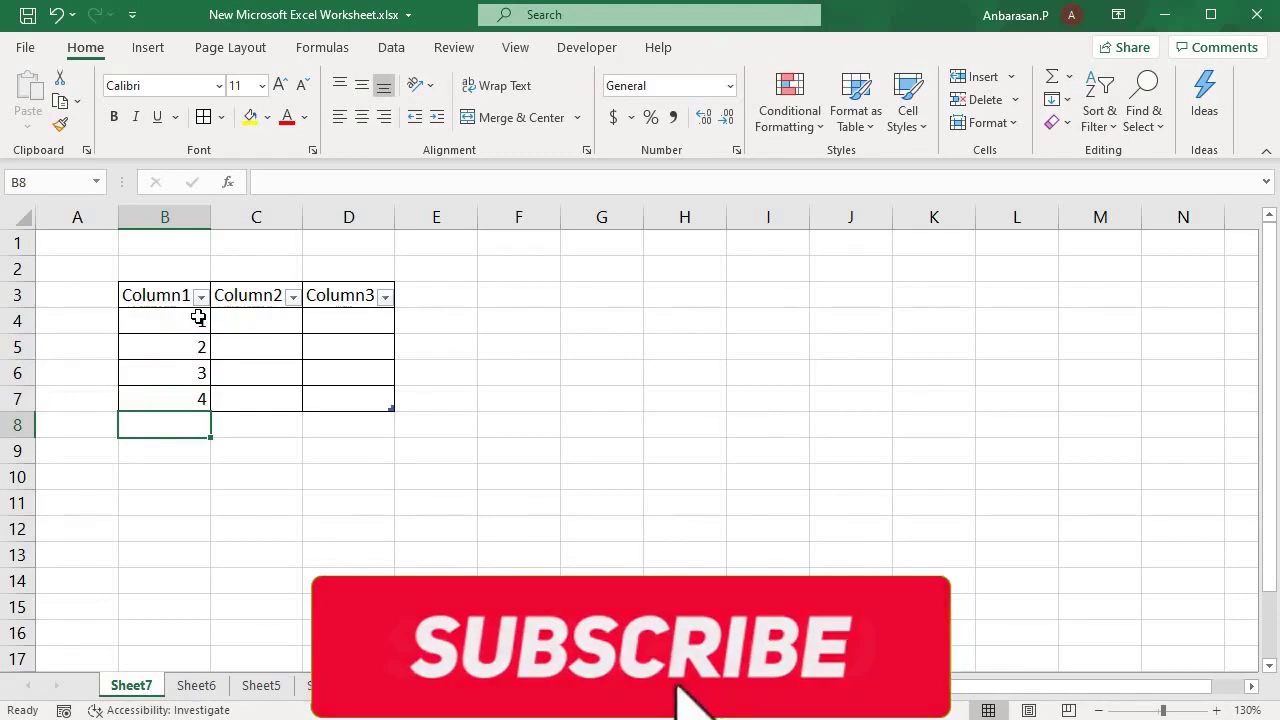
Extend the table by entering 5, 6, 7 and 8 directly below it in cells B8 through B11.
type("5")
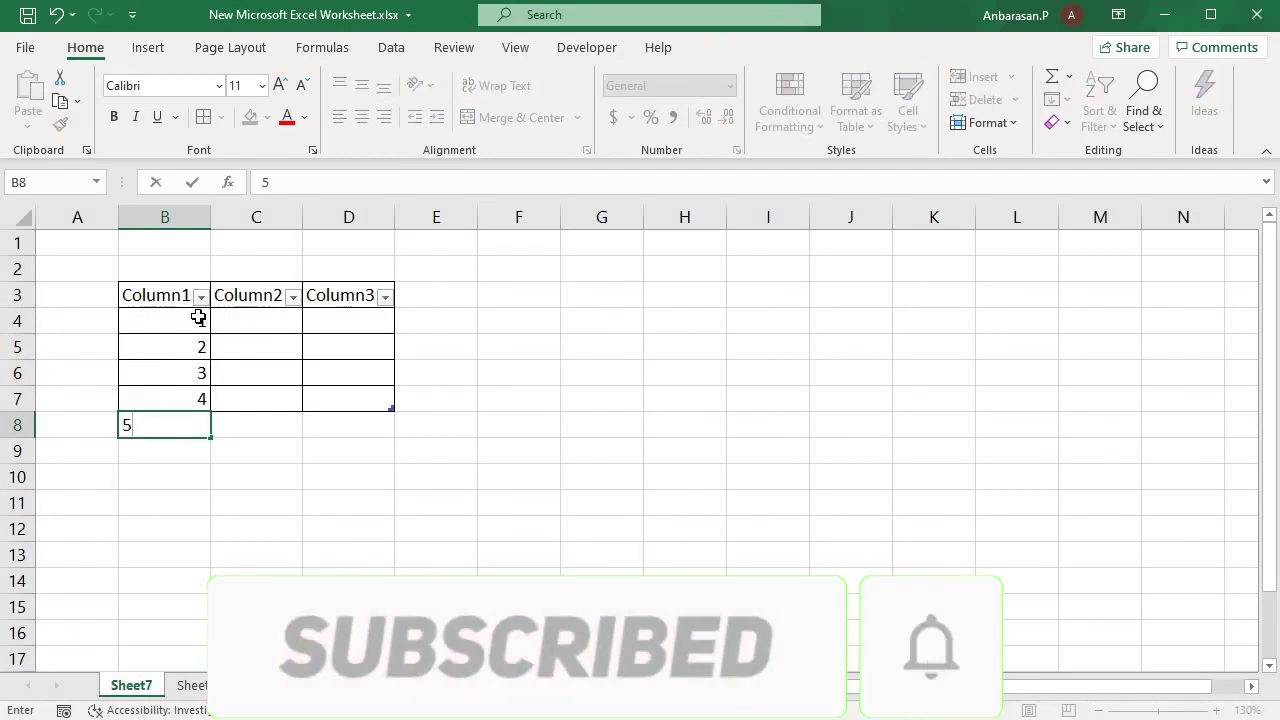
key("Return")
type("6")
key("Return")
type("7")
key("Return")
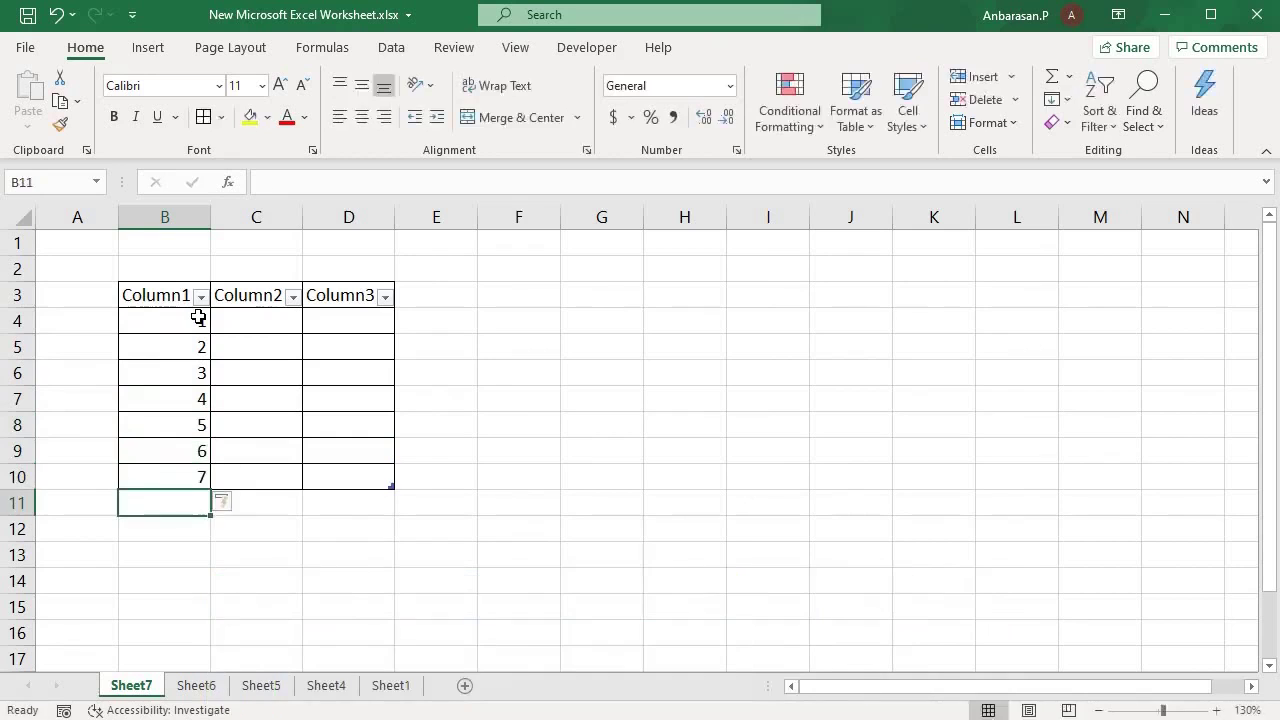
type("8")
key("Return")
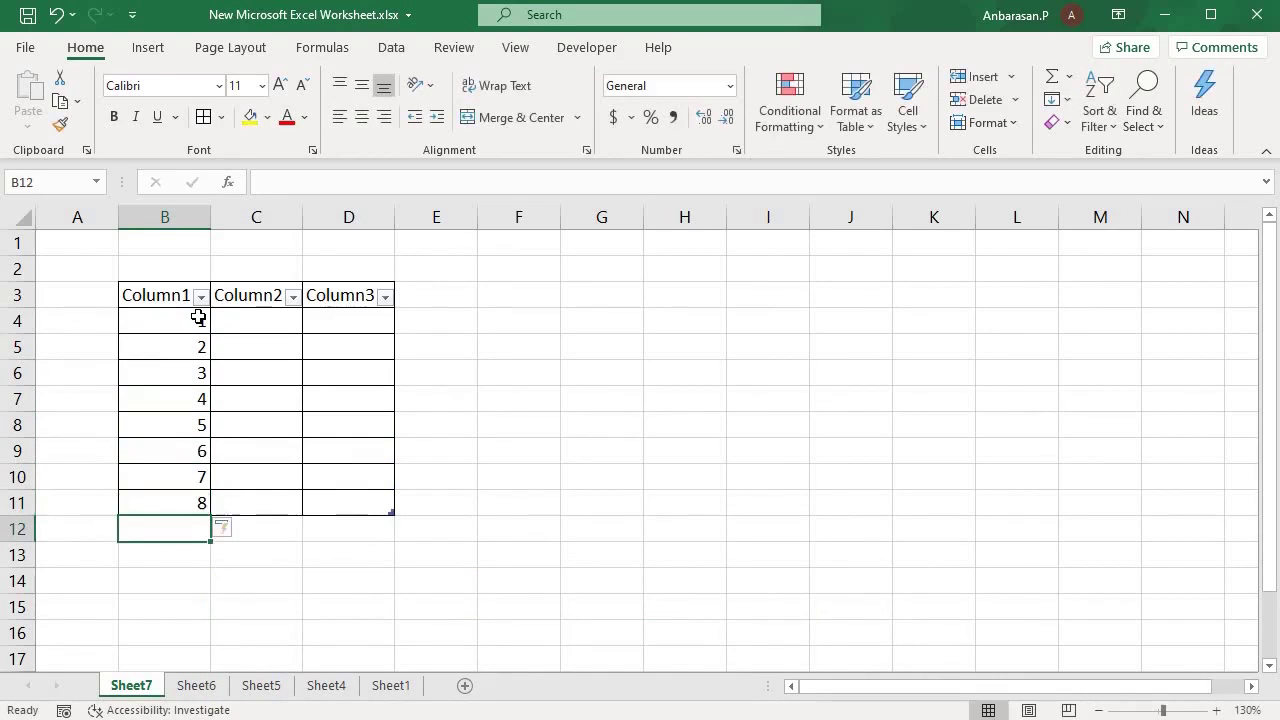
Enter 1 in C4 under Column2 and fill it down through C11.
left_click(282, 322)
type("1")
key("Return")
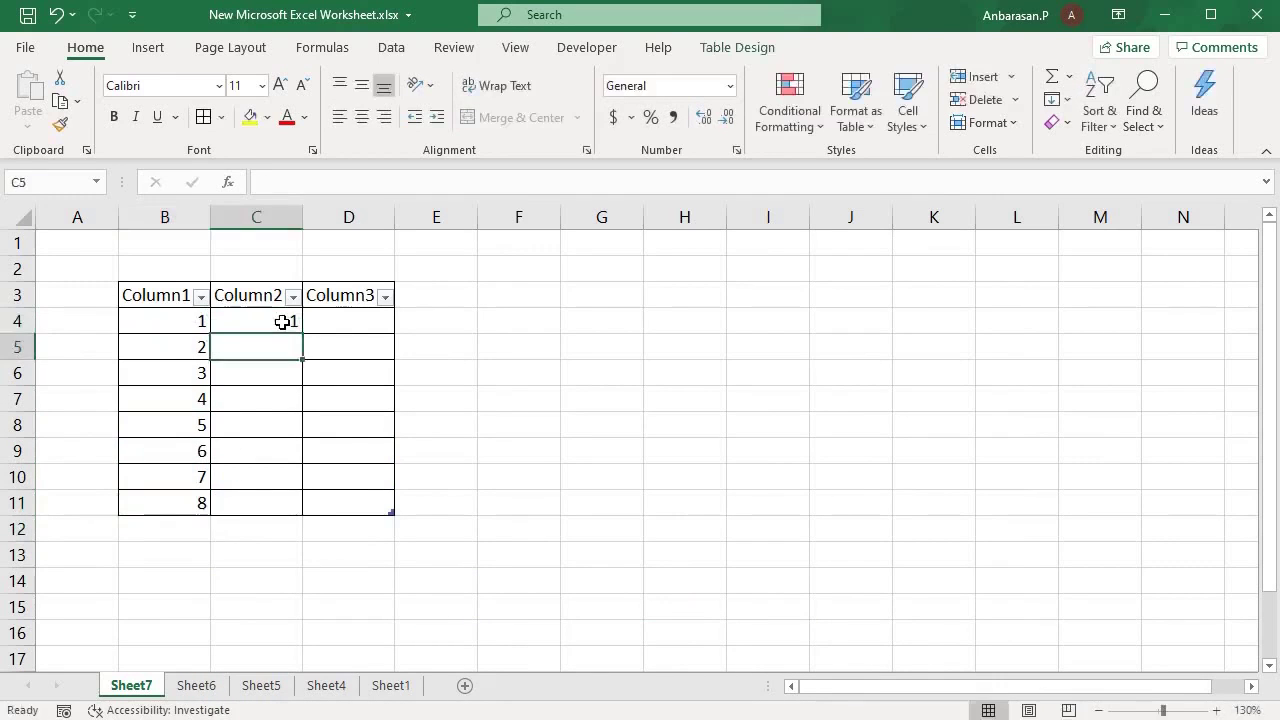
left_click(279, 321)
left_click_drag(302, 333, 297, 515)
left_click(350, 356)
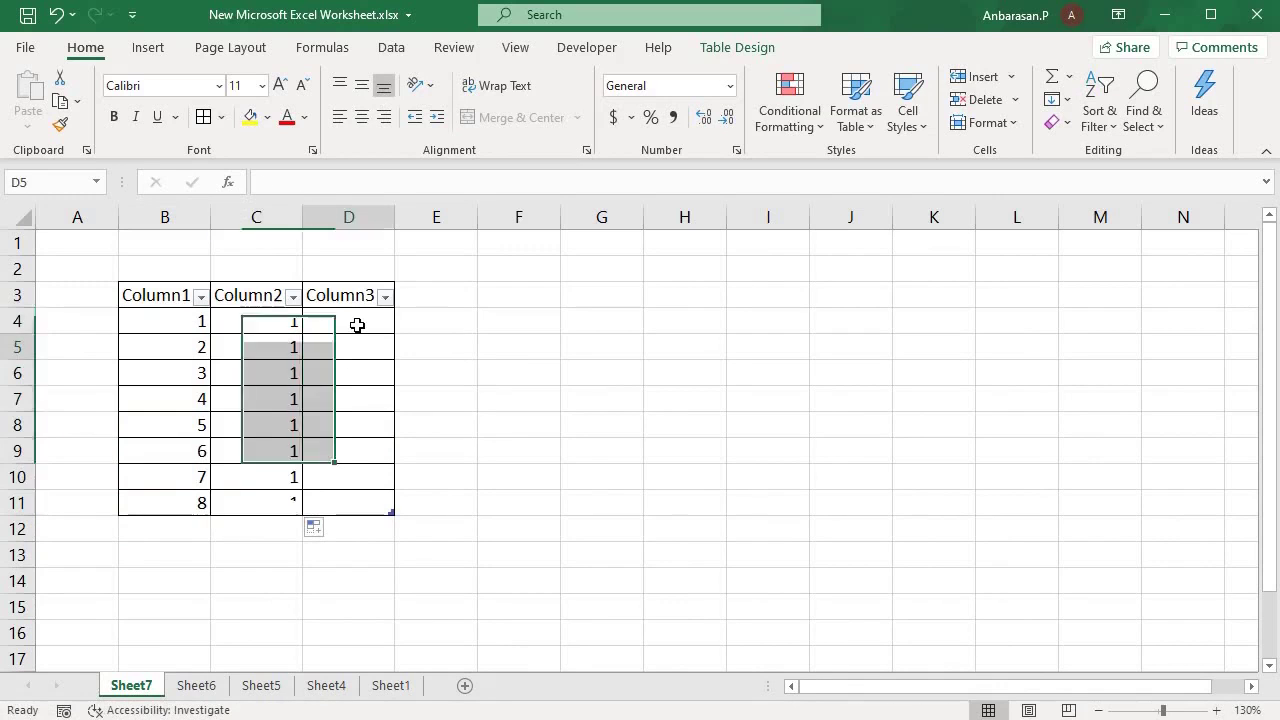
left_click(356, 324)
type("=")
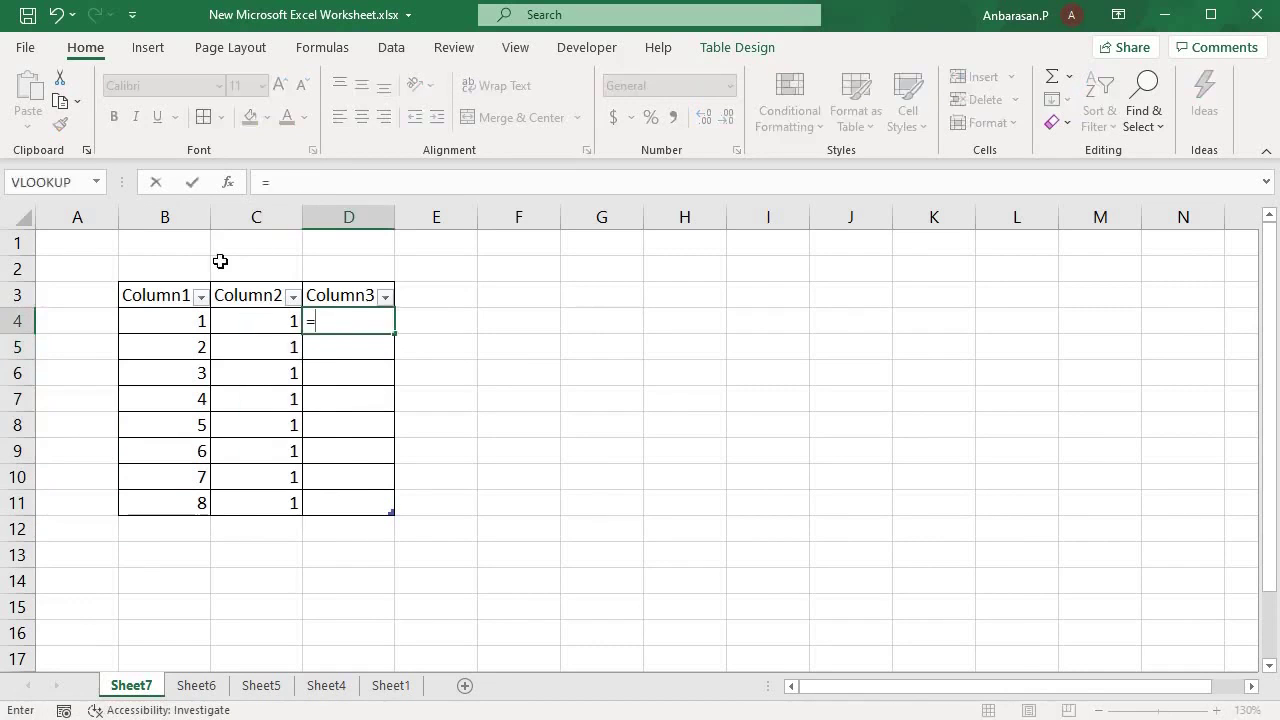
left_click(193, 317)
type("+")
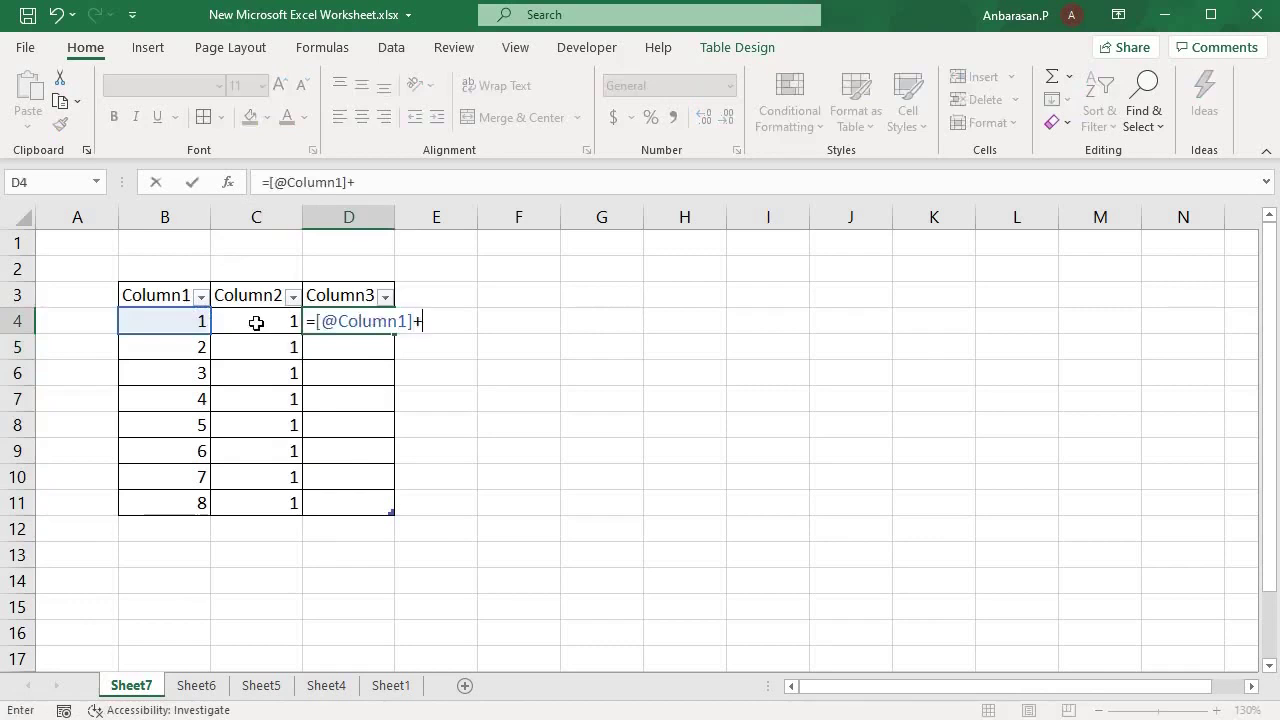
left_click(257, 321)
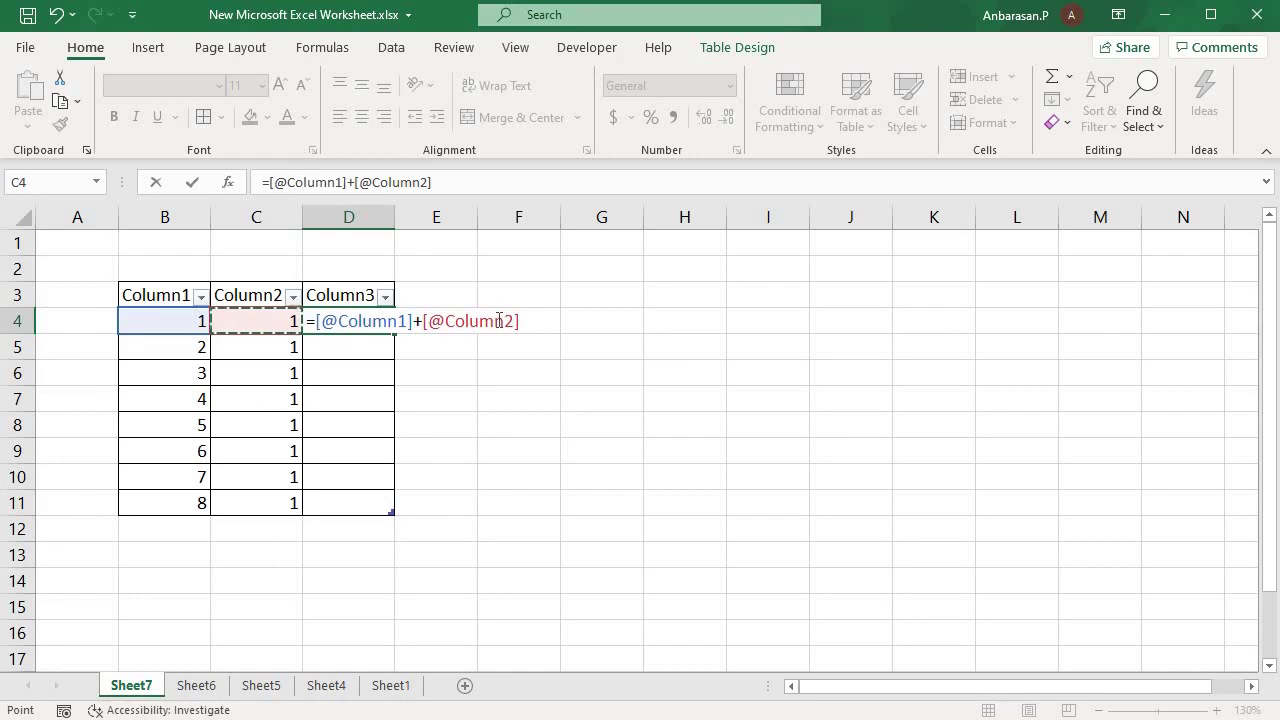
key("Return")
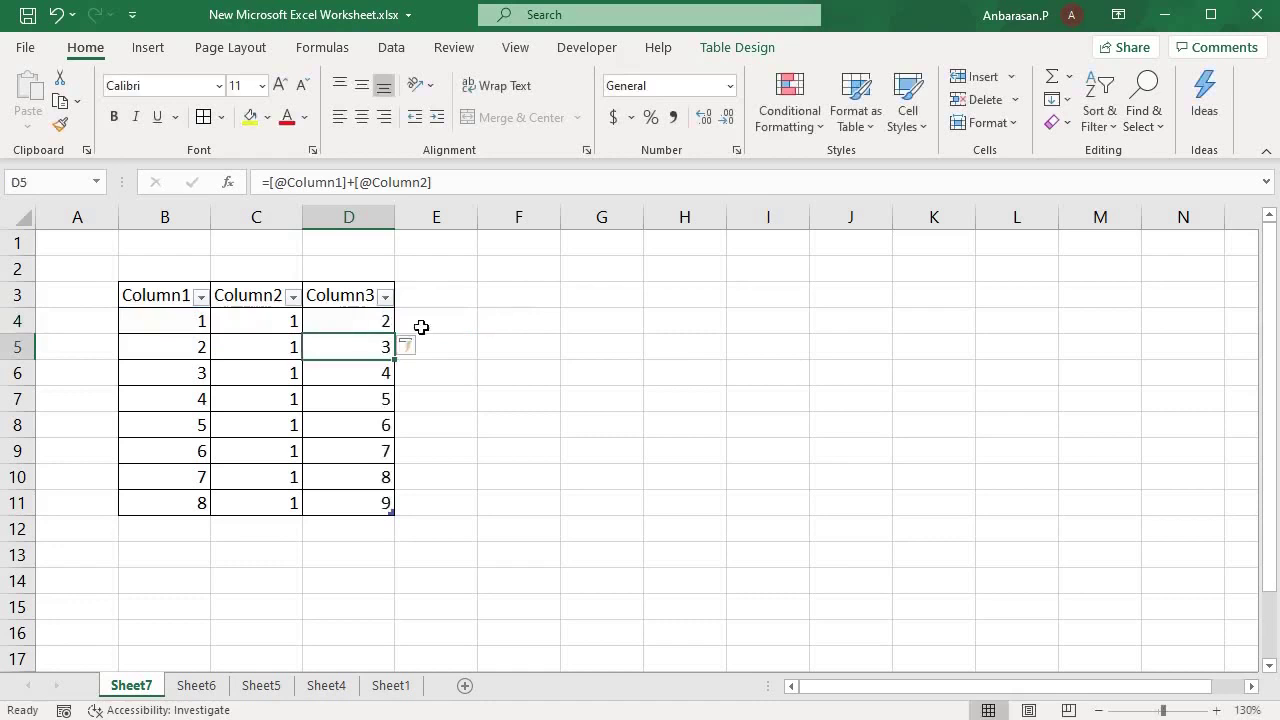
Examine the calculated Column3 cells D4 through D11.
left_click_drag(366, 326, 374, 498)
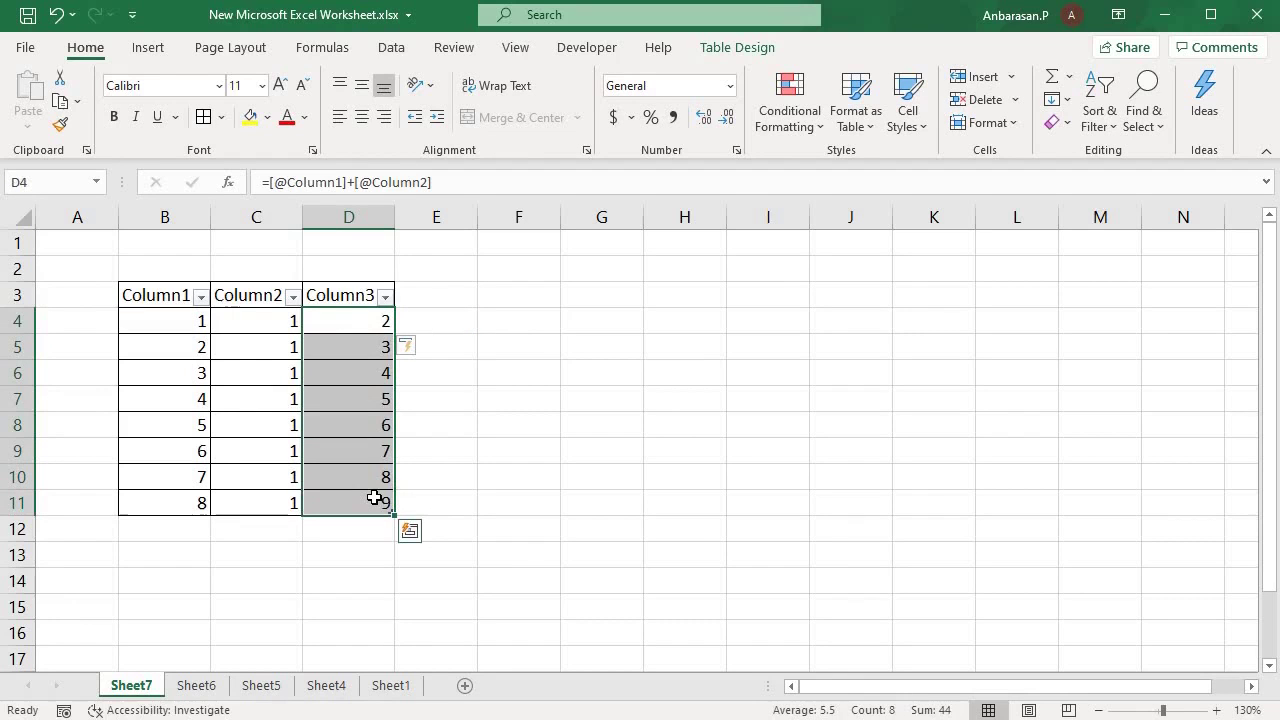
left_click(423, 422)
key("Up")
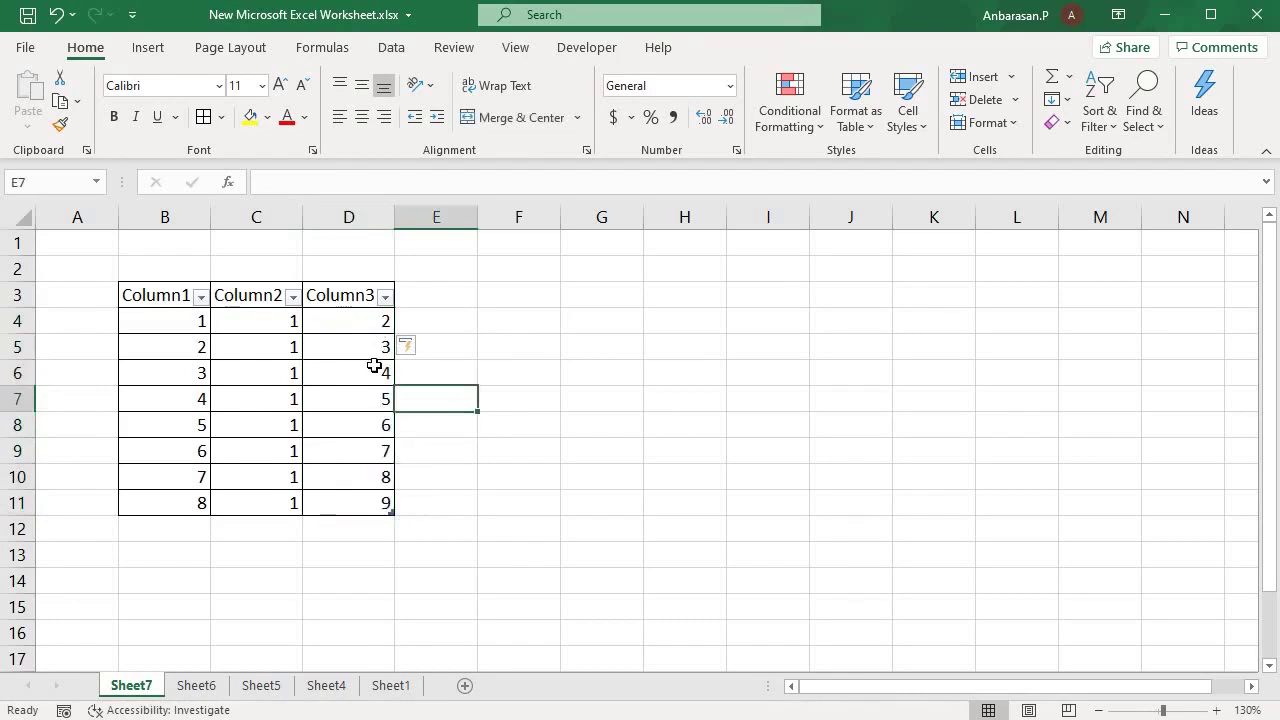
left_click_drag(365, 321, 373, 492)
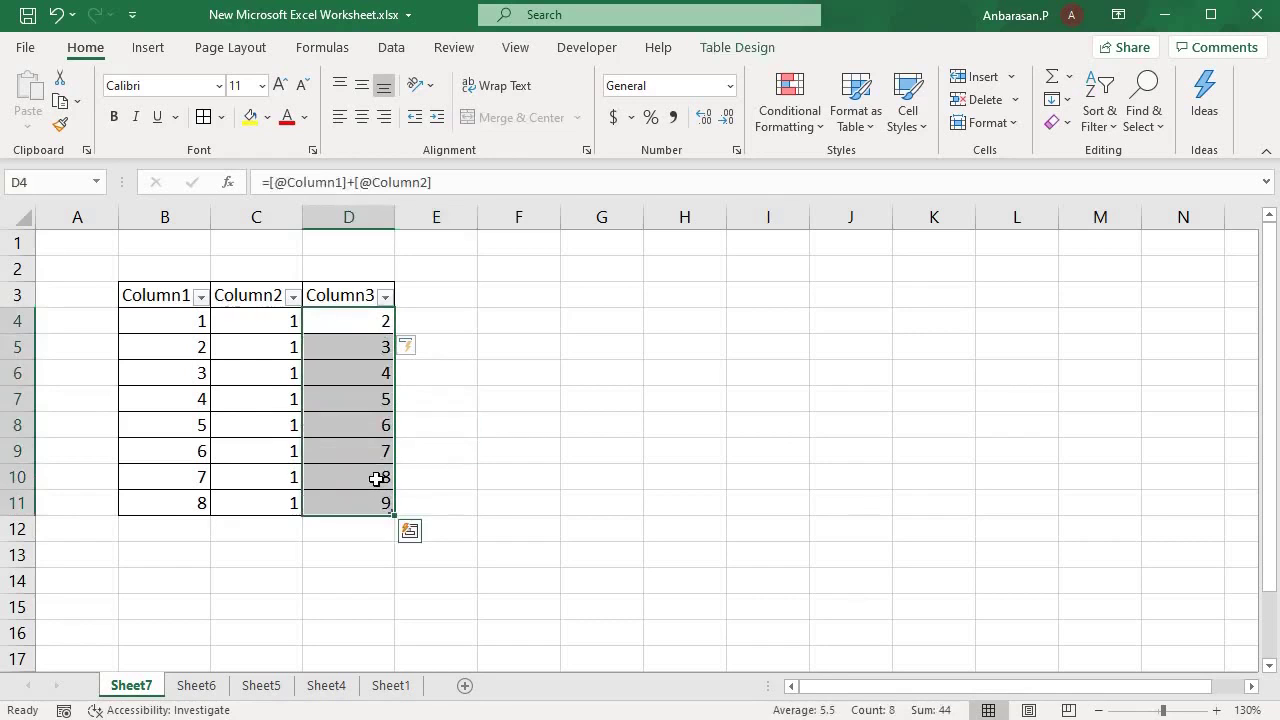
left_click(442, 422)
key("Up")
key("Up")
key("Up")
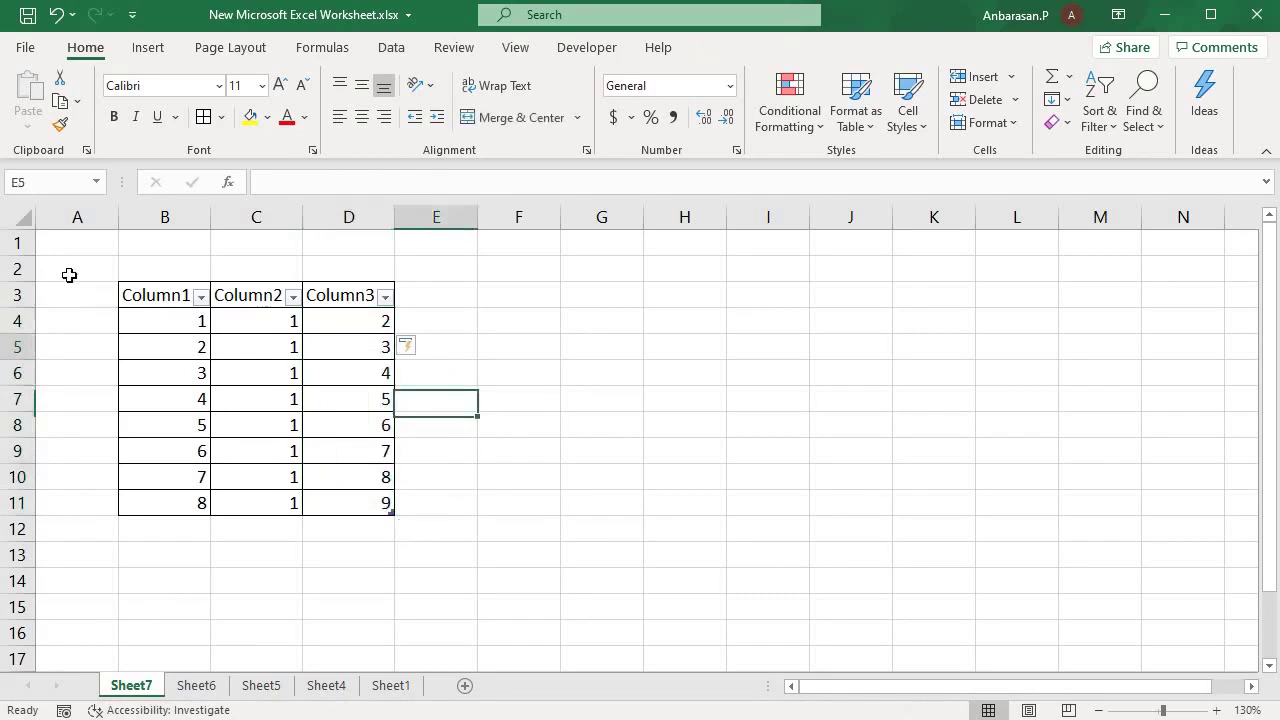
Clear the table range B2:D11.
left_click_drag(160, 268, 367, 498)
key("Delete")
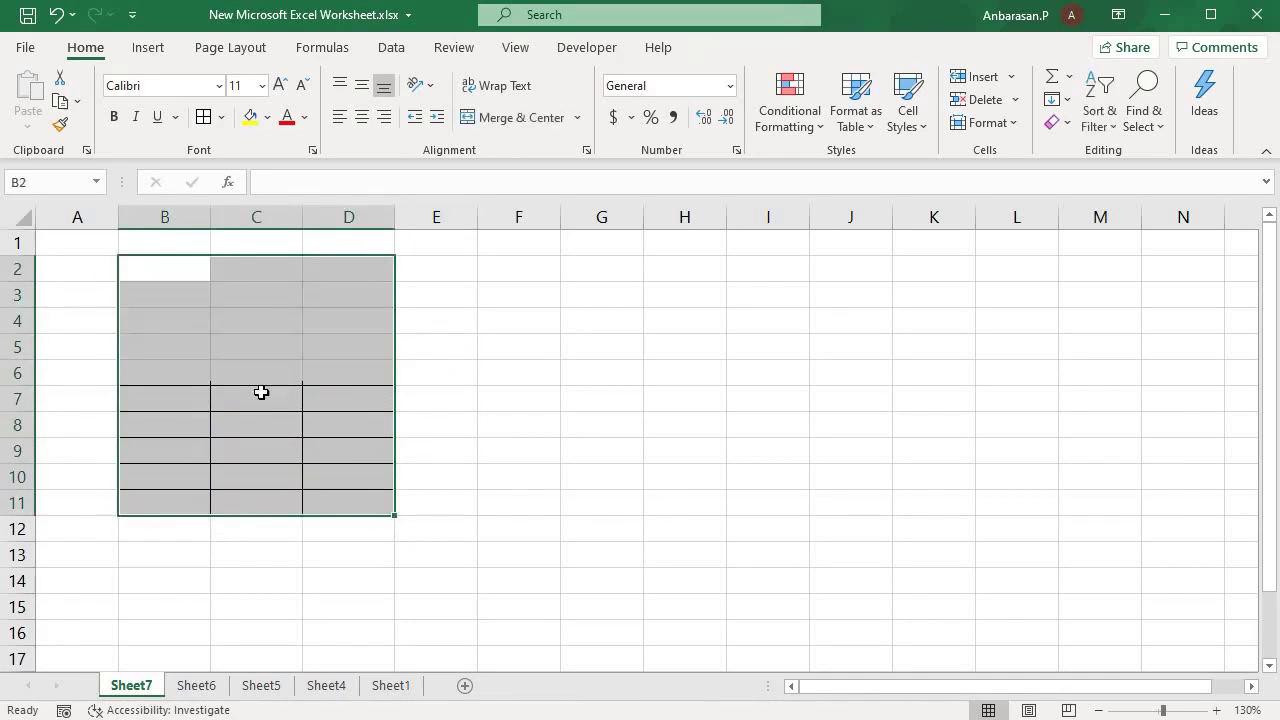
left_click(260, 392)
left_click(186, 340)
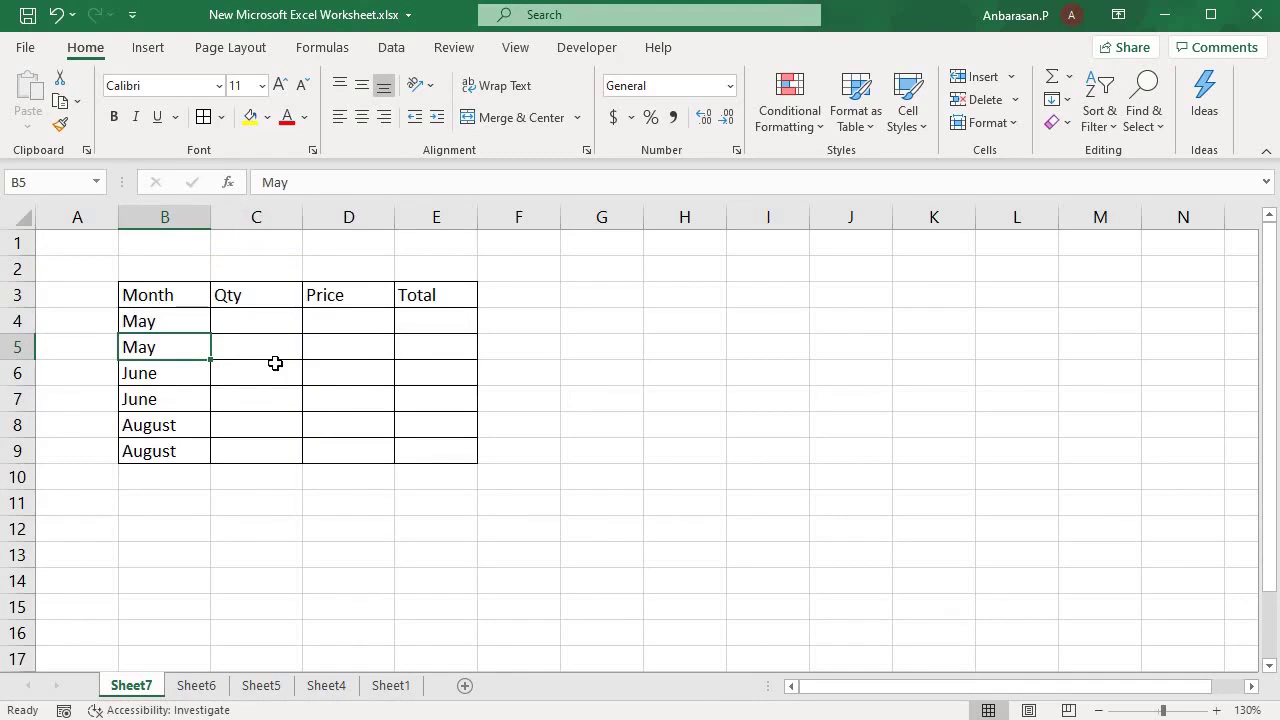
Clear the Price and Total values in D5:E9, keeping the first data row.
left_click(265, 372)
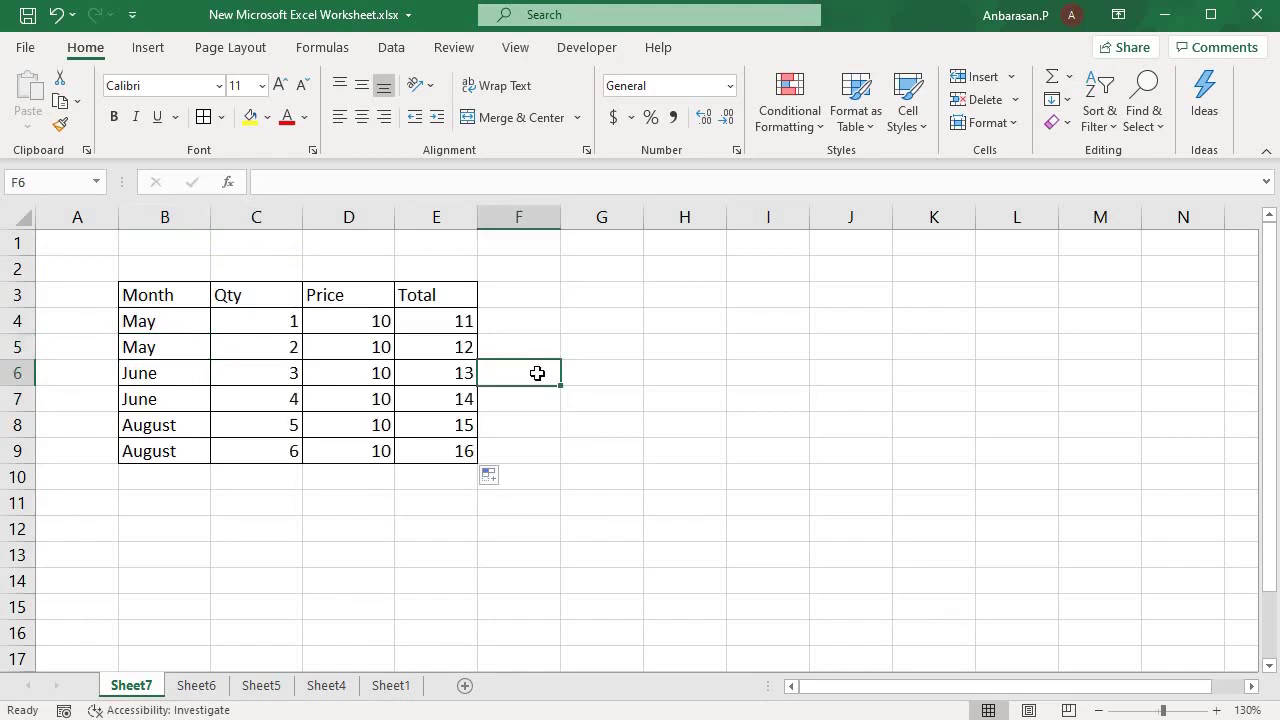
left_click(542, 346)
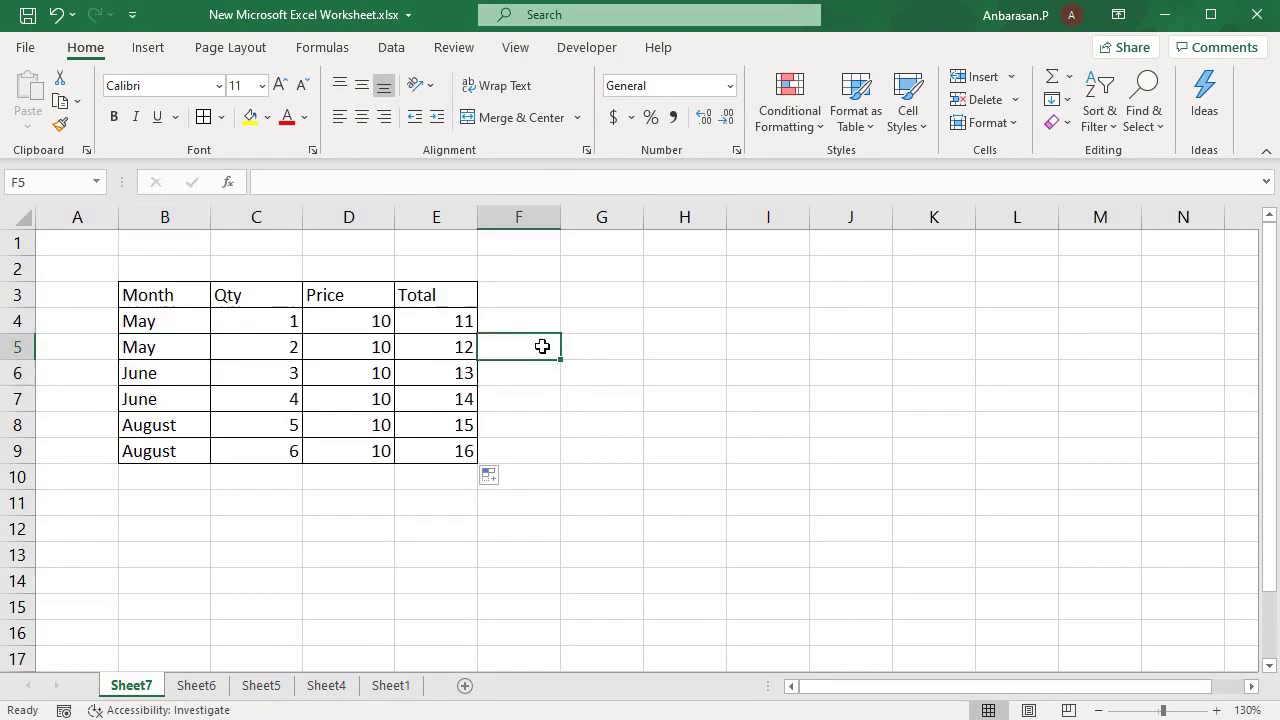
key("Down")
left_click_drag(348, 346, 426, 440)
key("Delete")
left_click(388, 352)
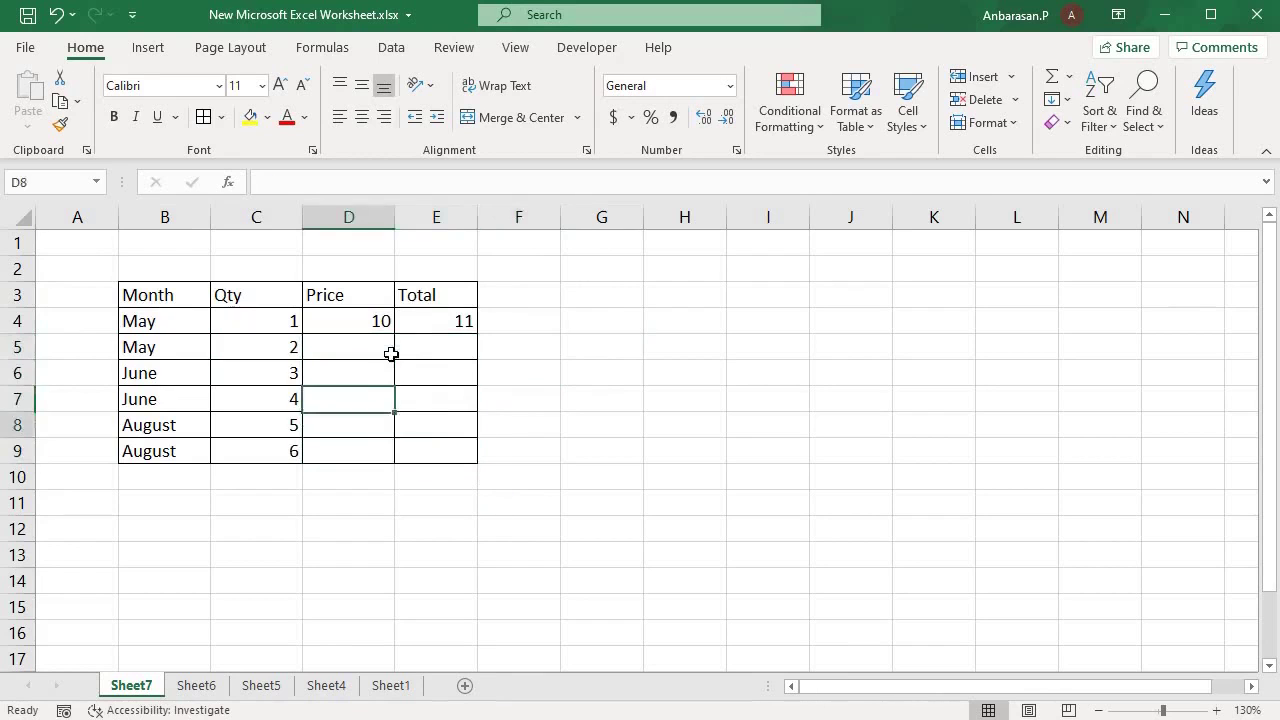
left_click(368, 396)
left_click(368, 352)
left_click(366, 368)
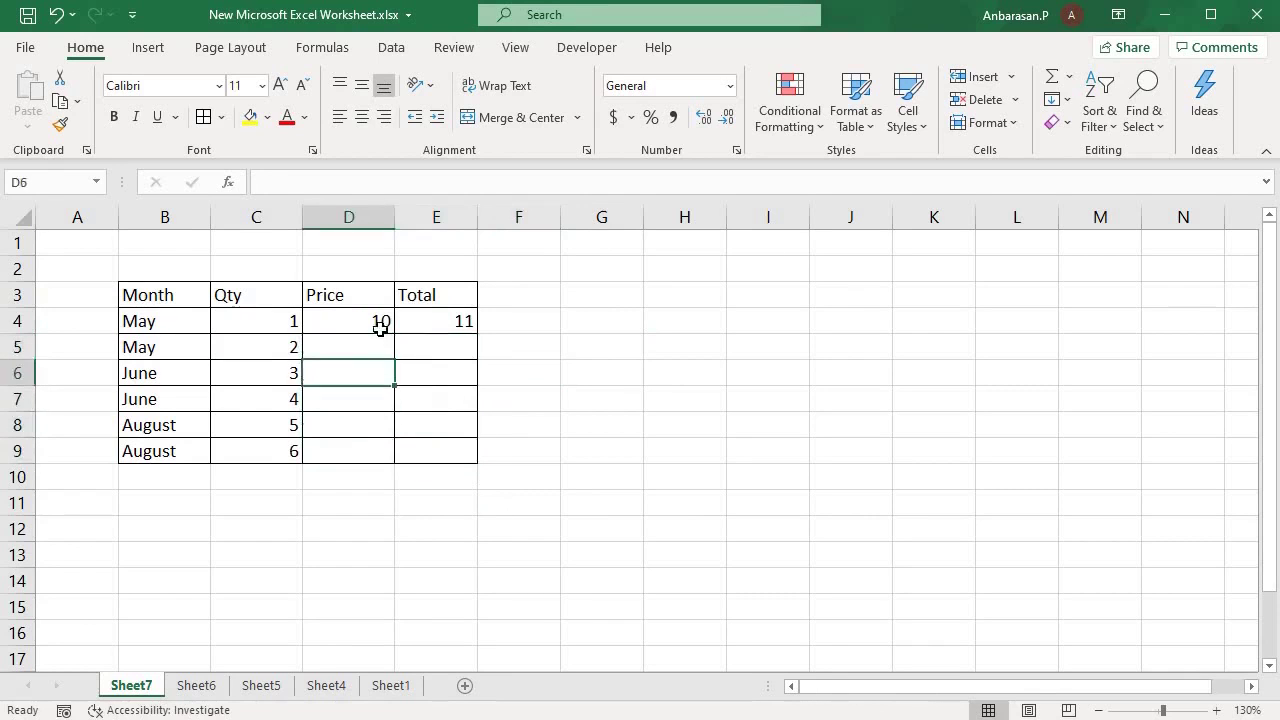
Fill the price 10 down from D4 through D9.
left_click_drag(374, 319, 371, 450)
left_click(372, 447)
left_click(382, 347)
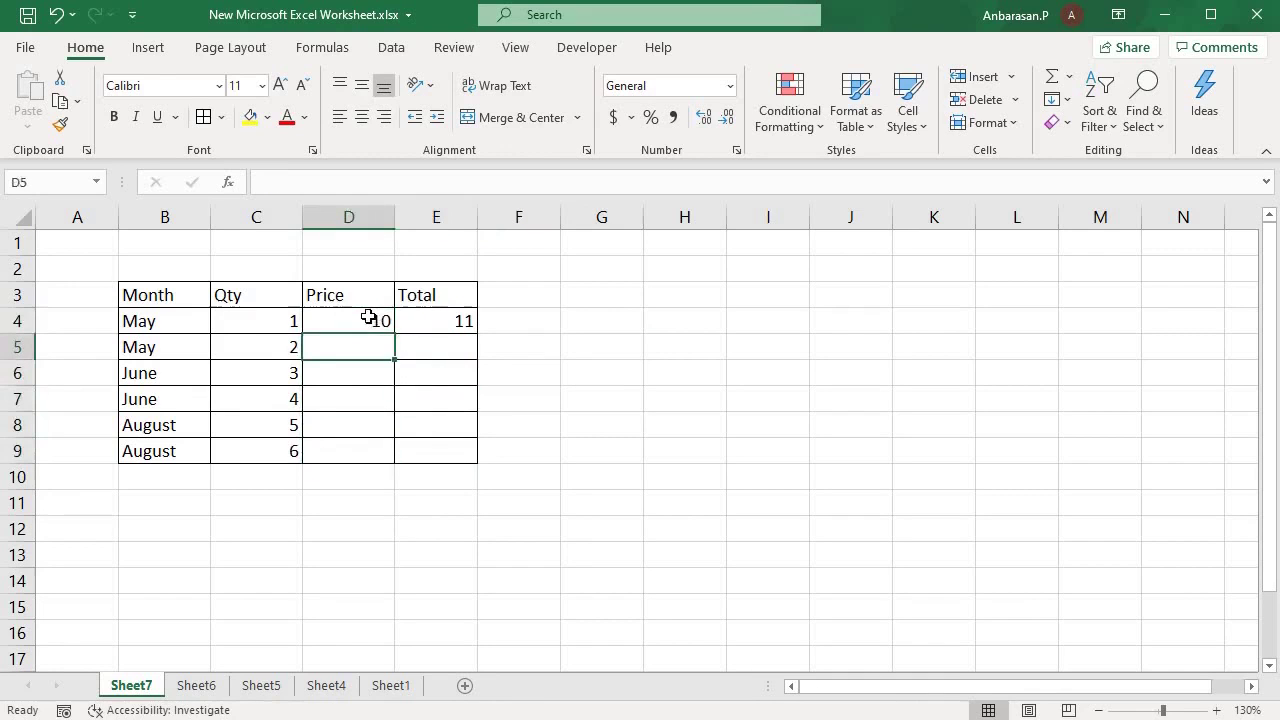
left_click_drag(368, 318, 373, 447)
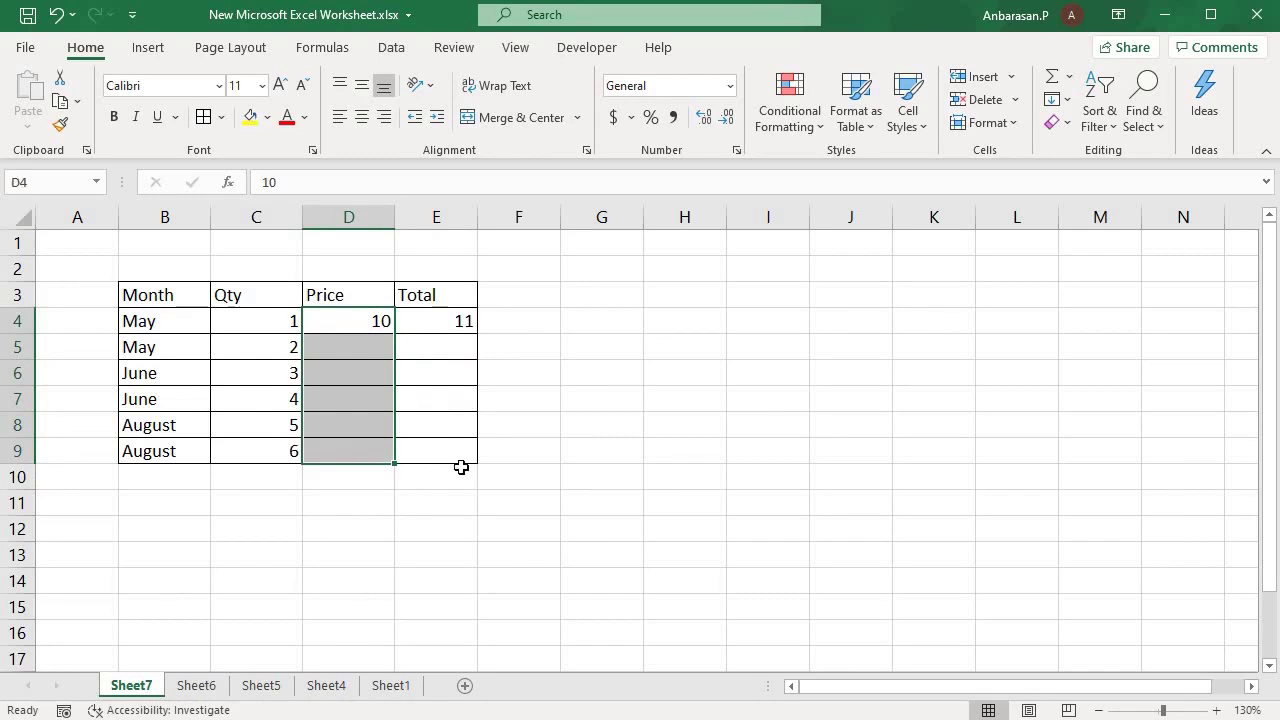
key("ctrl+d")
left_click(425, 347)
left_click(371, 345)
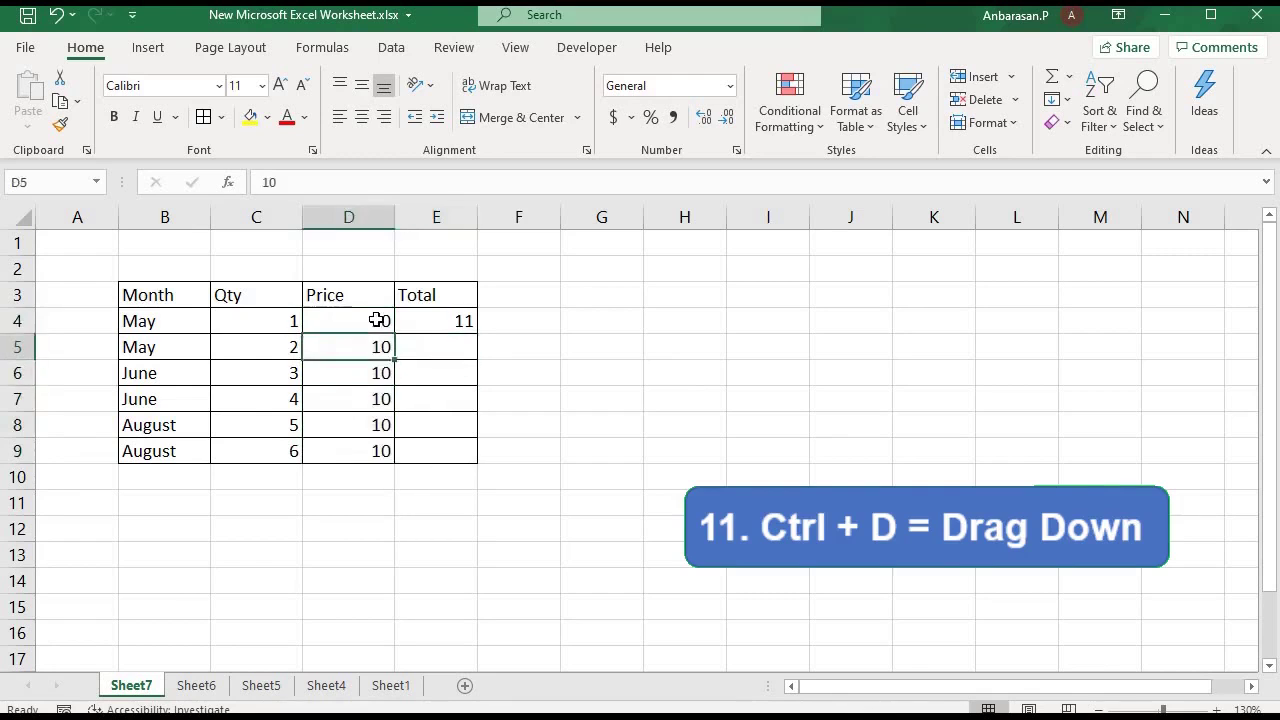
left_click_drag(376, 320, 366, 451)
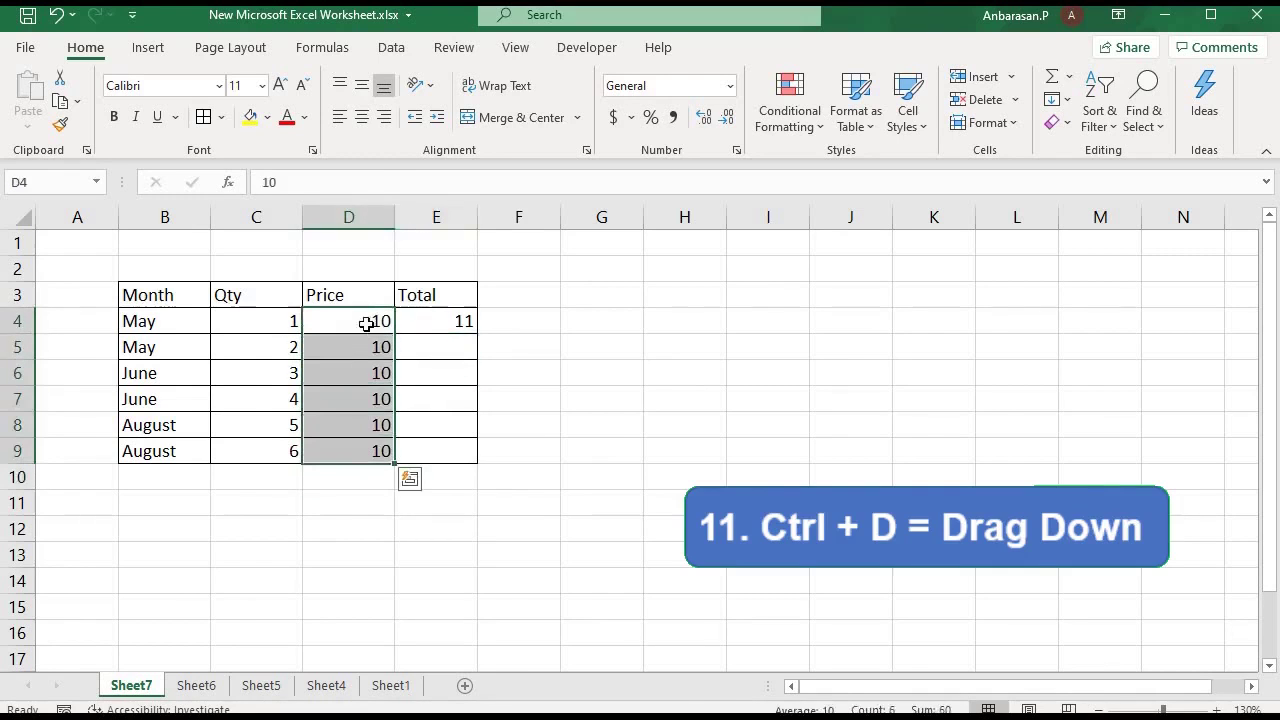
left_click_drag(367, 321, 366, 443)
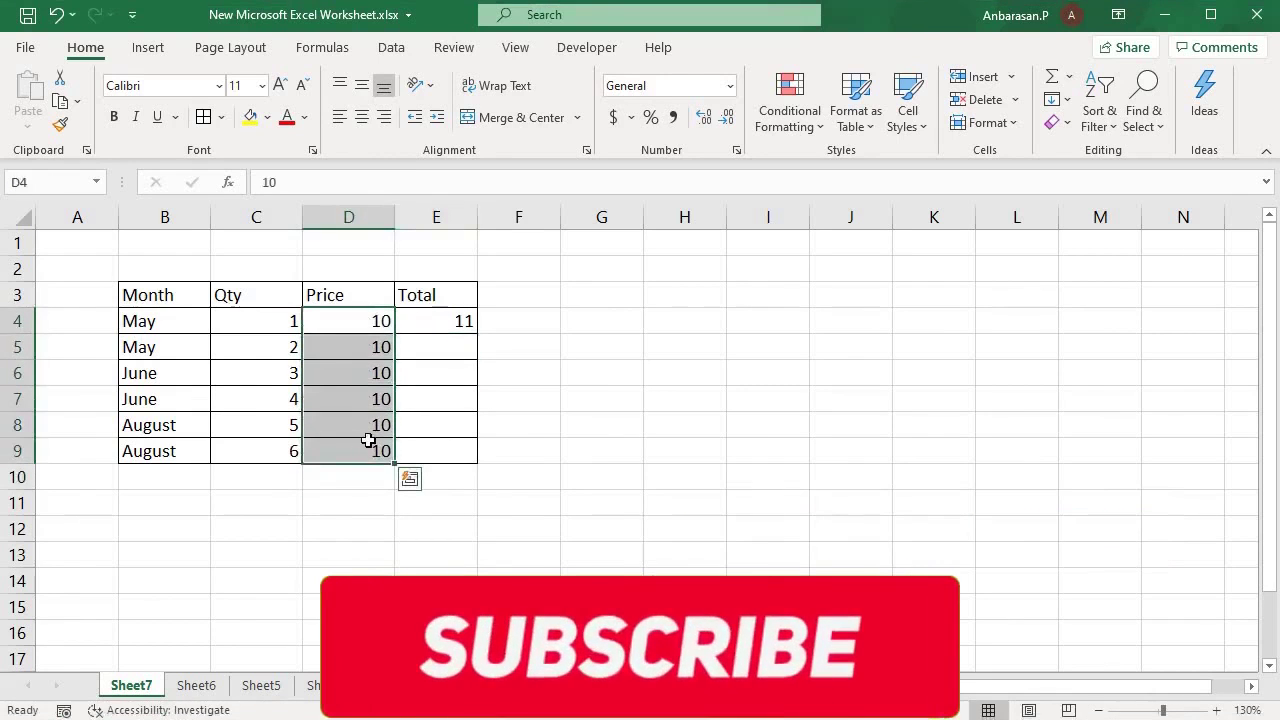
Fill the formula =C4+D4 in the Total column down from E4 through E9 and check the copied formula in E5.
left_click(443, 373)
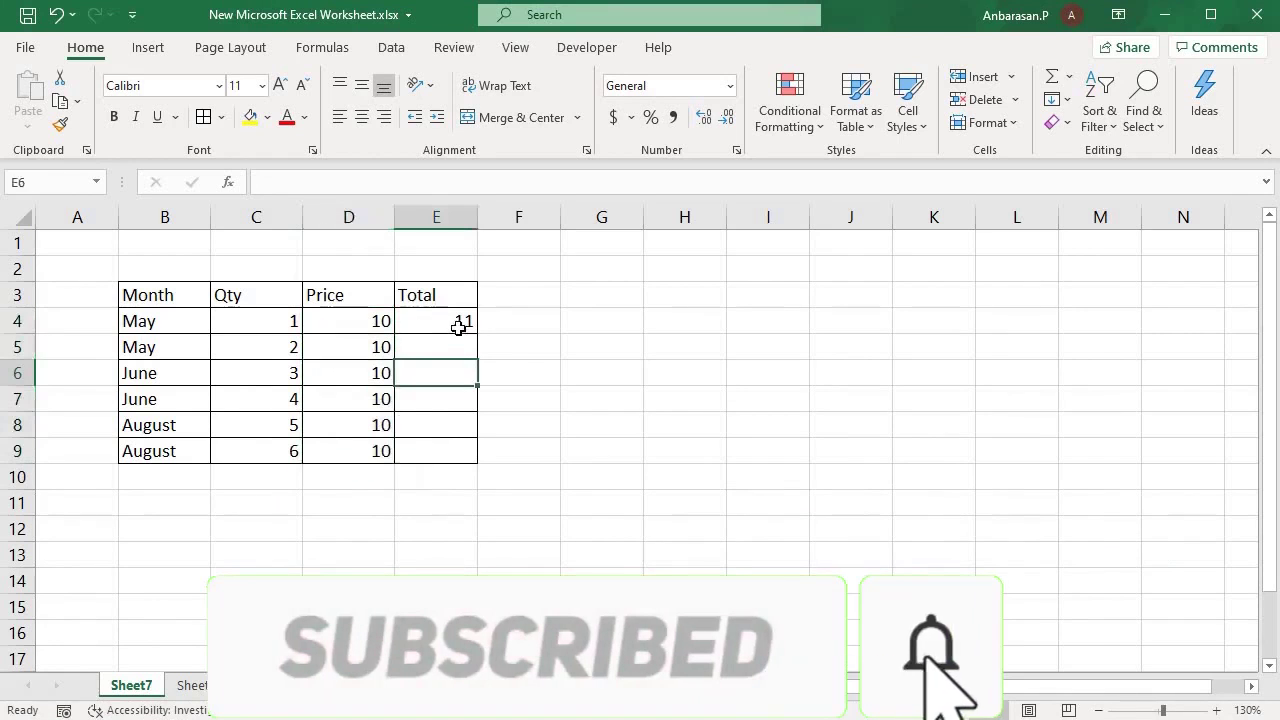
double_click(459, 327)
key("Return")
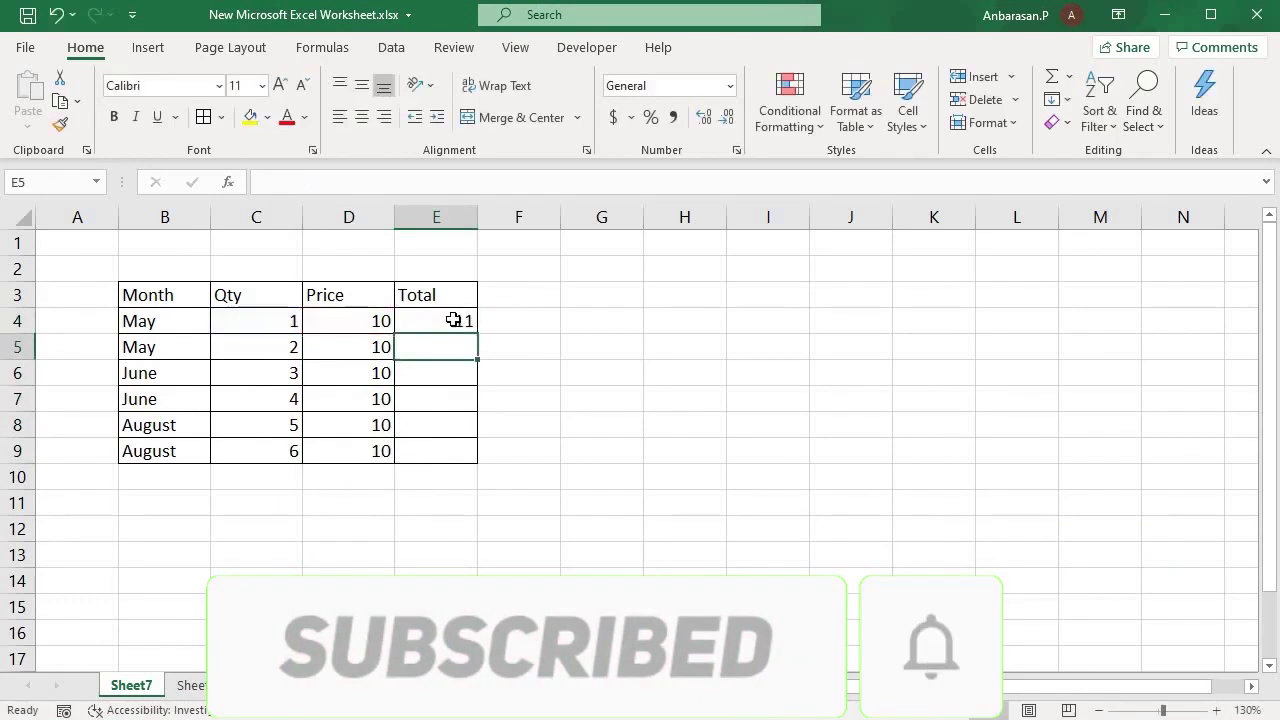
left_click_drag(449, 323, 448, 449)
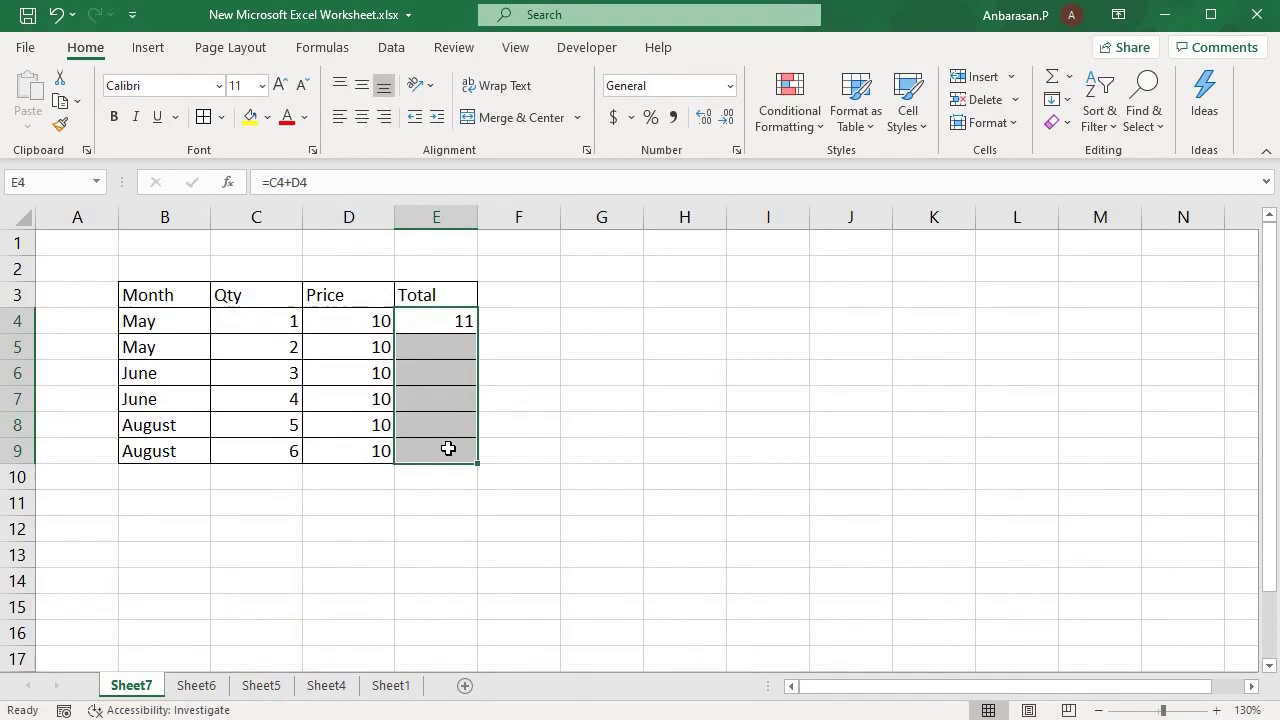
key("ctrl+d")
left_click(445, 394)
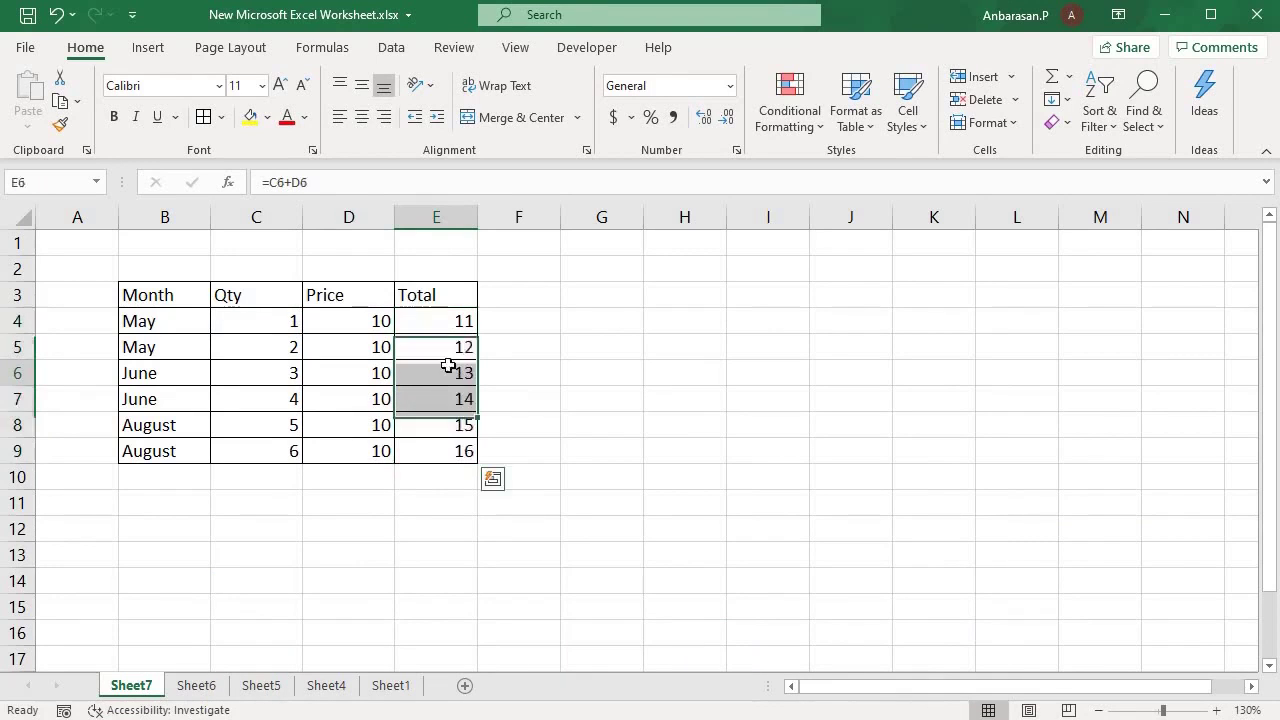
double_click(454, 351)
key("Return")
key("Return")
key("Return")
key("Return")
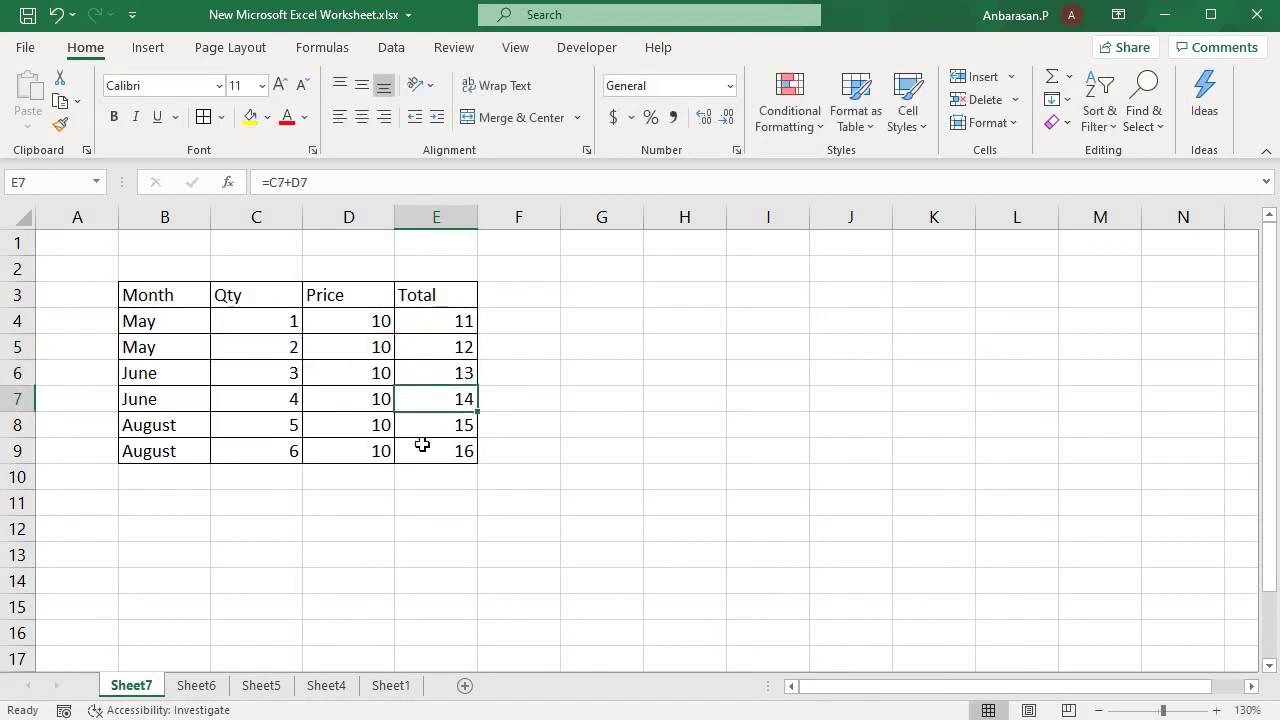
left_click(497, 420)
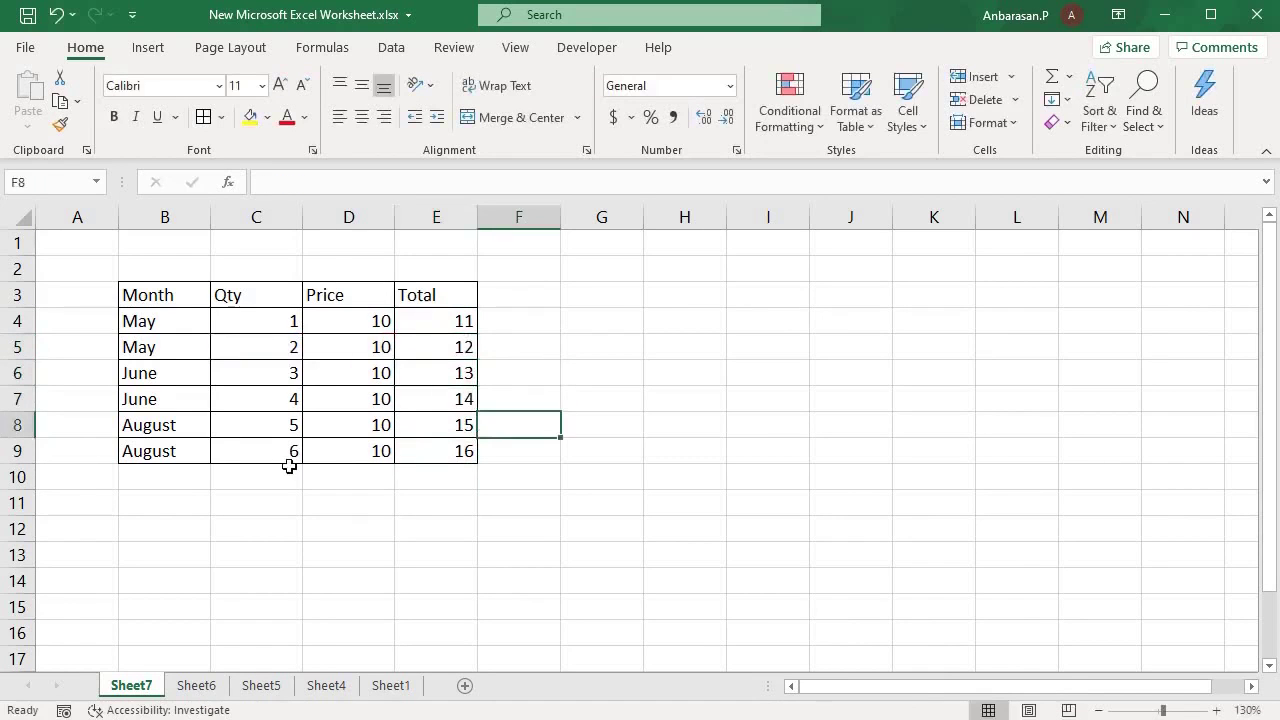
Enter the label Total in B10, directly below the last August row.
left_click(310, 525)
left_click(282, 477)
left_click_drag(307, 511, 288, 496)
left_click(281, 481)
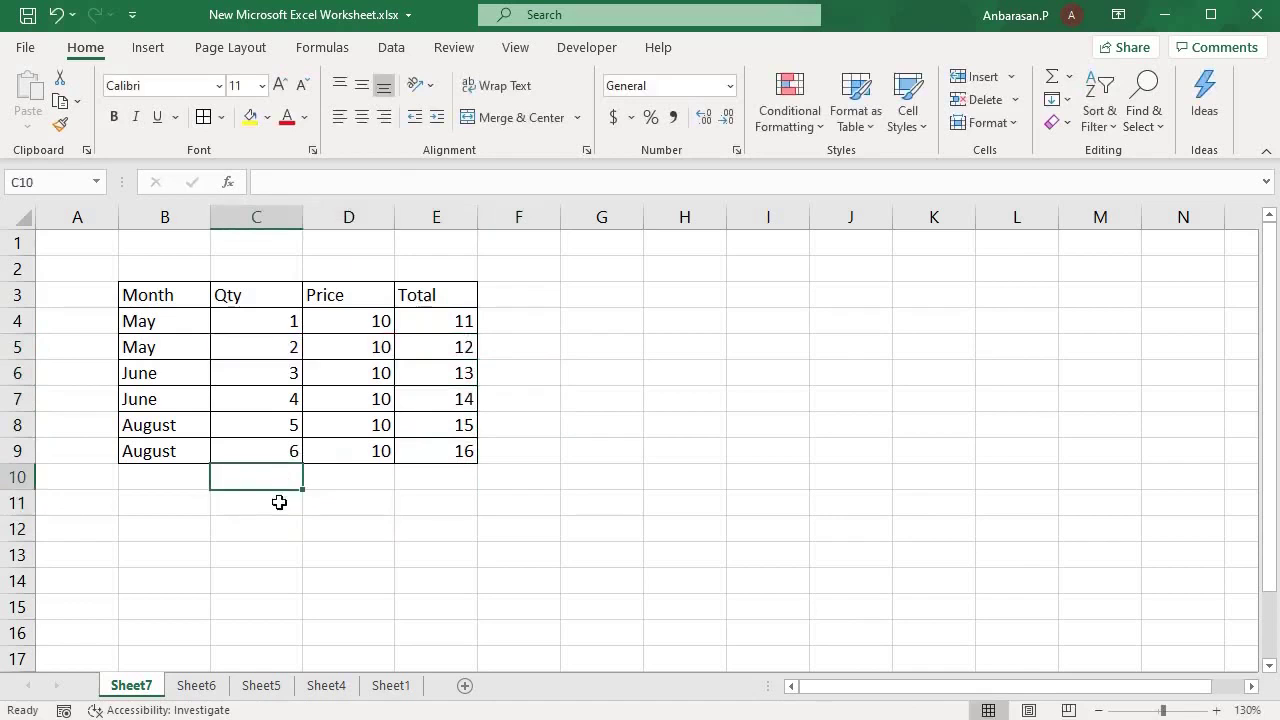
left_click_drag(288, 321, 286, 449)
left_click(263, 477)
left_click(175, 484)
type("Tota")
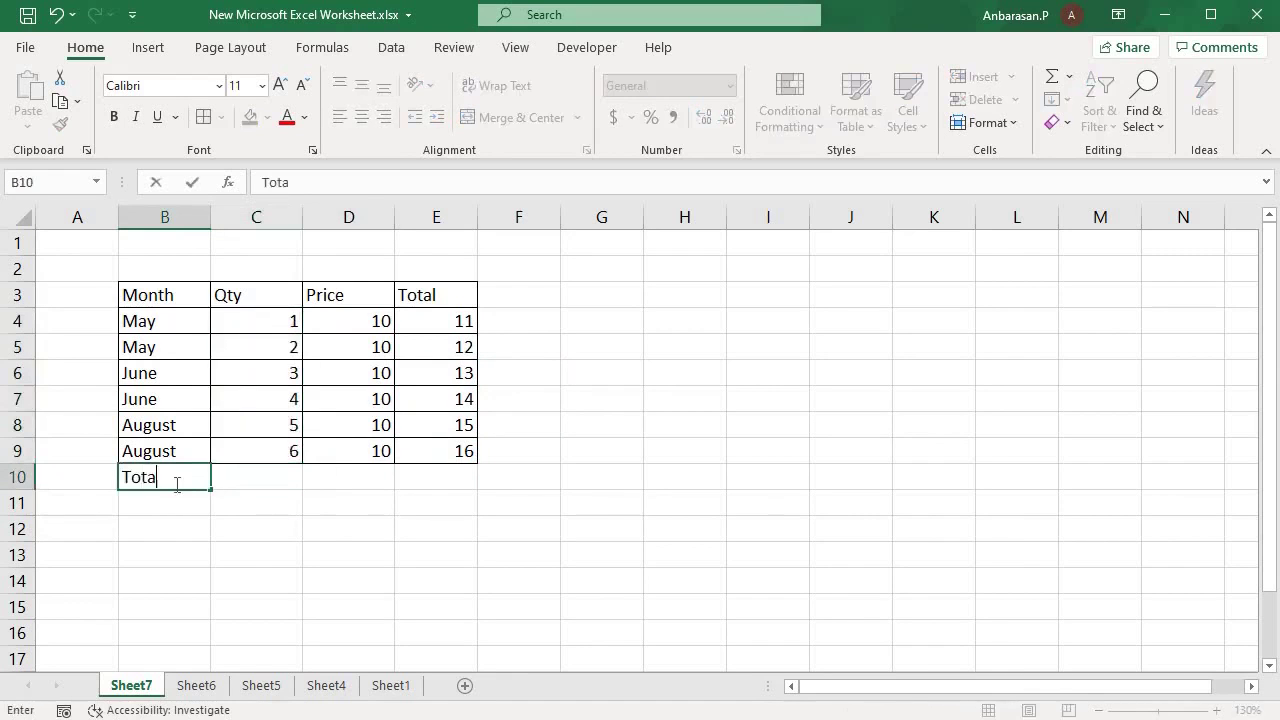
type("l")
key("Tab")
Insert an AutoSum of C4:C9 in C10 to total the Qty column.
left_click(255, 500)
left_click(266, 478)
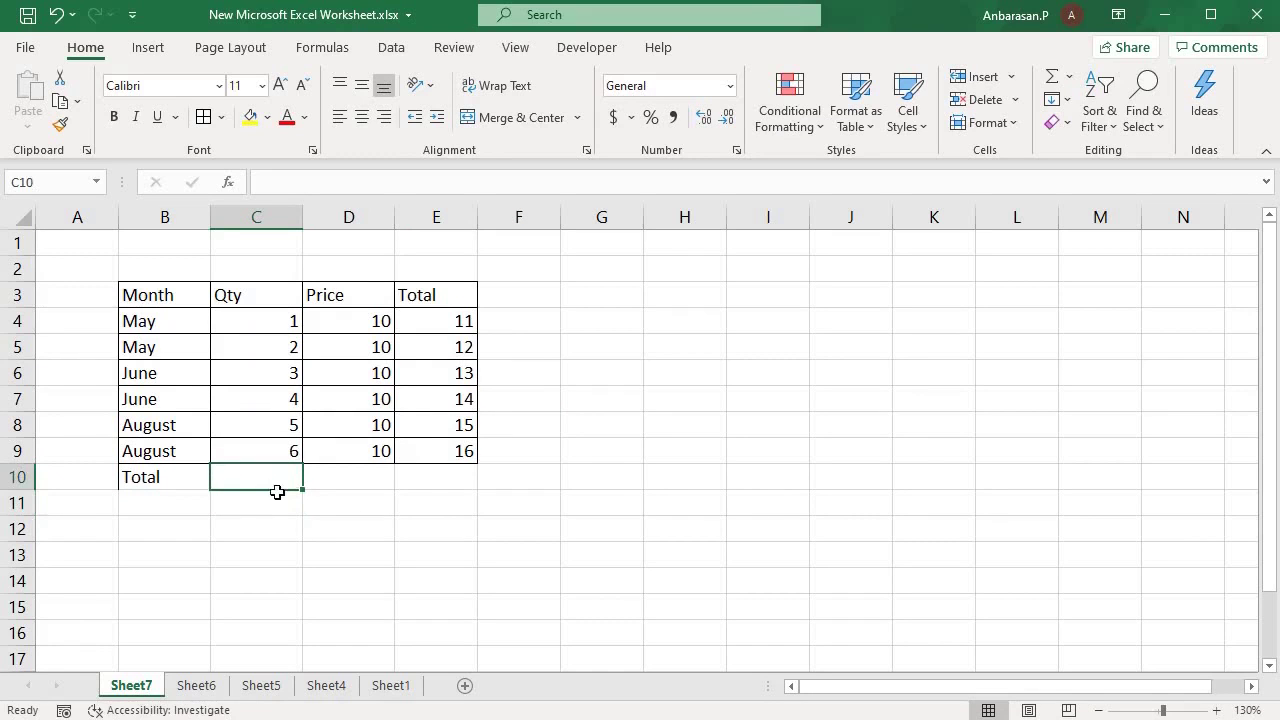
key("alt+equal")
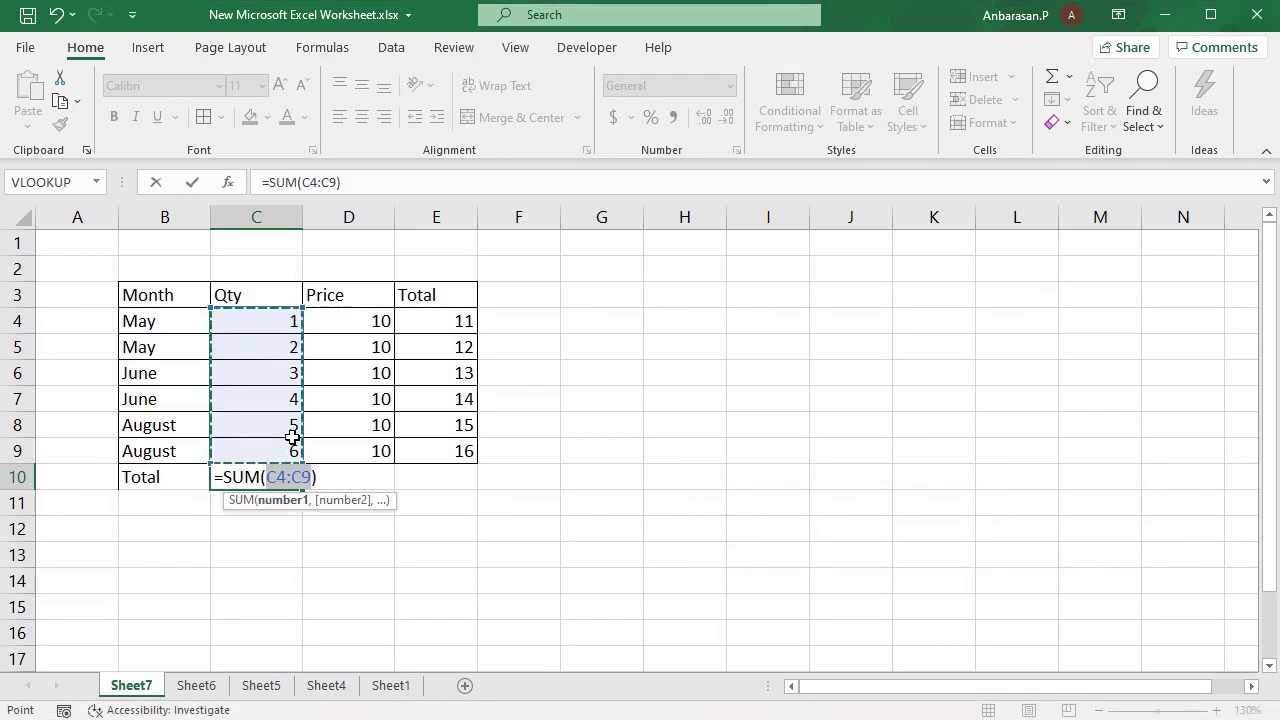
key("Return")
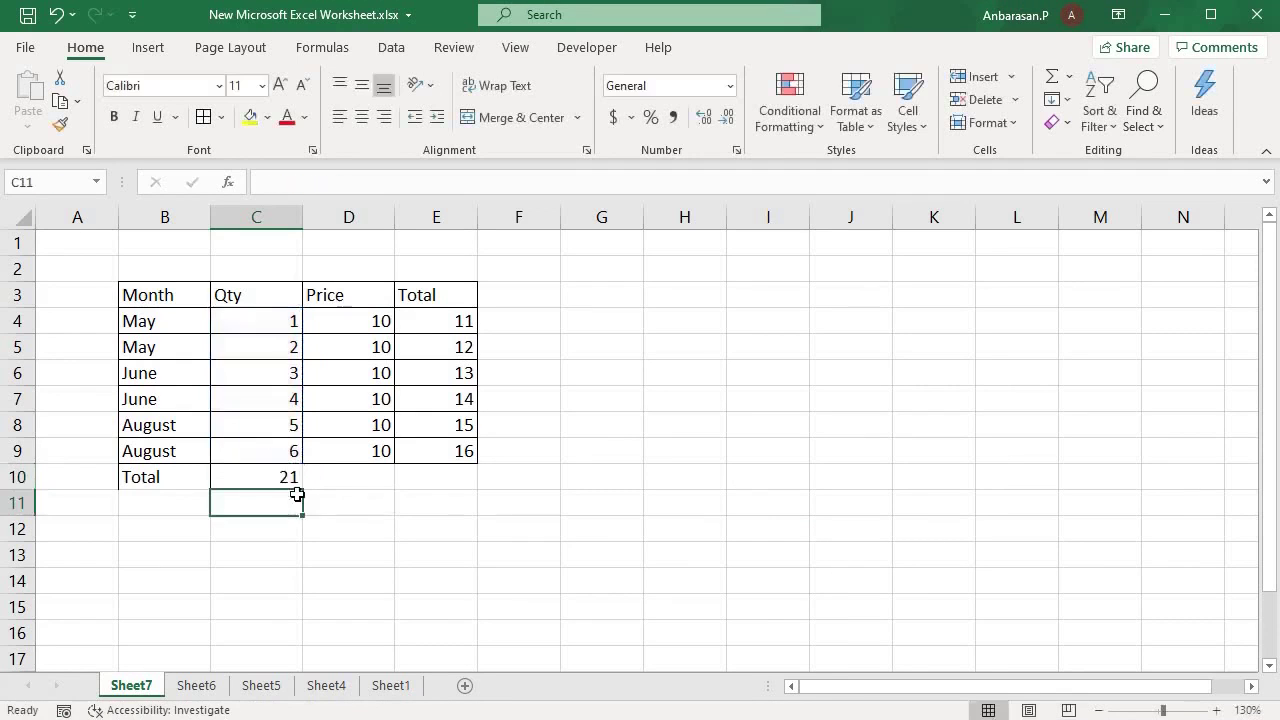
Fill the SUM formula from C10 across D10 and E10 to total Price and Total.
left_click(305, 496)
left_click(299, 487)
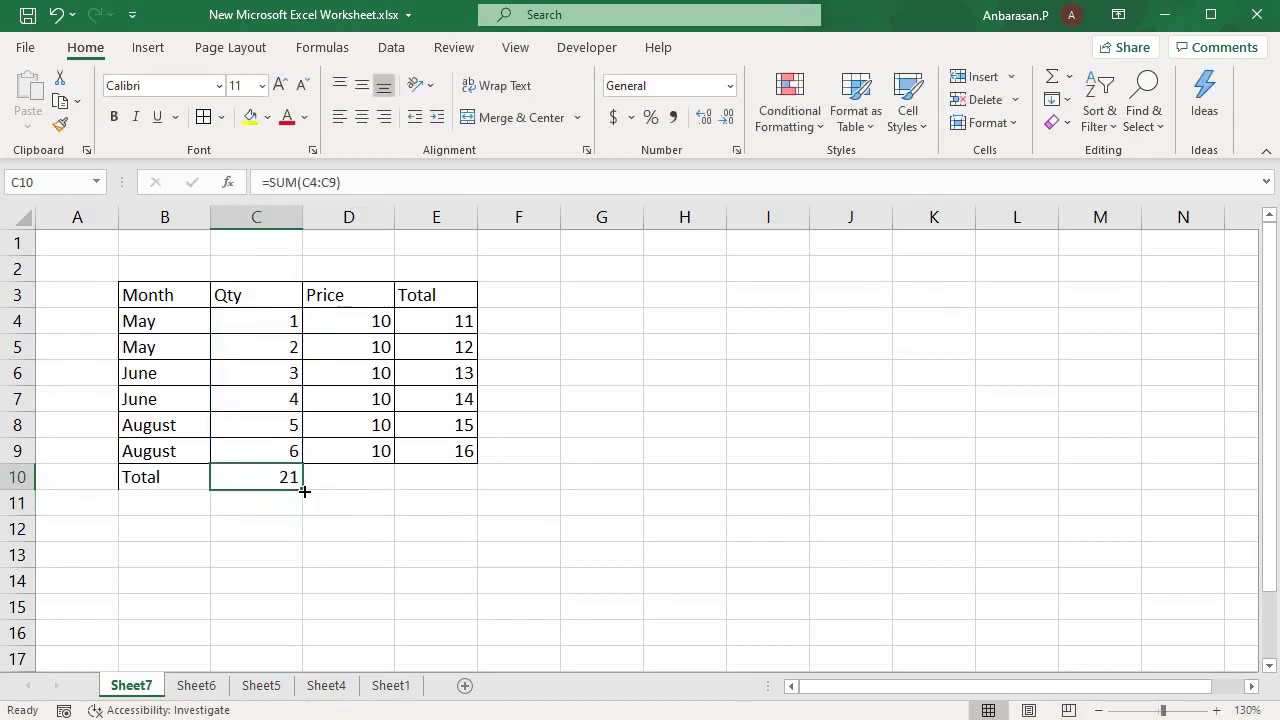
left_click(438, 482)
left_click(340, 552)
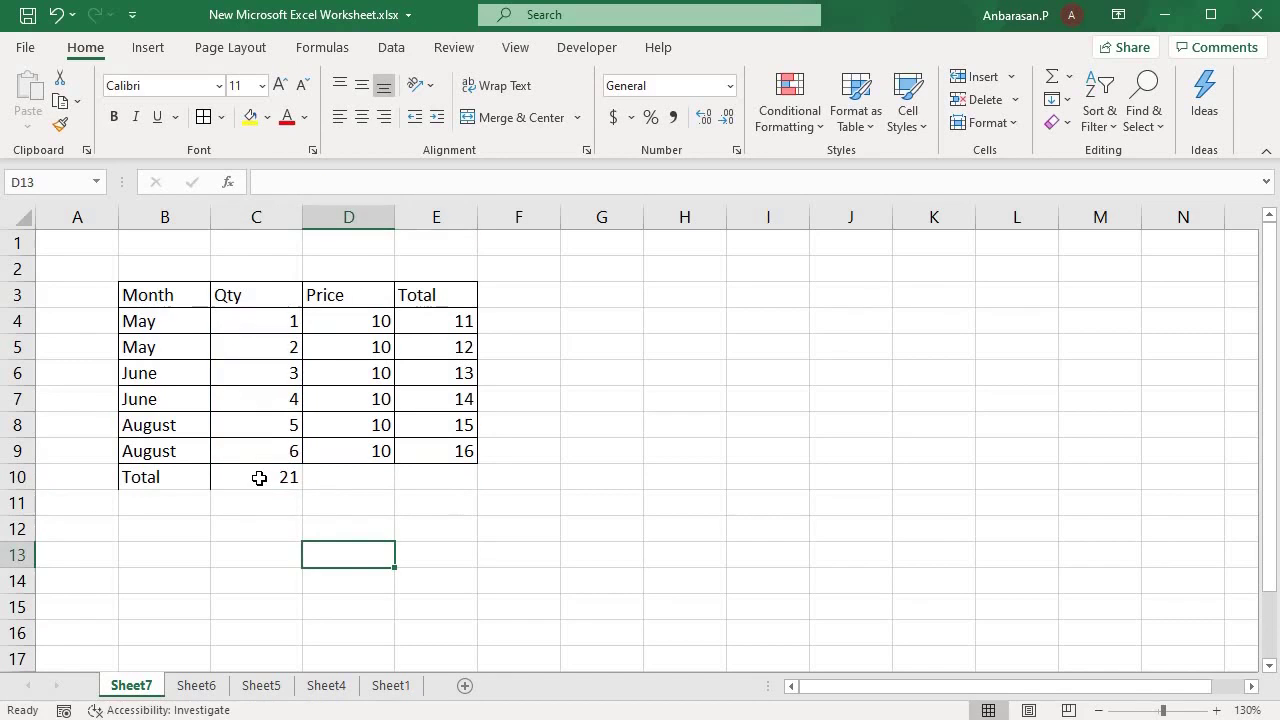
left_click_drag(259, 478, 457, 488)
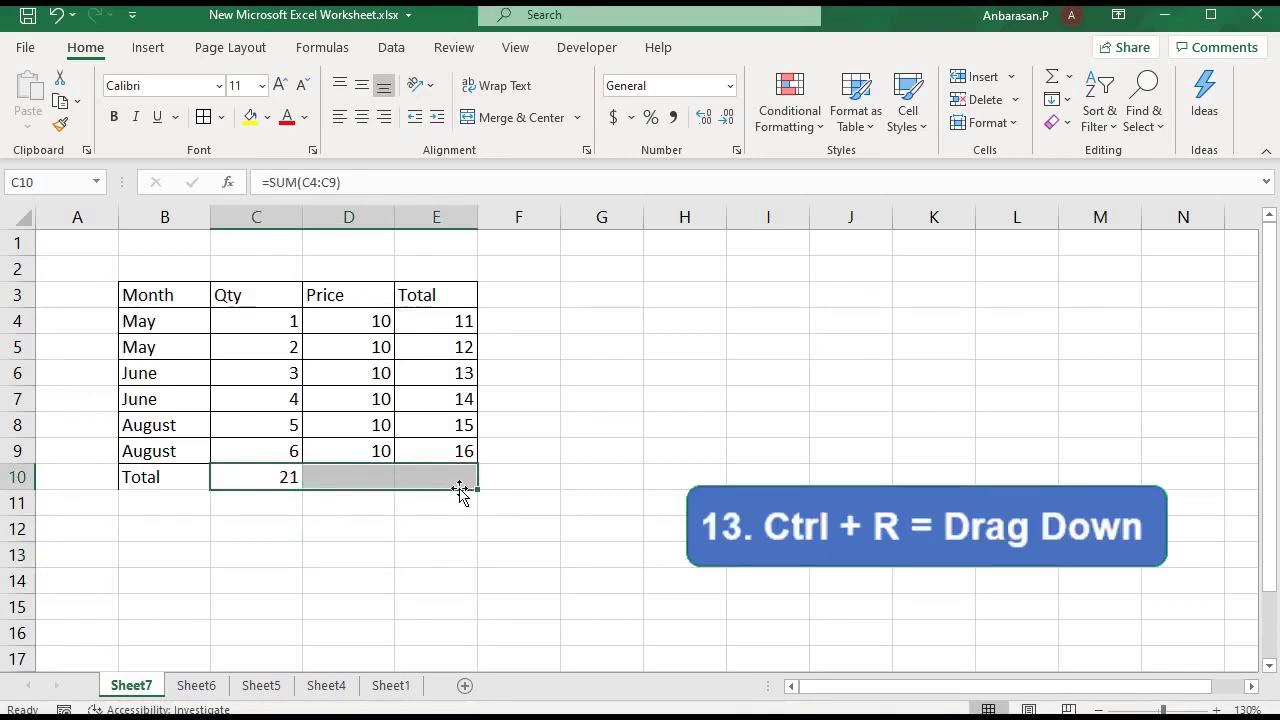
key("ctrl+r")
left_click(274, 481)
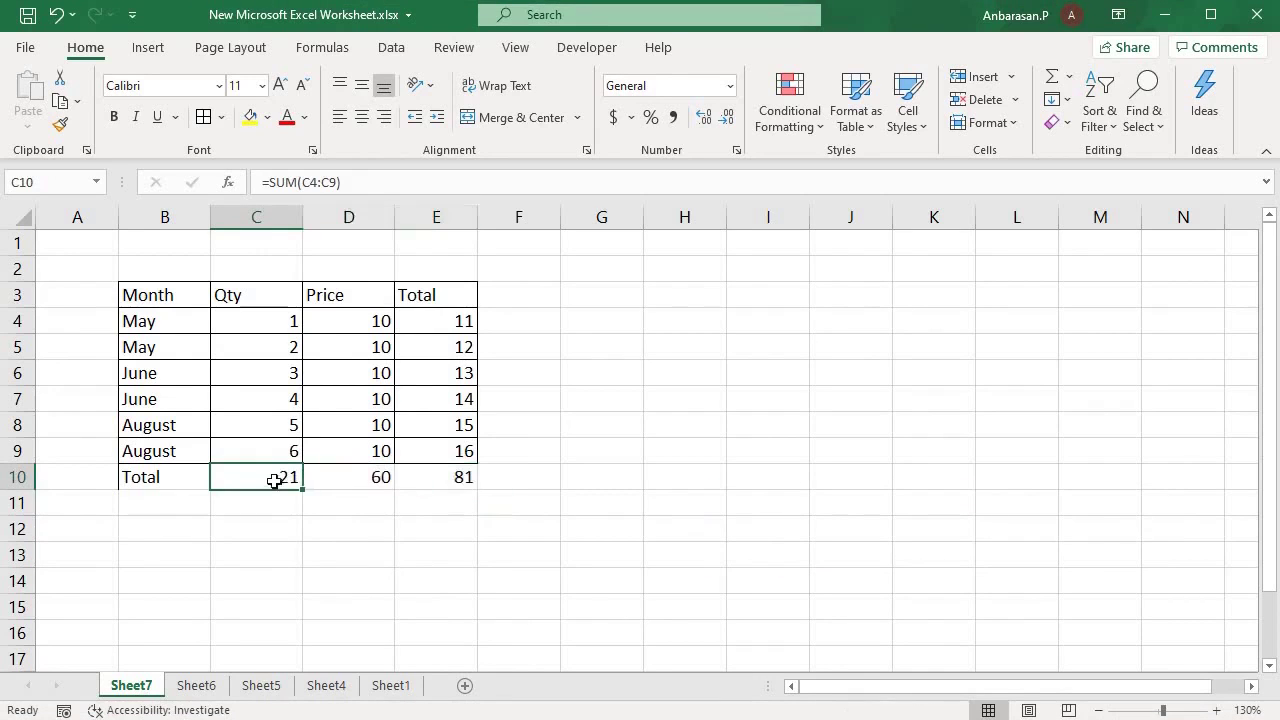
Check the copied SUM formulas in D10 and E10 of the Total row.
left_click_drag(274, 481, 437, 477)
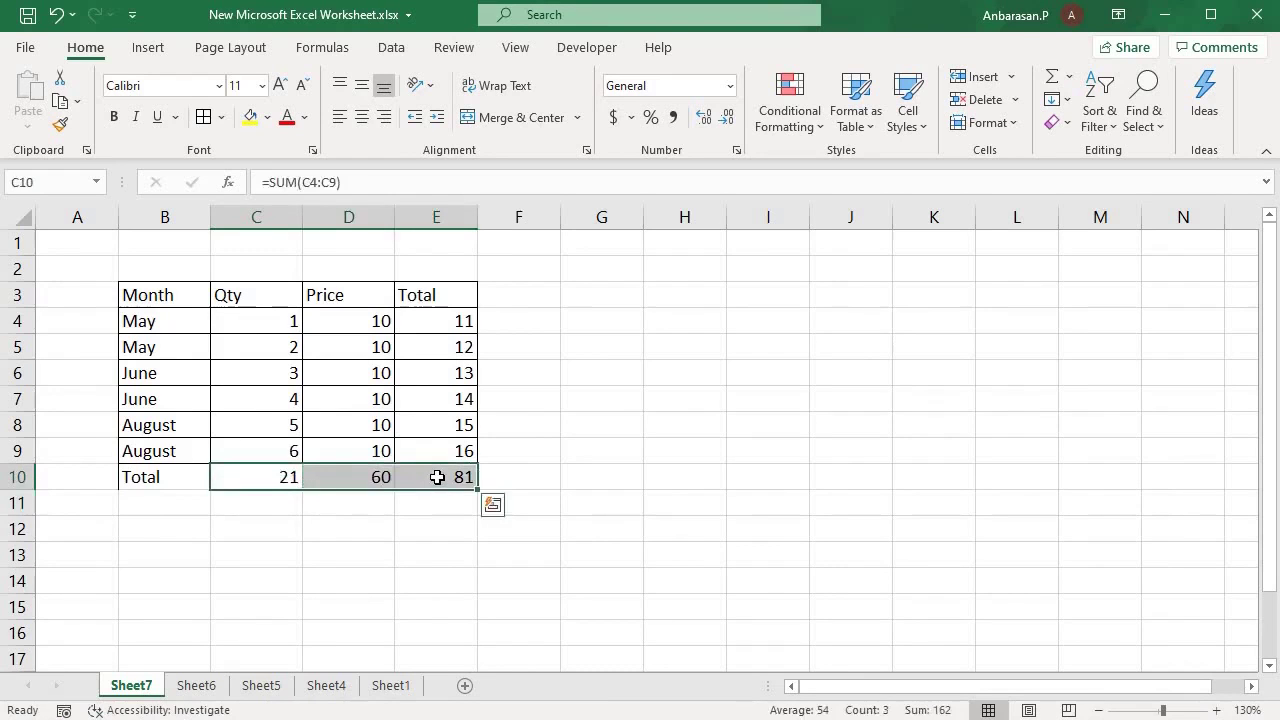
left_click(330, 522)
double_click(350, 470)
key("Escape")
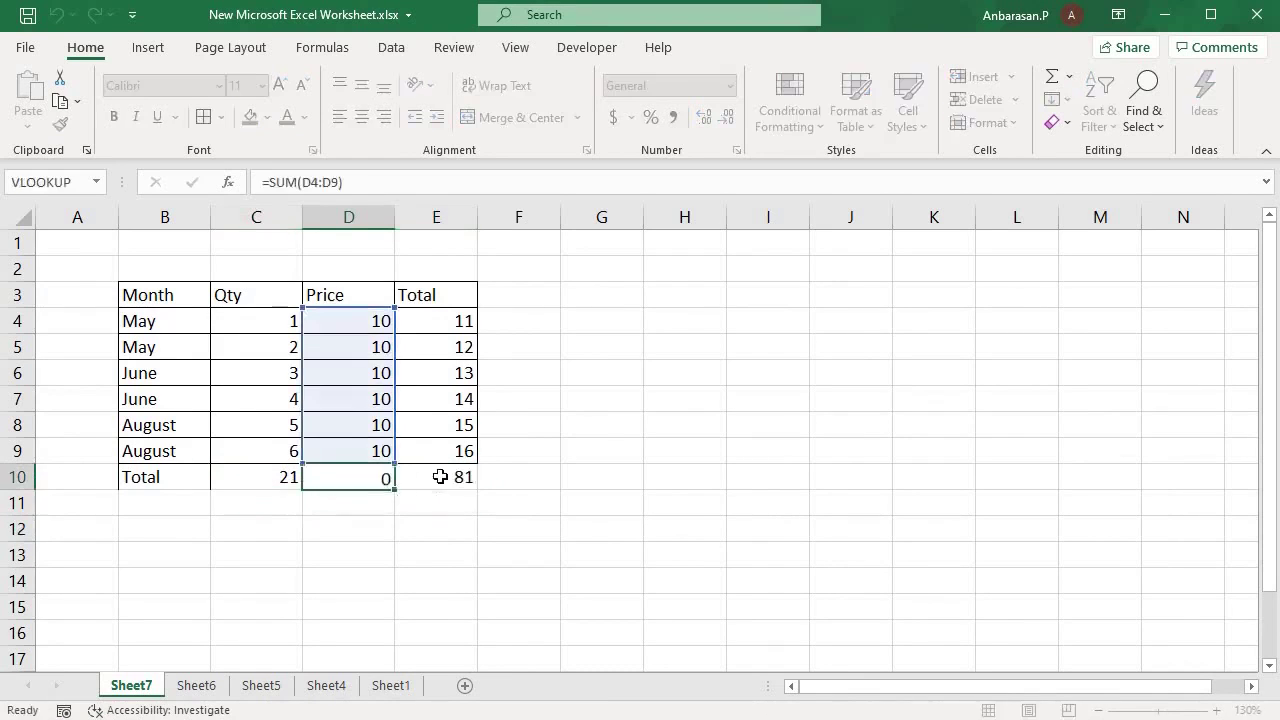
left_click(440, 477)
double_click(440, 477)
key("Return")
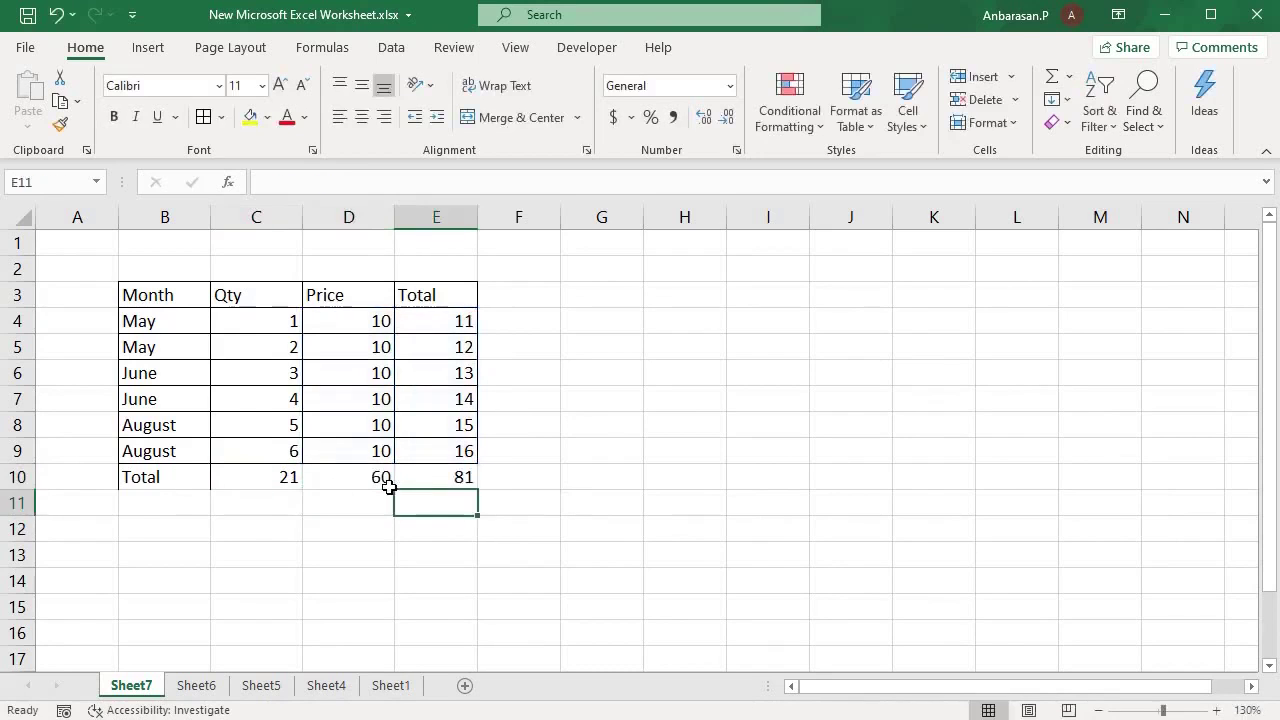
left_click_drag(150, 477, 450, 478)
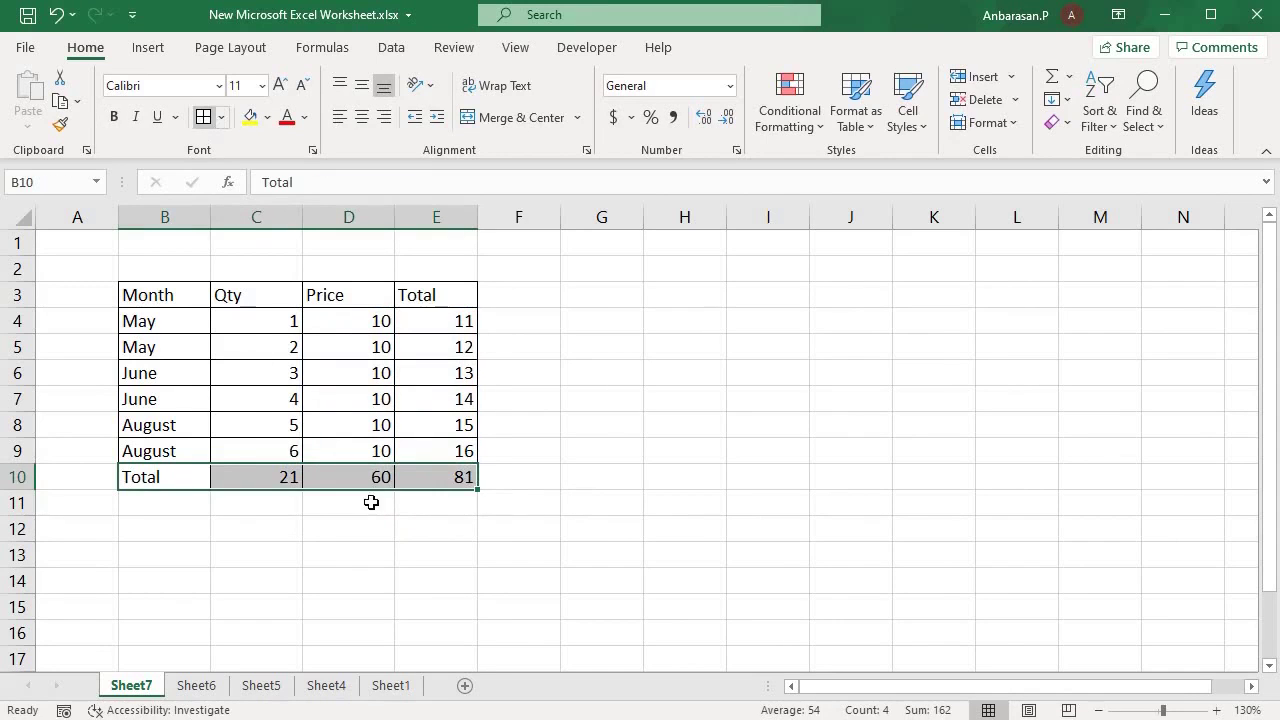
left_click(326, 545)
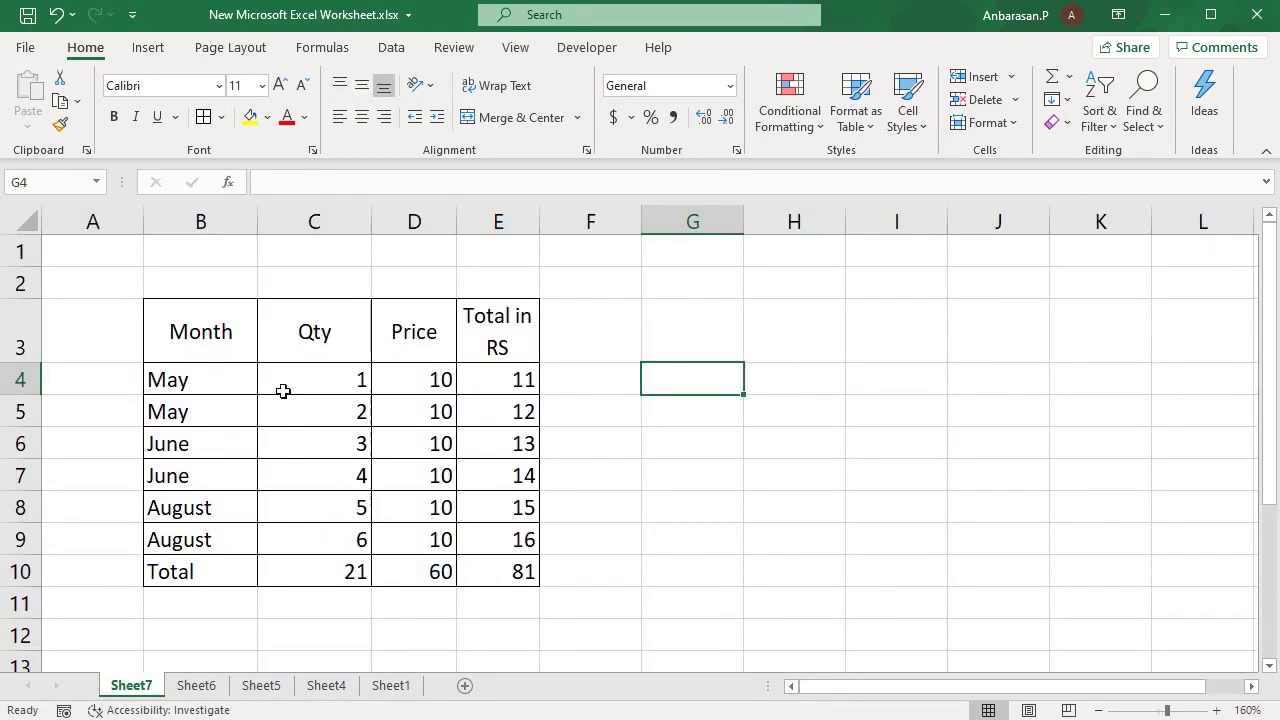
Fill the Month header cell B3 with yellow.
left_click(334, 402)
left_click(274, 466)
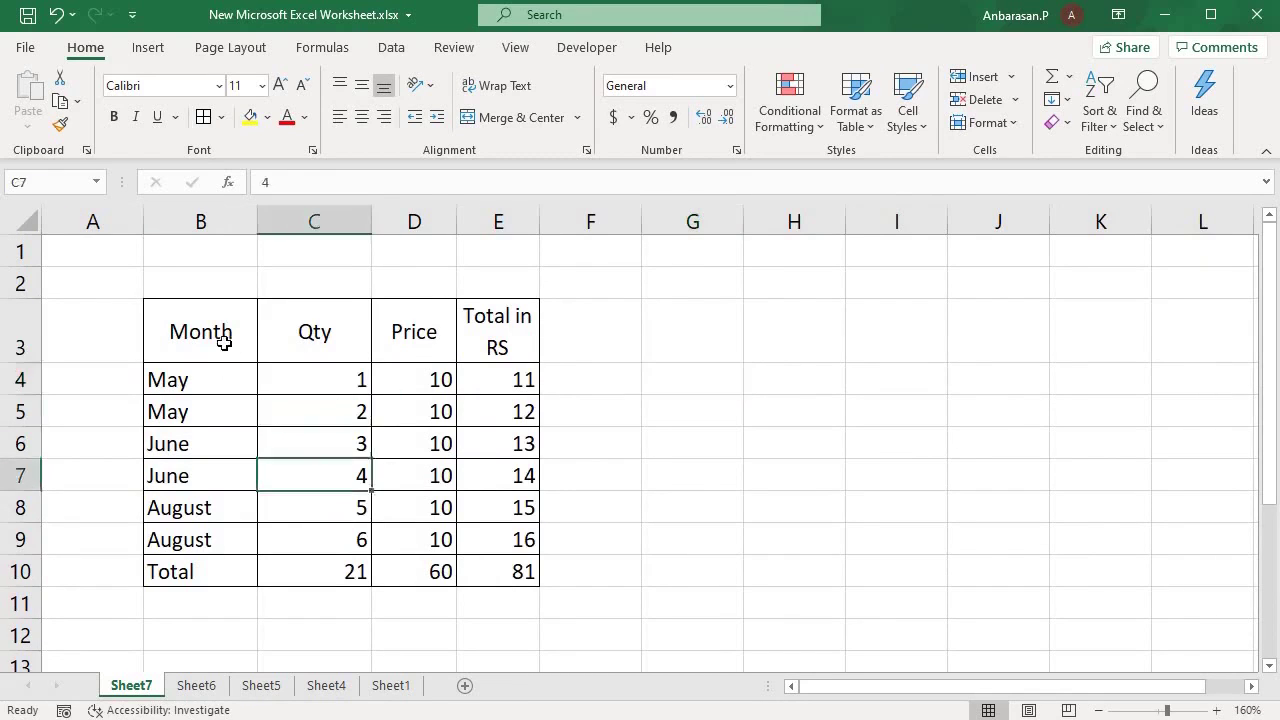
left_click(282, 411)
left_click(220, 338)
left_click(225, 391)
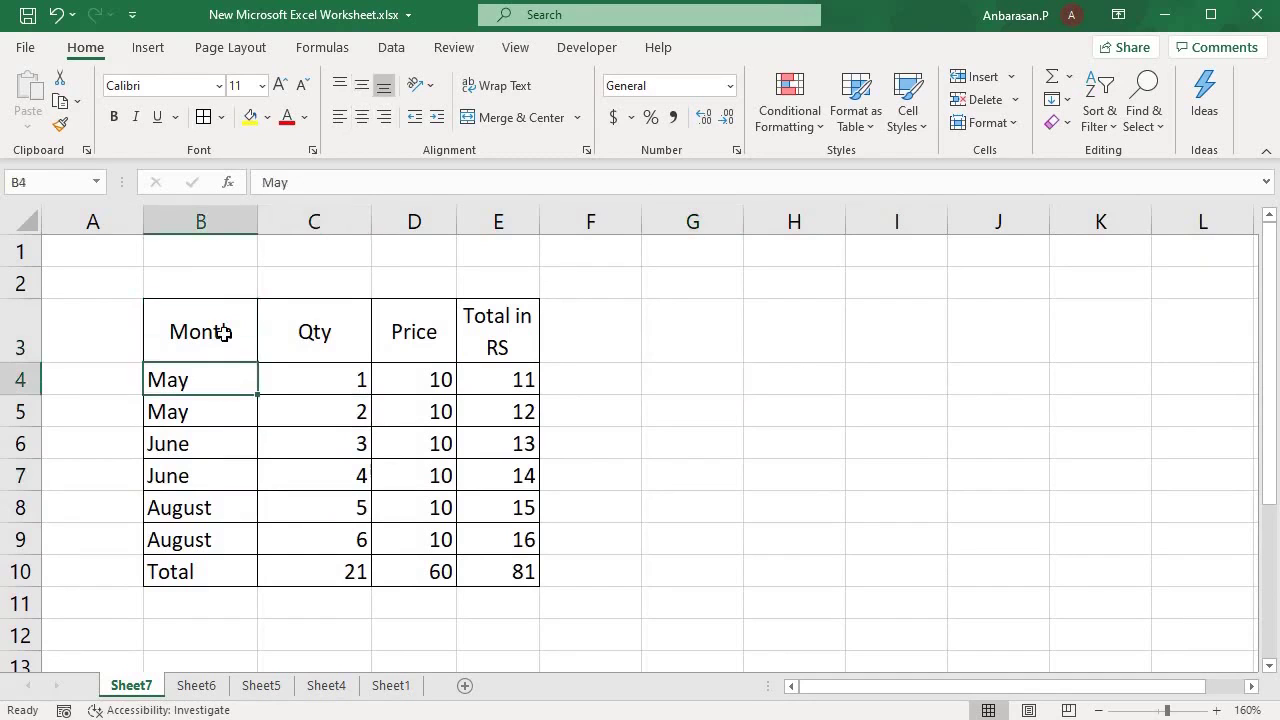
key("Up")
left_click(250, 117)
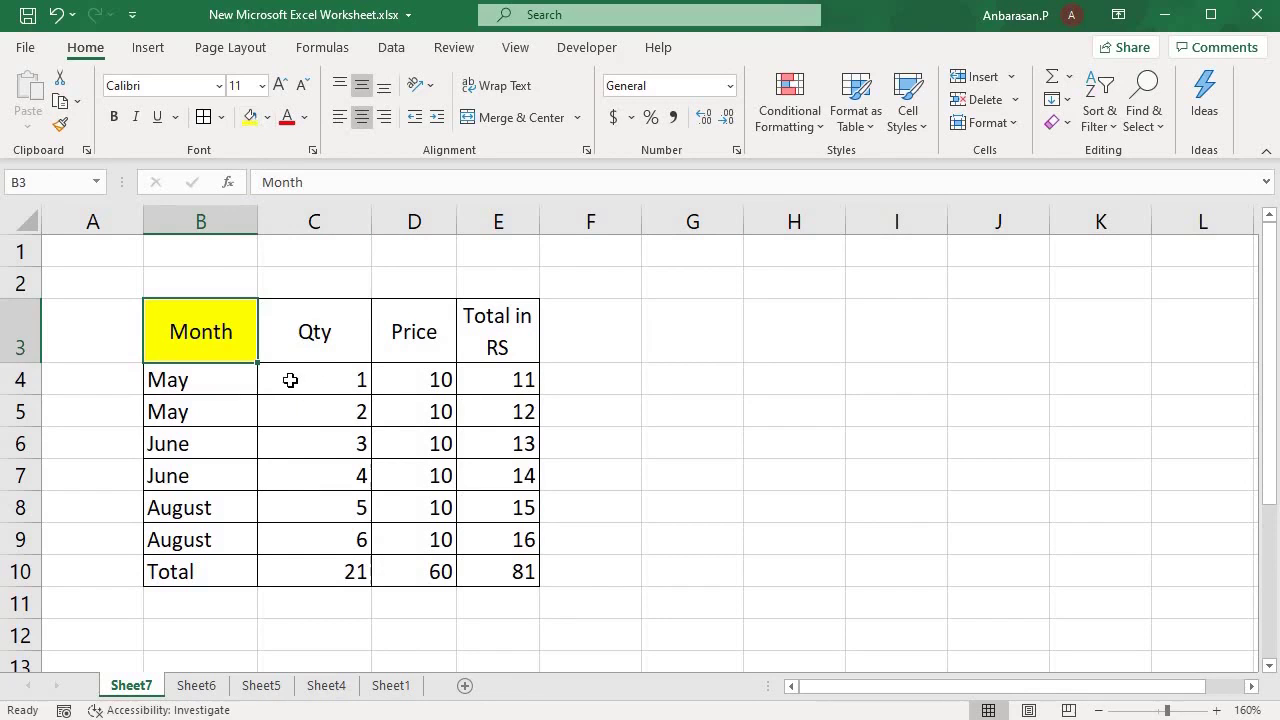
Repeat the yellow fill on the Qty, Price and Total in RS header cells, using the repeat-last-action command.
left_click(305, 336)
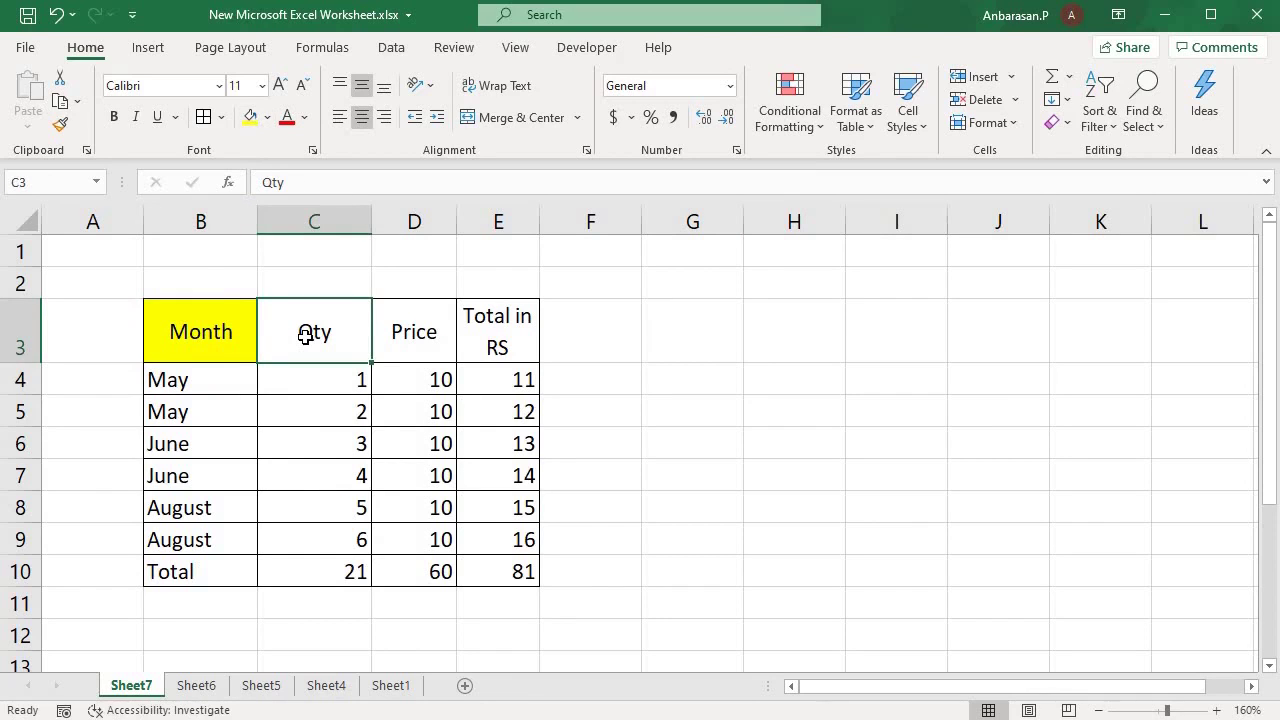
key("F4")
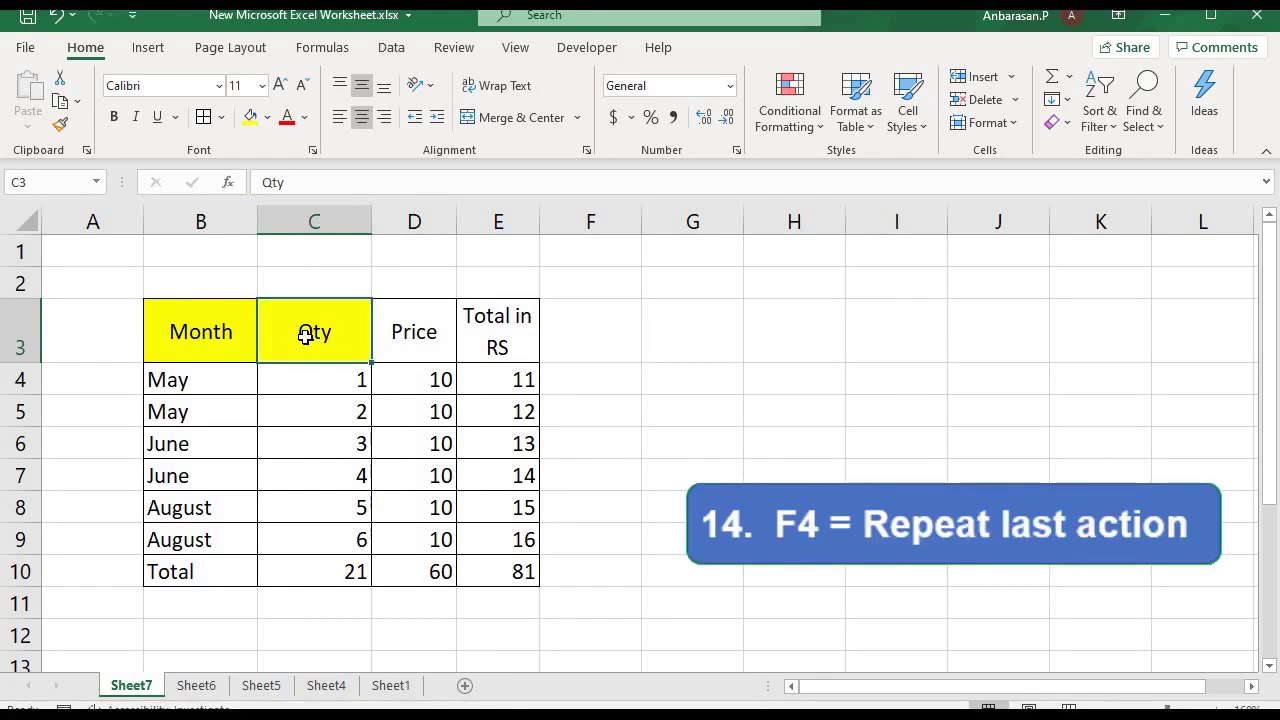
left_click(277, 370)
left_click(285, 345)
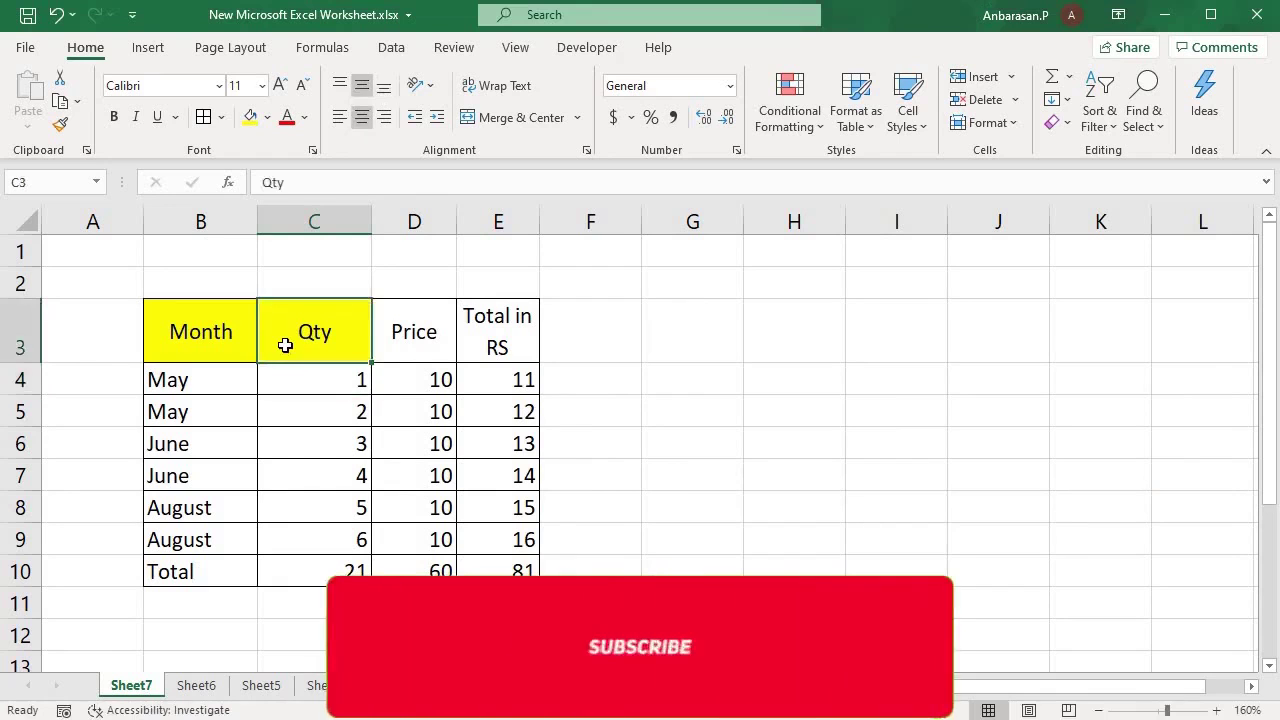
left_click(396, 333)
key("F4")
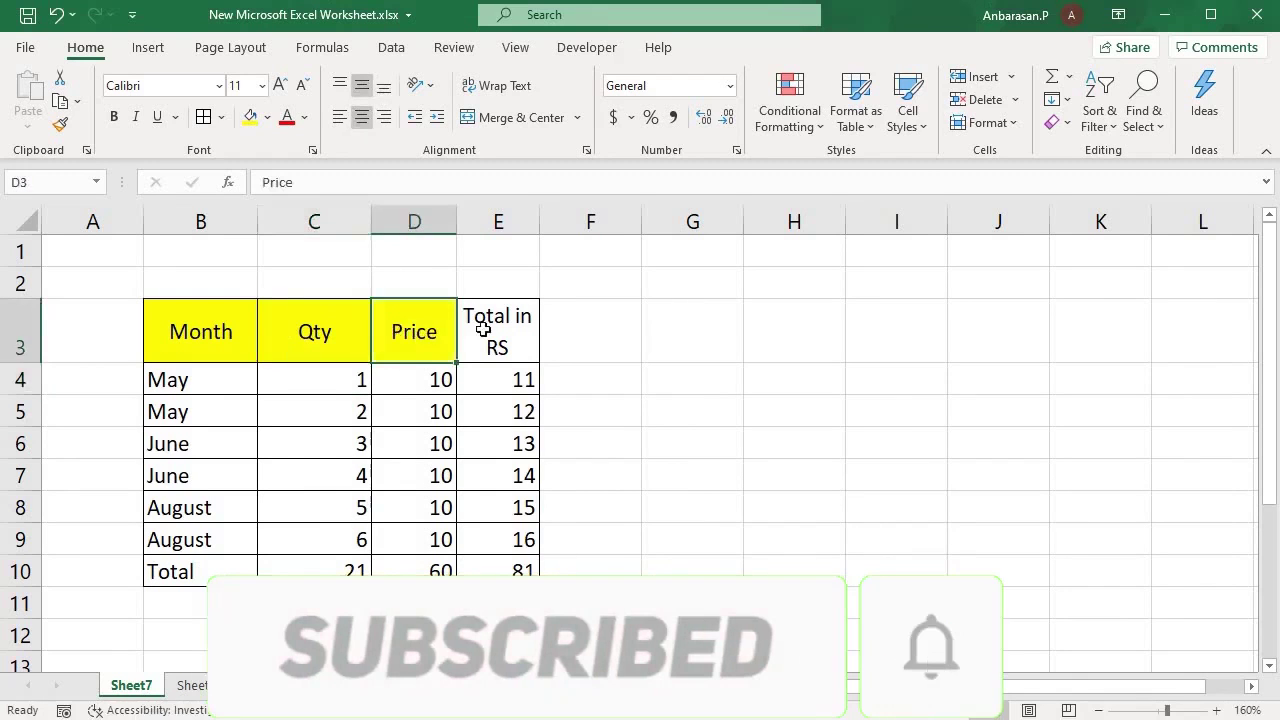
left_click(483, 328)
key("F4")
left_click(684, 330)
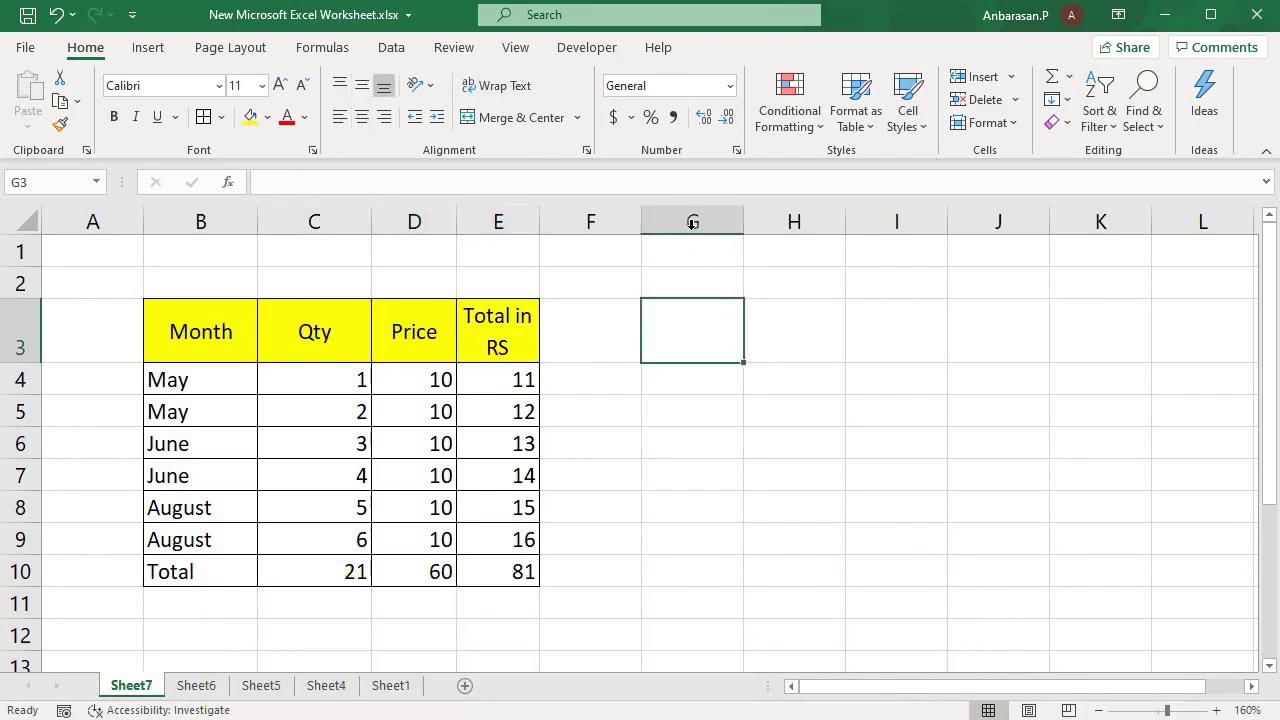
Insert four blank columns before the Price column by repeating the last column insertion.
left_click(693, 222)
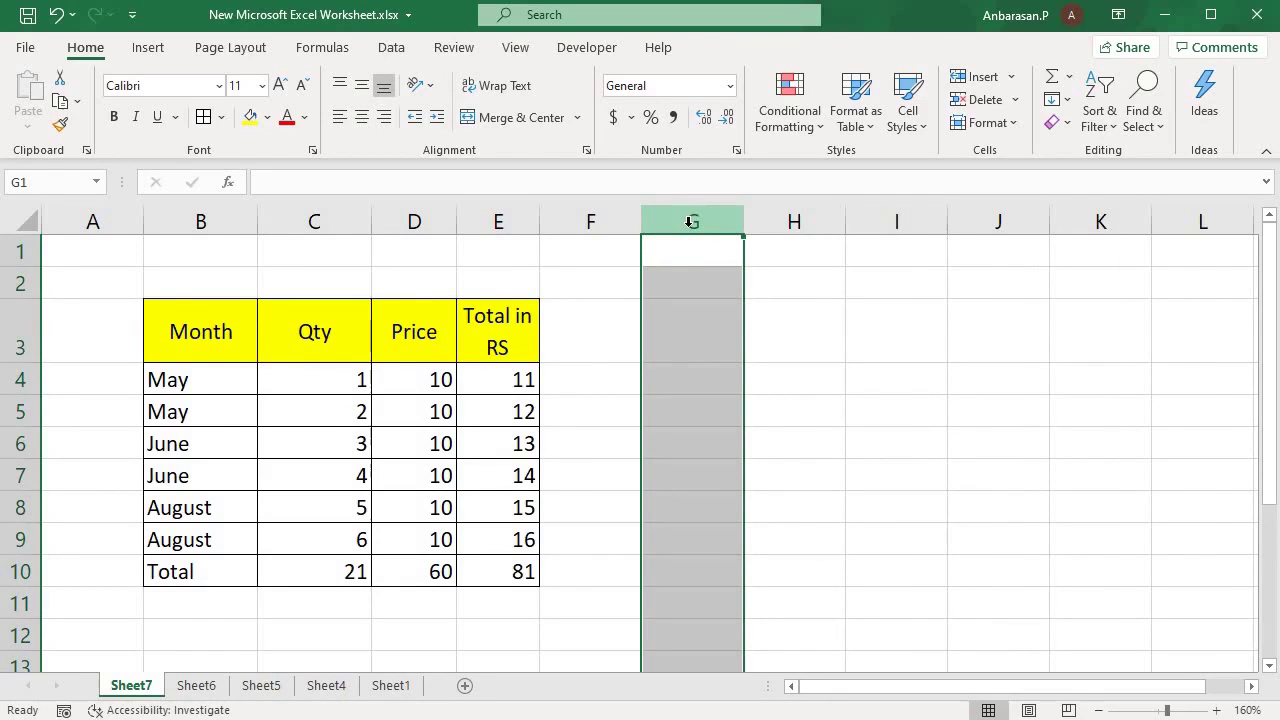
left_click(415, 222)
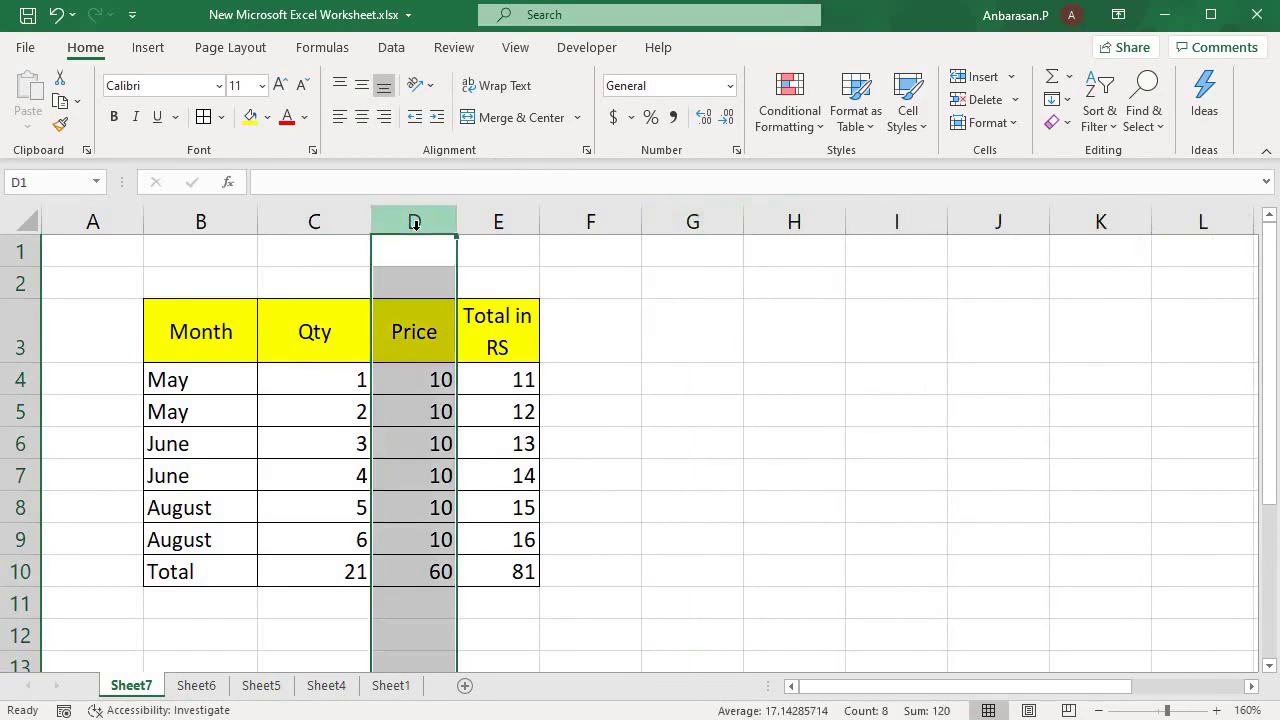
key("F4")
key("F4")
key("F4")
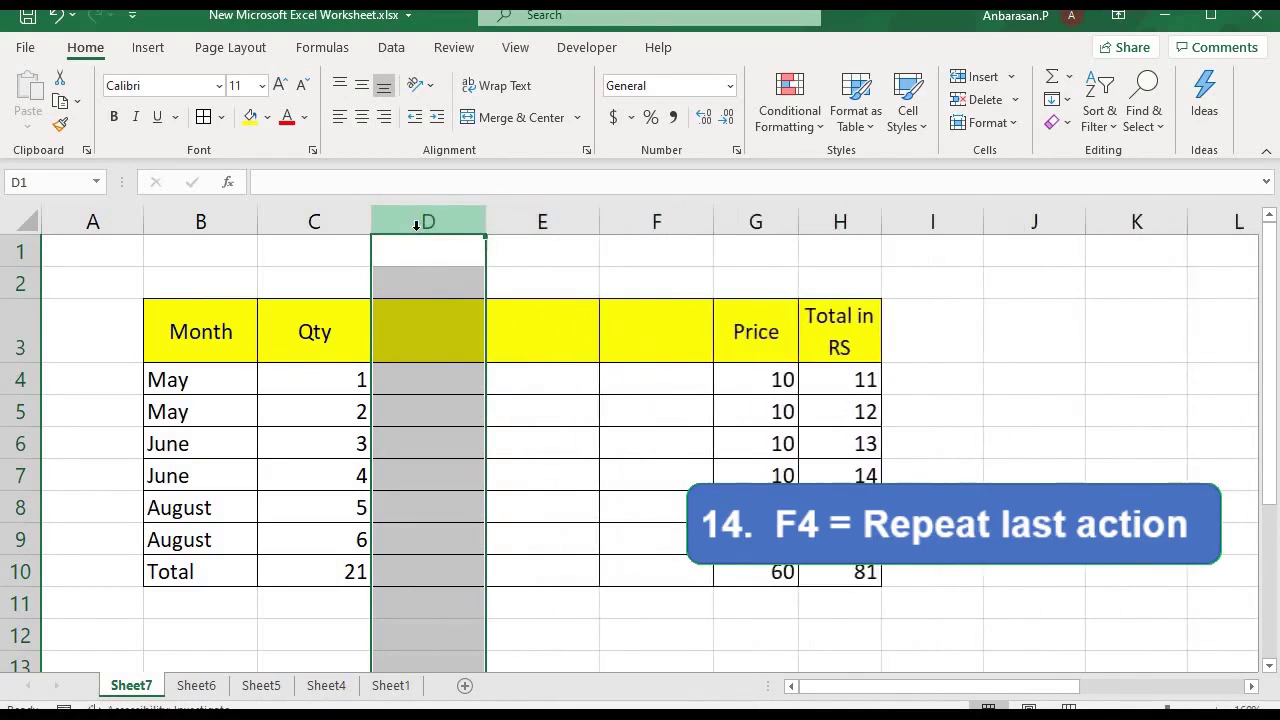
key("F4")
Undo the four column insertions before the Price column.
key("ctrl+z")
key("ctrl+z")
key("ctrl+z")
key("ctrl+z")
left_click(419, 370)
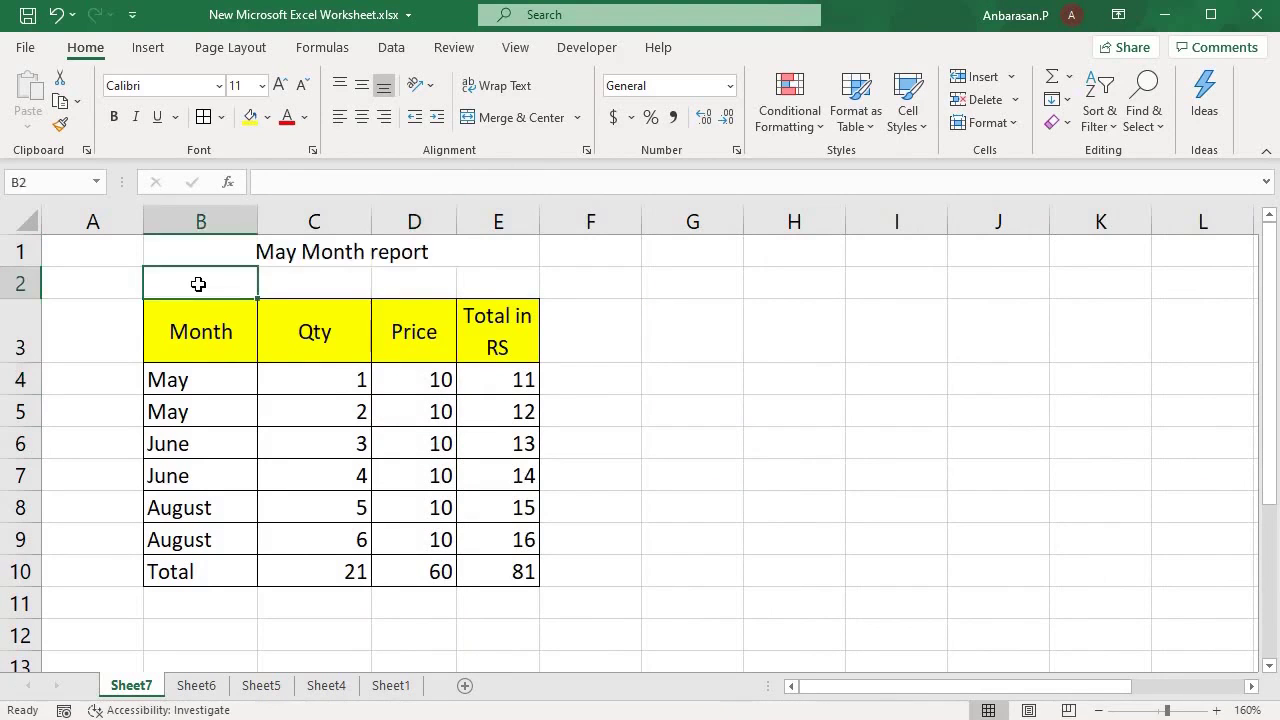
Enter May 2020 as a month-and-year date in B2, below the May Month report title.
type("MAy-")
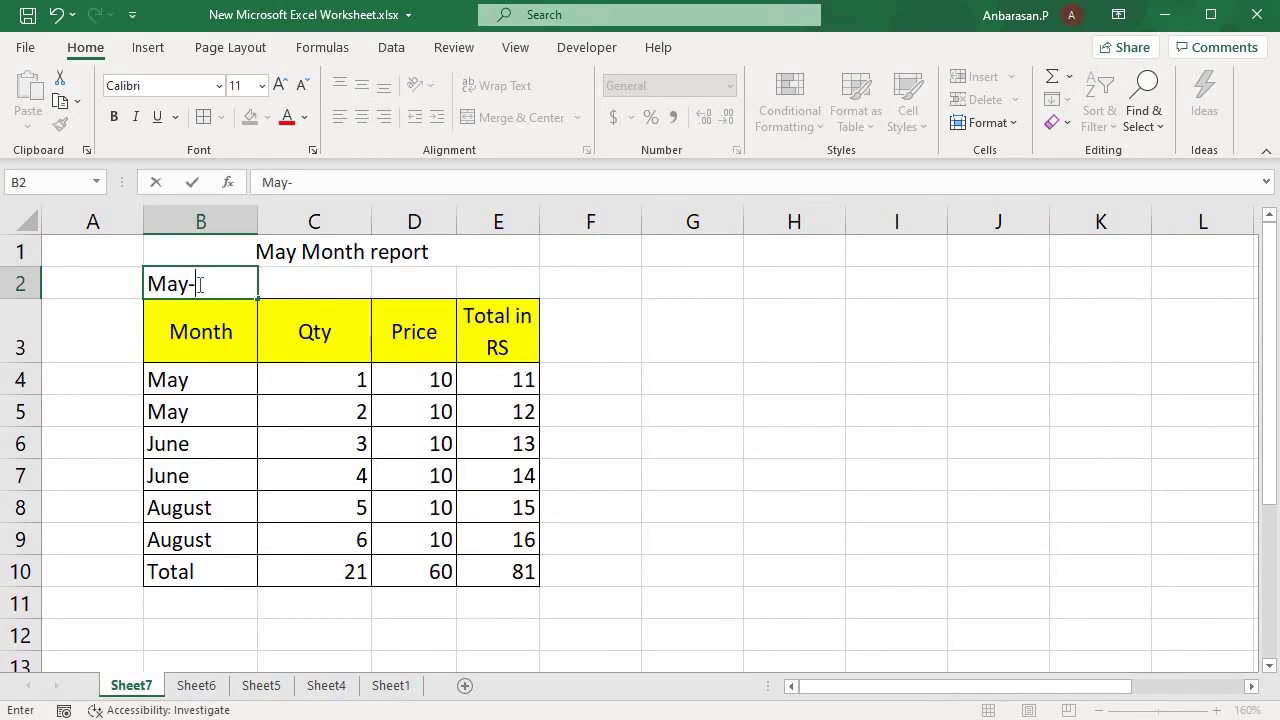
key("Return")
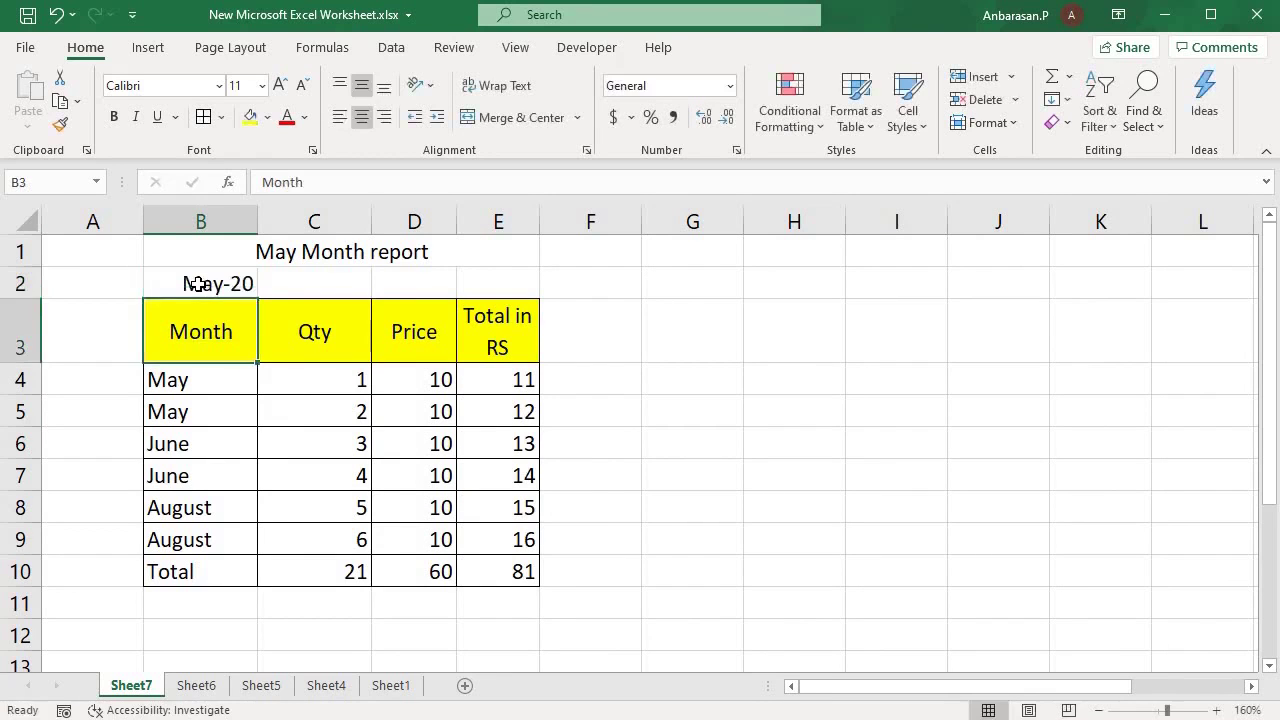
left_click(198, 284)
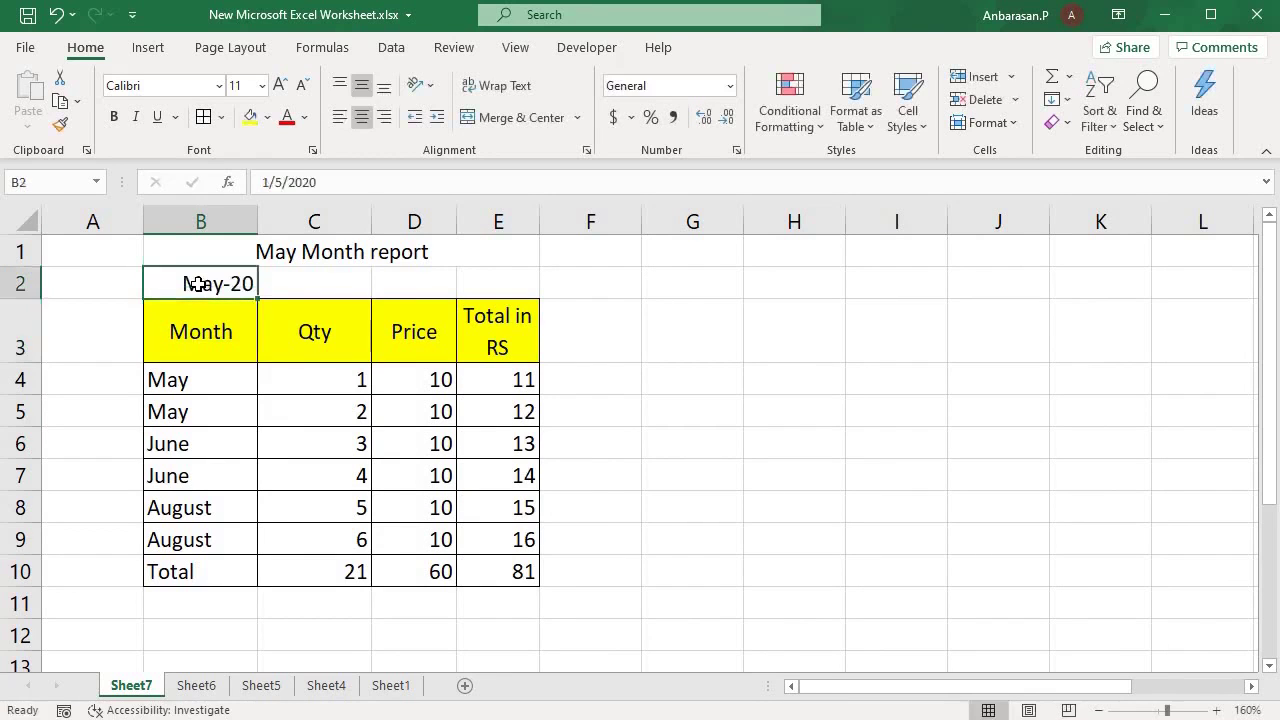
Fill the merged title May Month report in row 1 with yellow and make it bold.
left_click(333, 269)
left_click(334, 252)
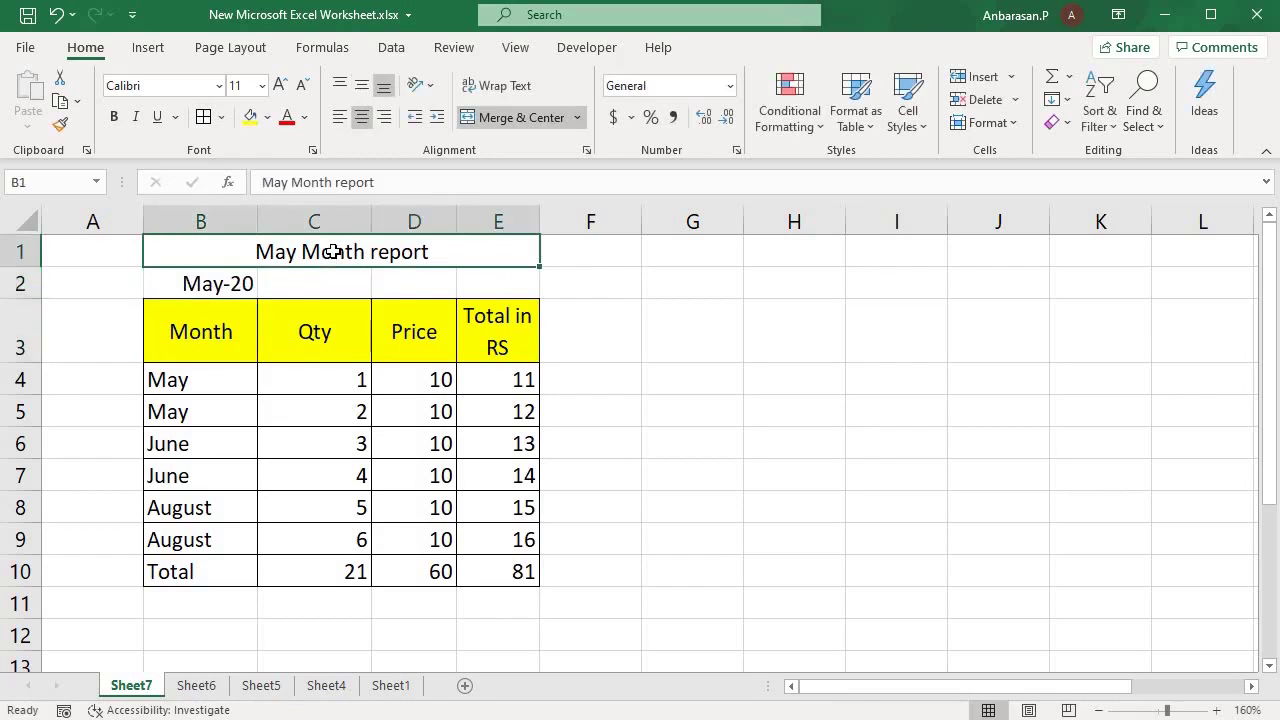
left_click(250, 117)
left_click(116, 118)
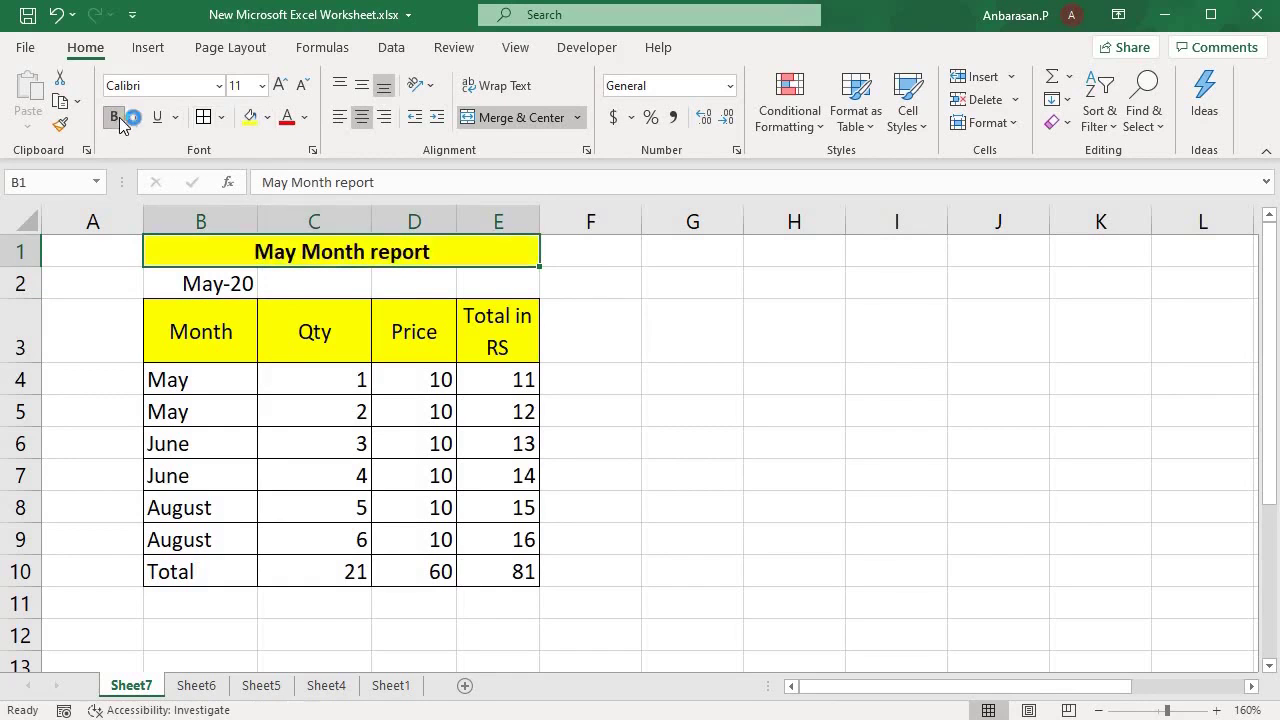
left_click(594, 330)
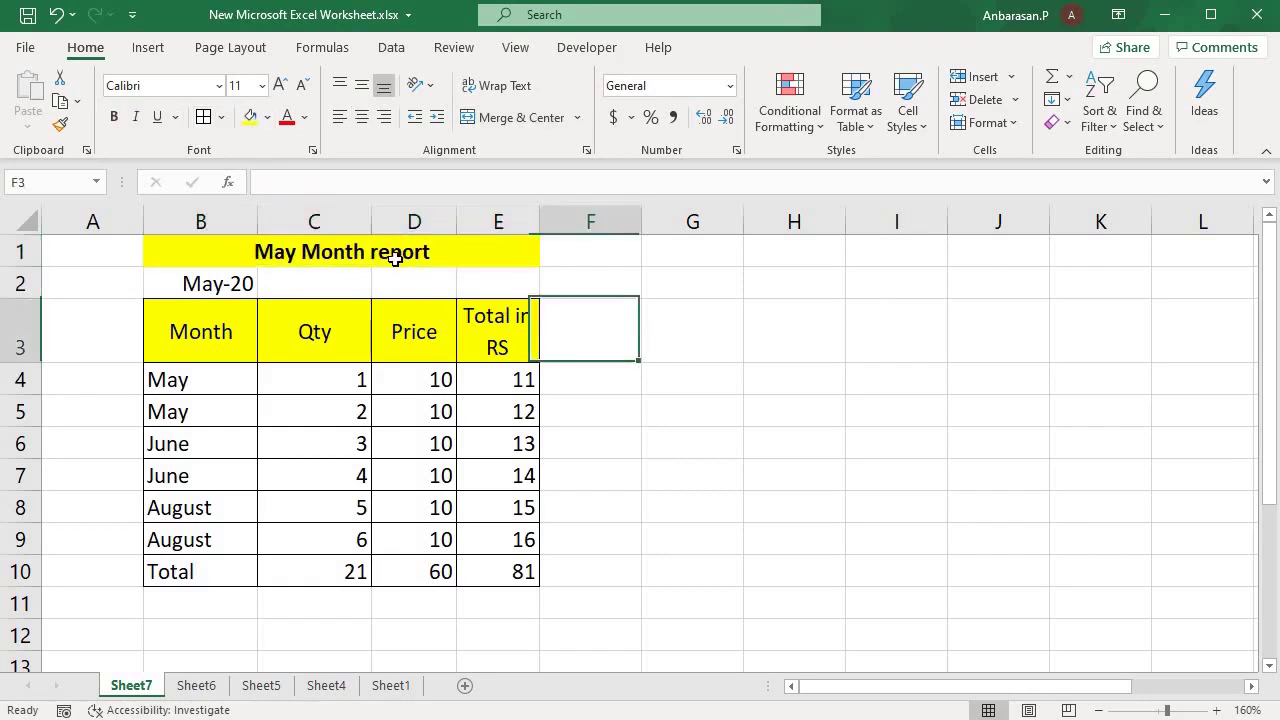
Copy the formatting of the May Month report title onto B2:E2 with Format Painter.
left_click(389, 250)
left_click_drag(212, 284, 494, 289)
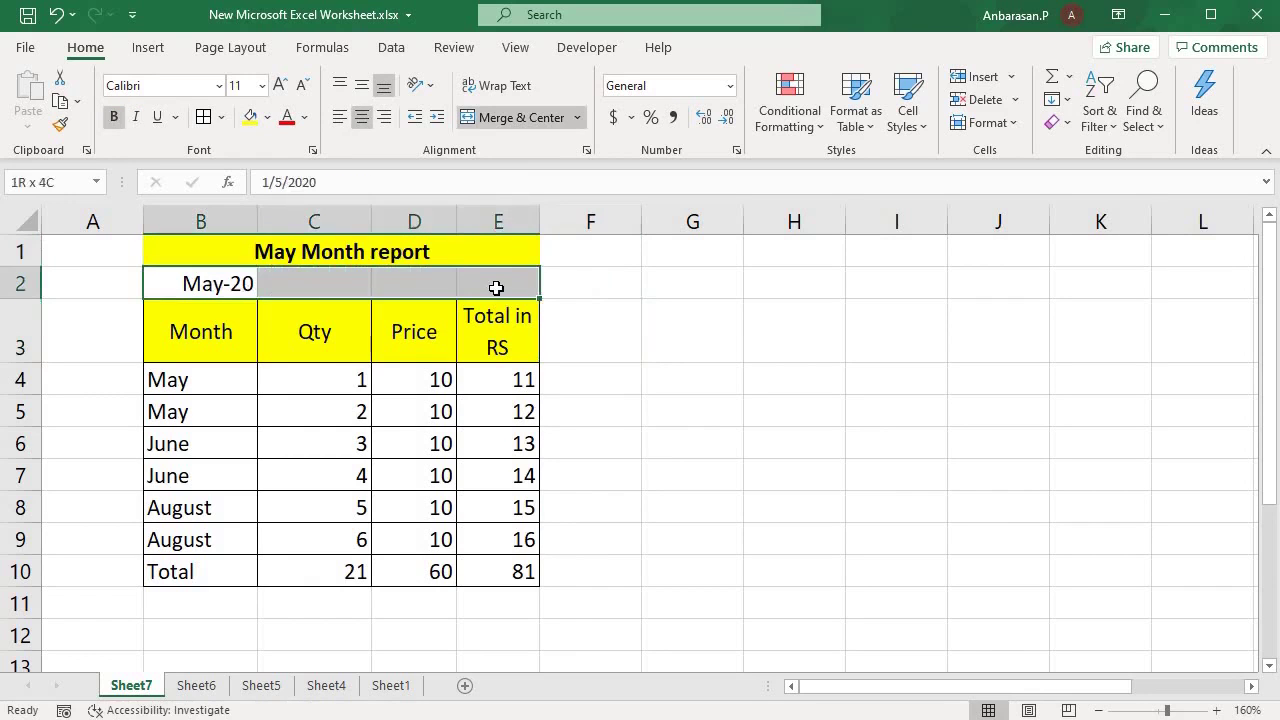
left_click(395, 260)
left_click_drag(220, 282, 500, 277)
left_click(560, 310)
left_click(422, 253)
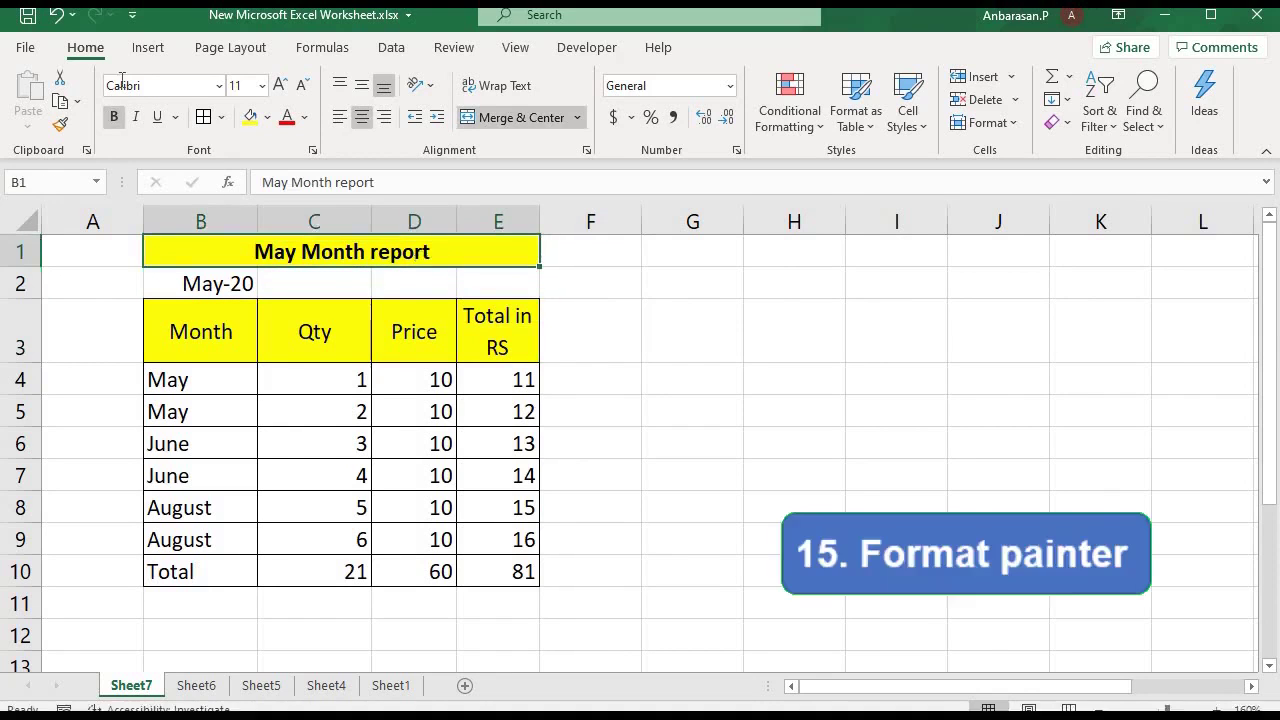
left_click(60, 128)
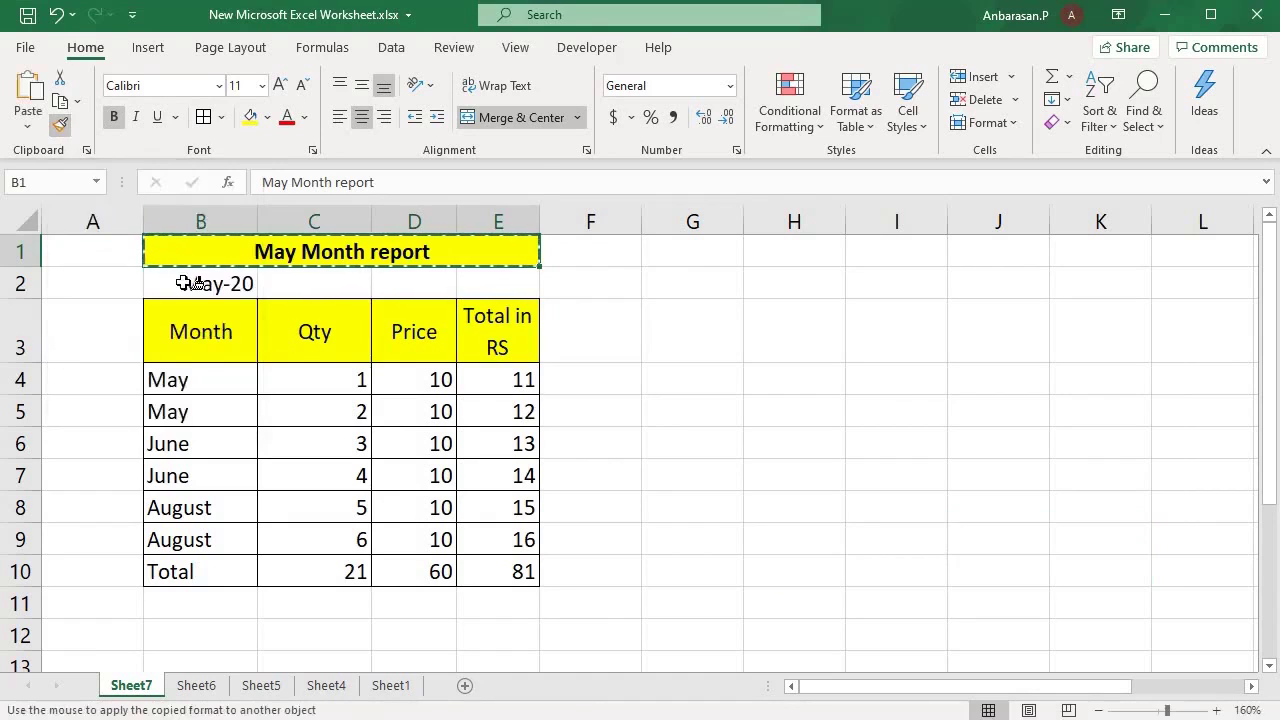
mouse_move(180, 283)
left_mouse_down()
mouse_move(477, 289)
mouse_move(463, 287)
left_mouse_up()
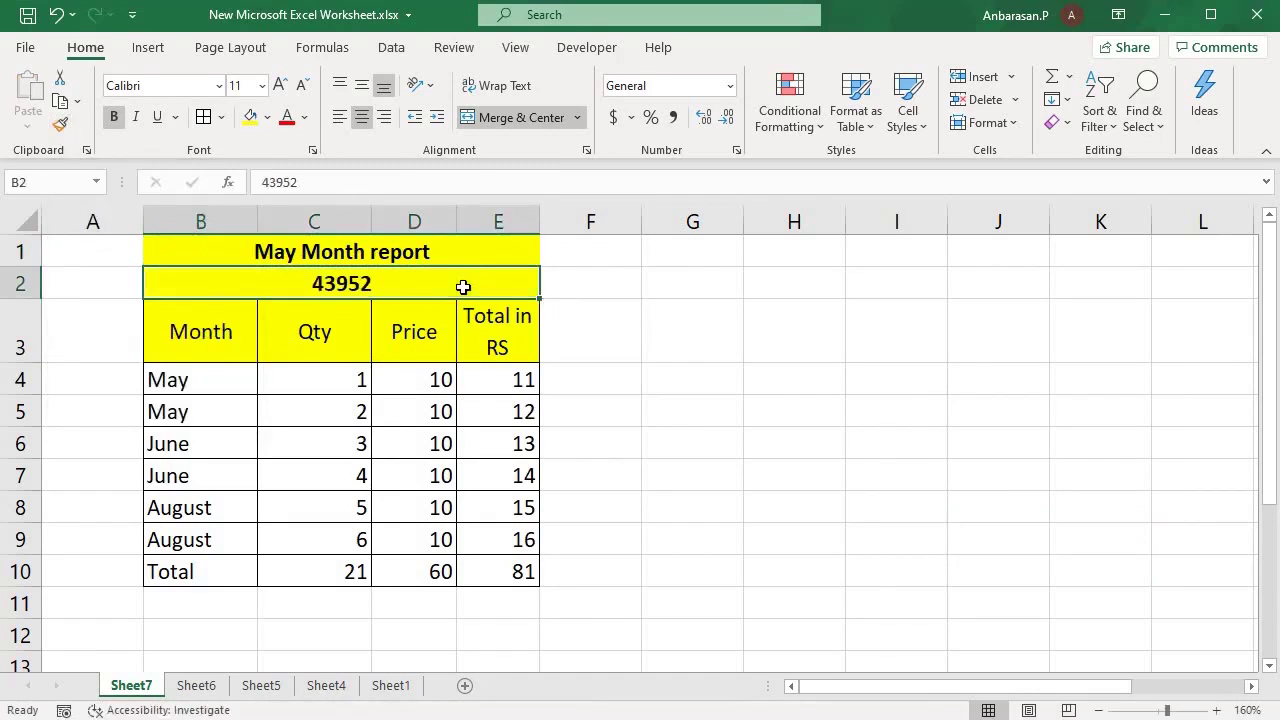
Compare the two formatted title rows, then undo and redo the formatting copied onto B2:E2.
left_click(340, 250)
left_click(342, 281)
left_click(337, 336)
left_click(228, 286)
key("ctrl+z")
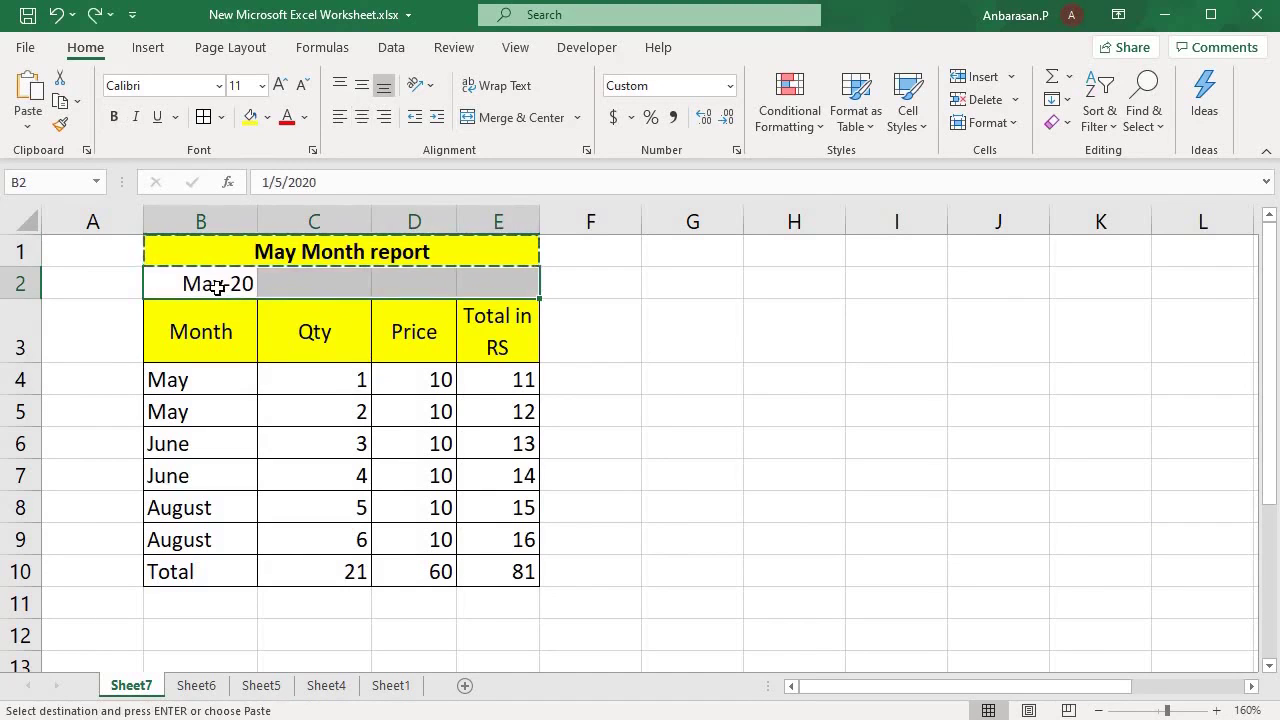
left_click(95, 14)
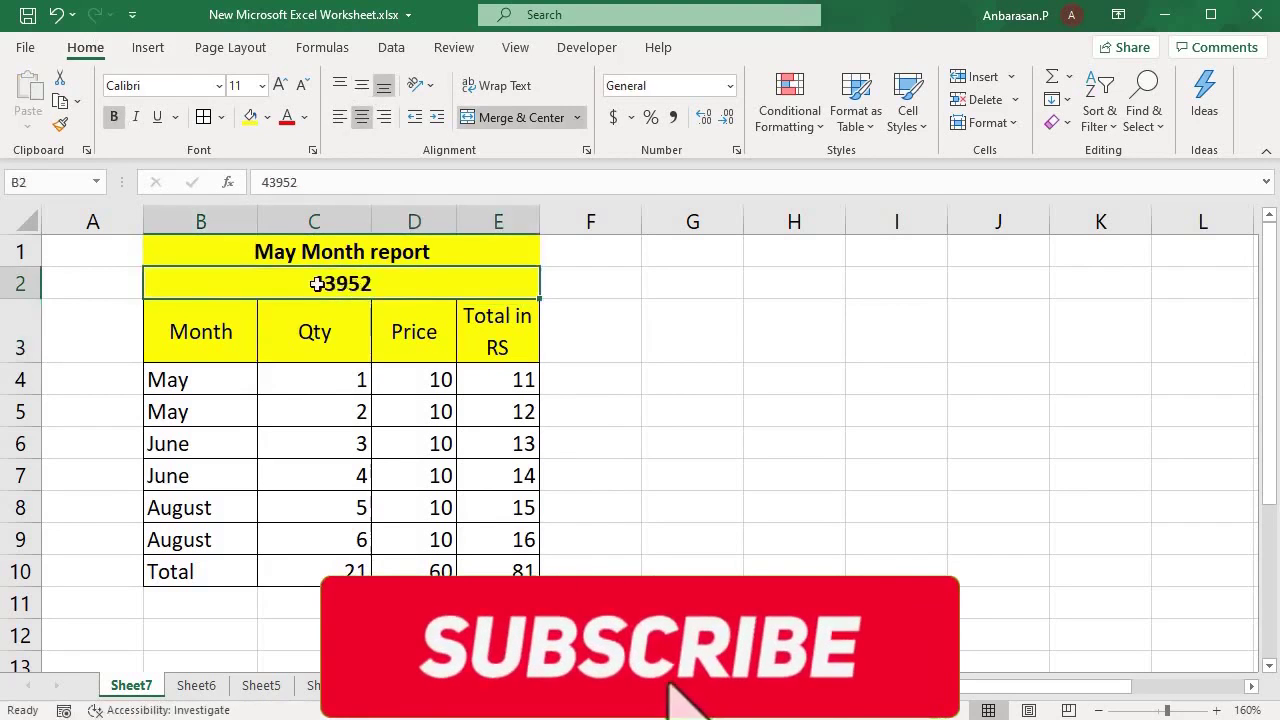
Set the number format of the merged date cell B2 to Short Date.
left_click(354, 299)
left_click(354, 291)
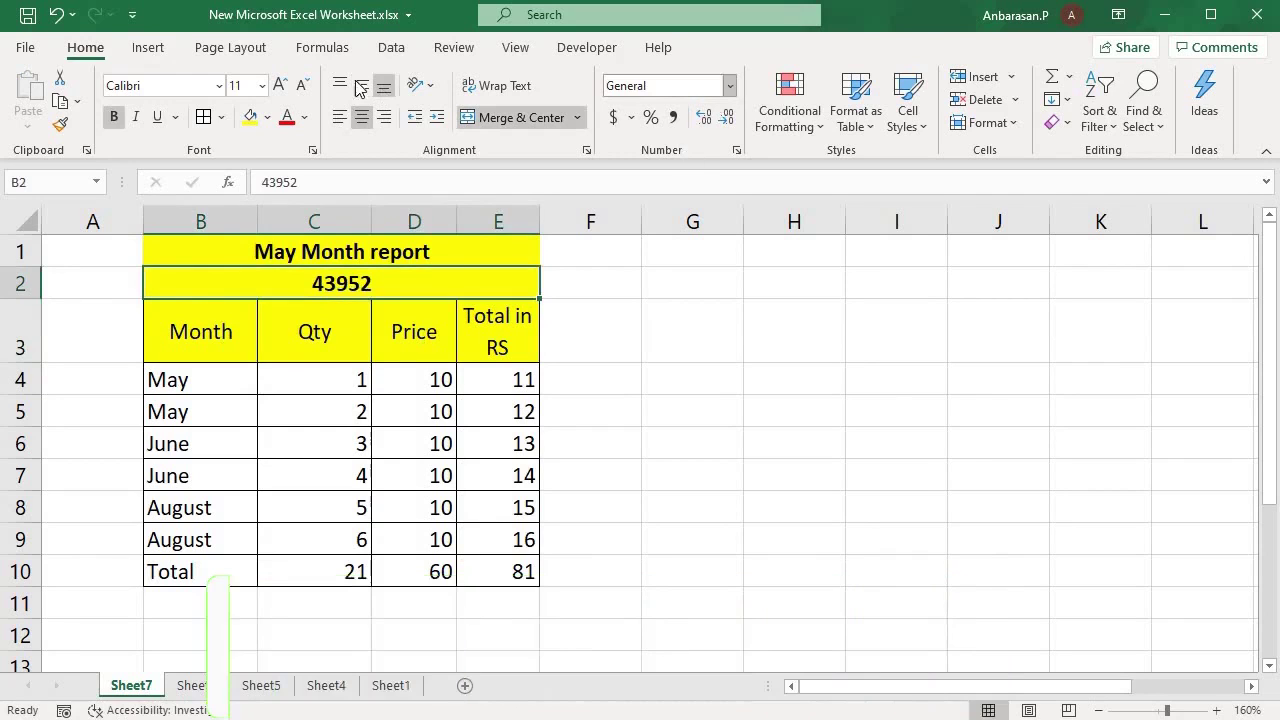
left_click(731, 86)
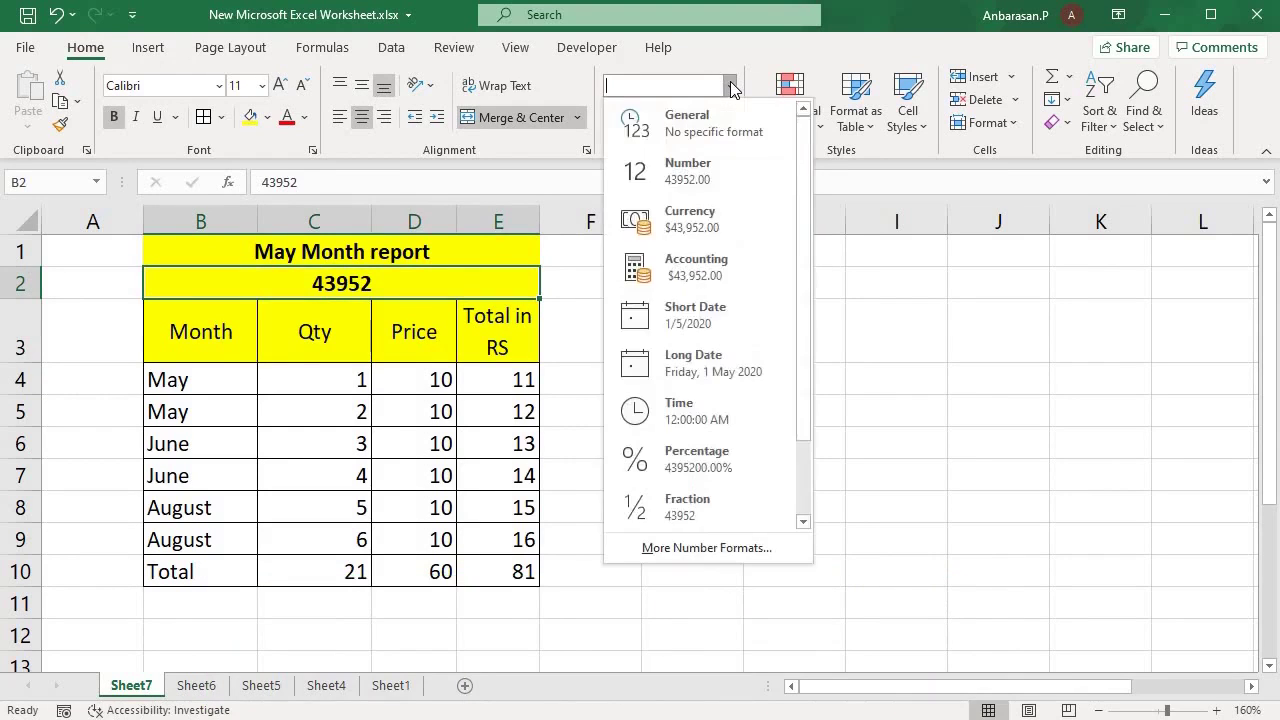
left_click(703, 309)
left_click(520, 345)
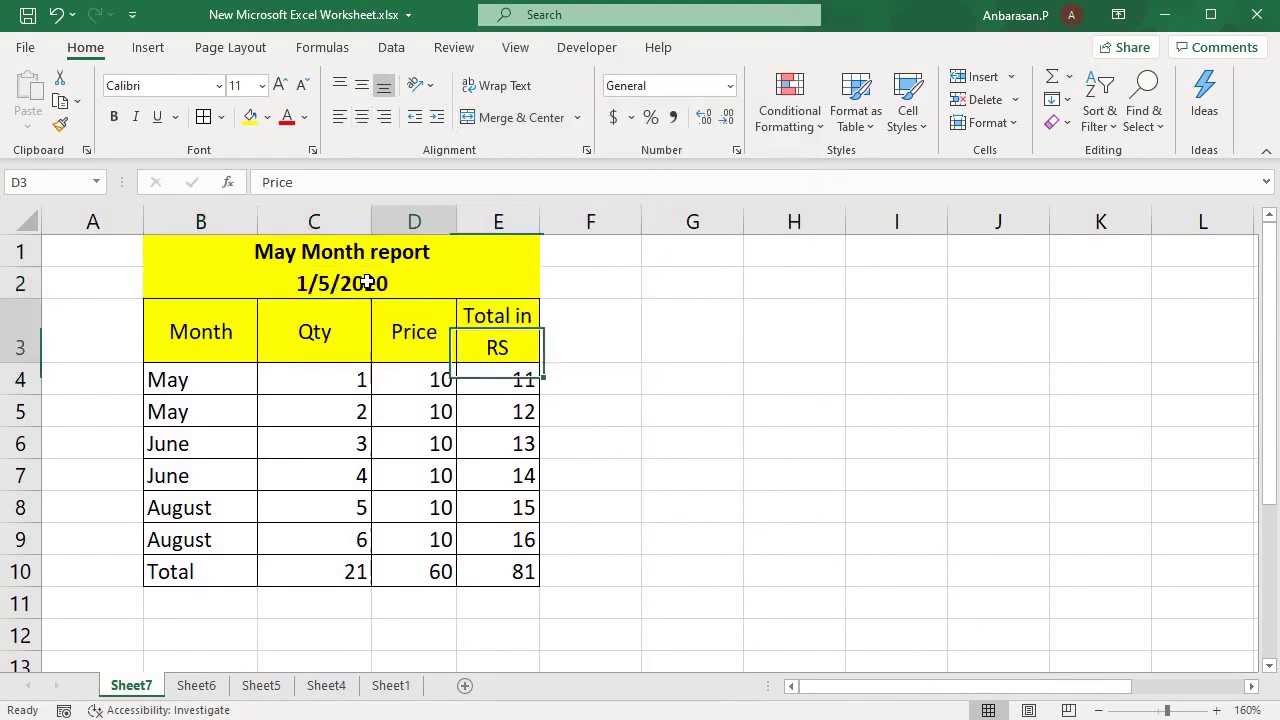
Set the number format of the merged date cell B2 to Long Date.
left_click(368, 283)
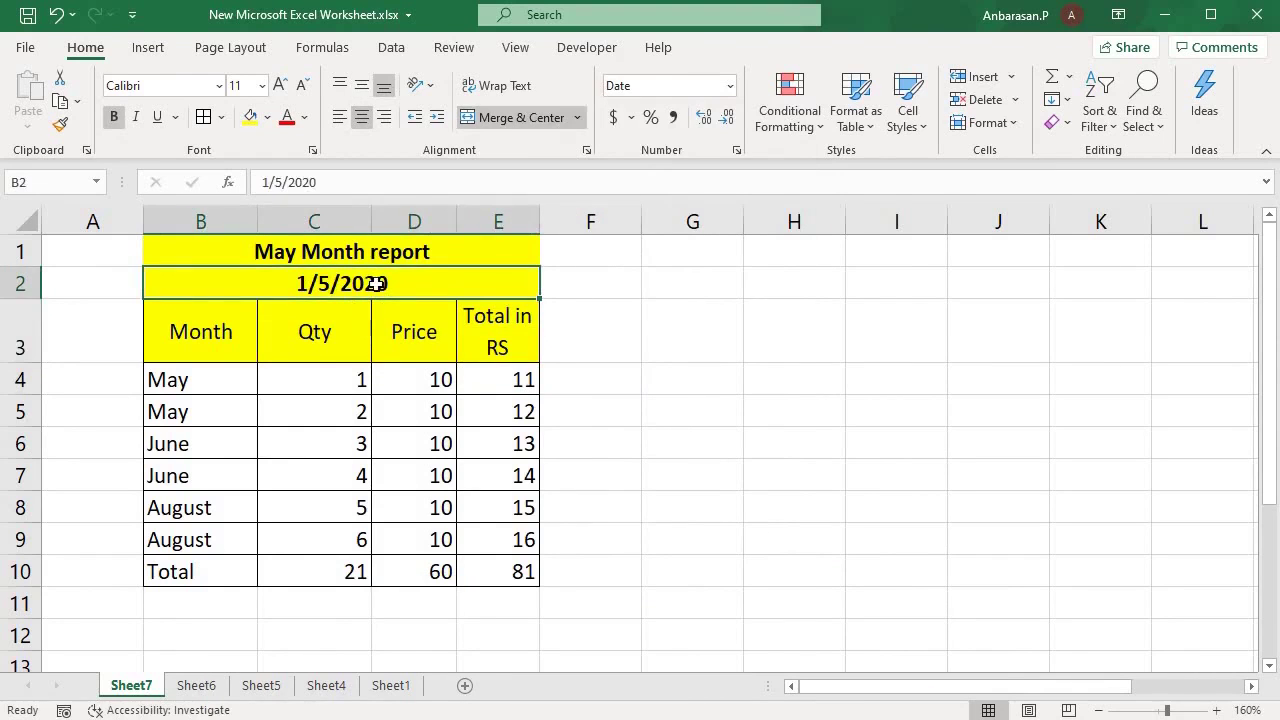
left_click(368, 324)
left_click(400, 286)
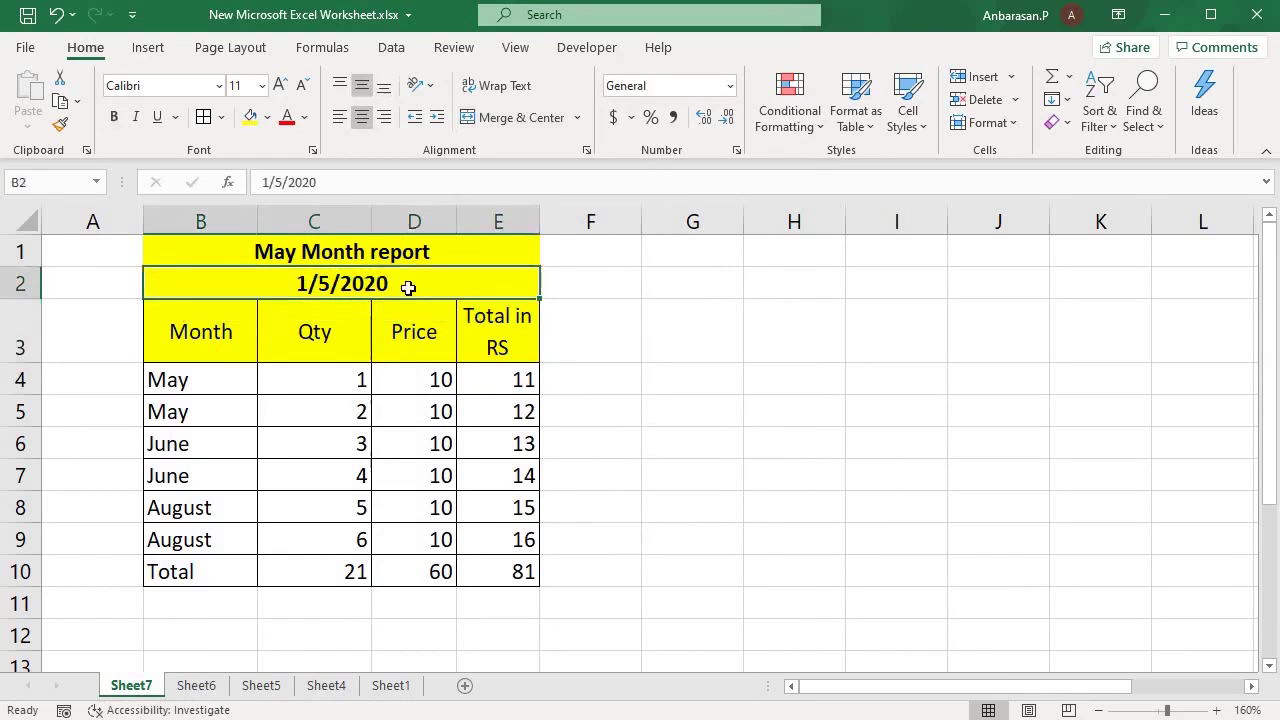
left_click(730, 86)
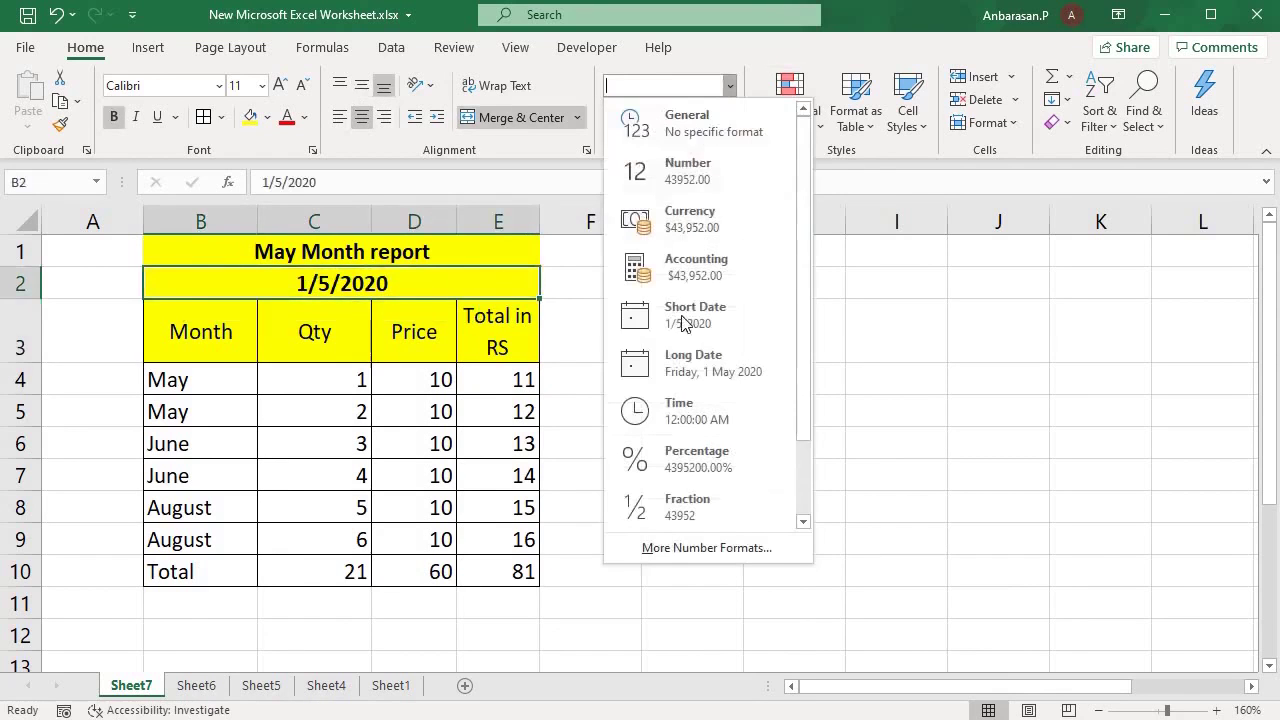
left_click(686, 366)
left_click(560, 378)
left_click(320, 289)
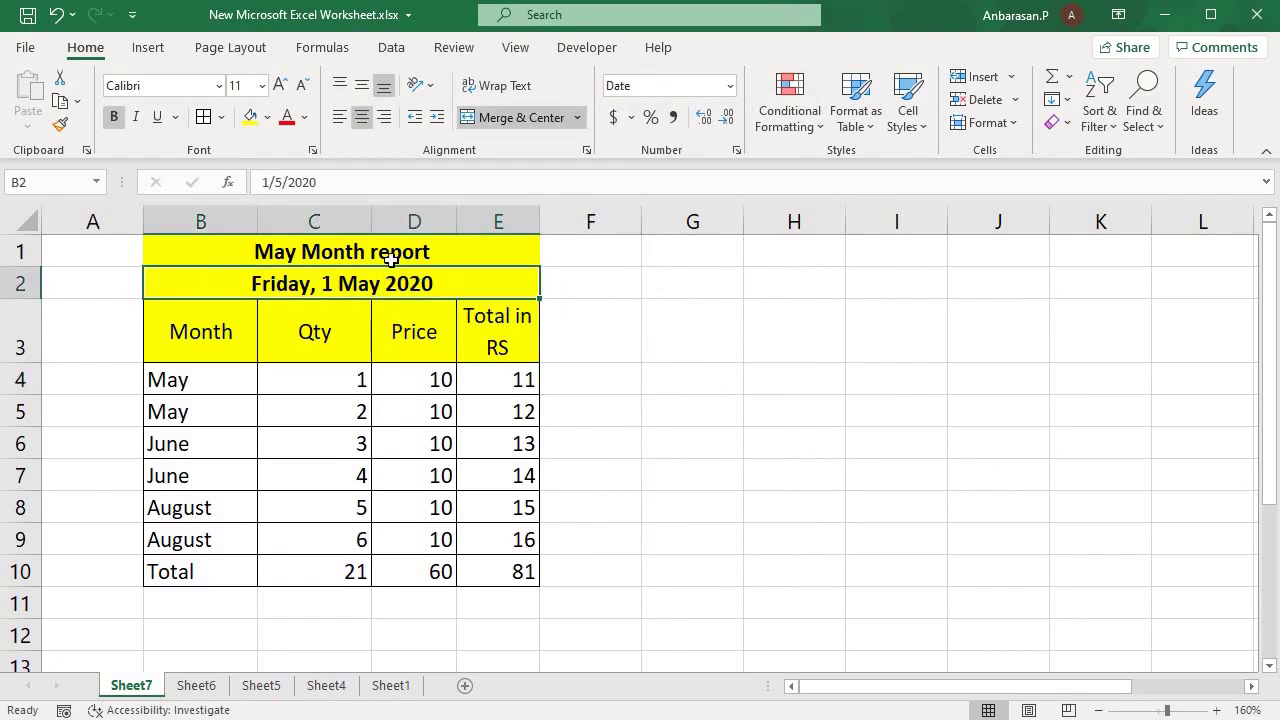
Look over the report's data rows B4:E10, including the month entries and the quantities.
left_click(408, 388)
left_click(428, 436)
left_click(292, 498)
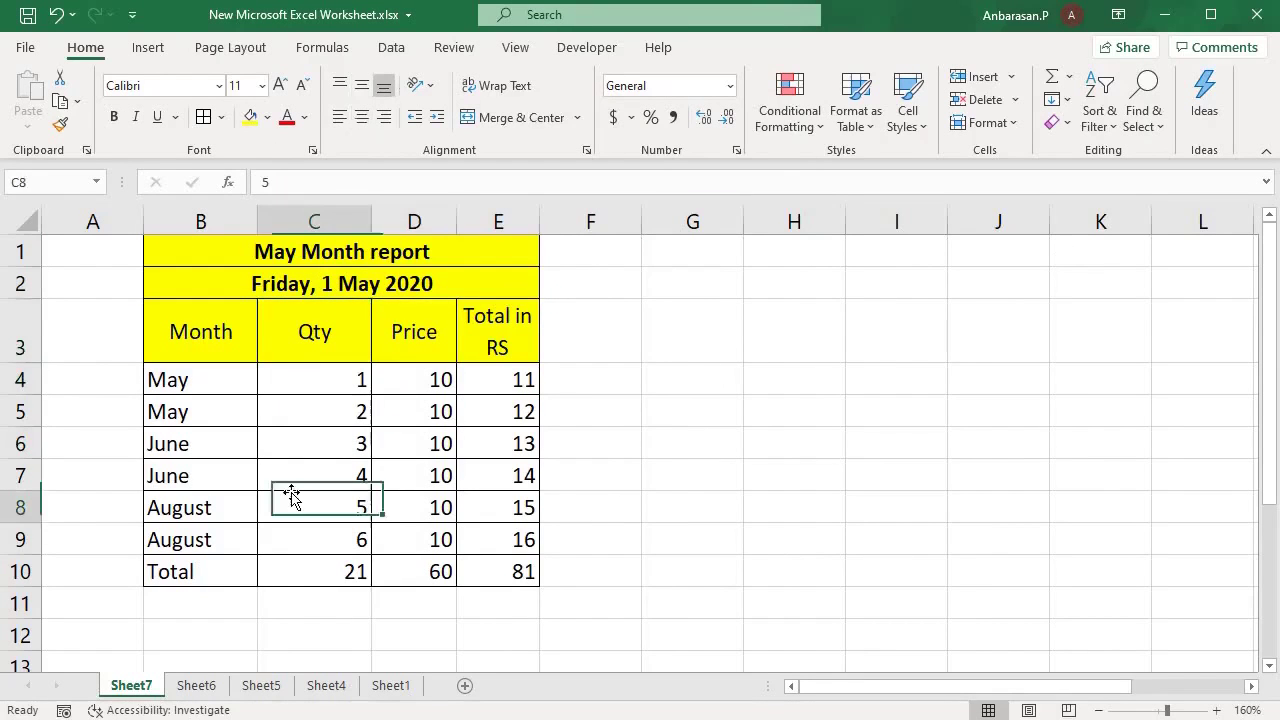
left_click(316, 475)
left_click(177, 369)
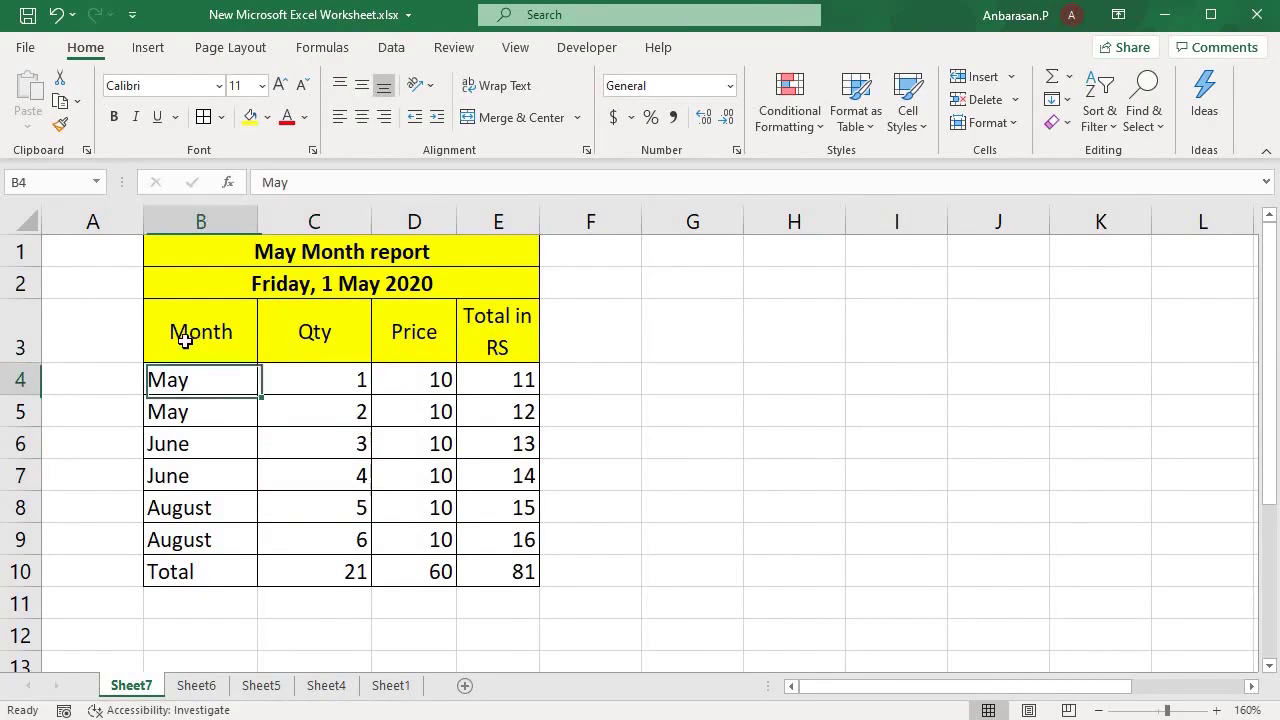
left_click_drag(175, 380, 524, 574)
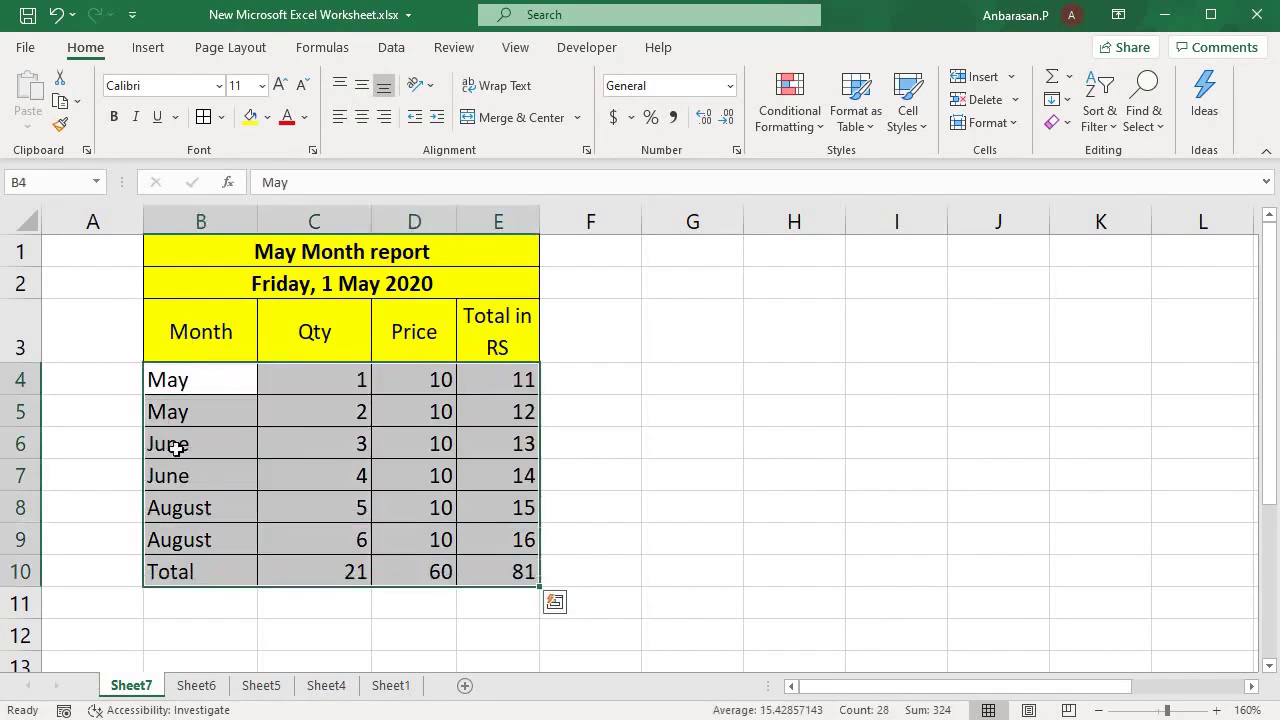
left_click(177, 449)
left_click_drag(186, 377, 238, 478)
left_click(300, 451)
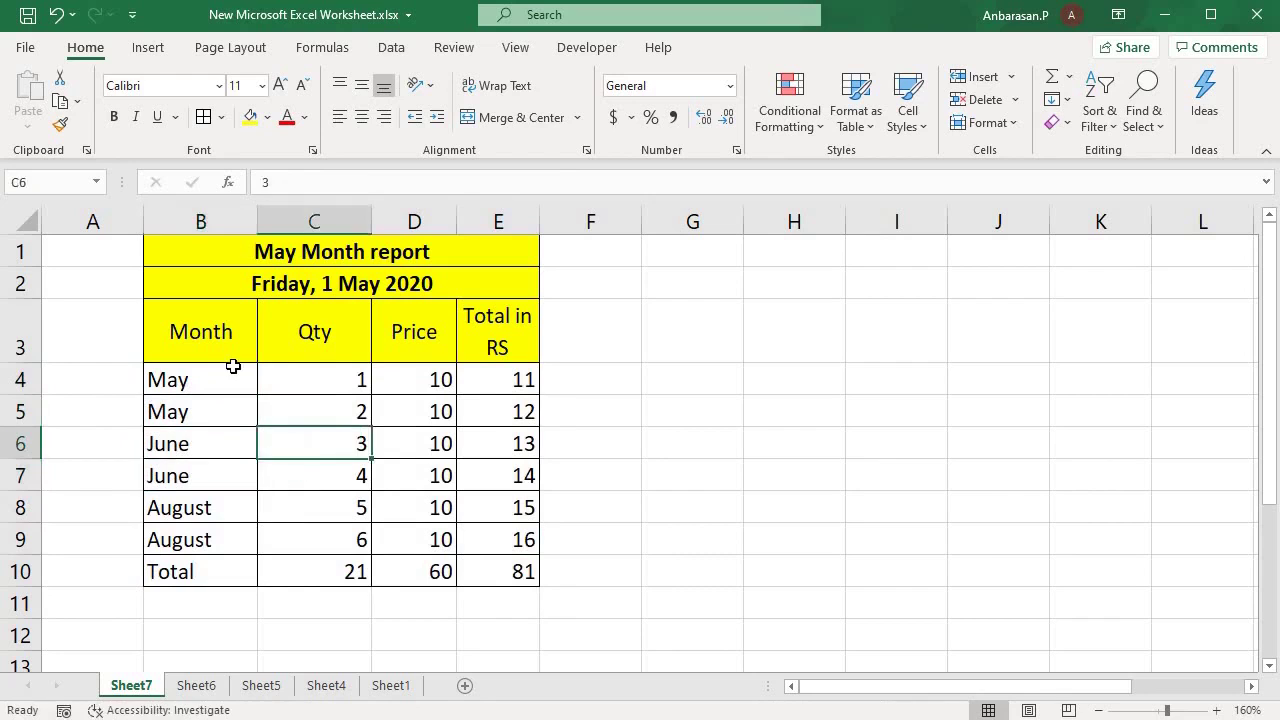
left_click(379, 349)
Apply filters to header row 3 of the report.
left_click_drag(166, 331, 479, 330)
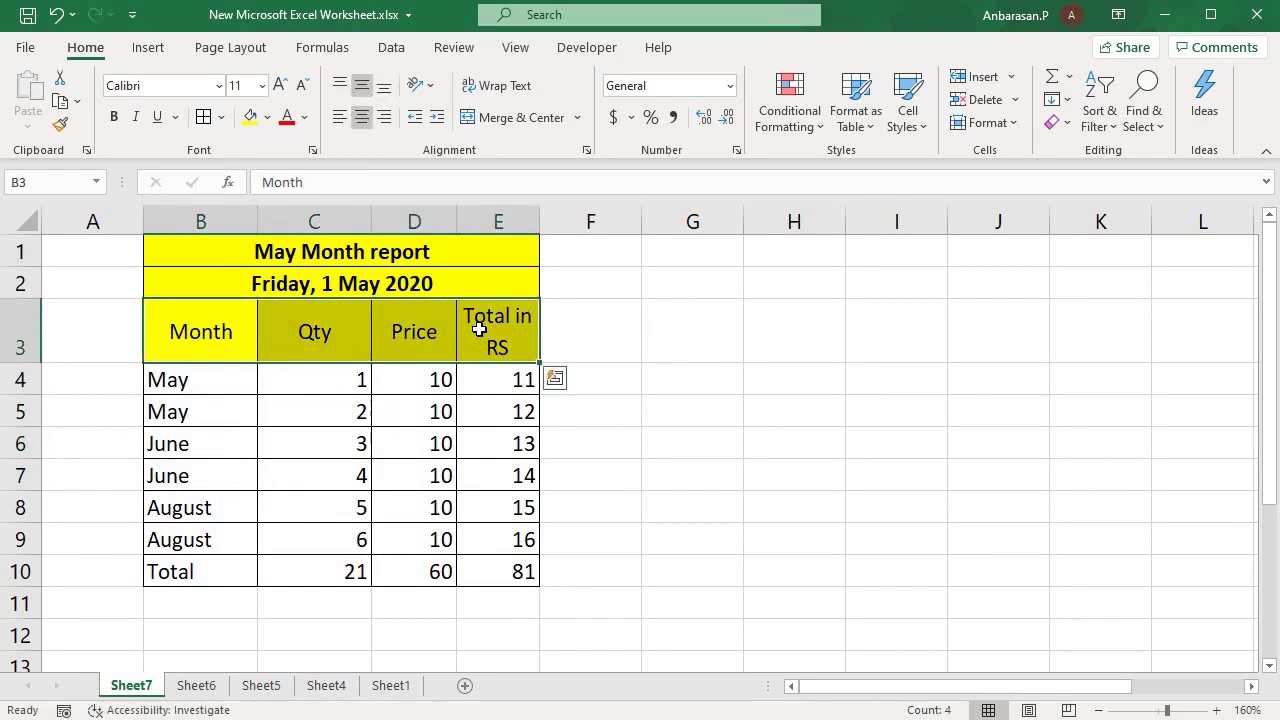
left_click_drag(178, 338, 501, 335)
left_click(21, 328)
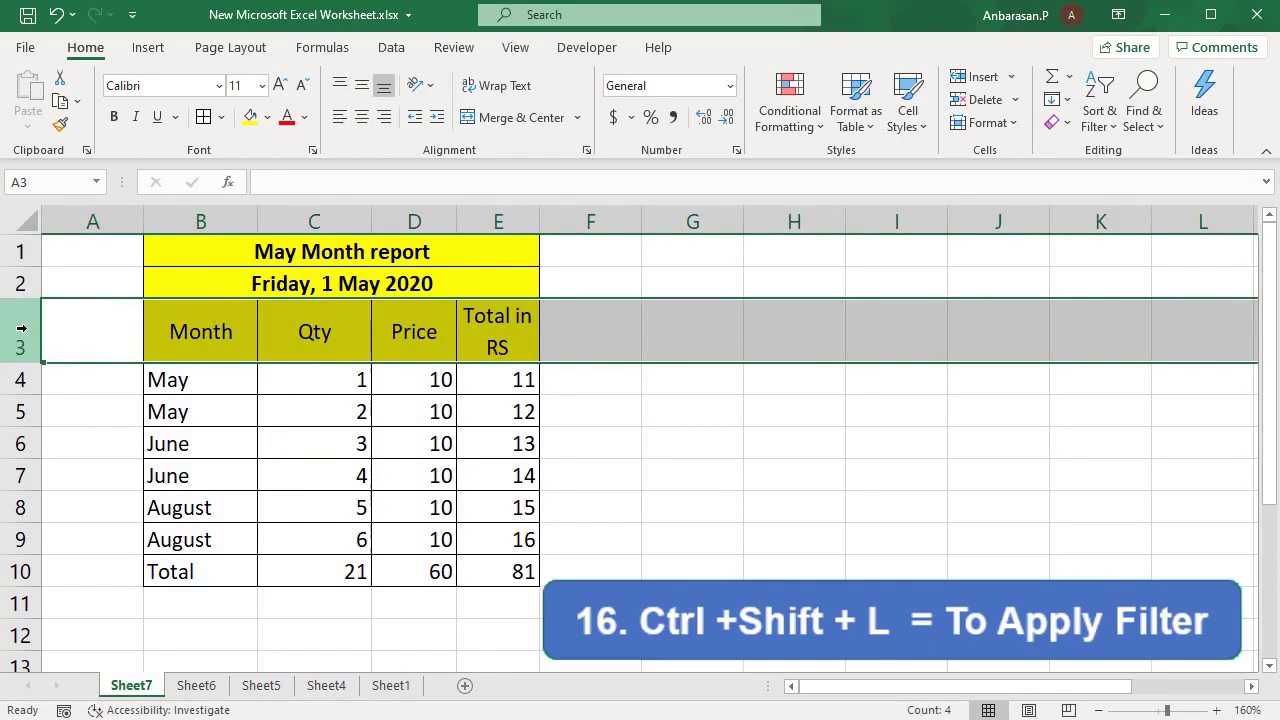
key("ctrl+shift+l")
left_click(208, 352)
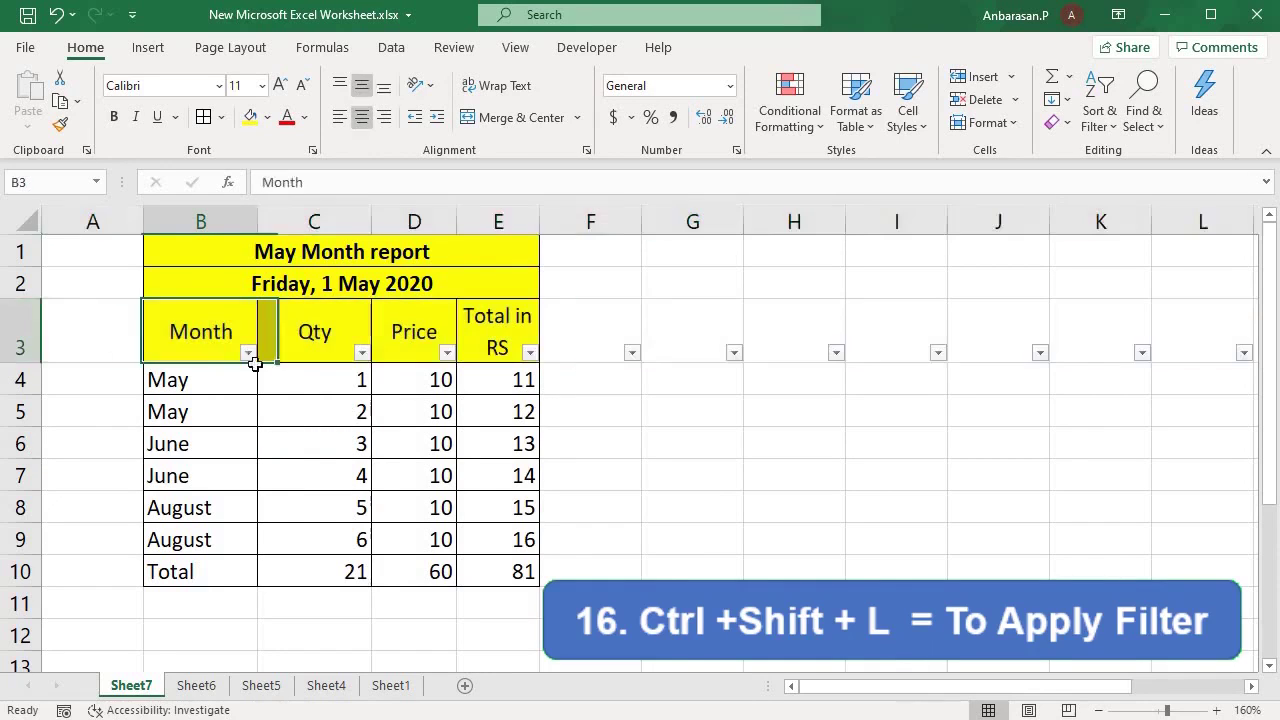
left_click(245, 402)
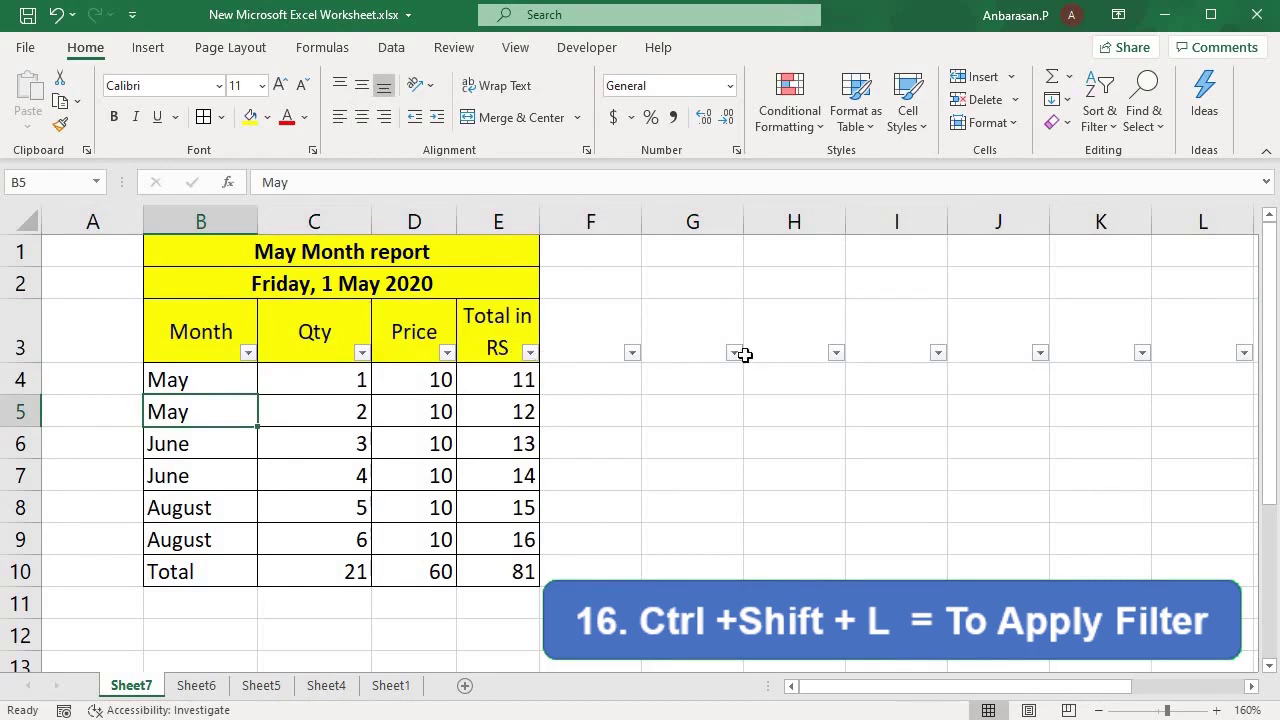
key("Down")
Filter the Month column so that only August is selected.
left_click(247, 352)
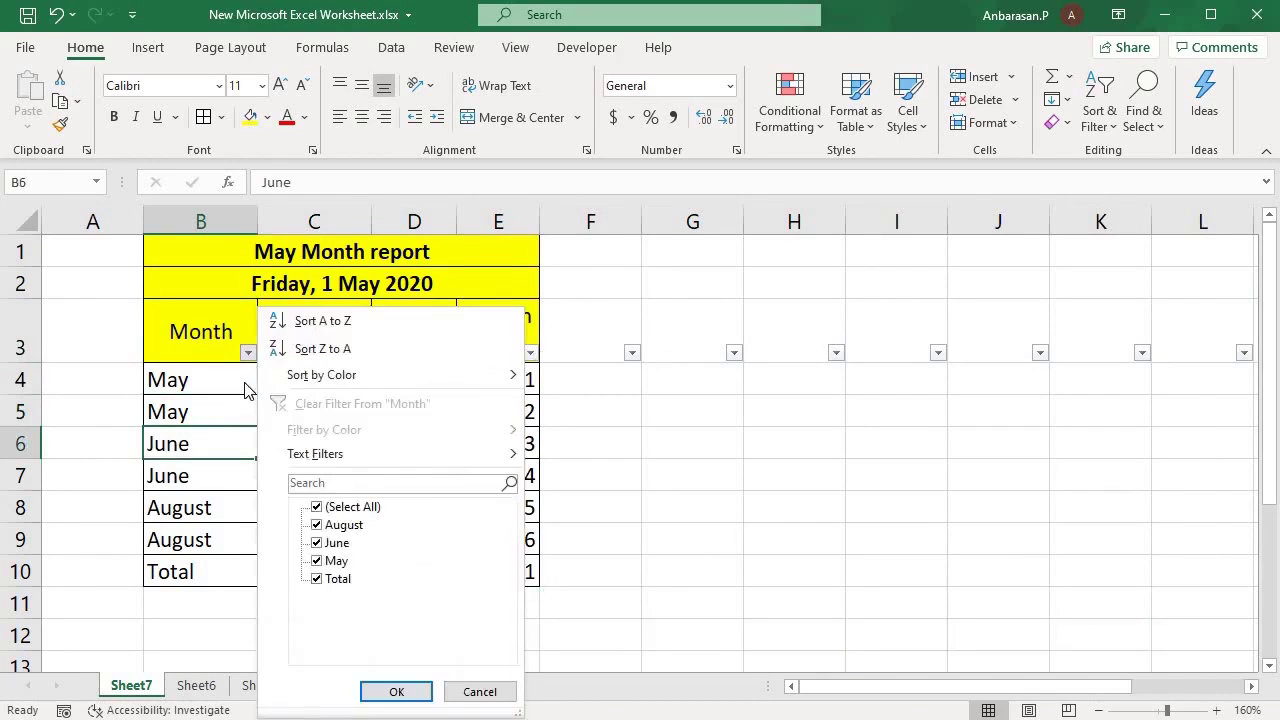
left_click(350, 508)
left_click(343, 524)
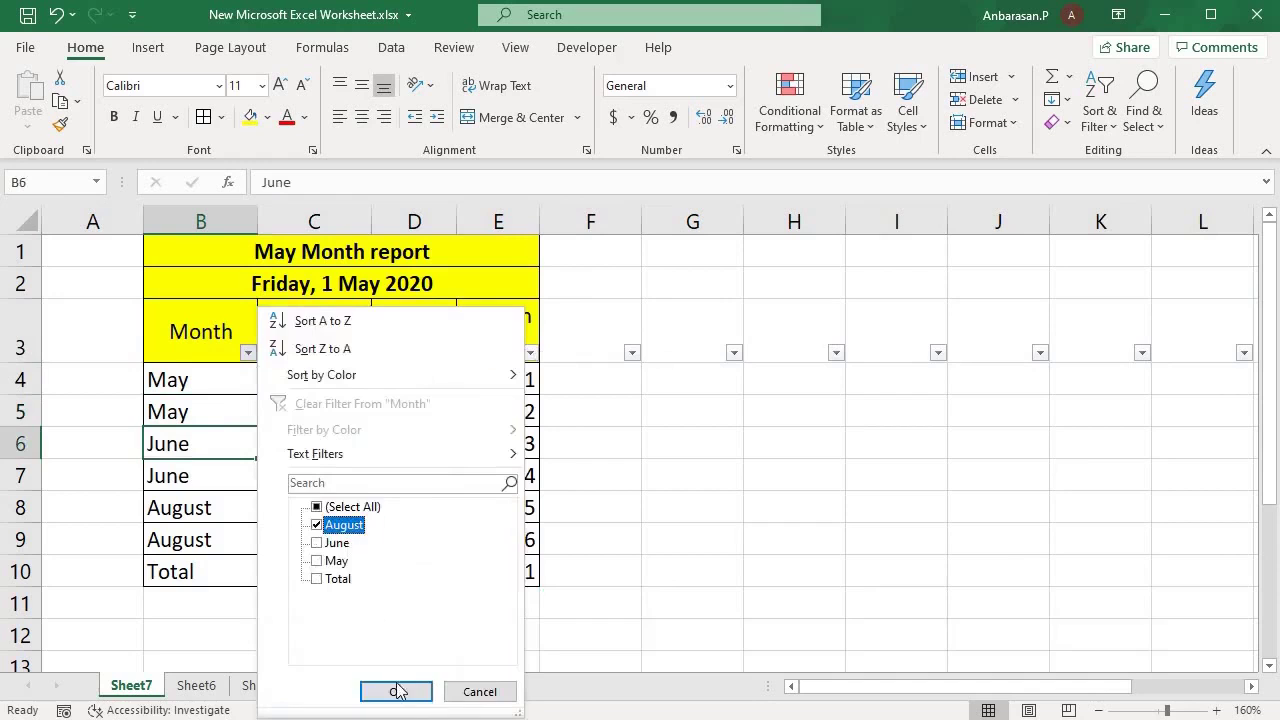
key("Return")
Add June to the Month column's filter and look over the filtered rows beneath the headers.
left_click(247, 352)
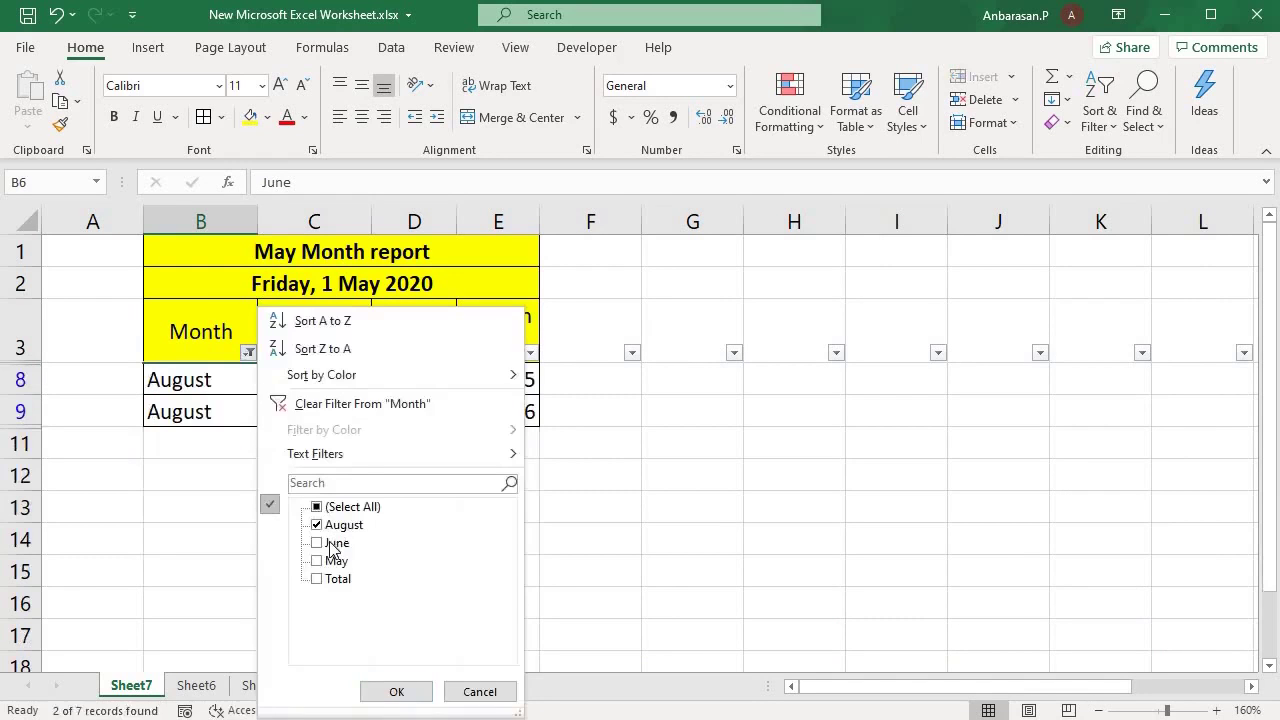
left_click(333, 548)
left_click(413, 692)
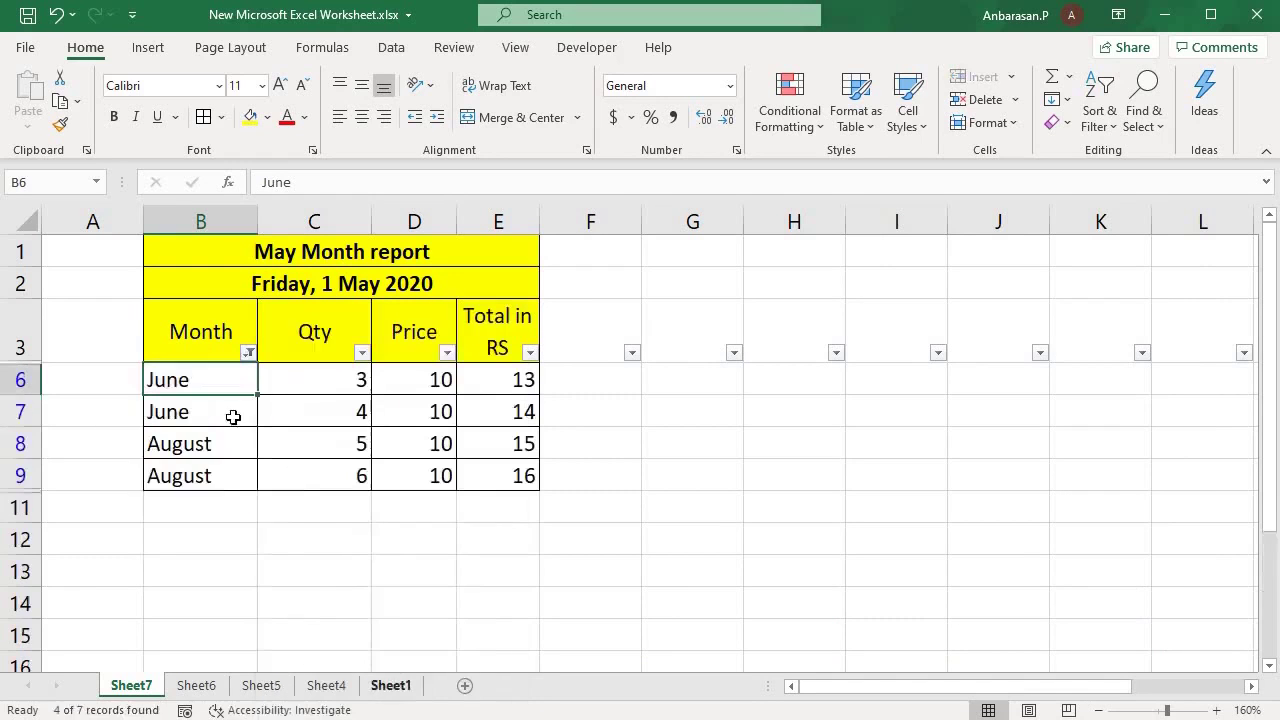
left_click(326, 410)
left_click_drag(196, 332, 508, 340)
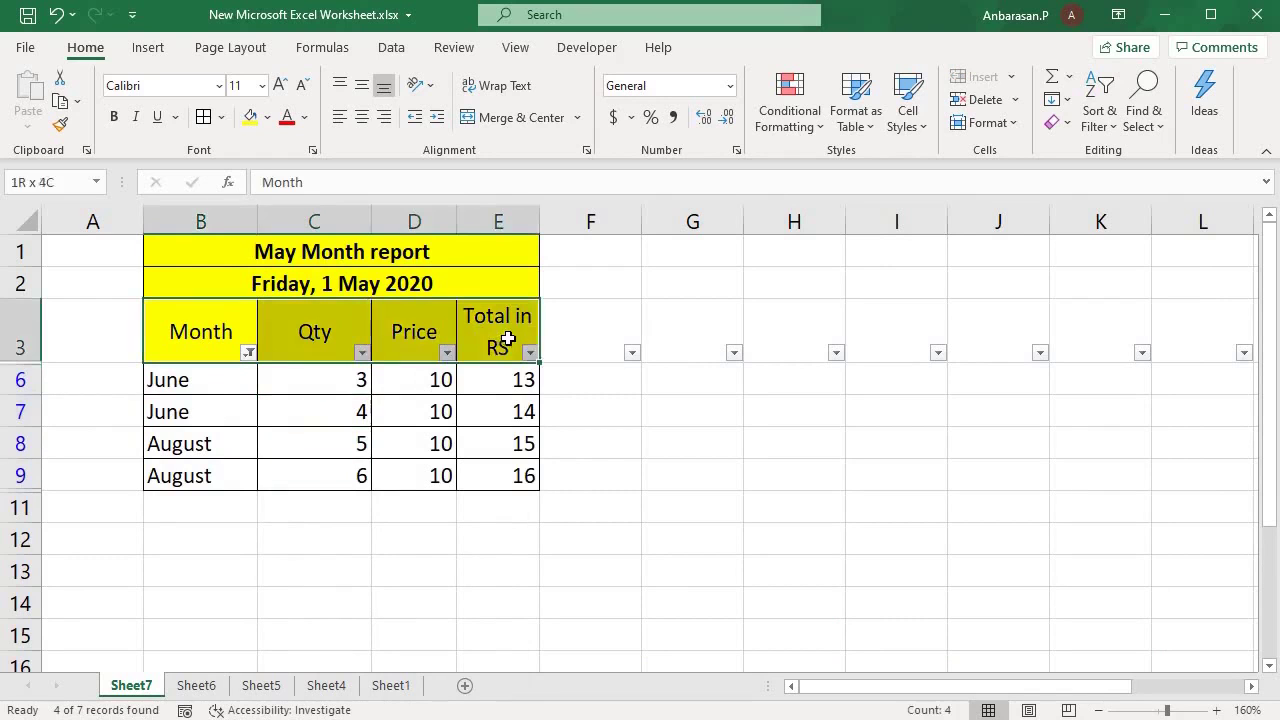
left_click(311, 409)
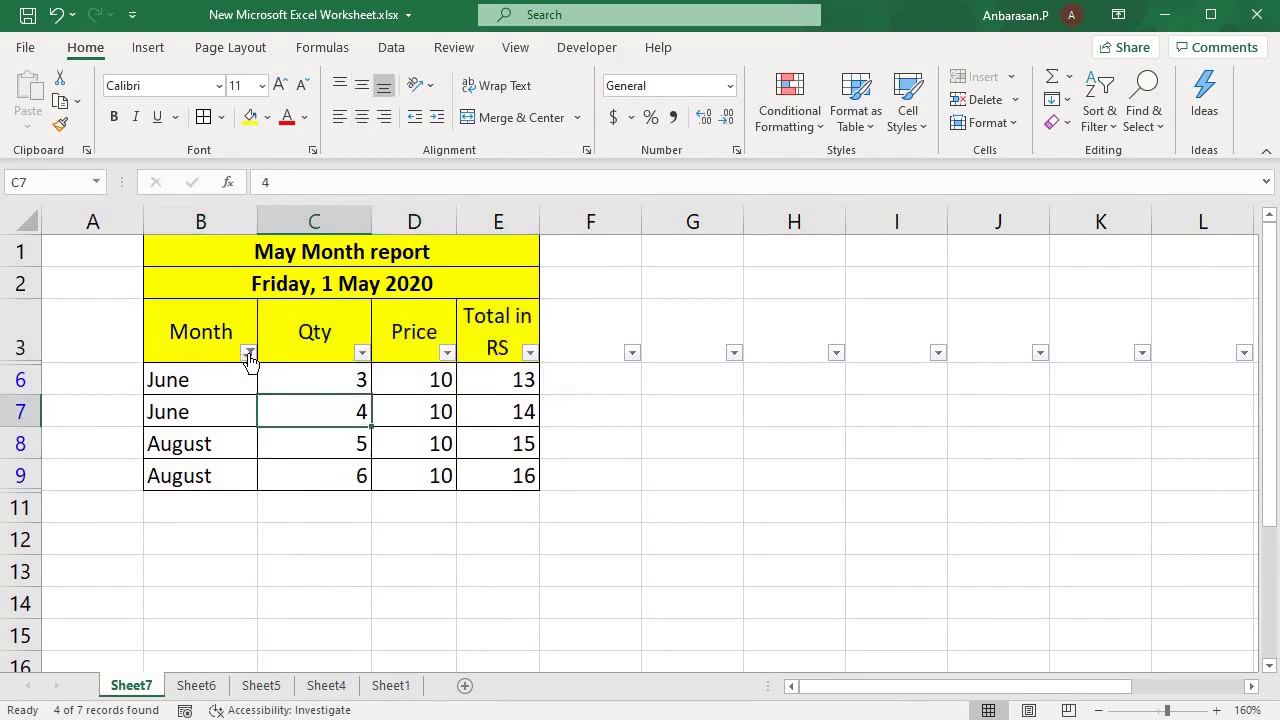
Select all months in the Month column's filter and undo that filter change.
left_click(249, 354)
left_click(316, 506)
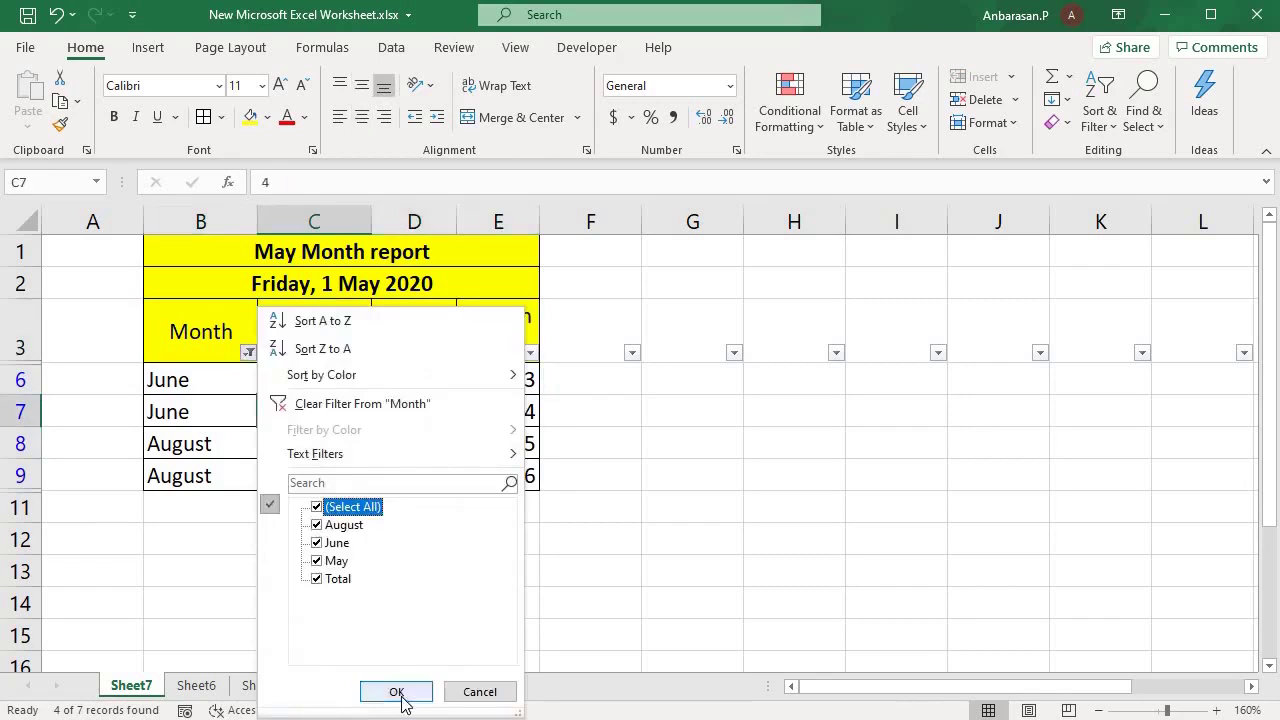
left_click(396, 691)
left_click(309, 506)
key("ctrl+z")
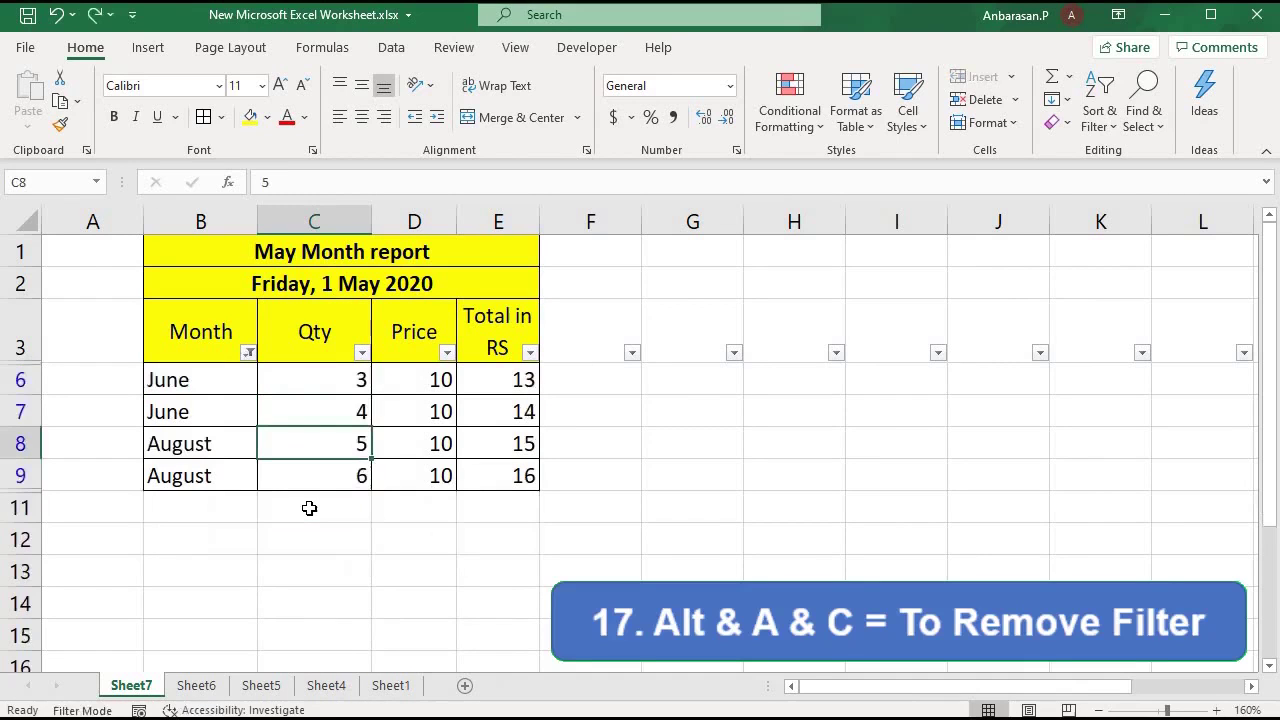
Clear the active Month filter from the report while keeping filtering switched on.
left_click(345, 420)
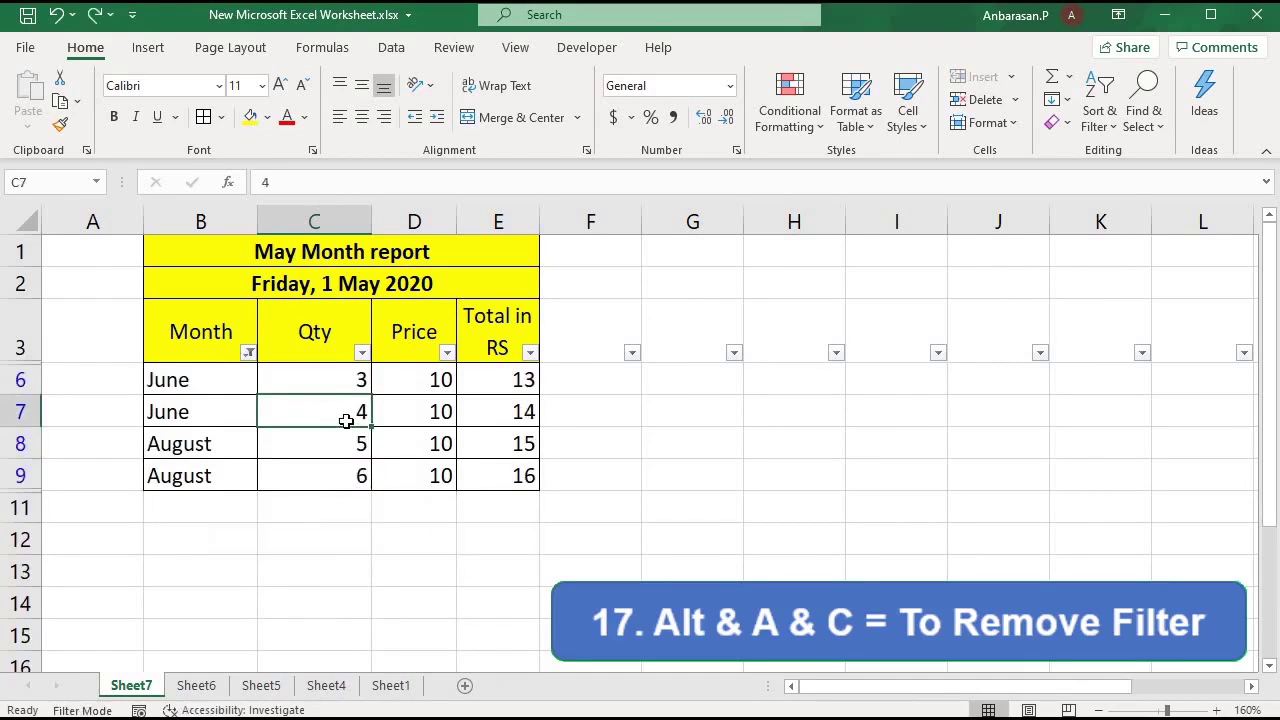
key("alt")
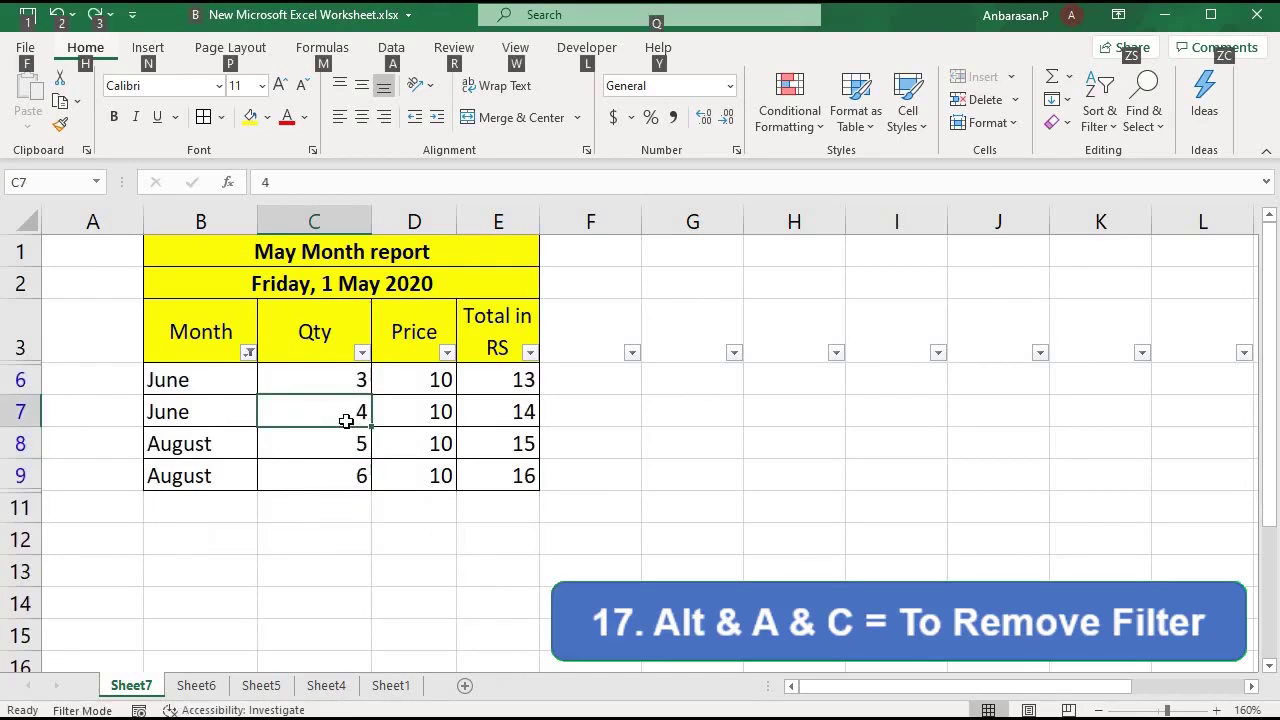
key("a")
key("c")
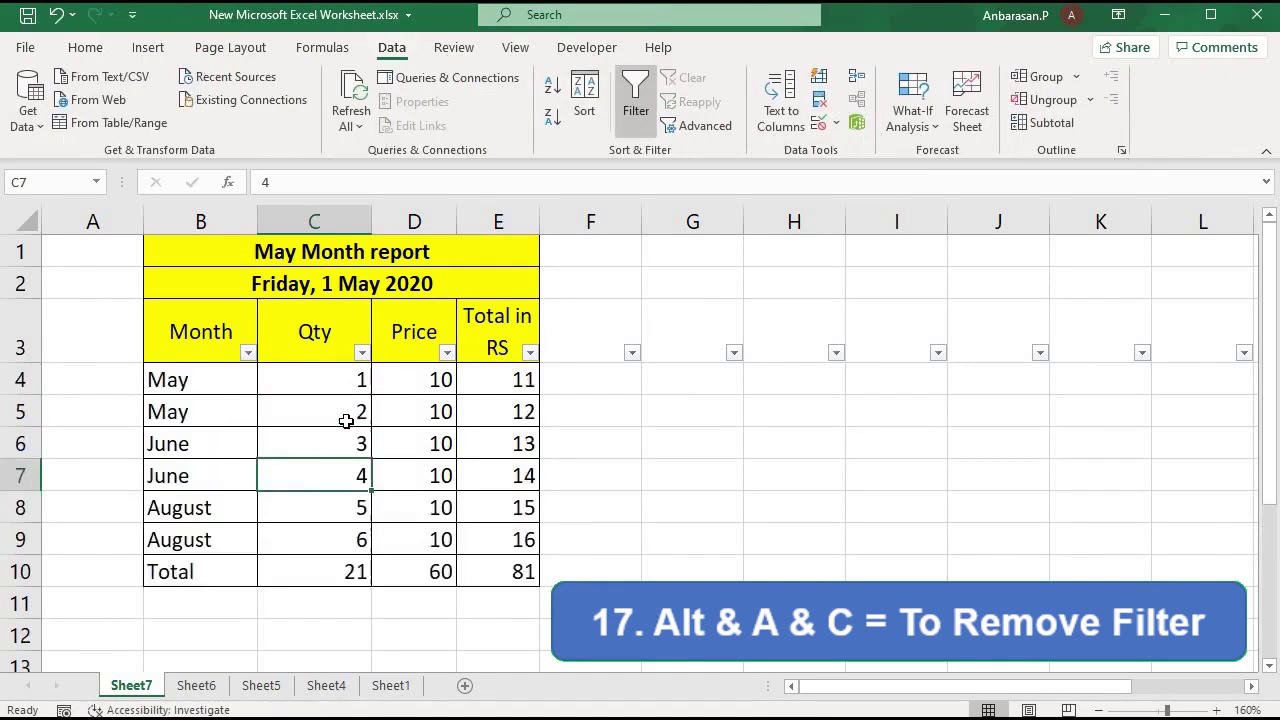
left_click(212, 476)
left_click(211, 497)
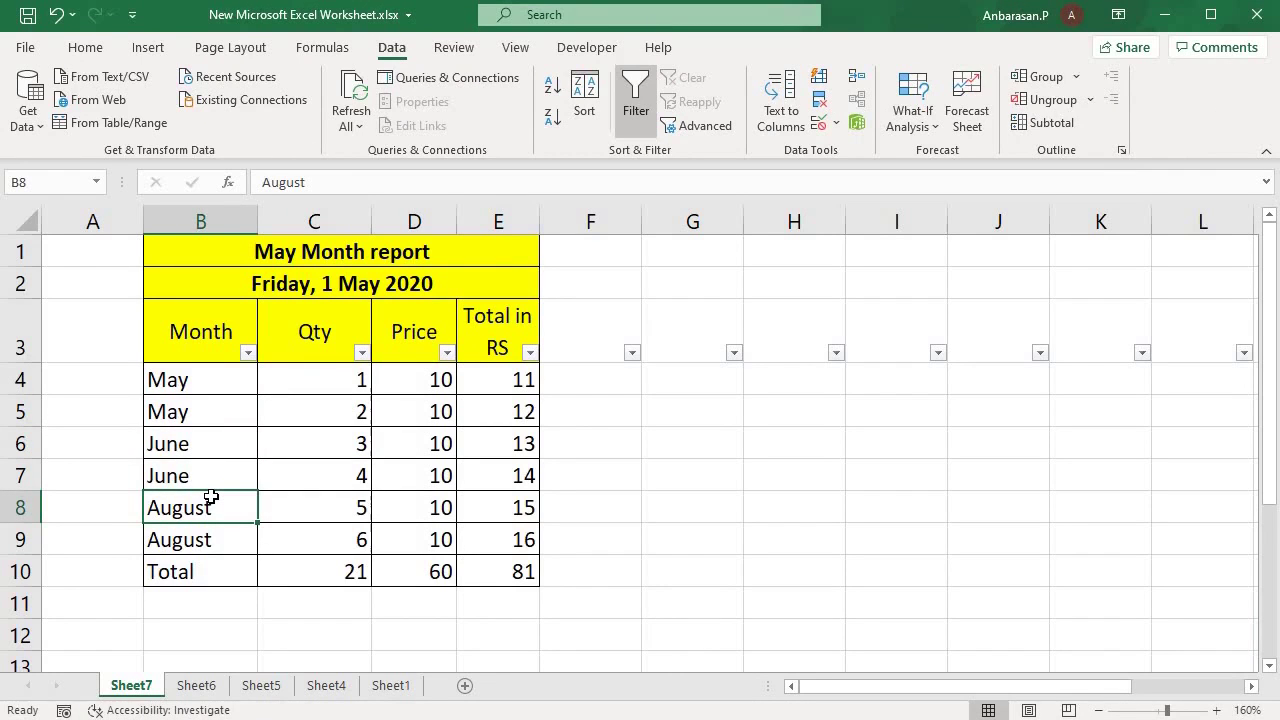
left_click(293, 446)
left_click(290, 503)
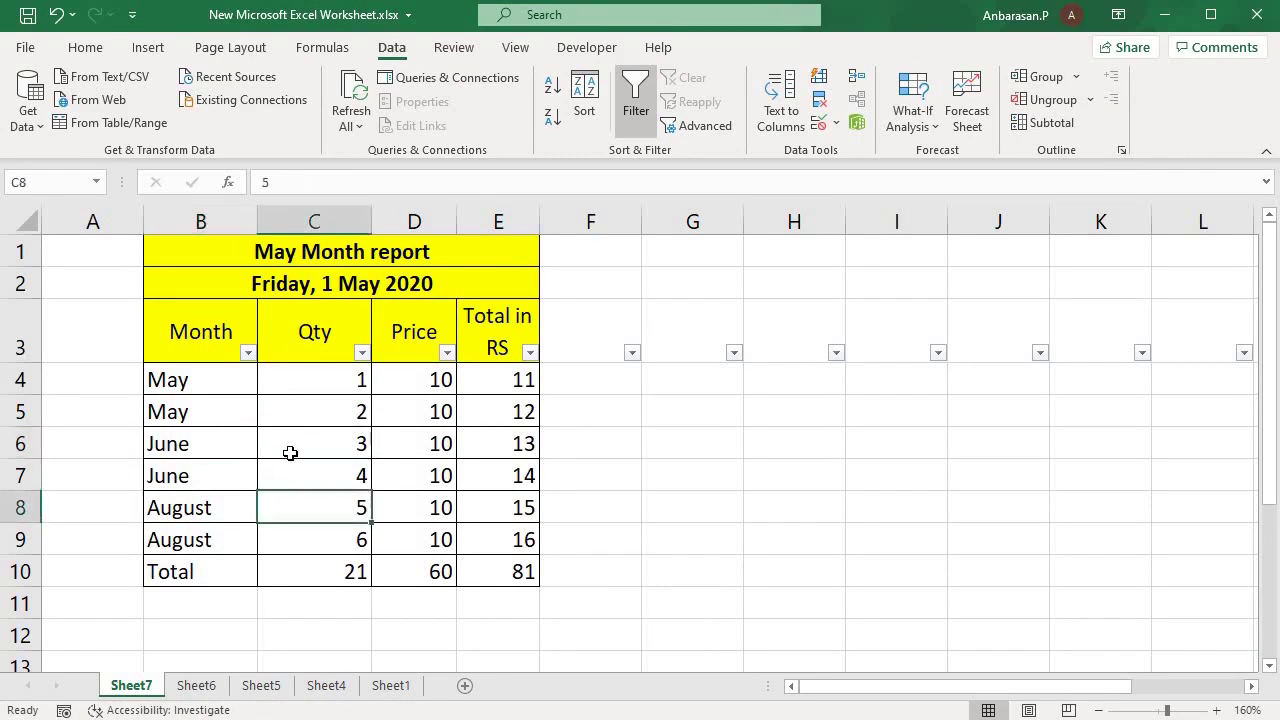
left_click(288, 415)
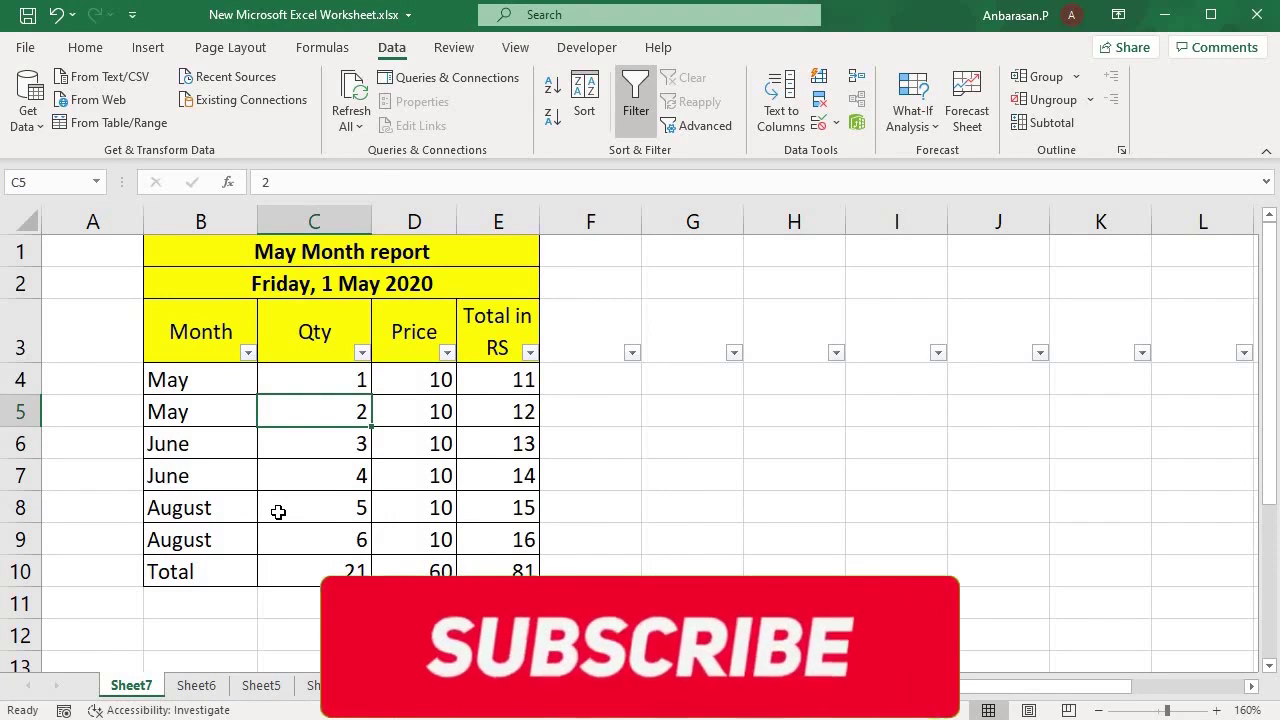
left_click(312, 530)
left_click(335, 415)
left_click(396, 500)
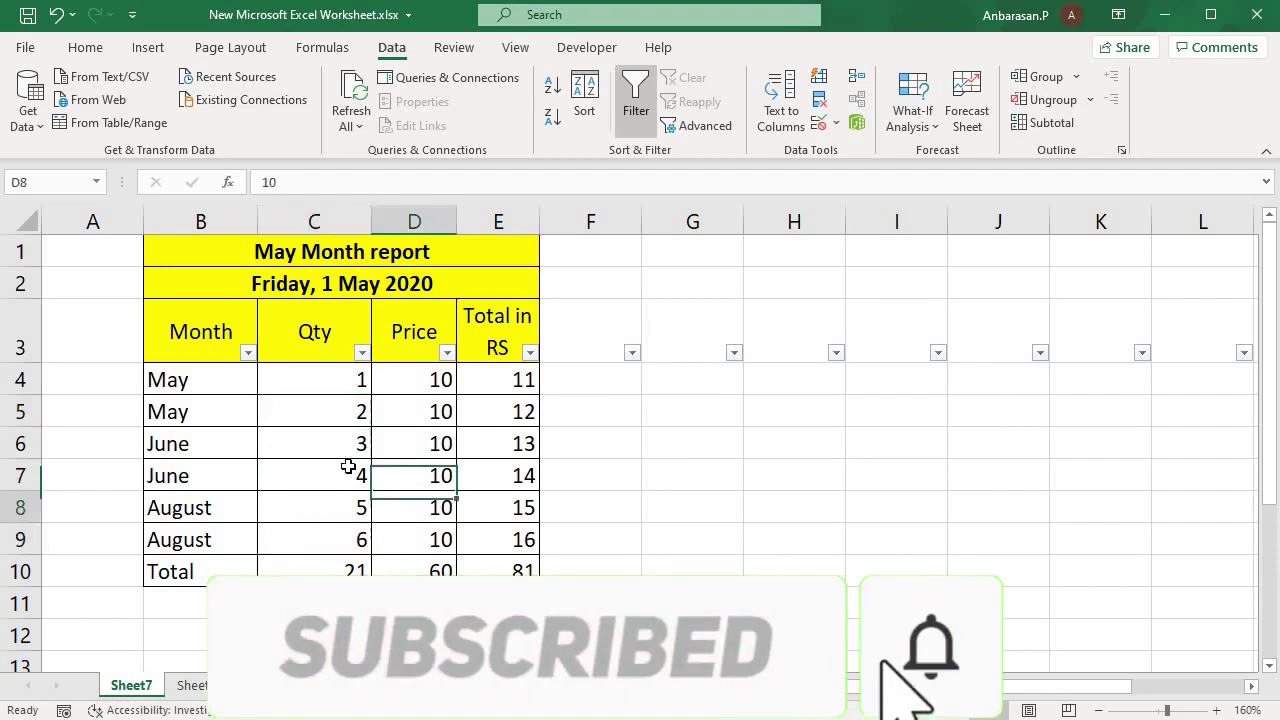
left_click(387, 447)
left_click(268, 503)
left_click_drag(200, 443, 510, 446)
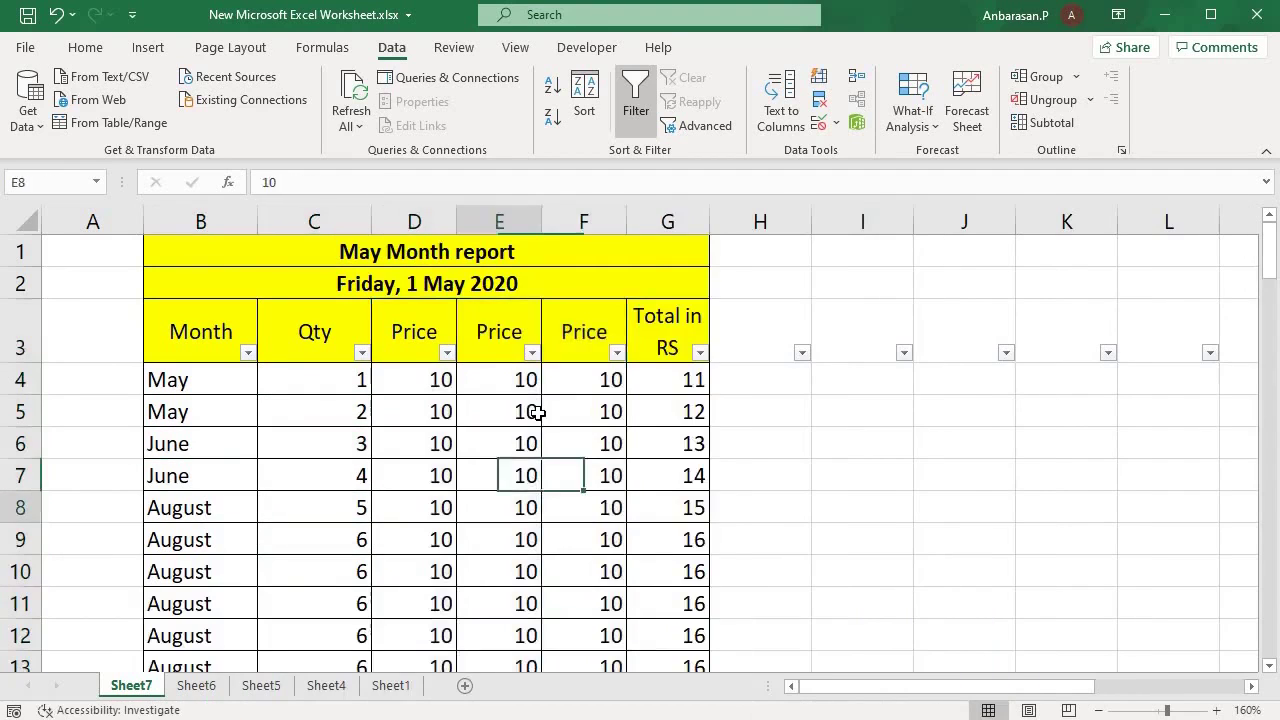
key("Right")
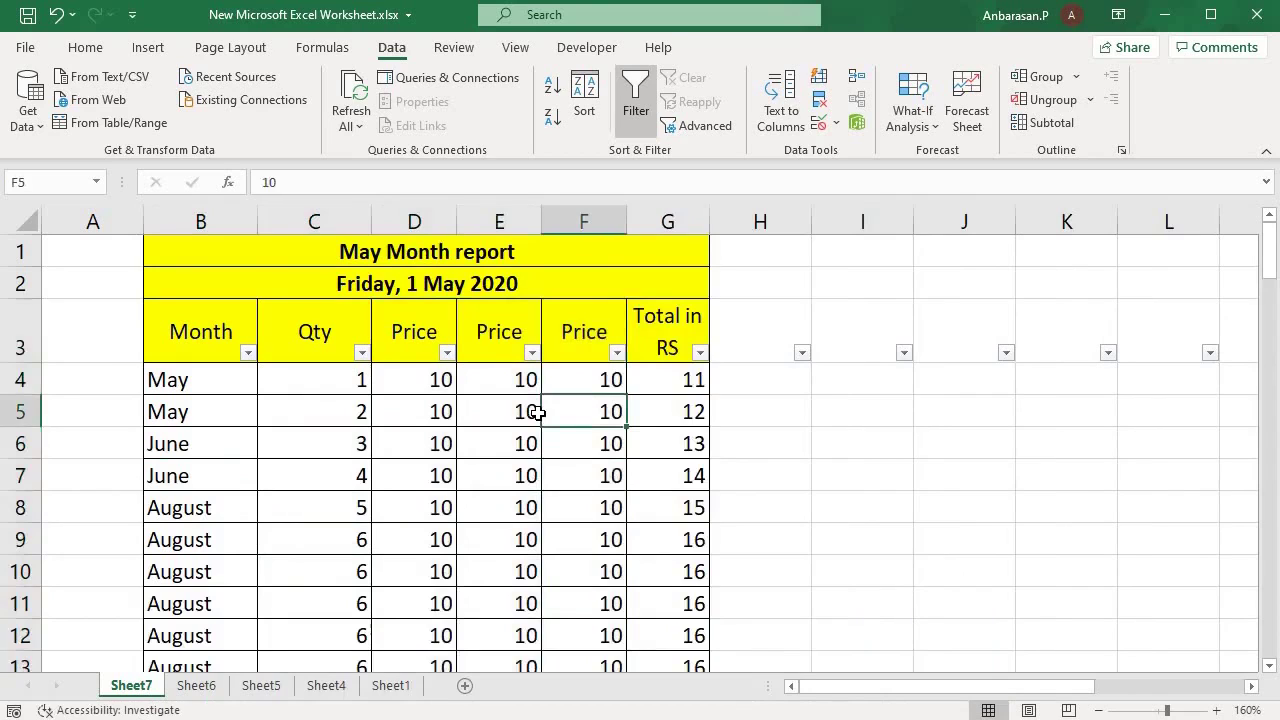
Check the sheet's print preview and its scaling setting, and return to the worksheet.
key("ctrl+p")
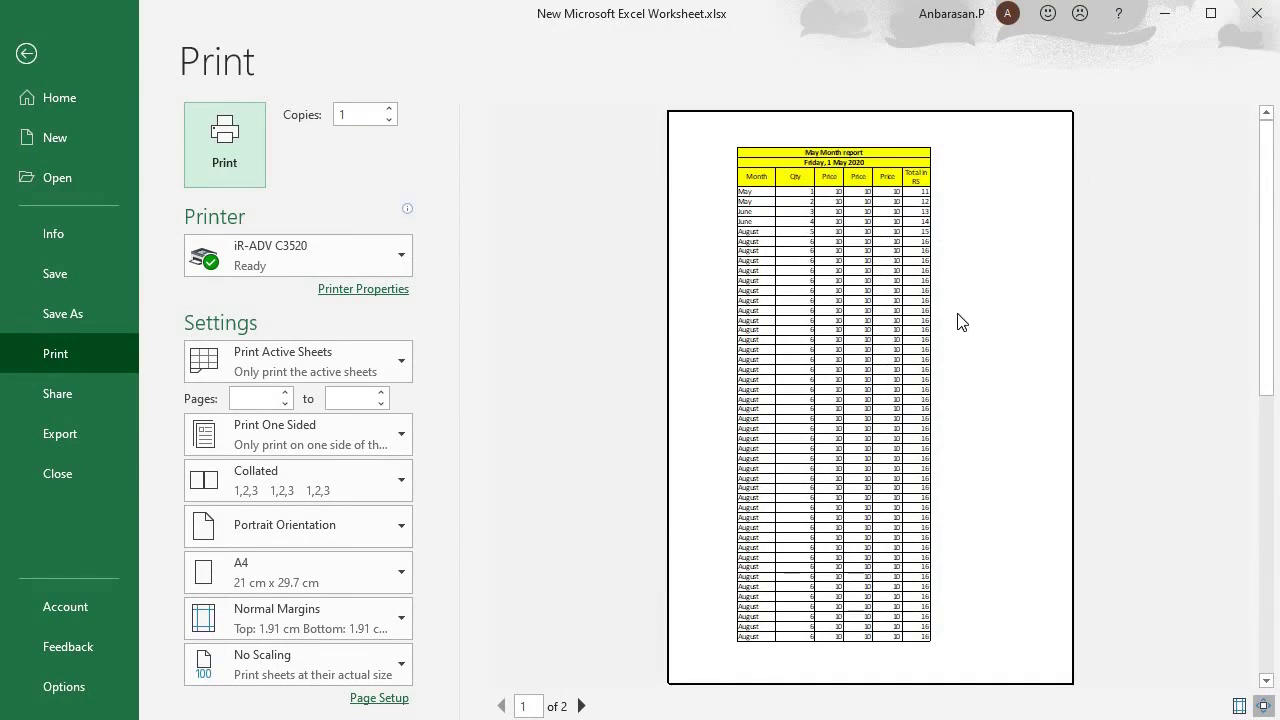
left_click(255, 678)
left_click(274, 429)
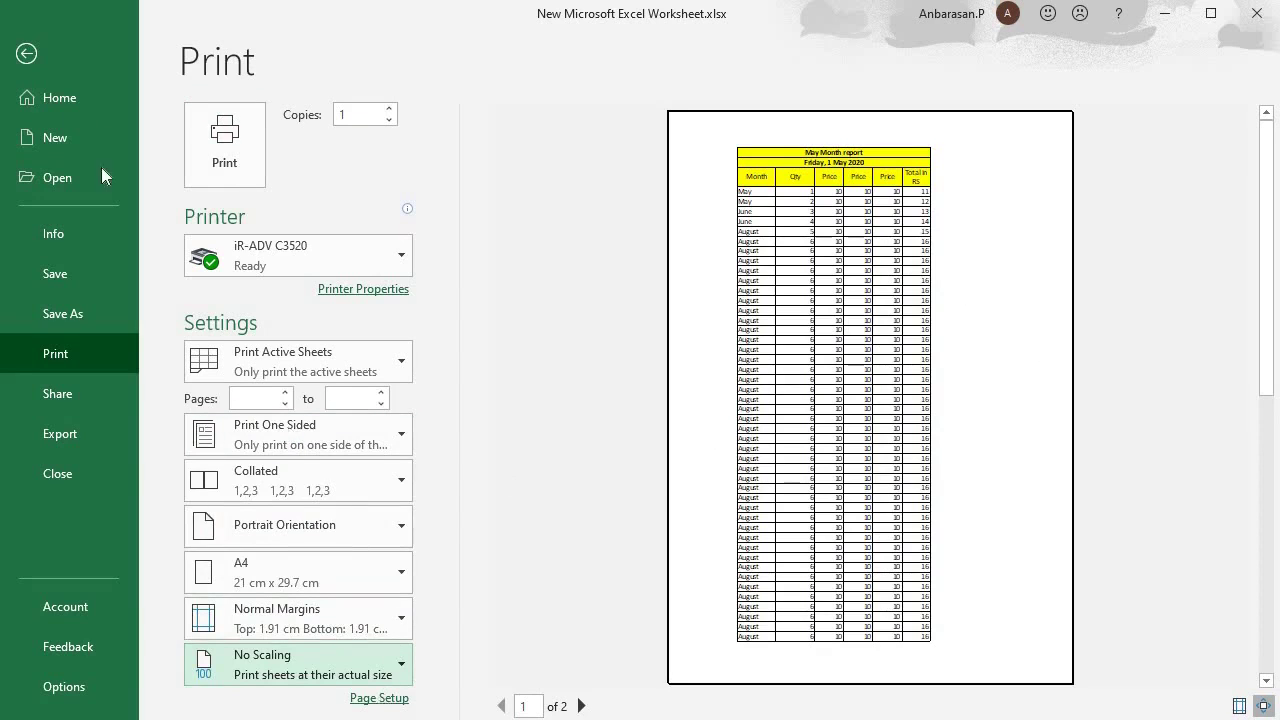
left_click(28, 54)
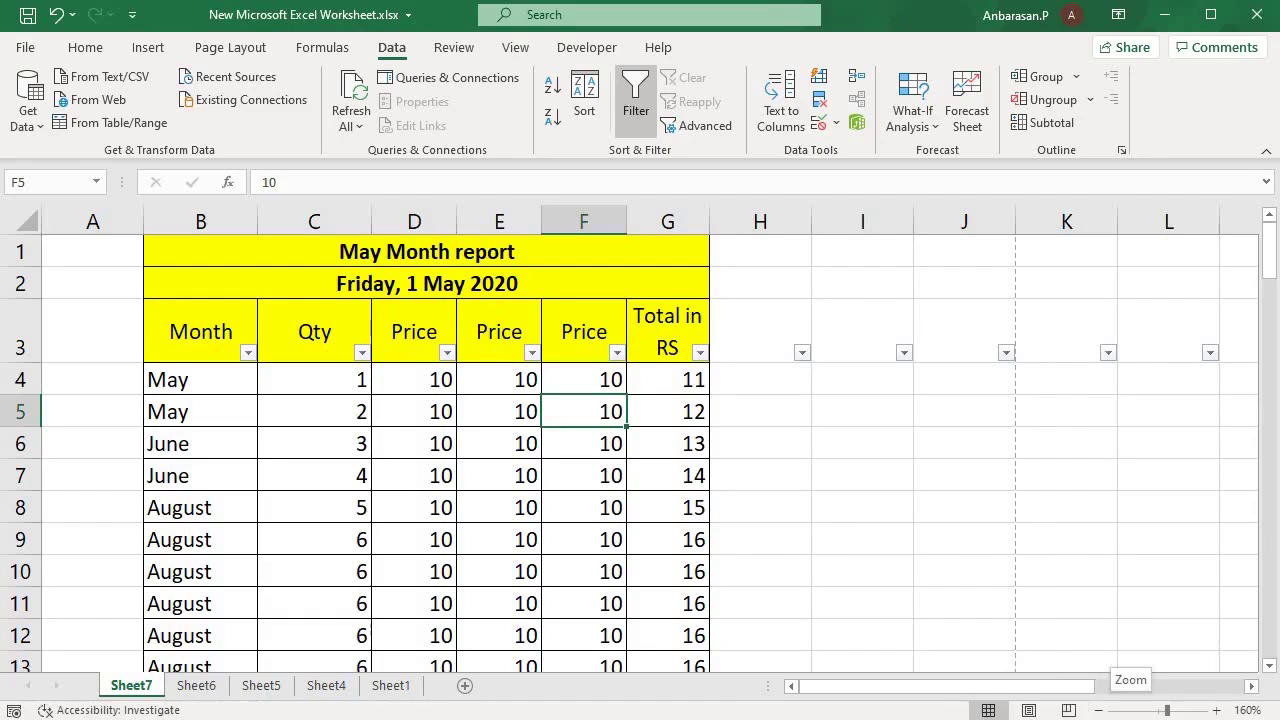
Switch the sheet to Page Break Preview at 100% zoom and select the report from the title through row 16.
left_click(1068, 710)
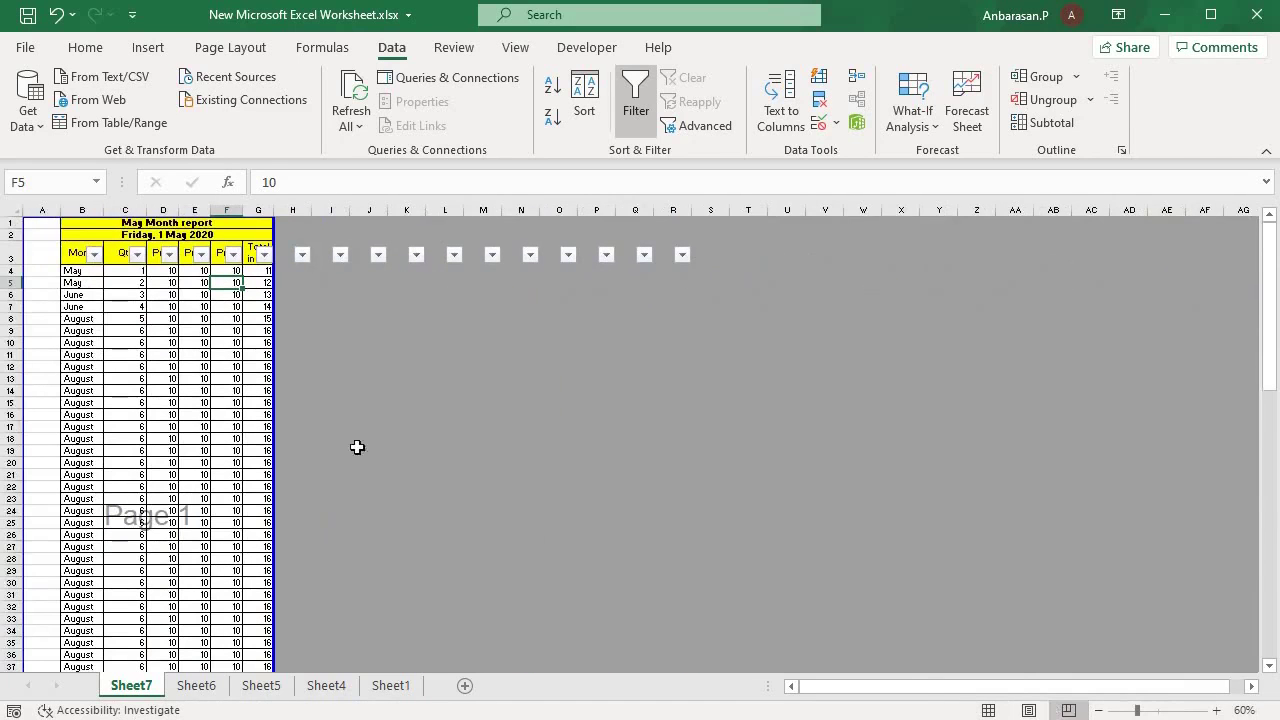
scroll(216, 317, "up", 4)
scroll(246, 374, "up", 1)
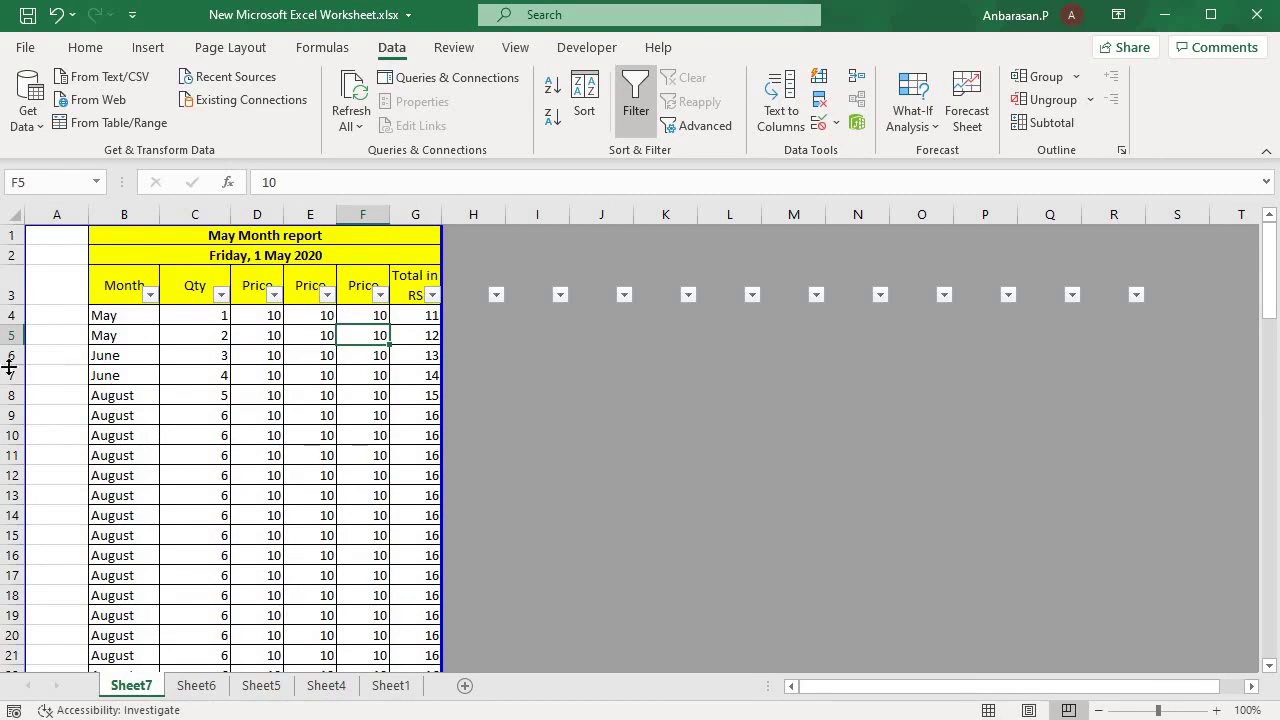
left_click_drag(134, 237, 160, 550)
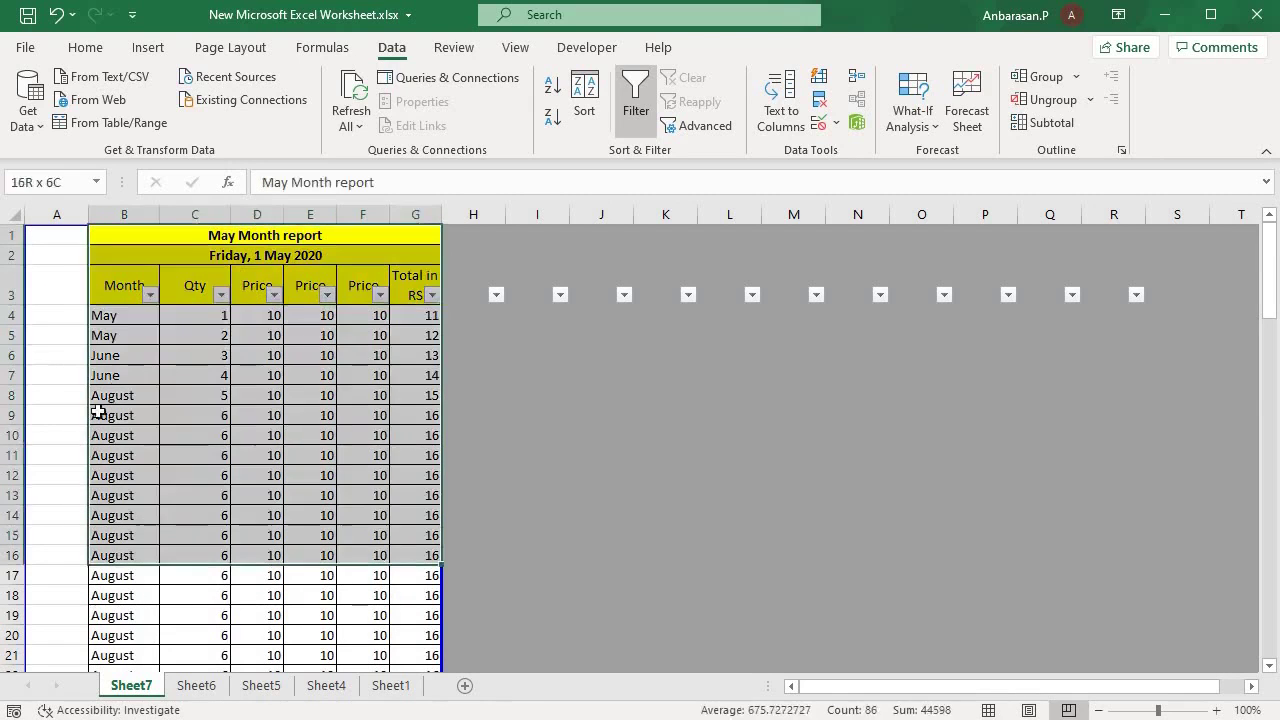
Move the print area's left boundary to column B so that the empty column A is excluded.
left_click(66, 457)
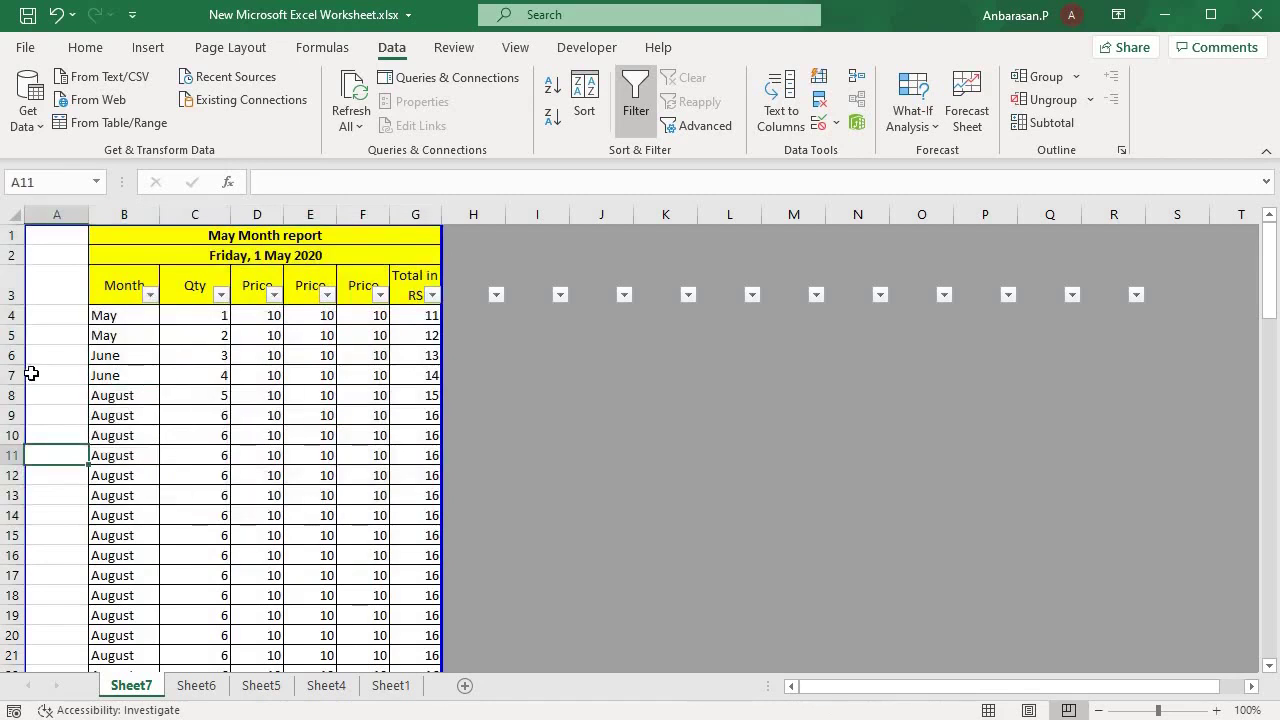
left_click_drag(28, 372, 96, 373)
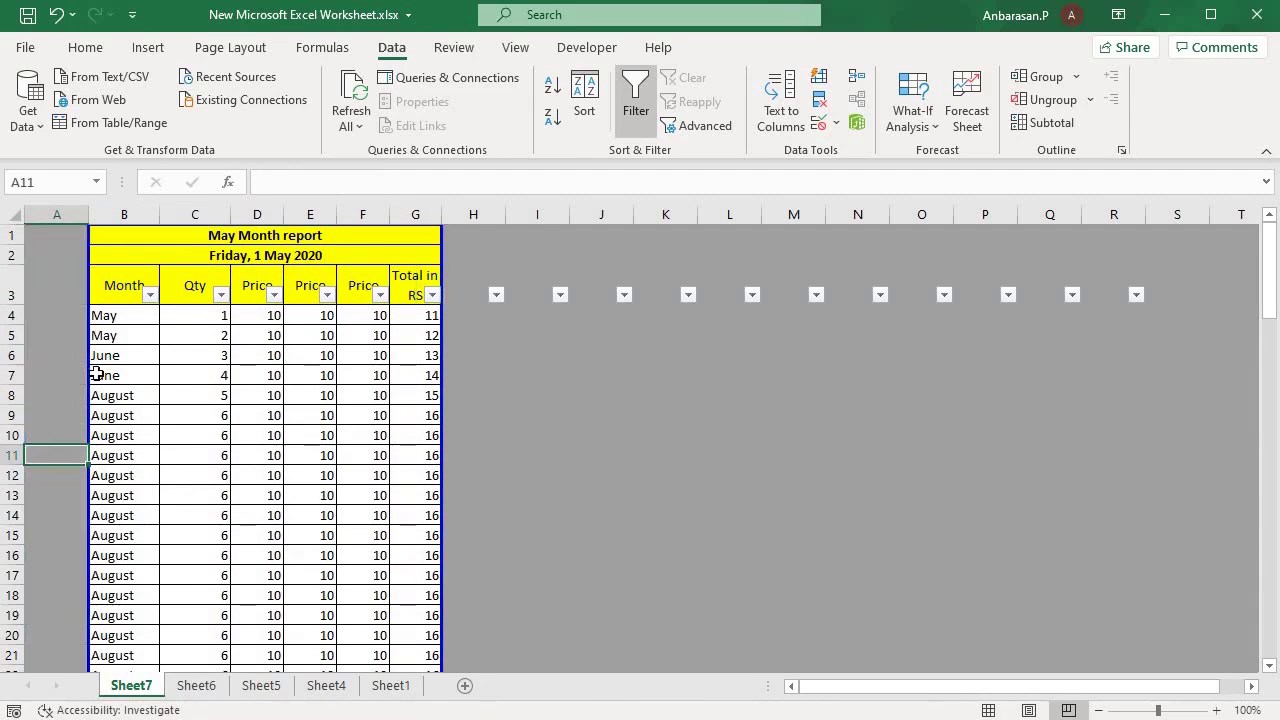
Give columns C through G of the report the same, uniform width.
left_click(283, 312)
left_click_drag(195, 214, 396, 214)
left_click(352, 478)
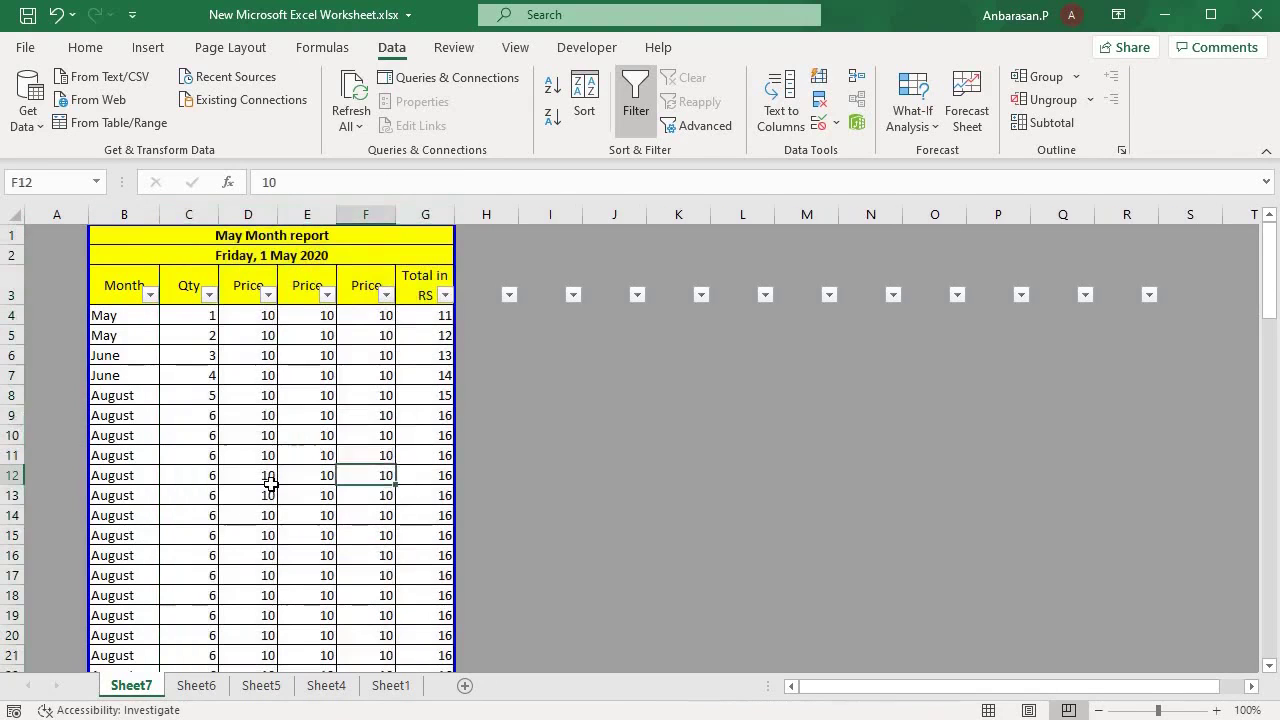
key("Up")
key("Up")
key("Up")
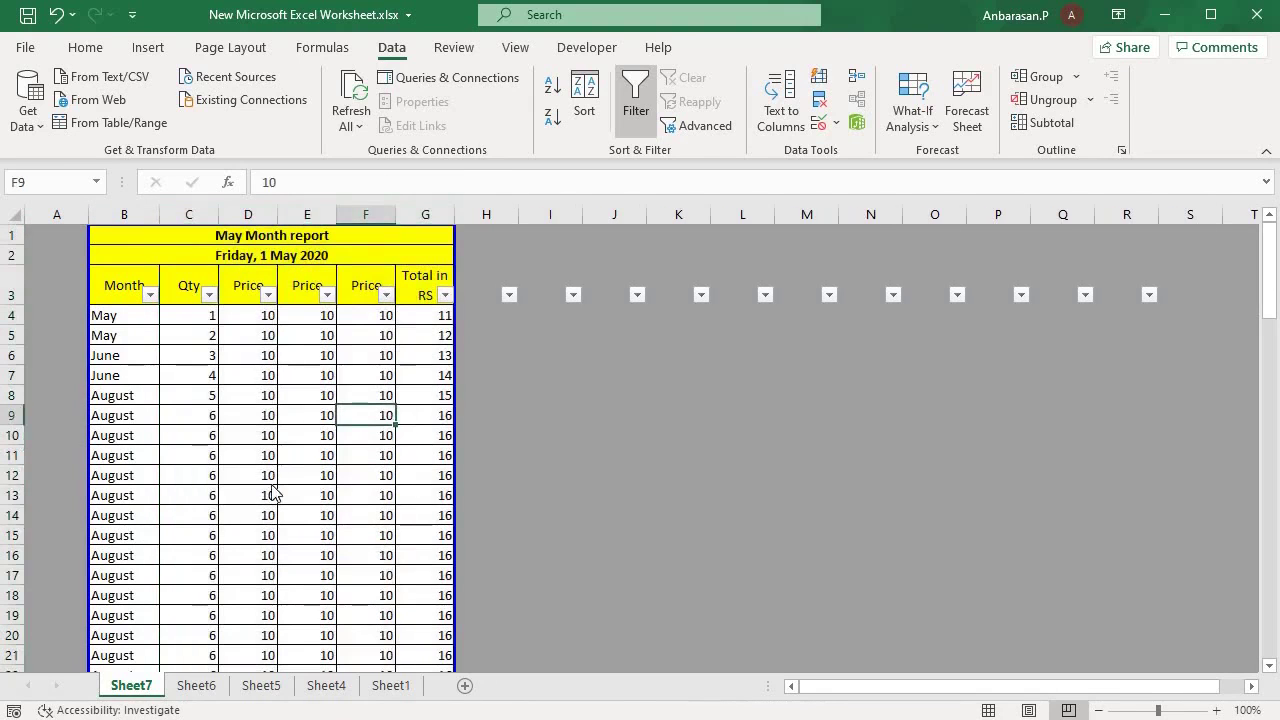
Set the print scaling to 170% of normal size in Page Setup and return to the worksheet.
key("ctrl+p")
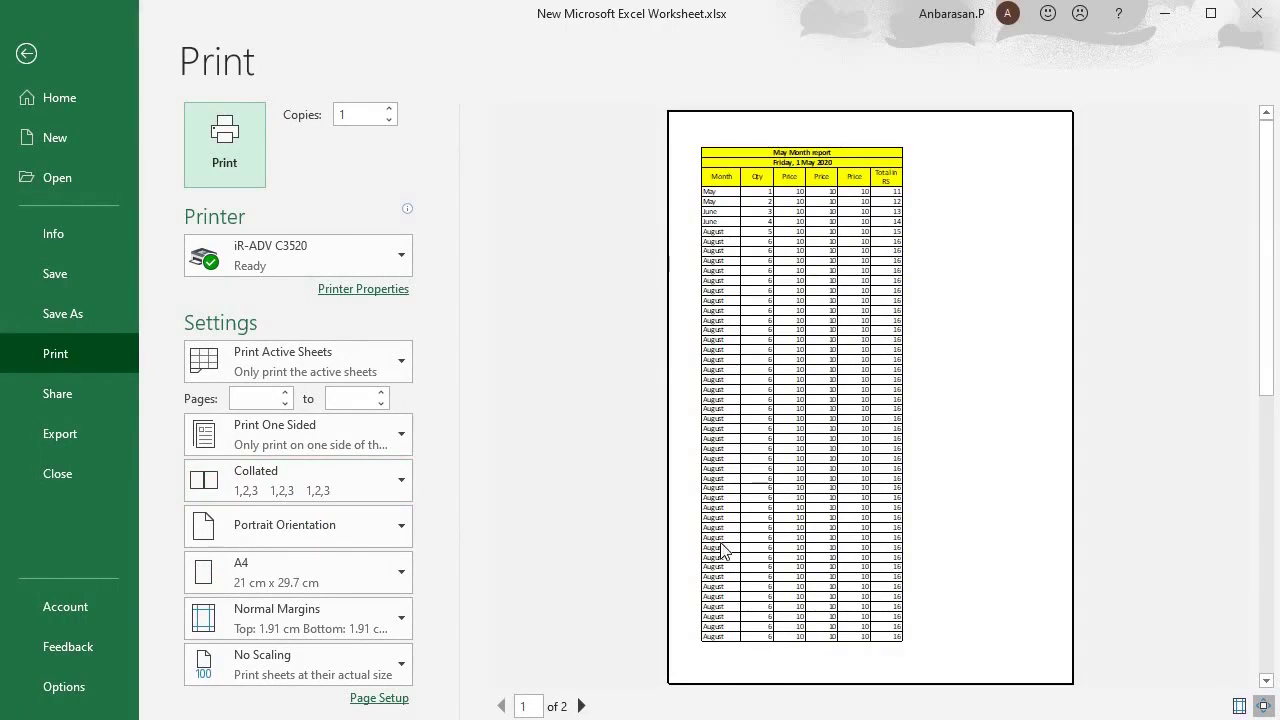
left_click(385, 699)
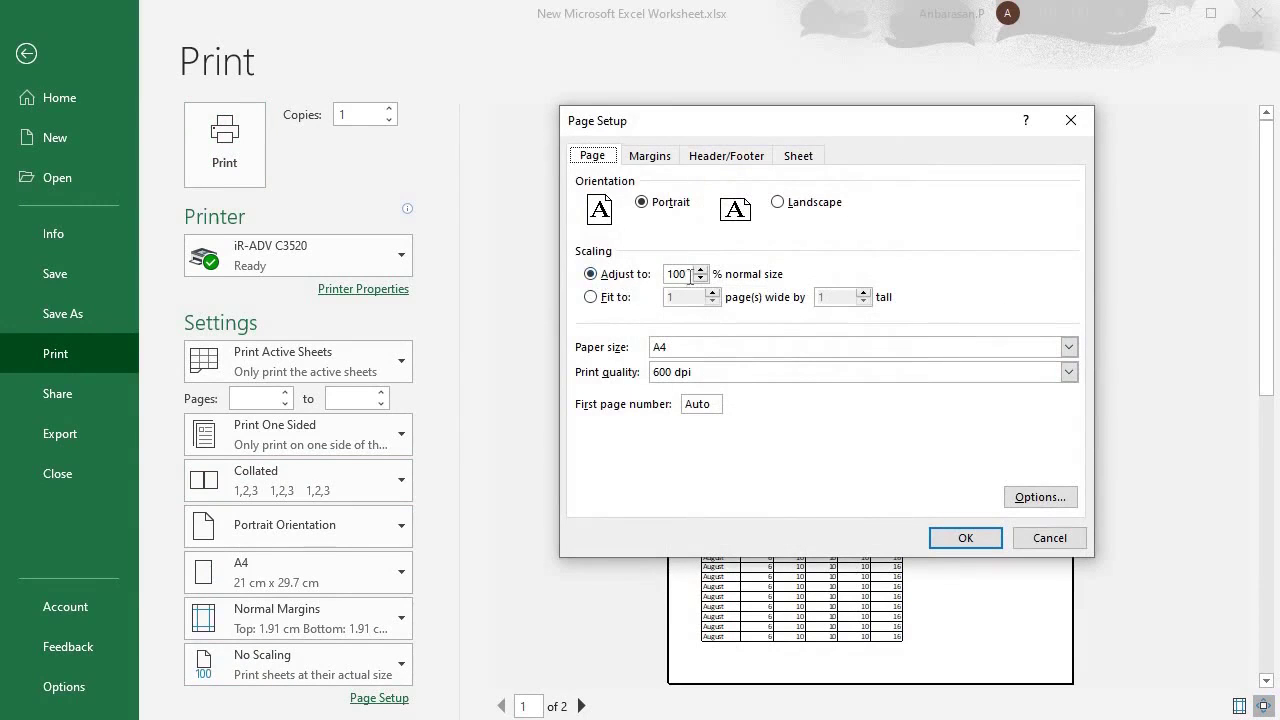
left_click(690, 273)
left_click(965, 540)
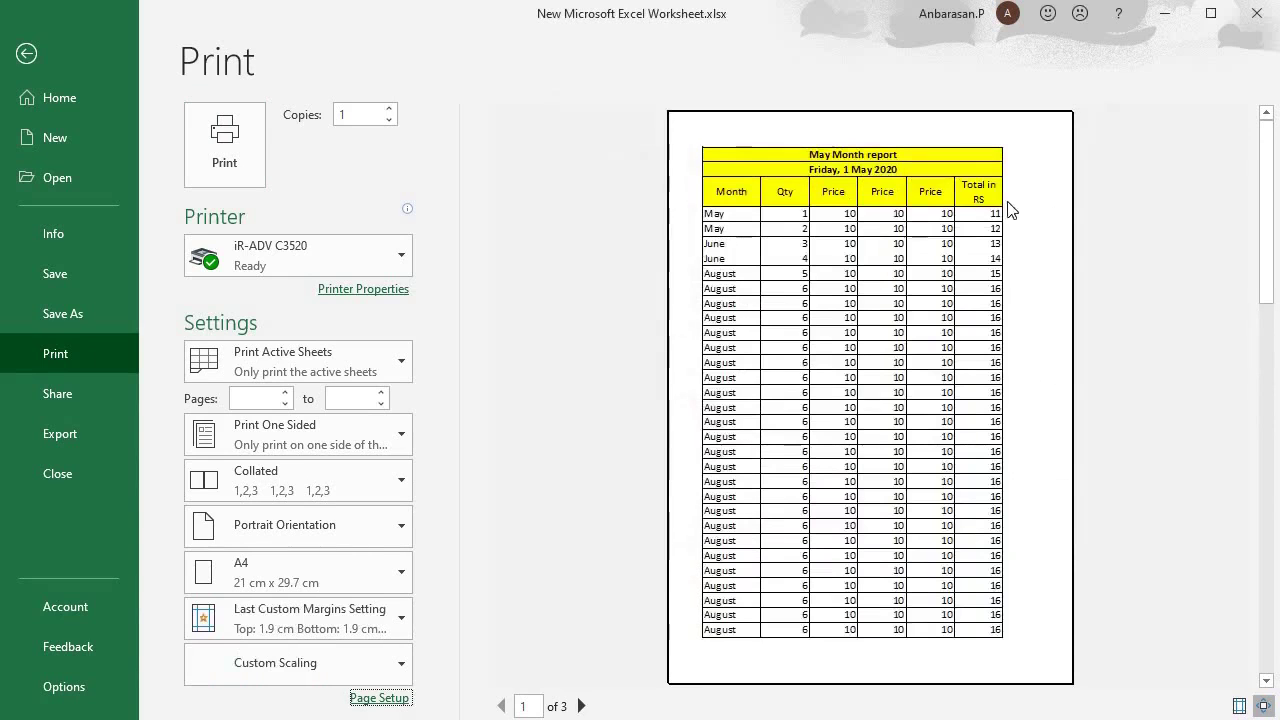
left_click(380, 699)
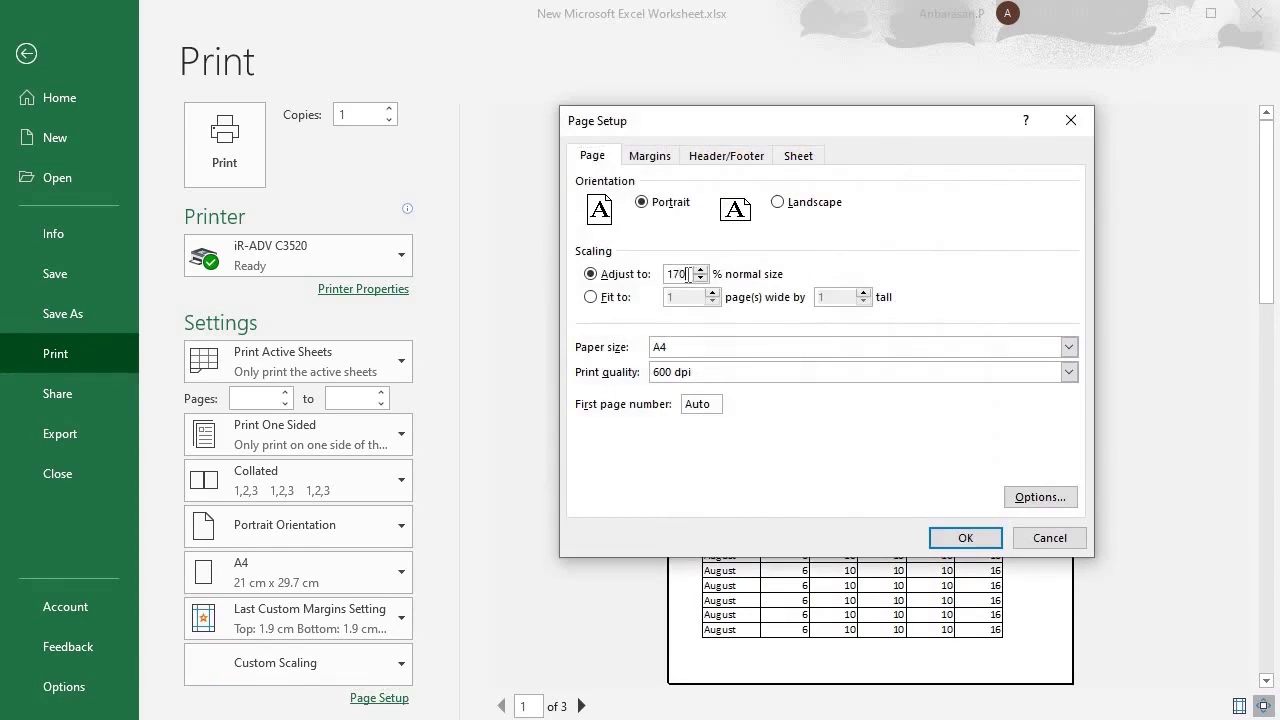
key("Return")
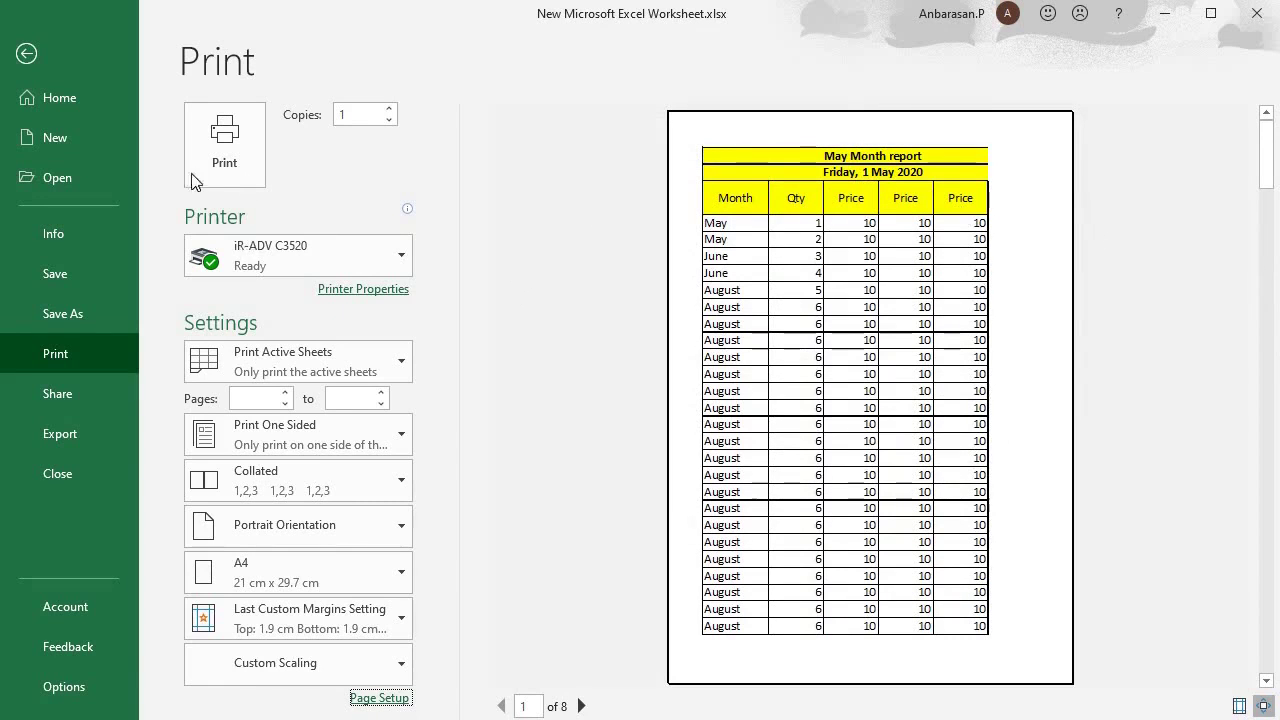
left_click(28, 54)
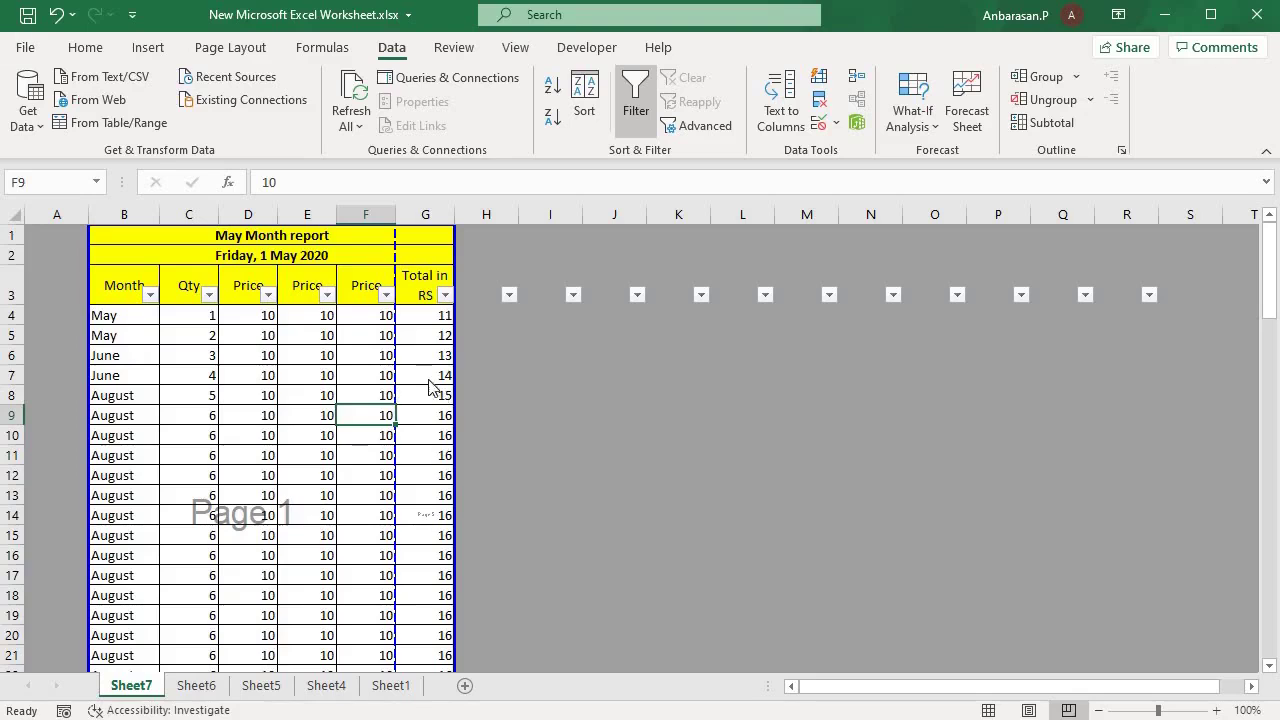
Move the vertical page break to the report's outer edge so the Total in RS column prints on the same page.
left_click(445, 294)
left_click(420, 273)
left_click_drag(455, 254, 456, 294)
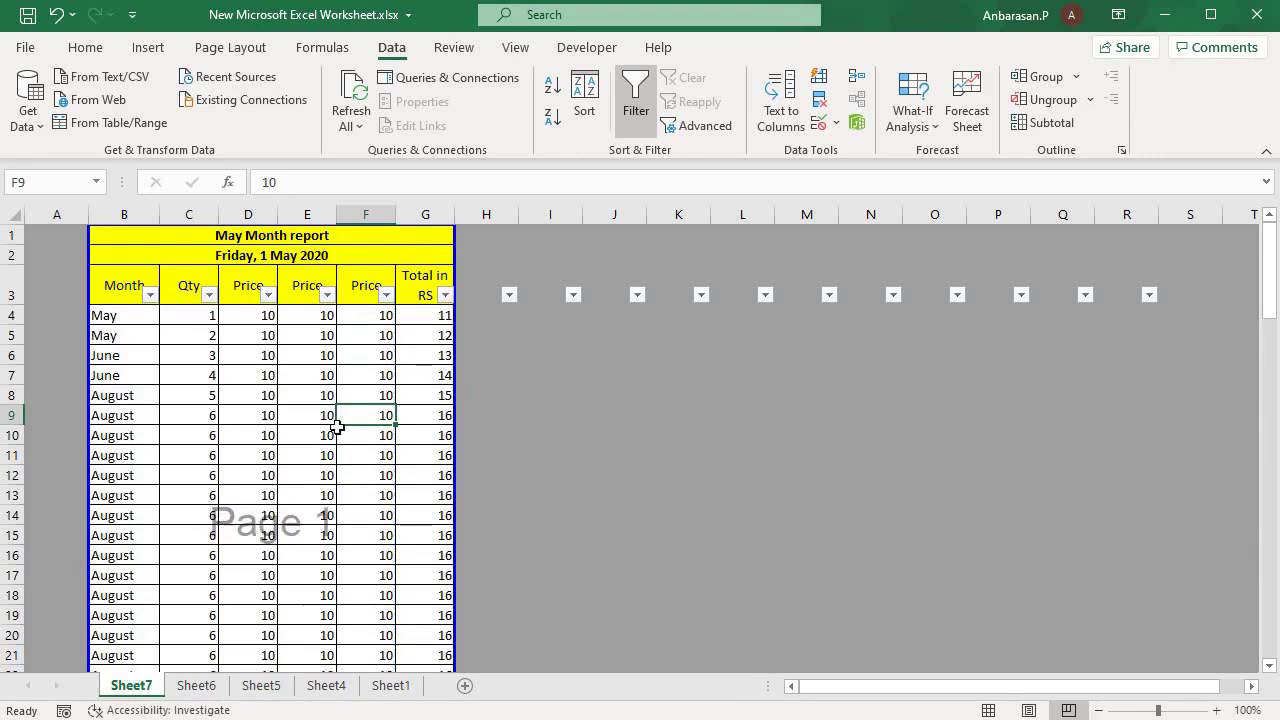
Page through the print preview to check which pages carry the column headings, and return to the worksheet.
key("ctrl+p")
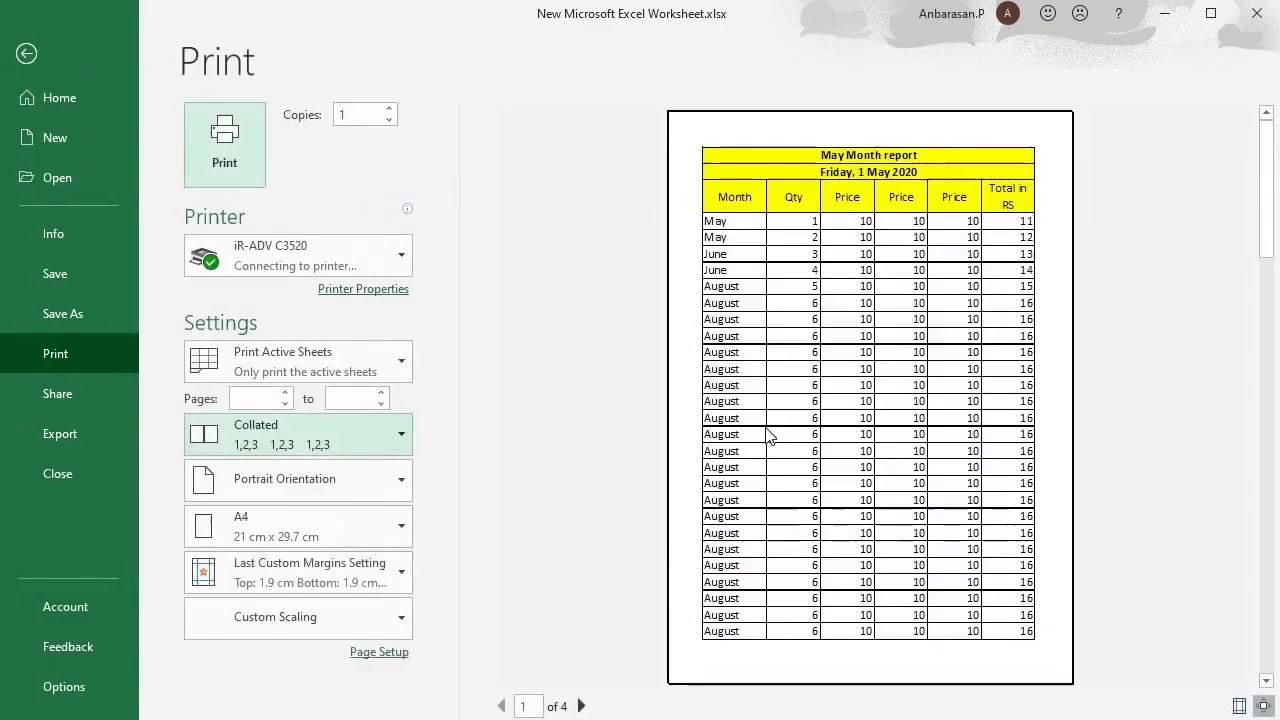
scroll(940, 292, "down", 1)
scroll(938, 295, "down", 2)
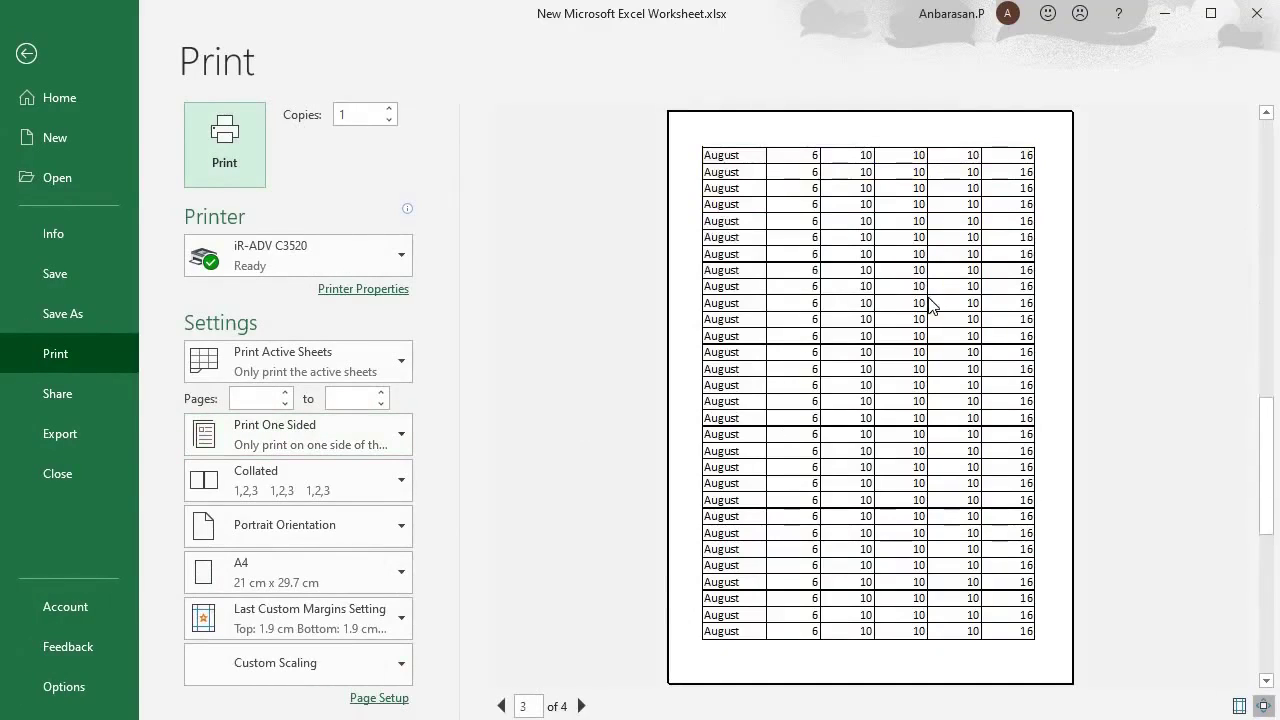
scroll(930, 305, "up", 3)
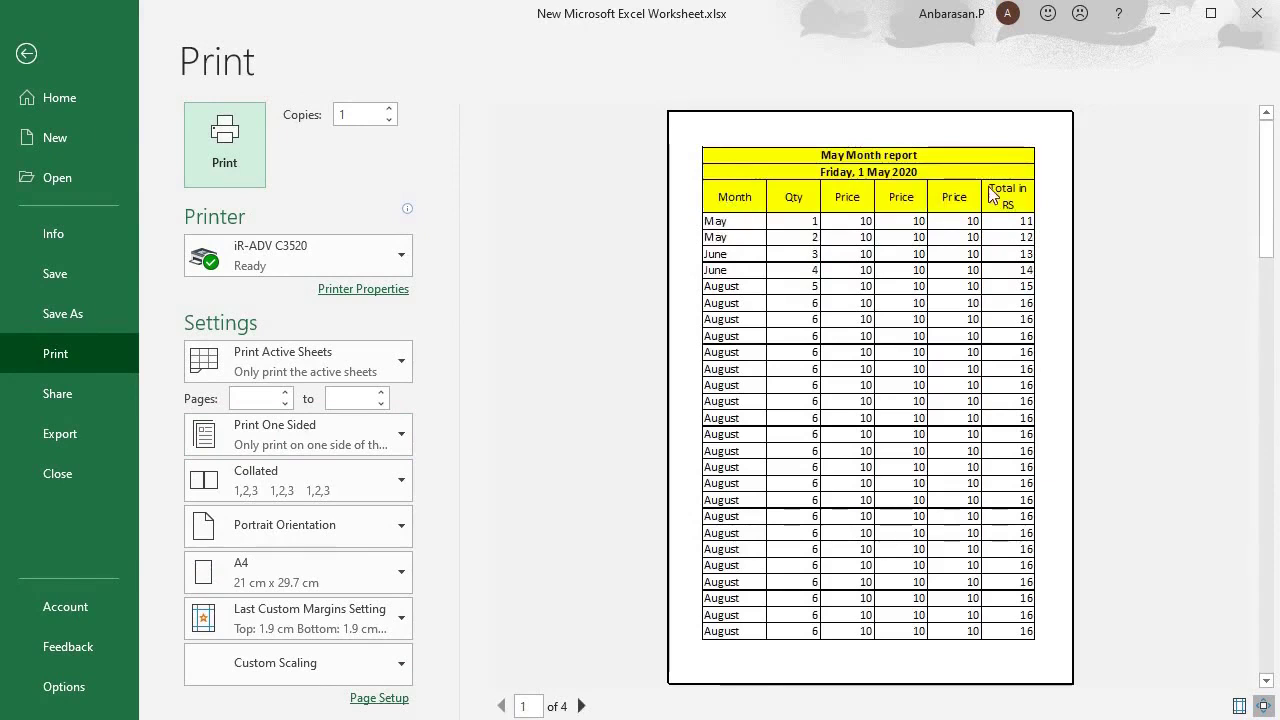
scroll(805, 327, "down", 3)
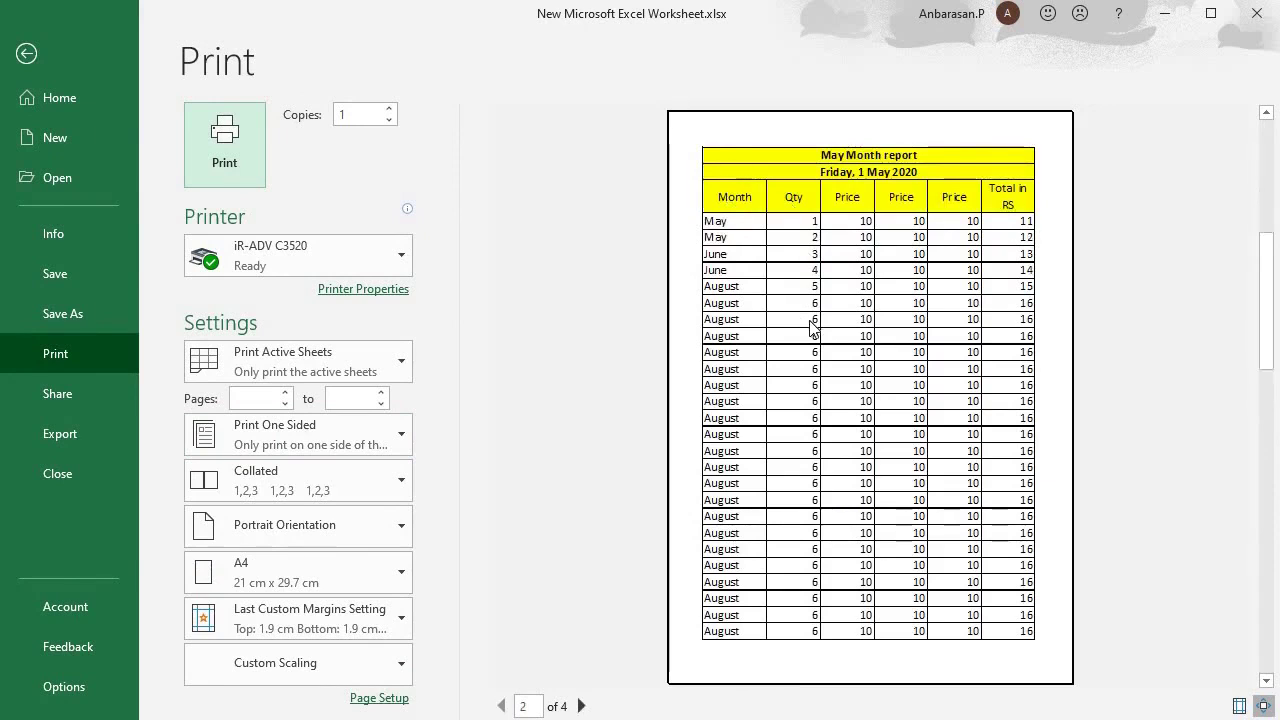
scroll(815, 329, "up", 3)
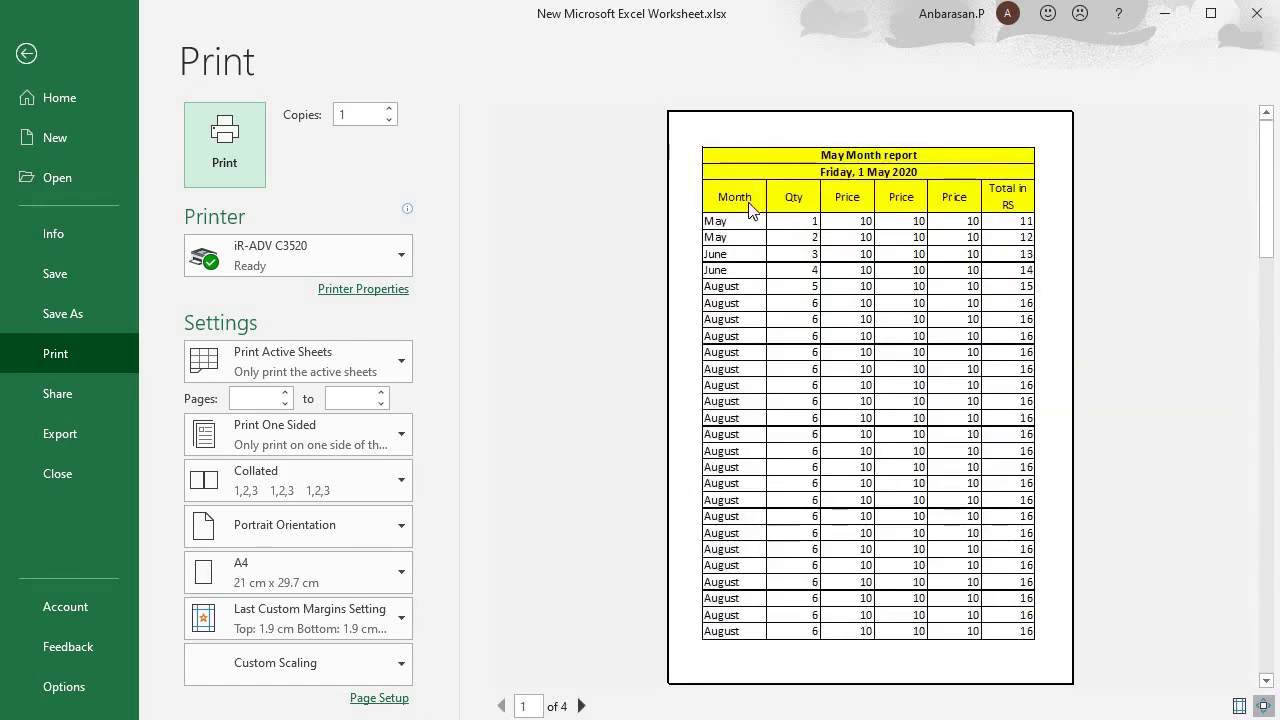
left_click(536, 225)
left_click(27, 54)
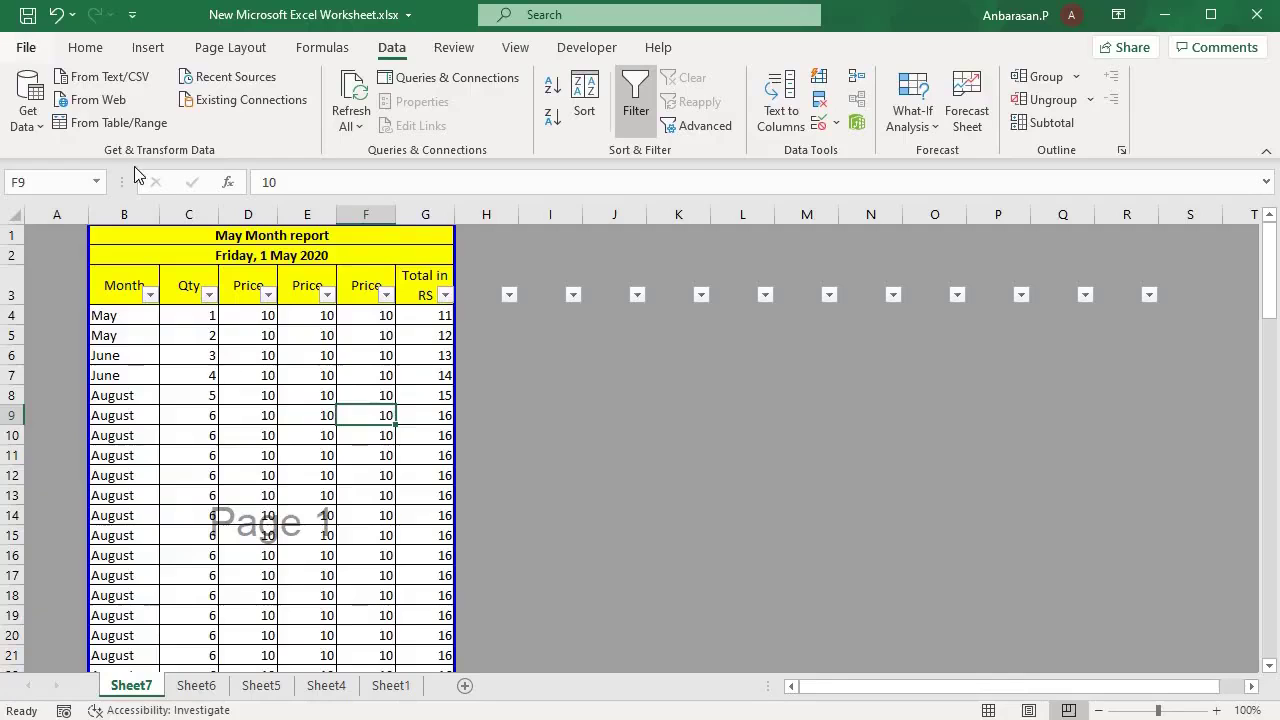
Set the Month/Qty/Price heading row, $3:$3, as the row to repeat at the top of every printed page.
left_click(243, 331)
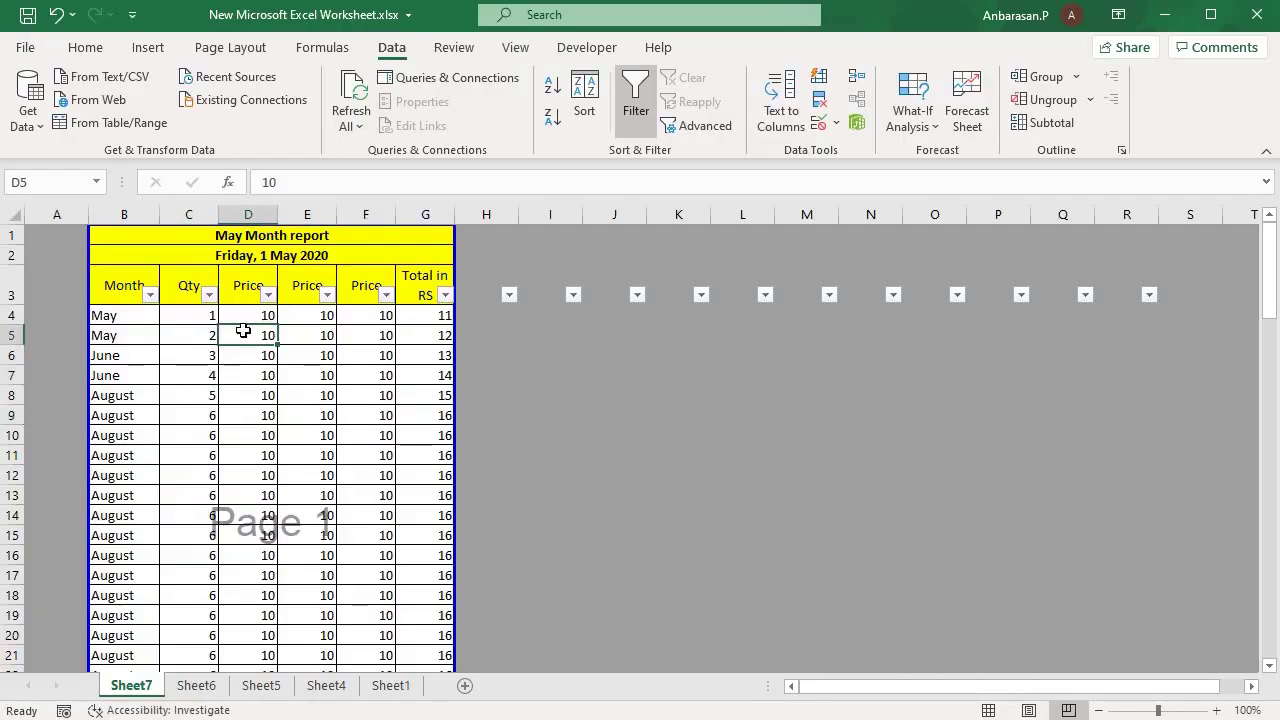
left_click(244, 50)
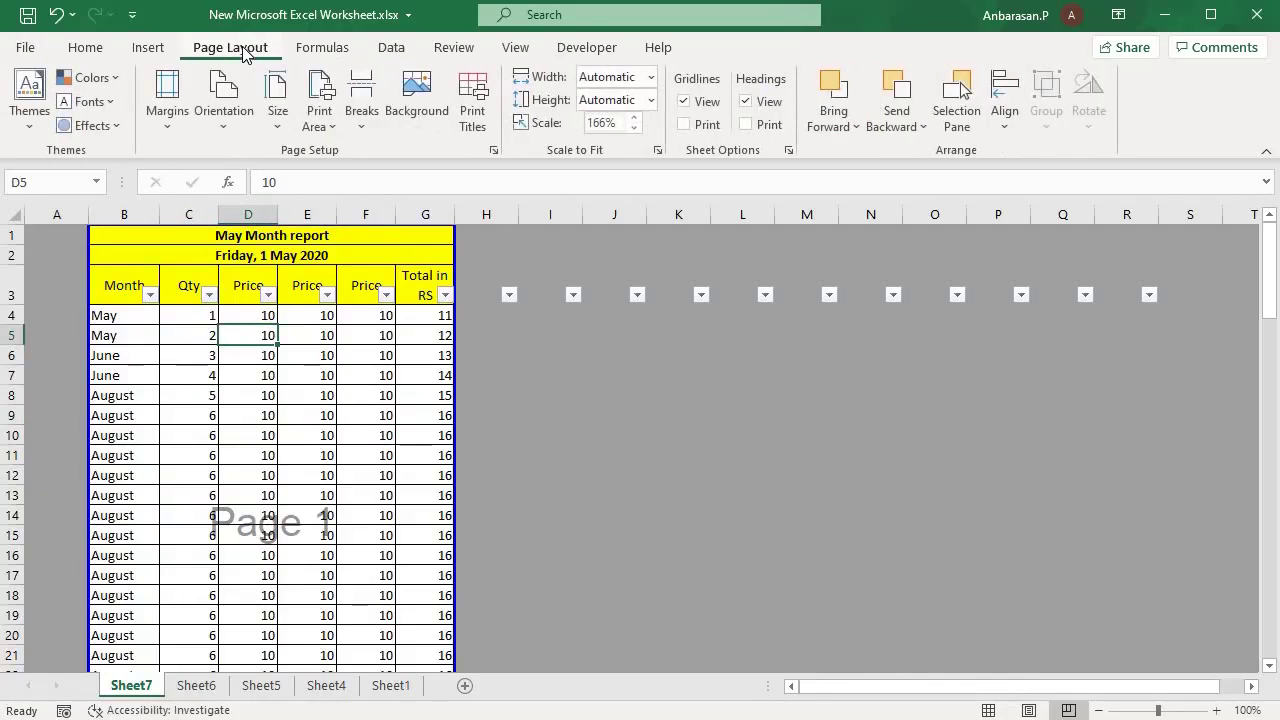
left_click(473, 100)
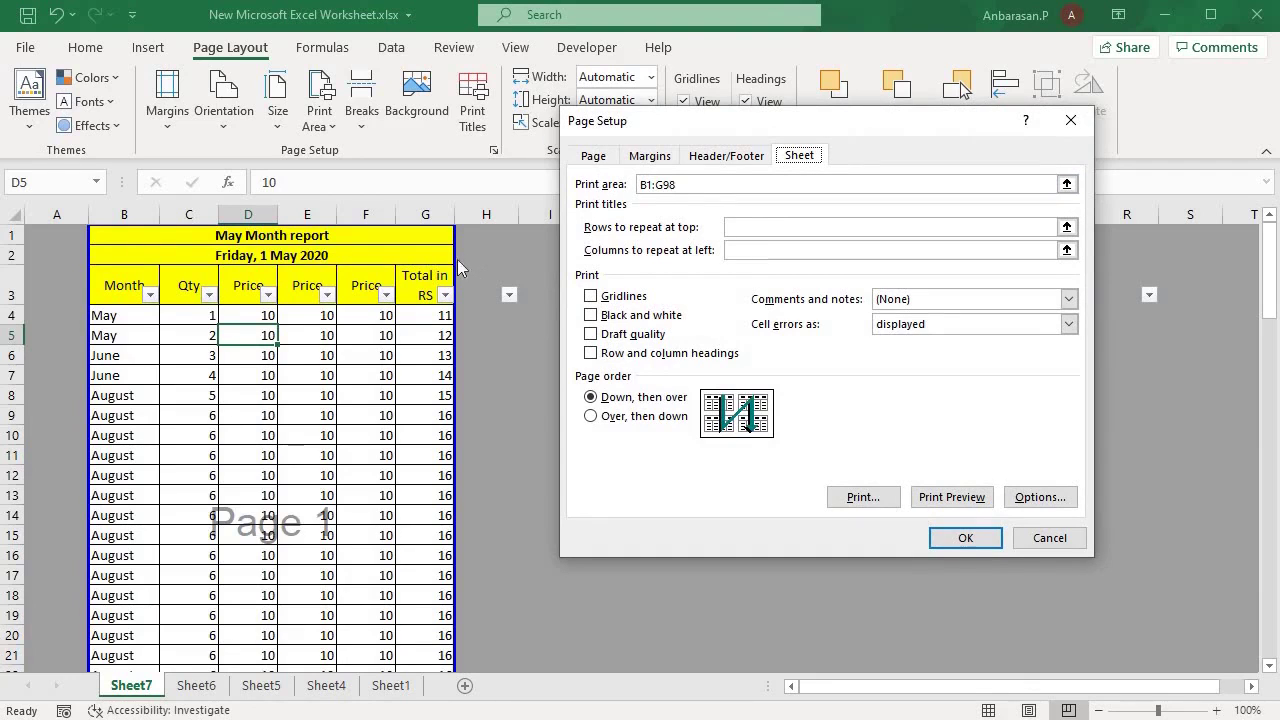
left_click(751, 228)
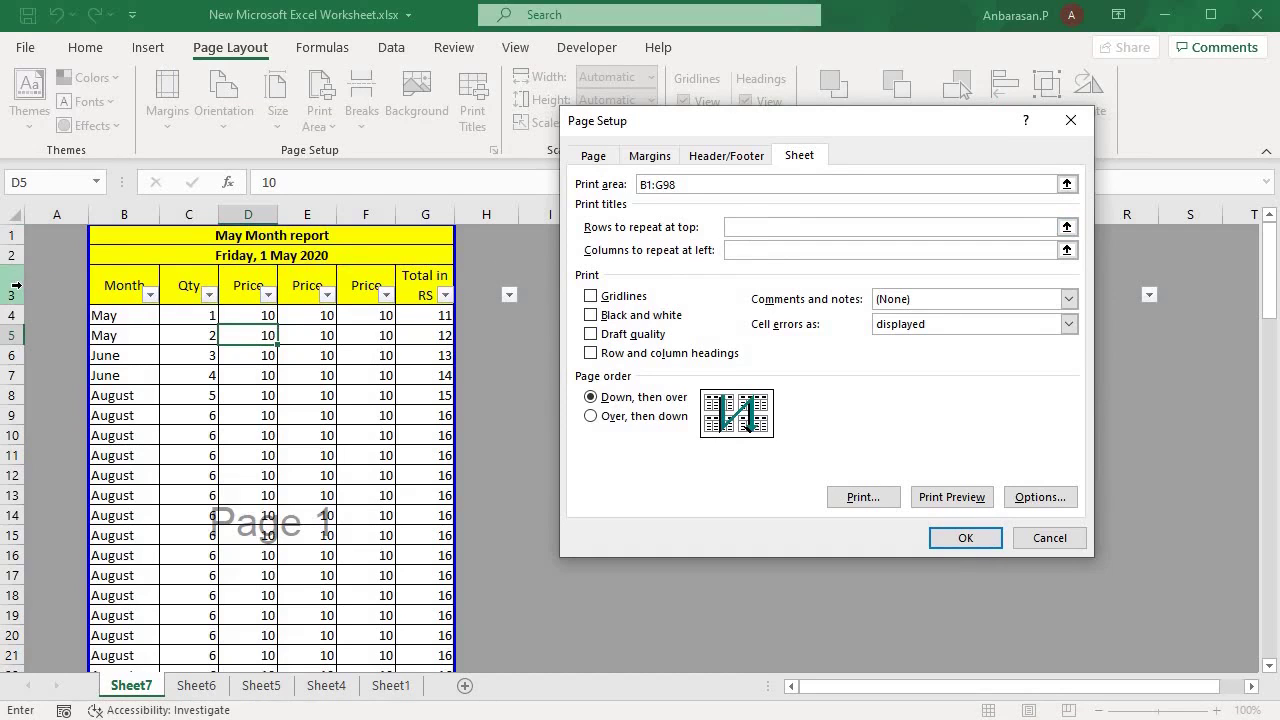
left_click(20, 292)
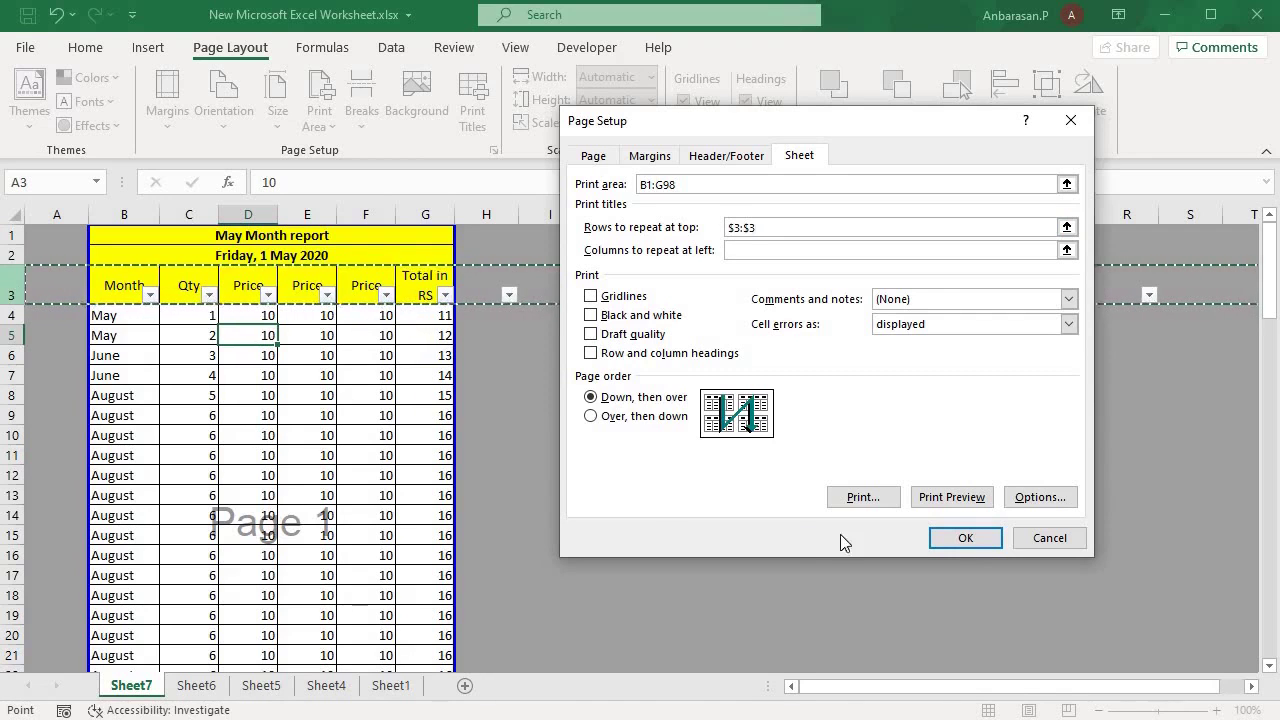
left_click(965, 539)
left_click(401, 419)
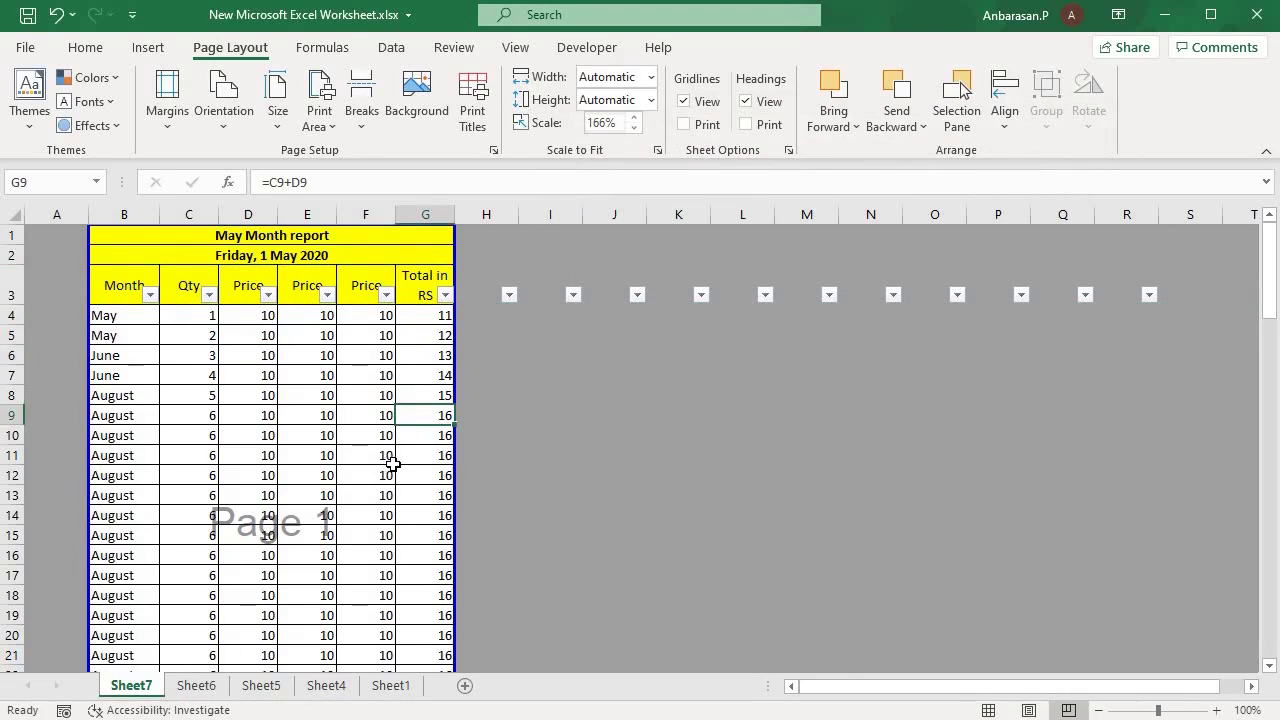
Check the repeated heading row on the report's pages in the print preview and return to the worksheet.
key("ctrl+p")
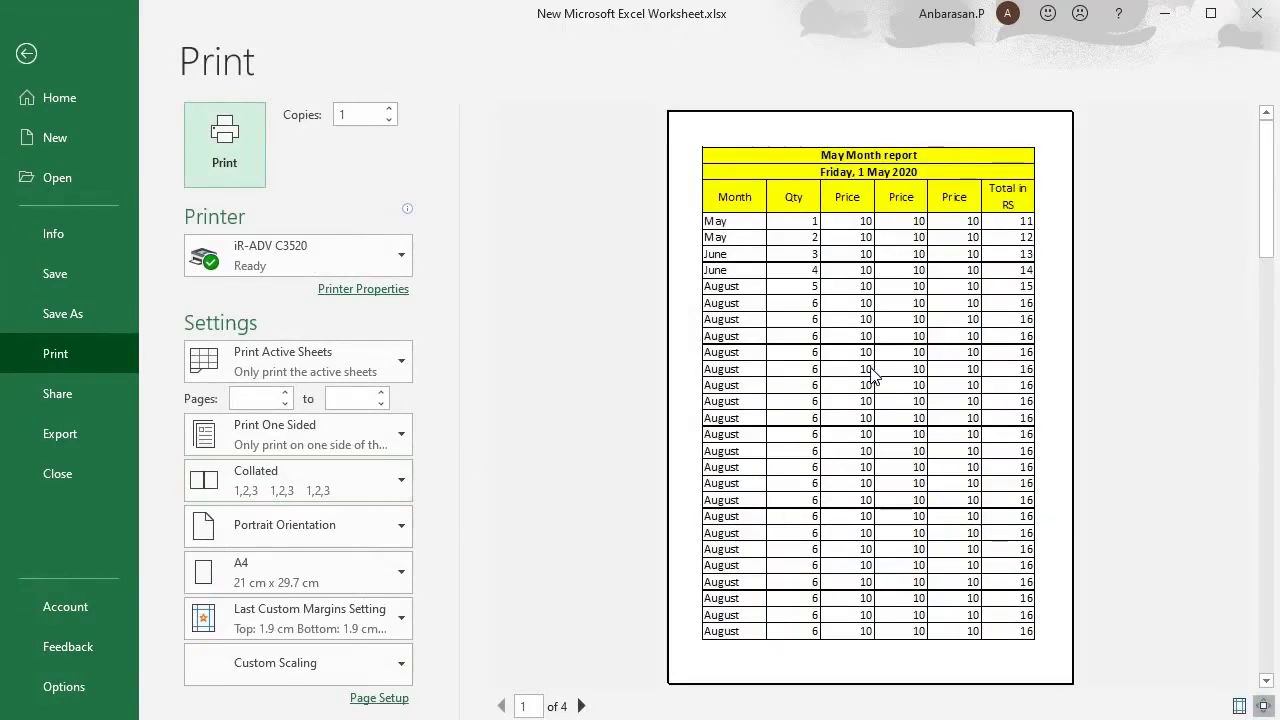
scroll(872, 374, "down", 3)
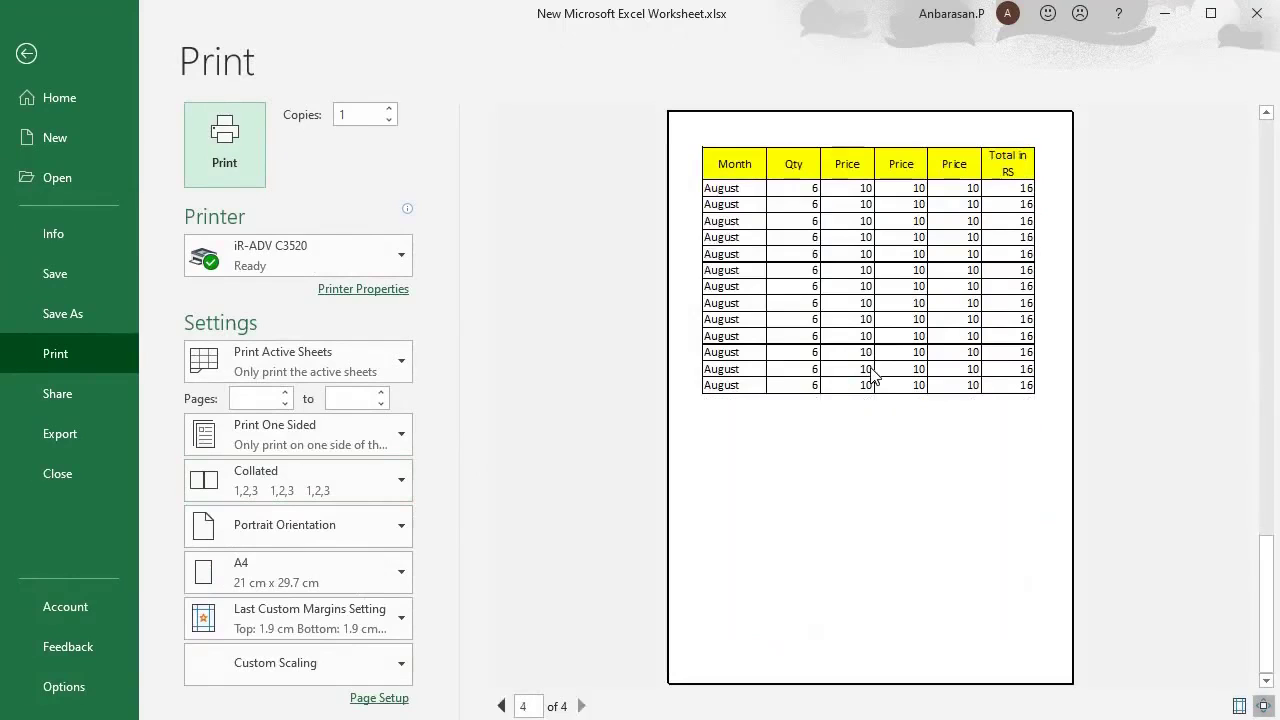
scroll(872, 374, "up", 3)
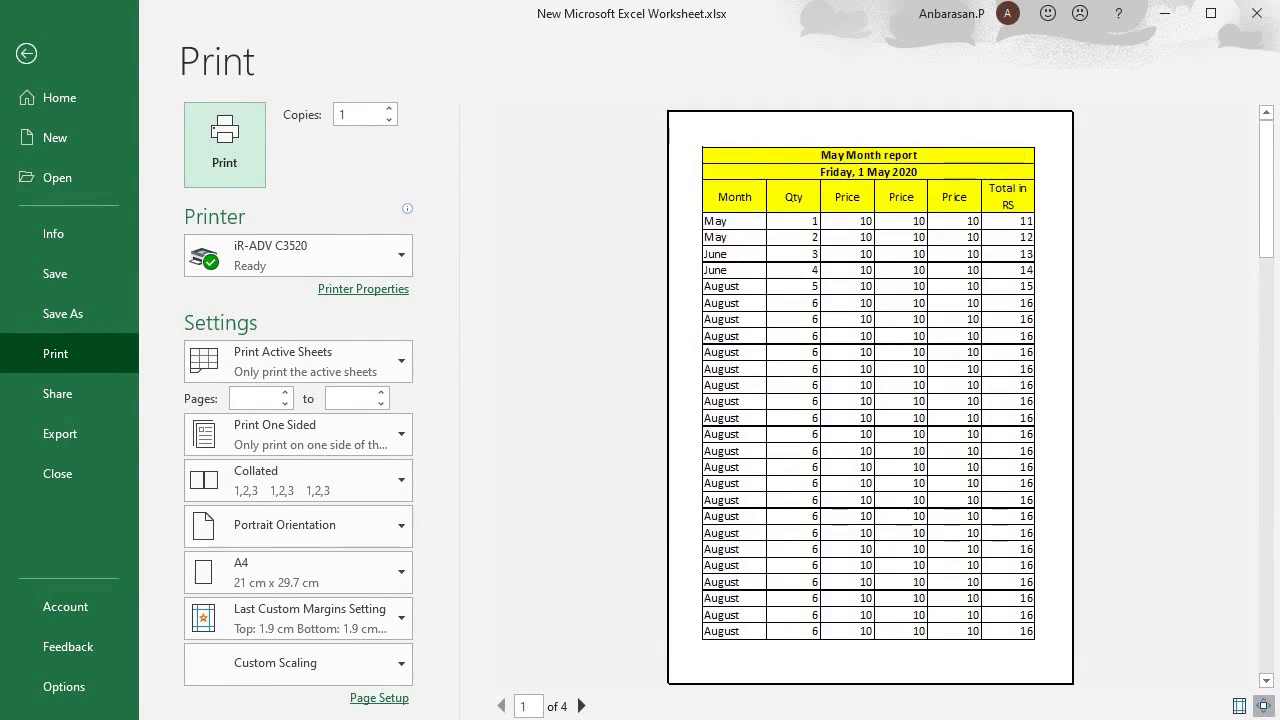
left_click(51, 50)
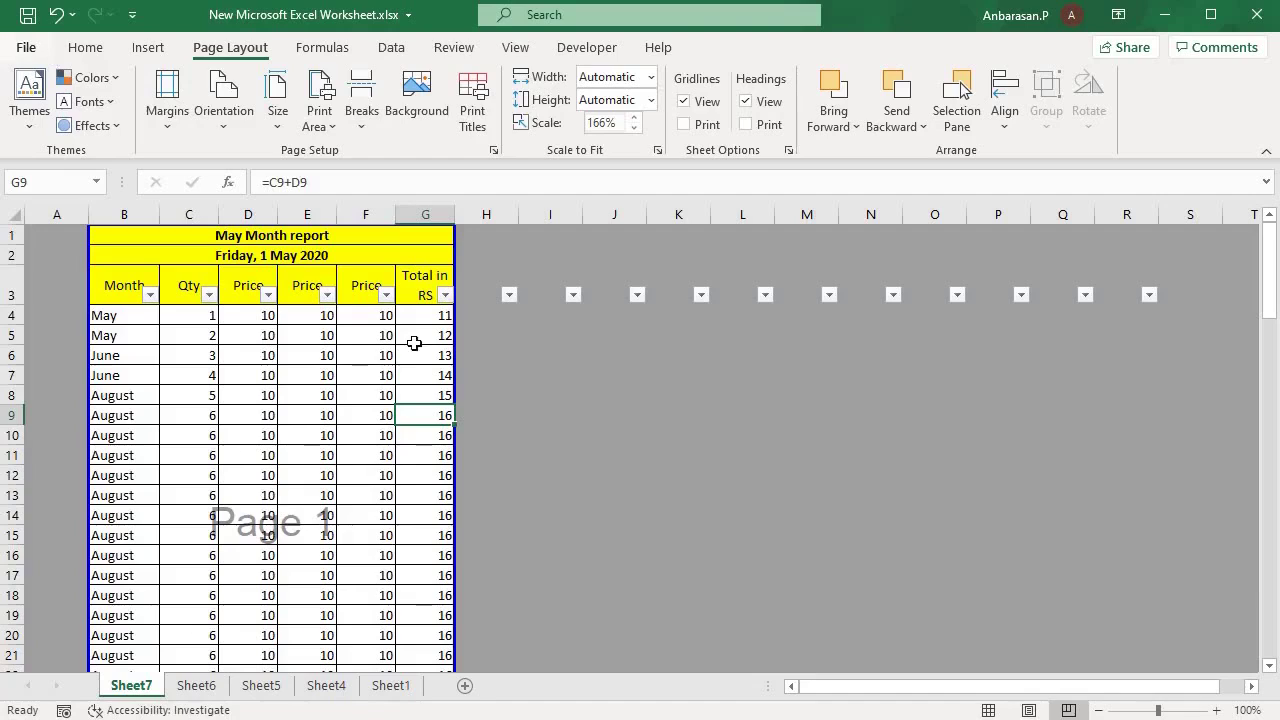
Look through the report's rows and page breaks in Page Break Preview.
left_click(178, 358)
scroll(156, 346, "down", 9)
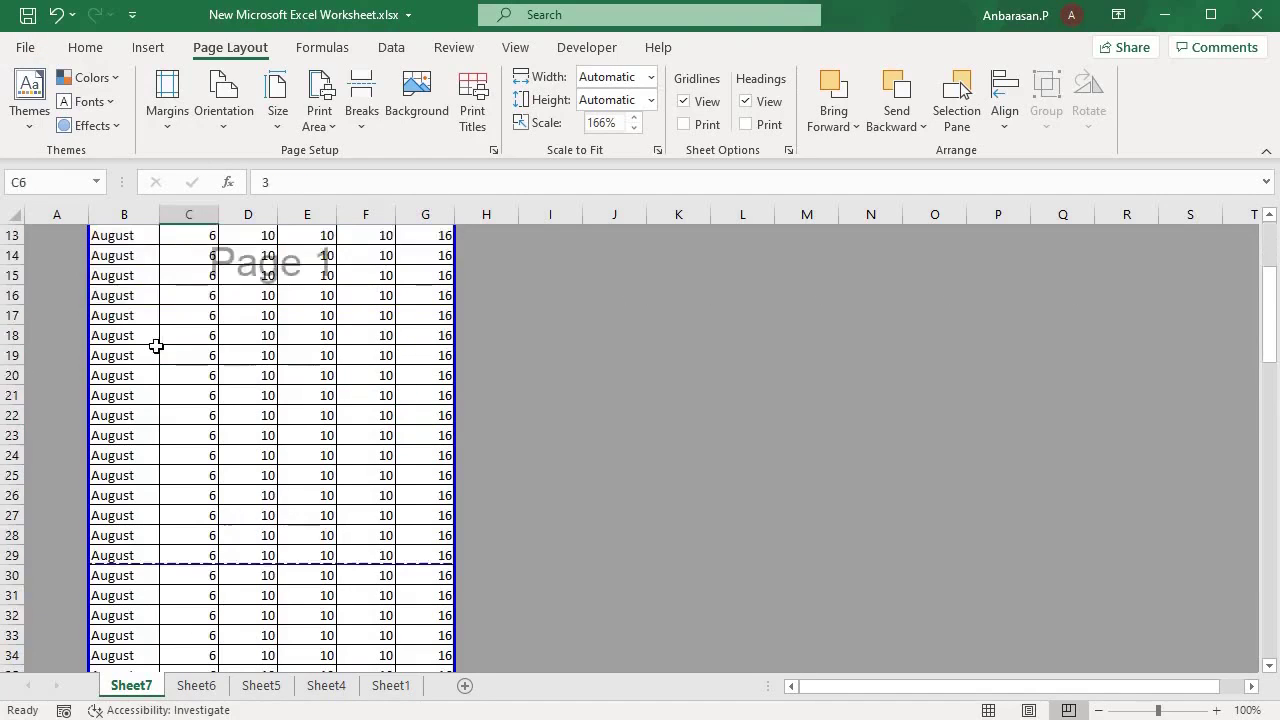
scroll(156, 346, "down", 13)
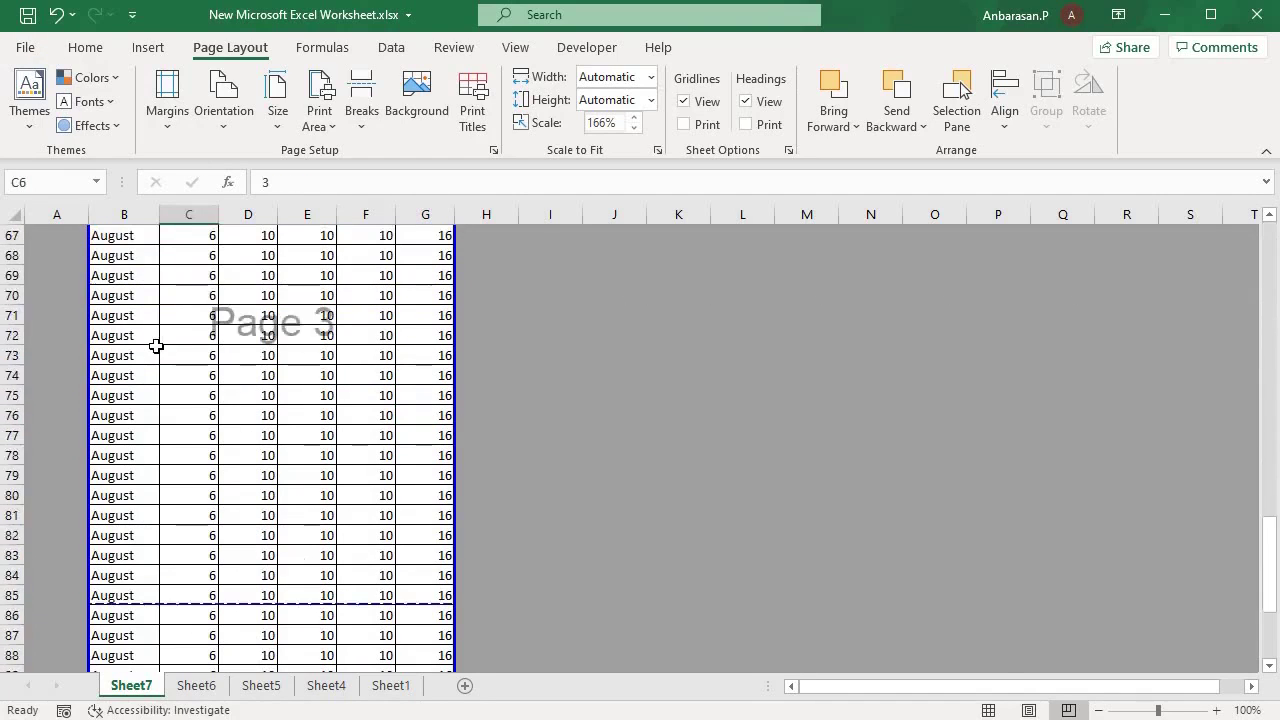
scroll(156, 346, "up", 11)
scroll(156, 346, "up", 11)
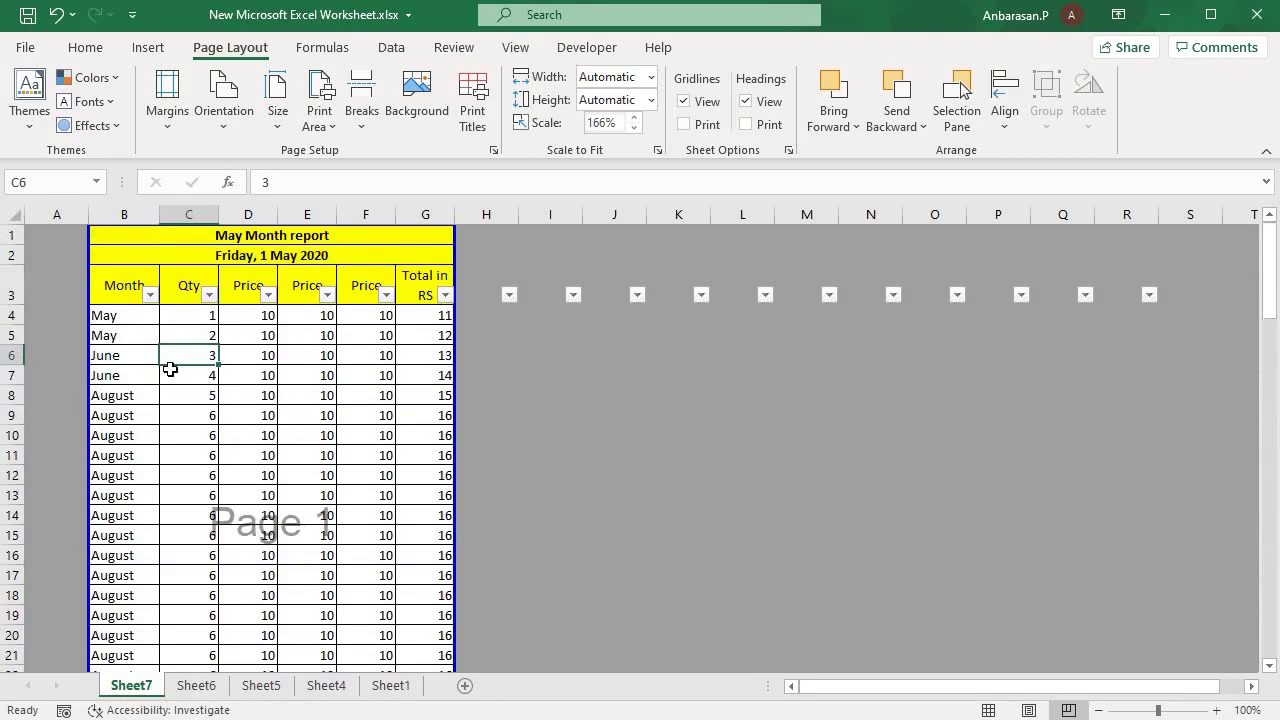
scroll(168, 366, "down", 6)
scroll(170, 370, "down", 2)
scroll(170, 370, "up", 8)
left_click(291, 380)
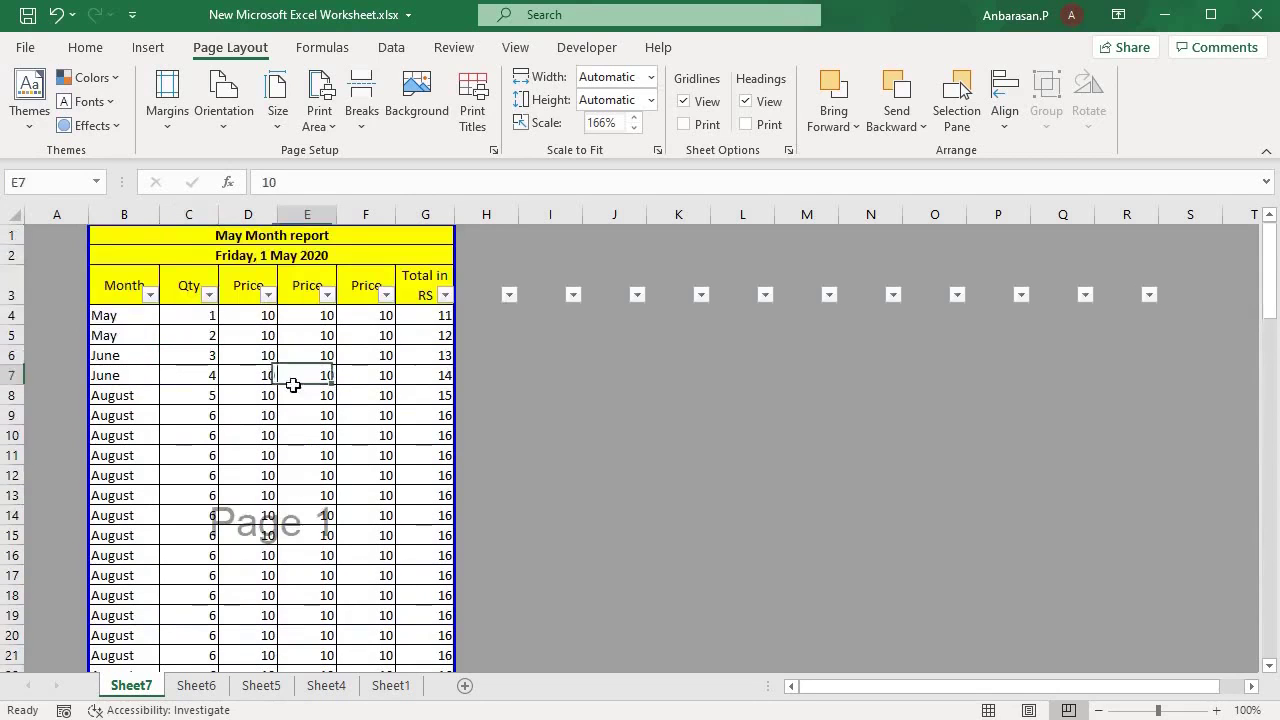
left_click(295, 414)
left_click(308, 396)
left_click_drag(322, 241, 330, 297)
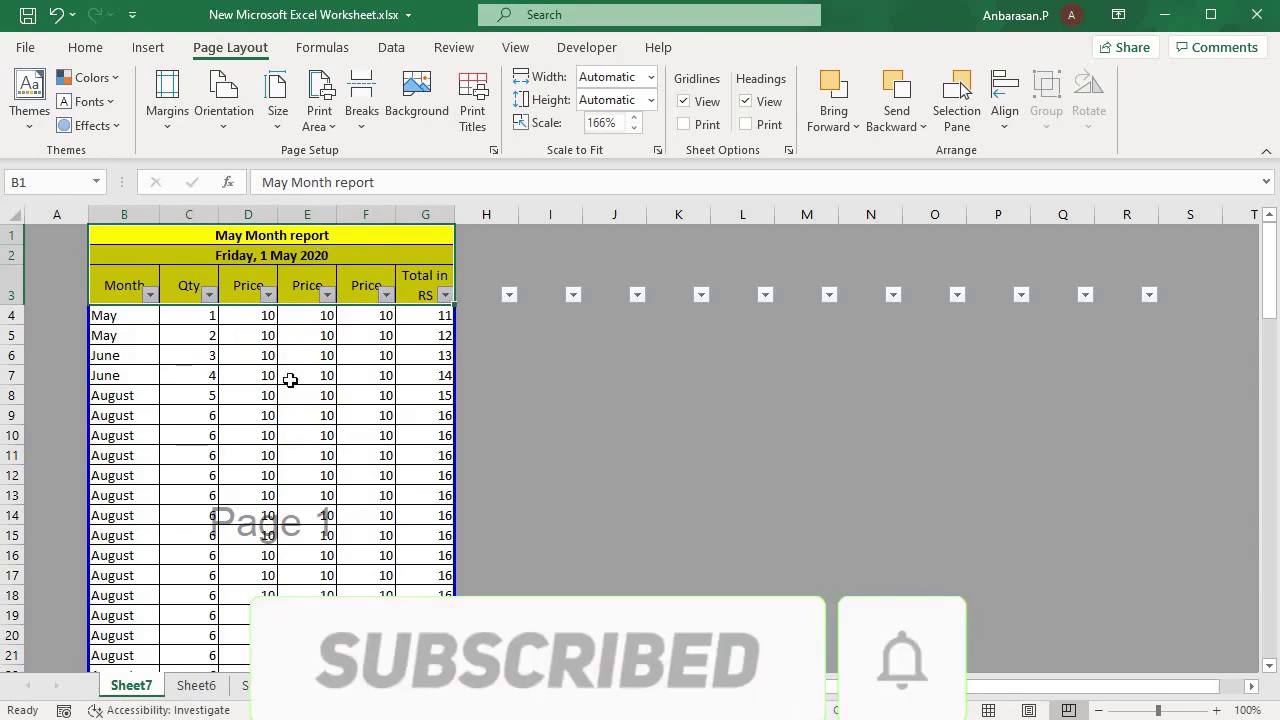
left_click(241, 391)
left_click(203, 358)
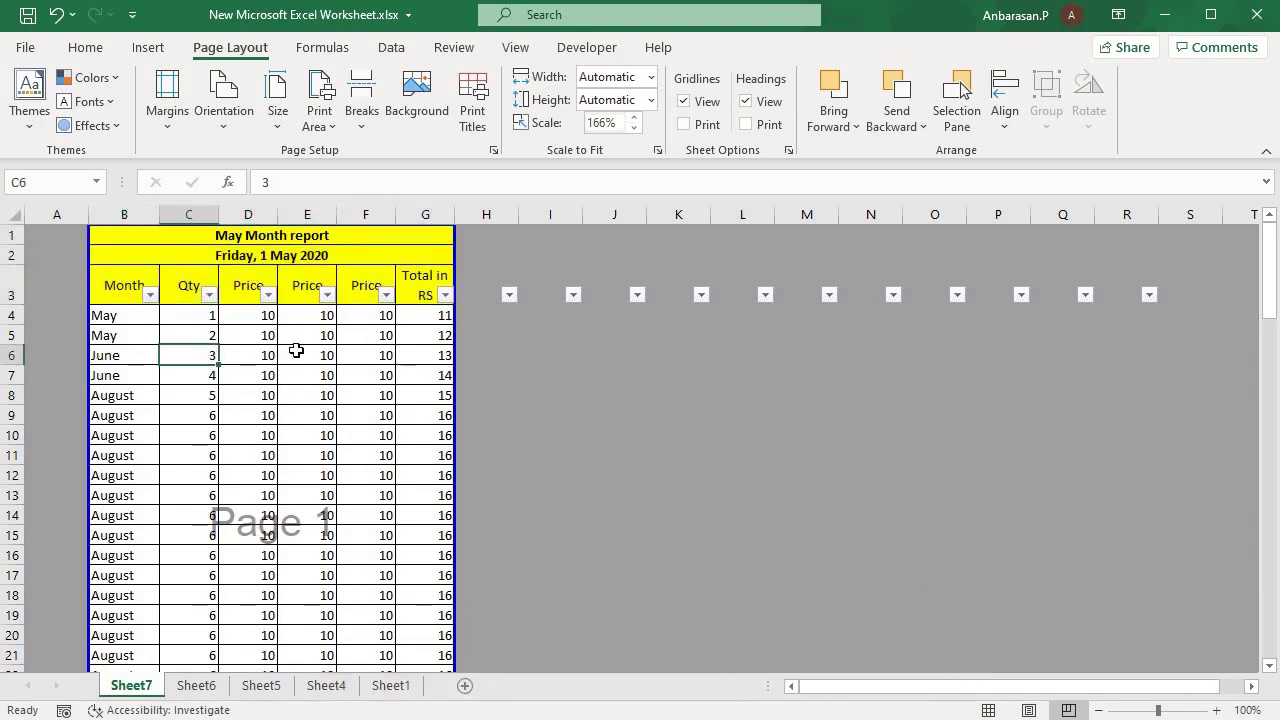
left_click(300, 355)
left_click_drag(170, 240, 177, 283)
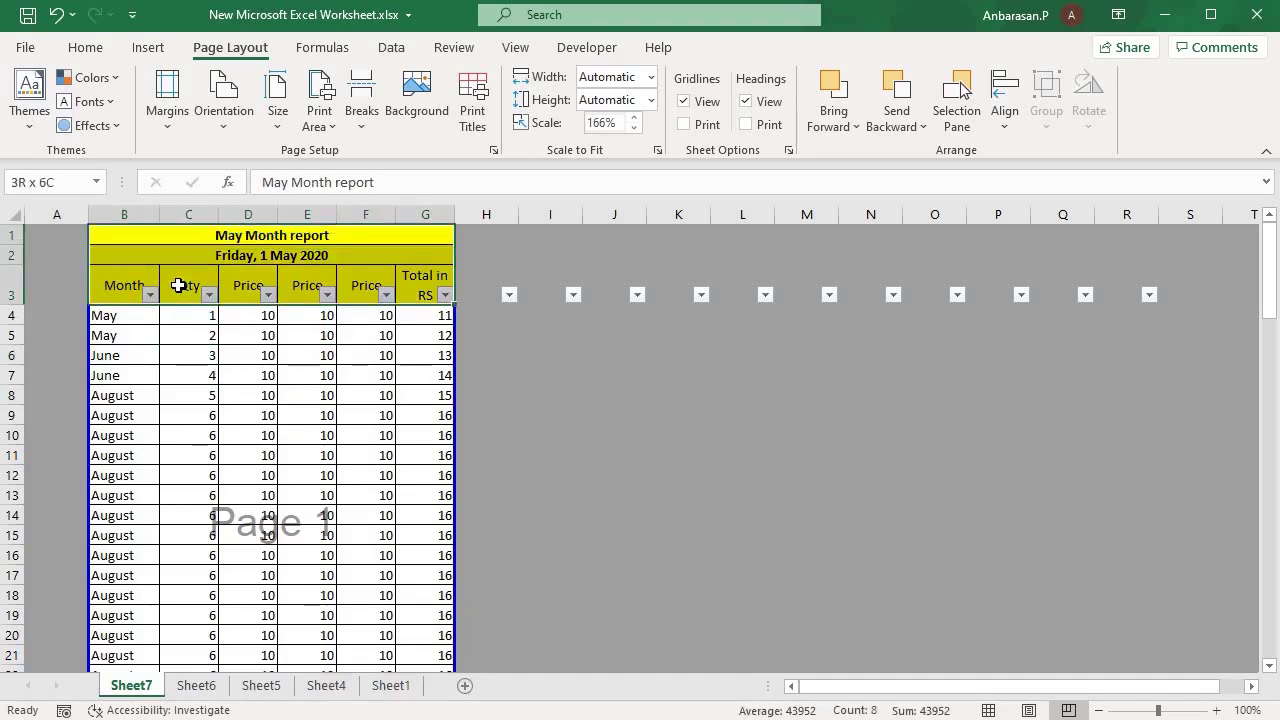
left_click(140, 285)
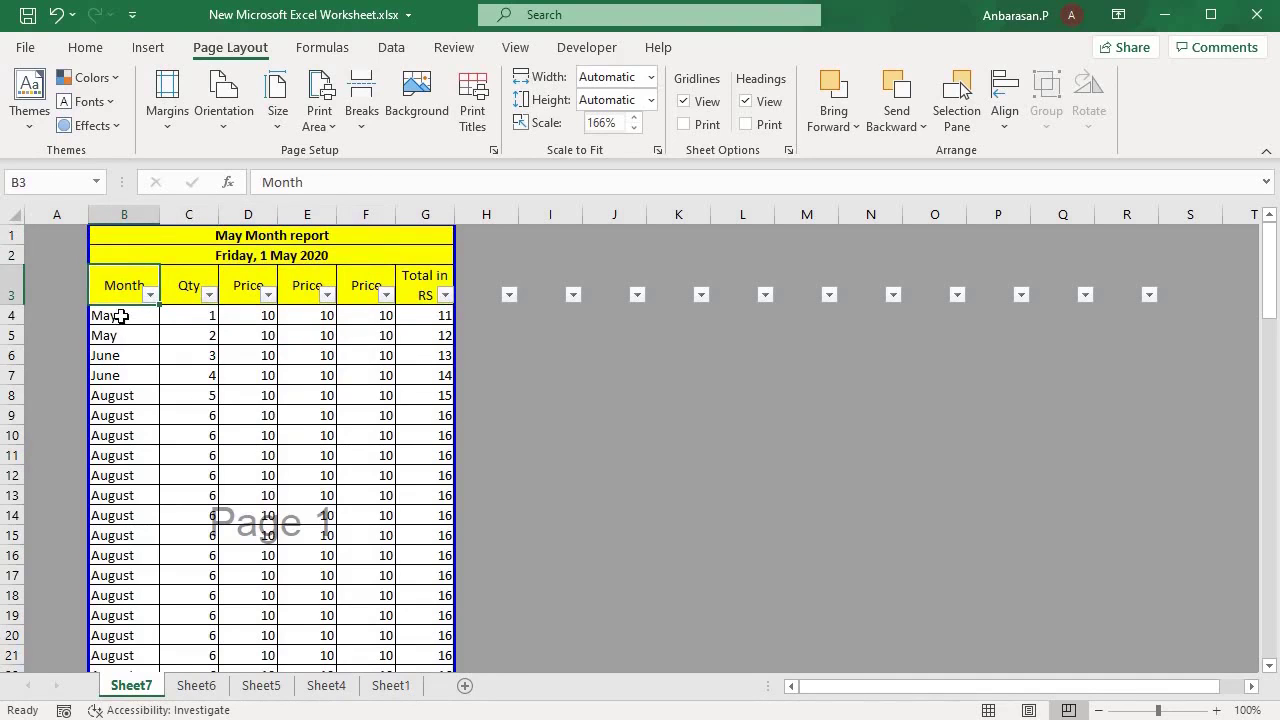
Freeze the panes at cell B4 to keep the report's title and heading rows in view.
left_click(123, 318)
left_click(126, 296)
left_click(135, 316)
left_click(136, 357)
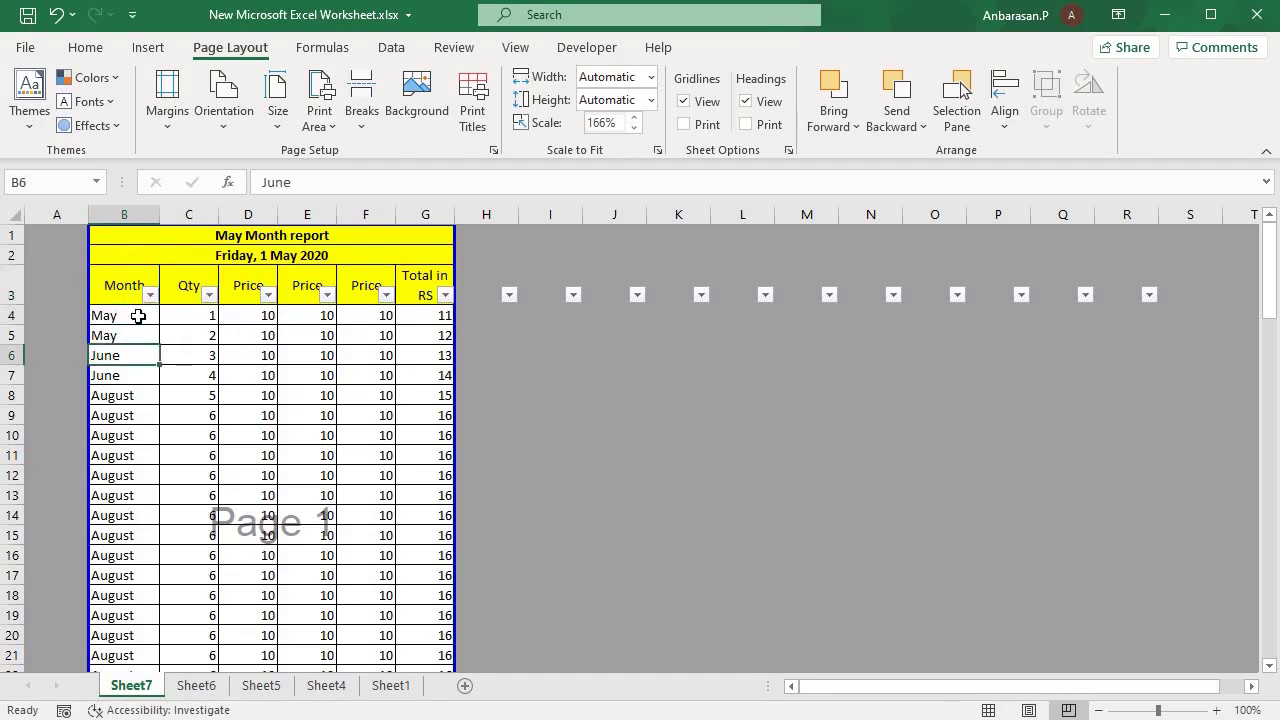
left_click(138, 315)
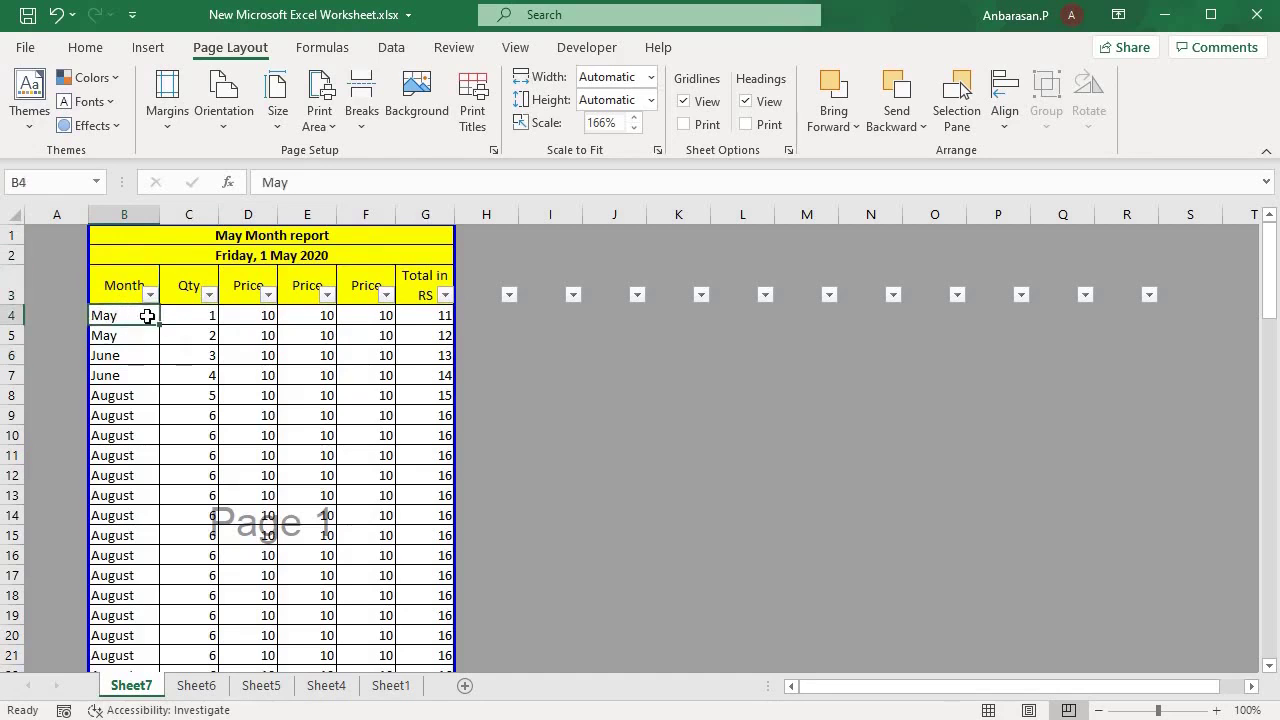
left_click(514, 50)
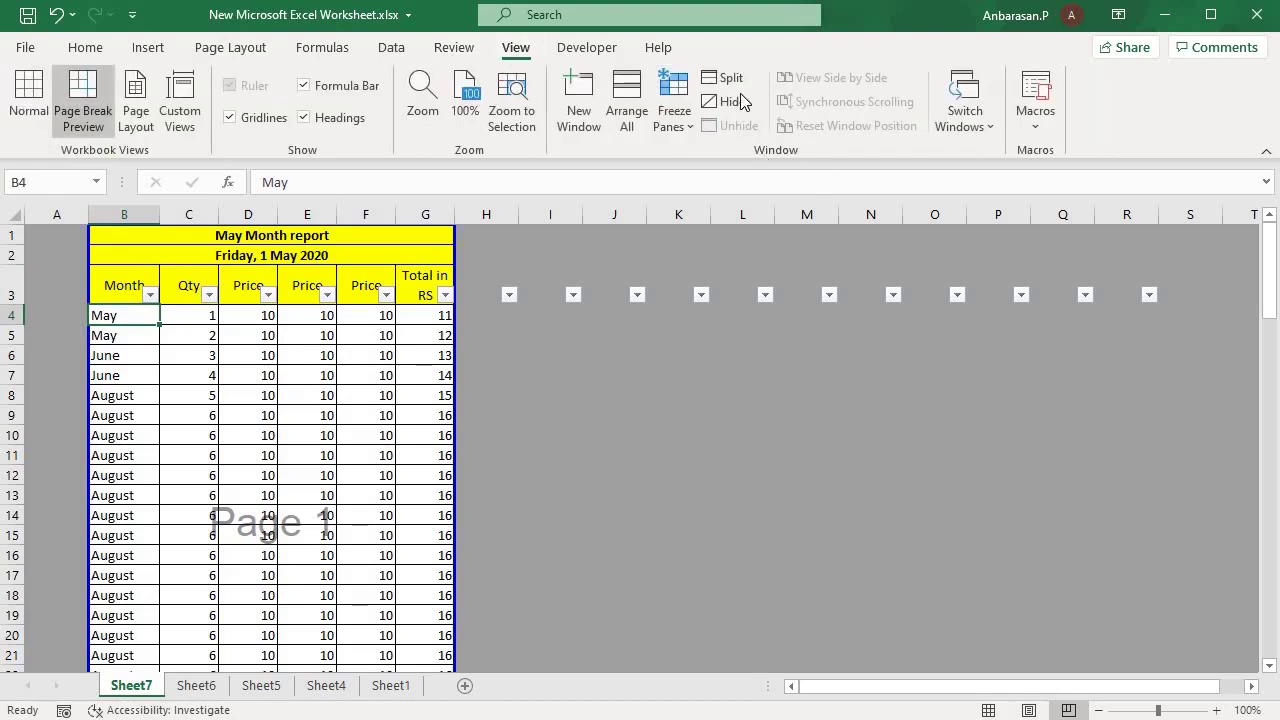
left_click(674, 103)
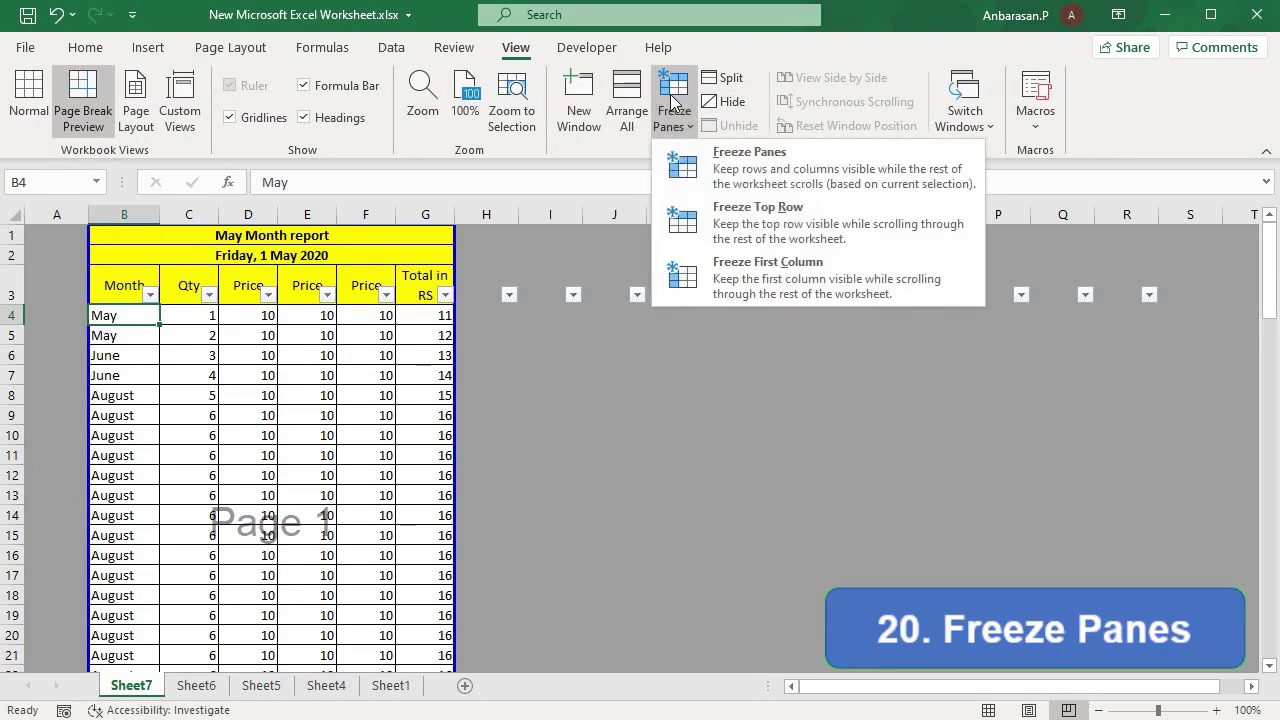
left_click(779, 176)
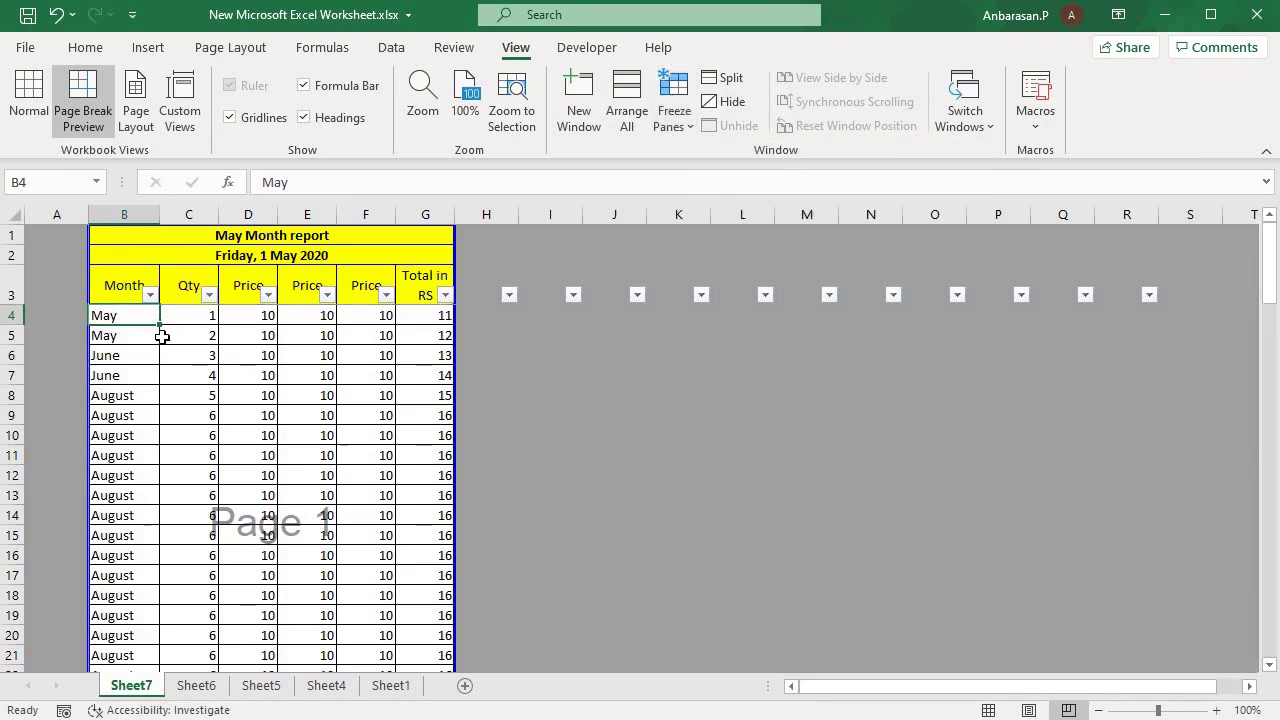
Scroll through the report's rows to check the frozen title and heading rows.
left_click(205, 336)
scroll(208, 345, "down", 5)
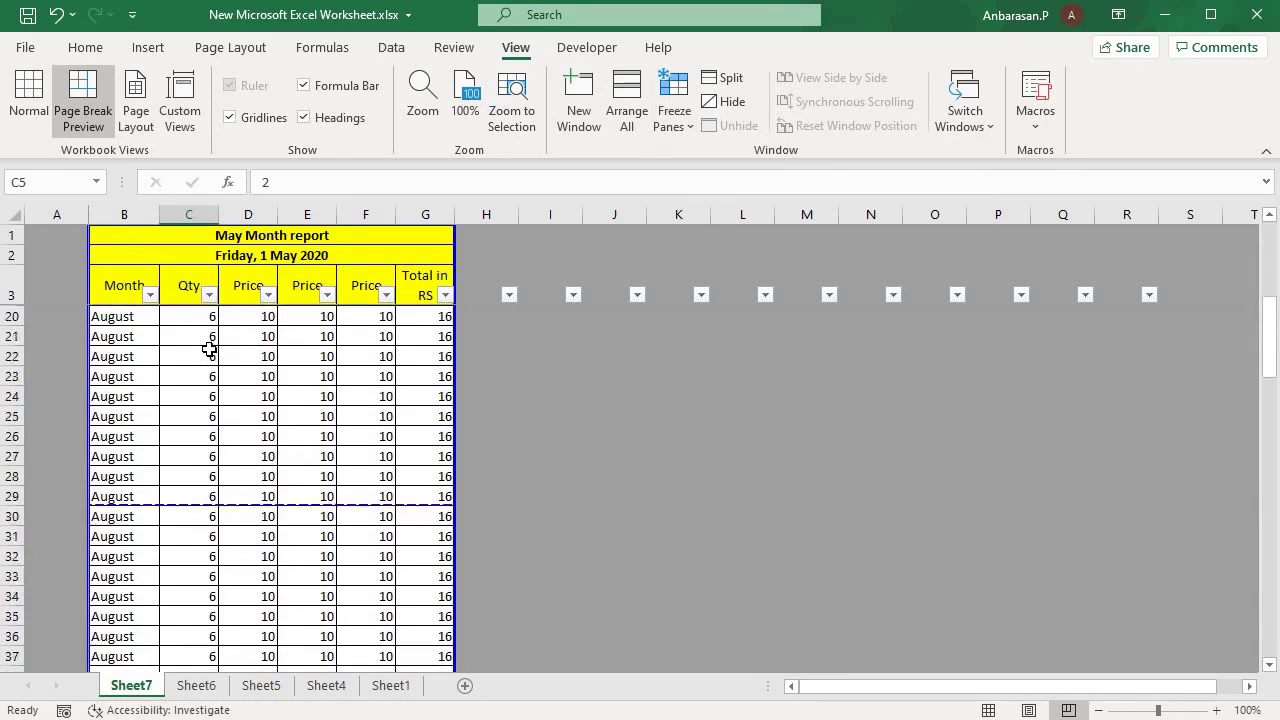
scroll(208, 348, "down", 10)
scroll(208, 348, "up", 9)
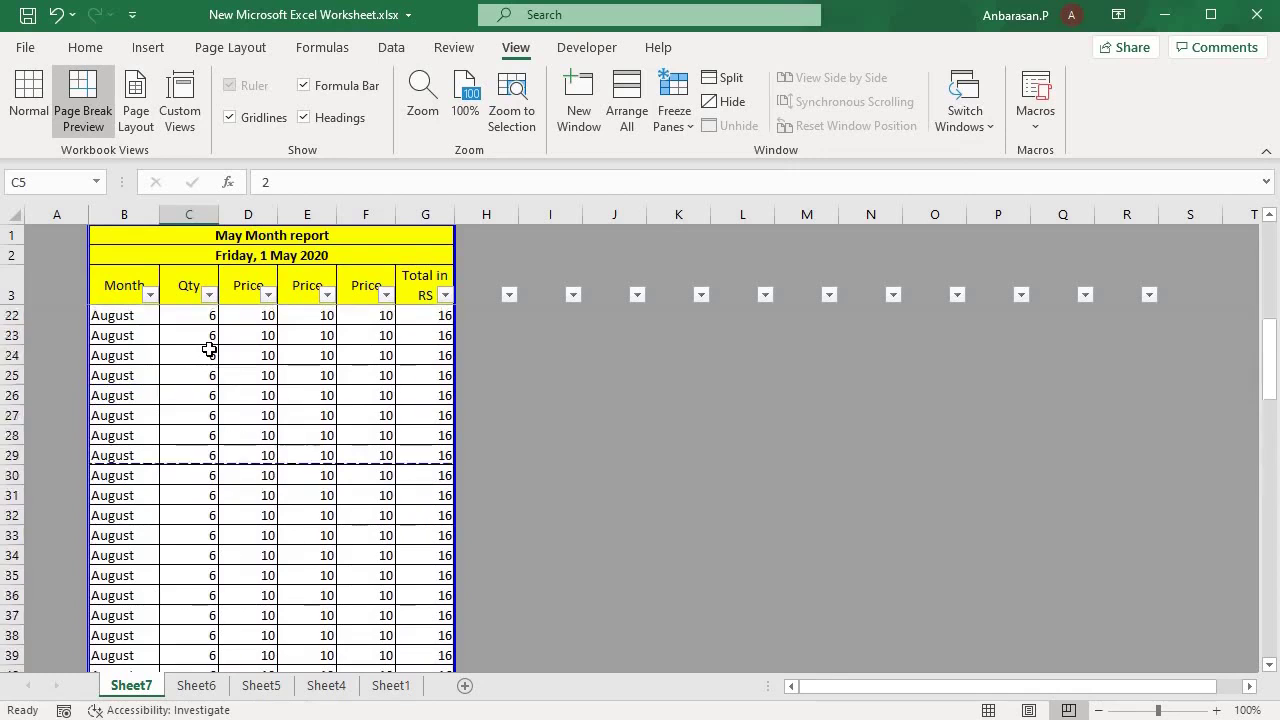
scroll(208, 348, "up", 6)
left_click(262, 397)
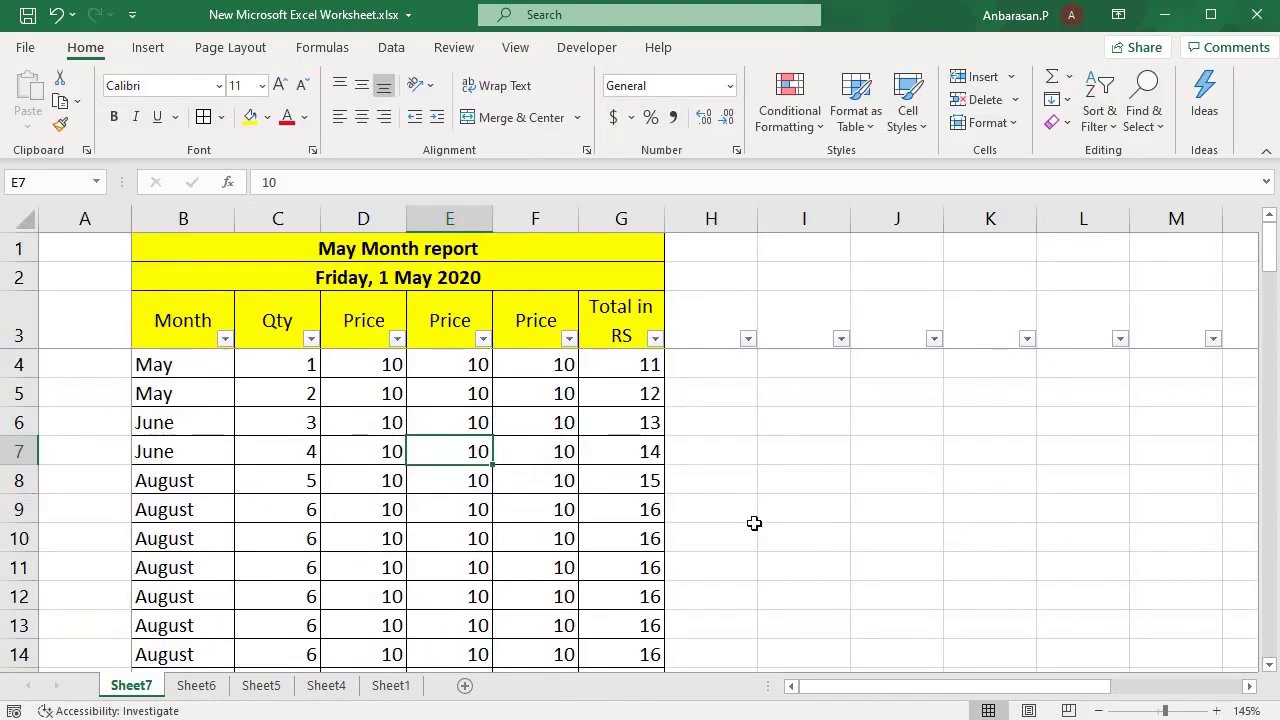
Inspect the formula behind the total in G8 without changing it.
left_click(716, 428)
left_click(774, 529)
left_click(750, 446)
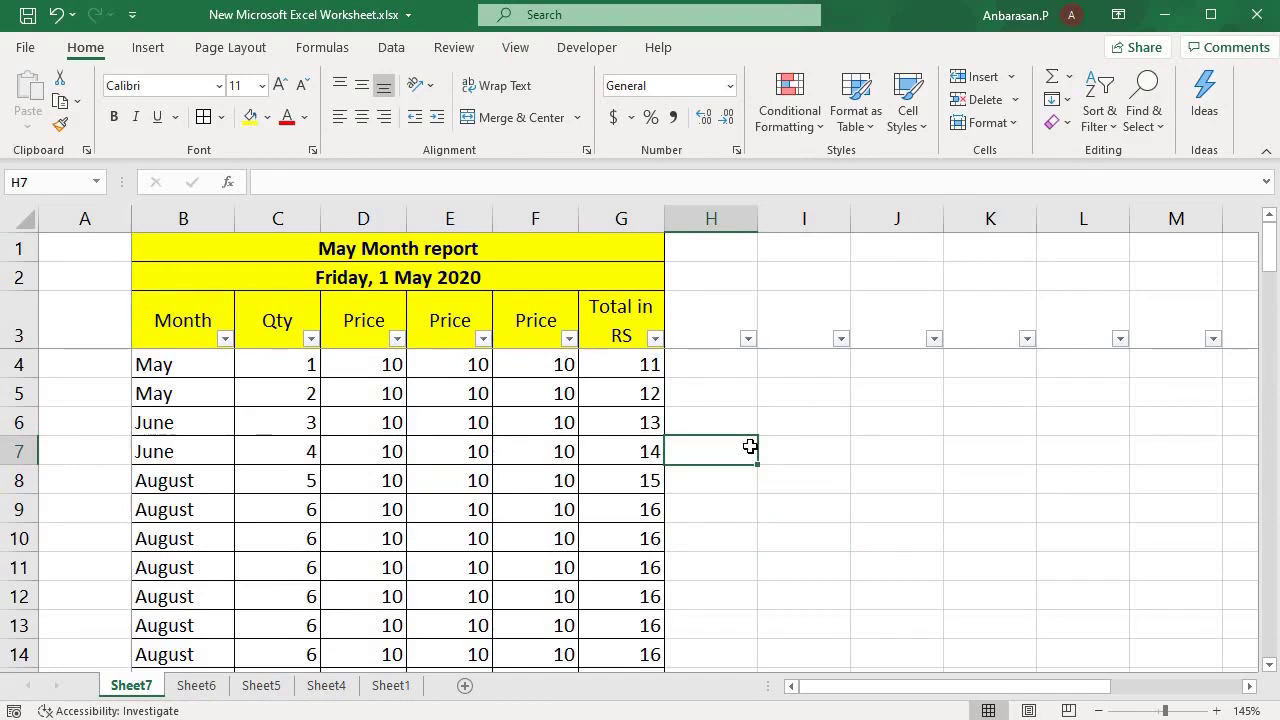
left_click(637, 391)
double_click(634, 426)
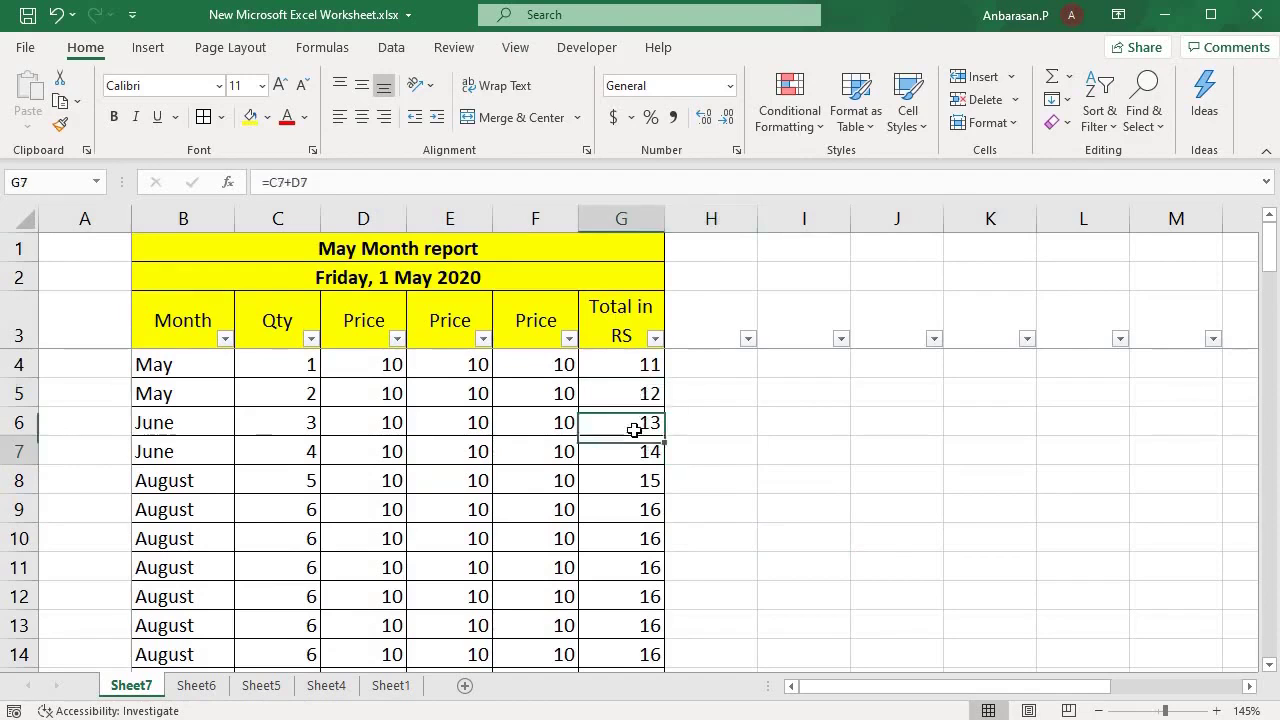
double_click(634, 480)
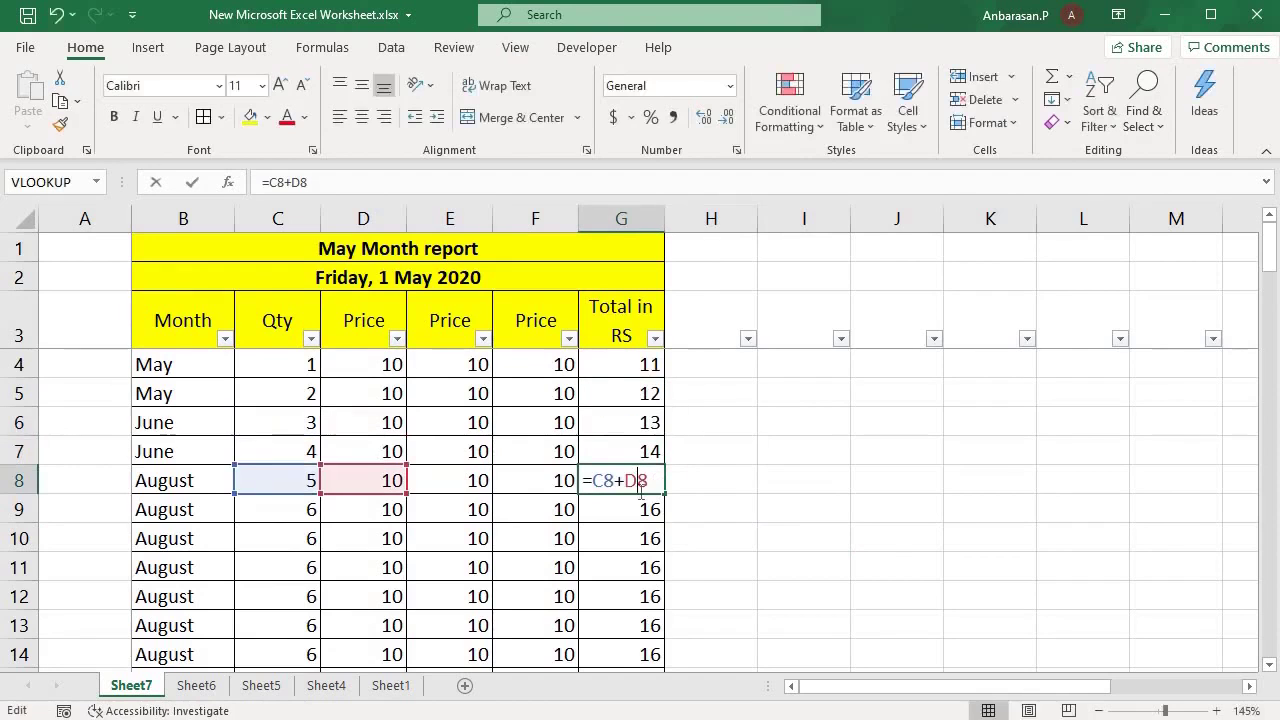
key("Escape")
left_click(714, 470)
left_click(668, 440)
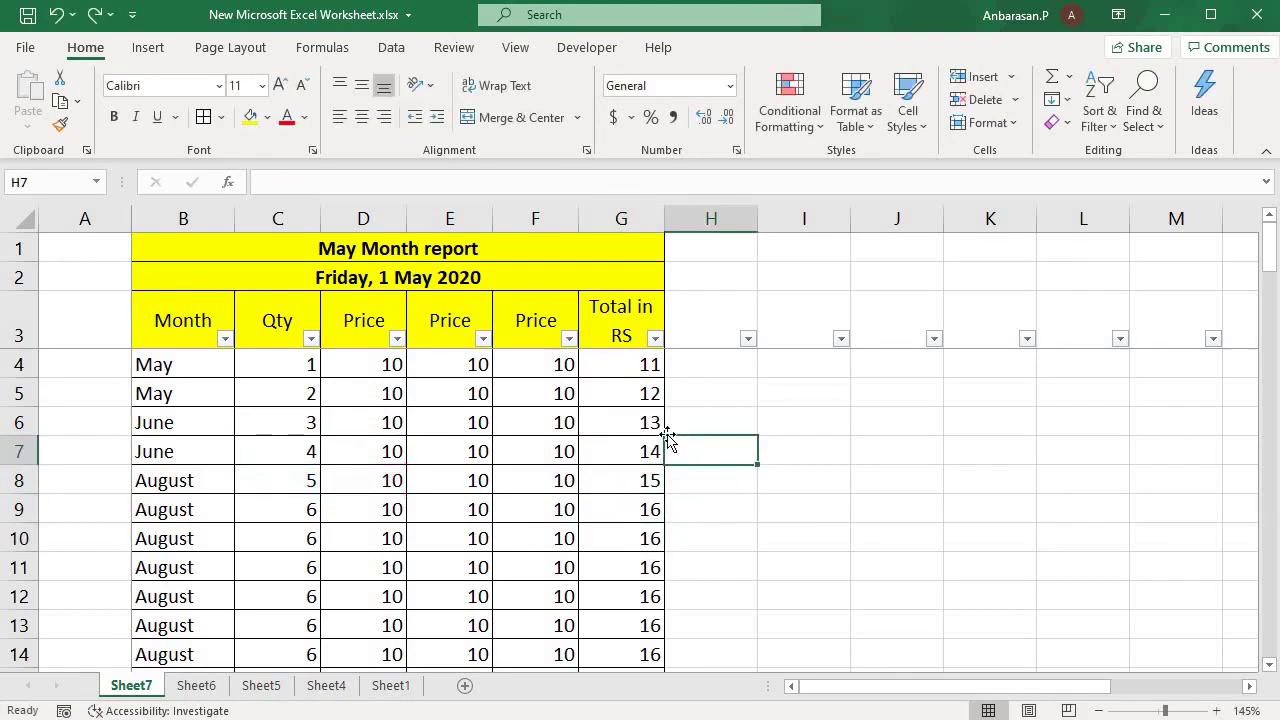
Copy the totals in G5:G10, paste them normally at M5 and inspect the formula pasted in M5.
left_click_drag(640, 393, 640, 540)
key("ctrl+c")
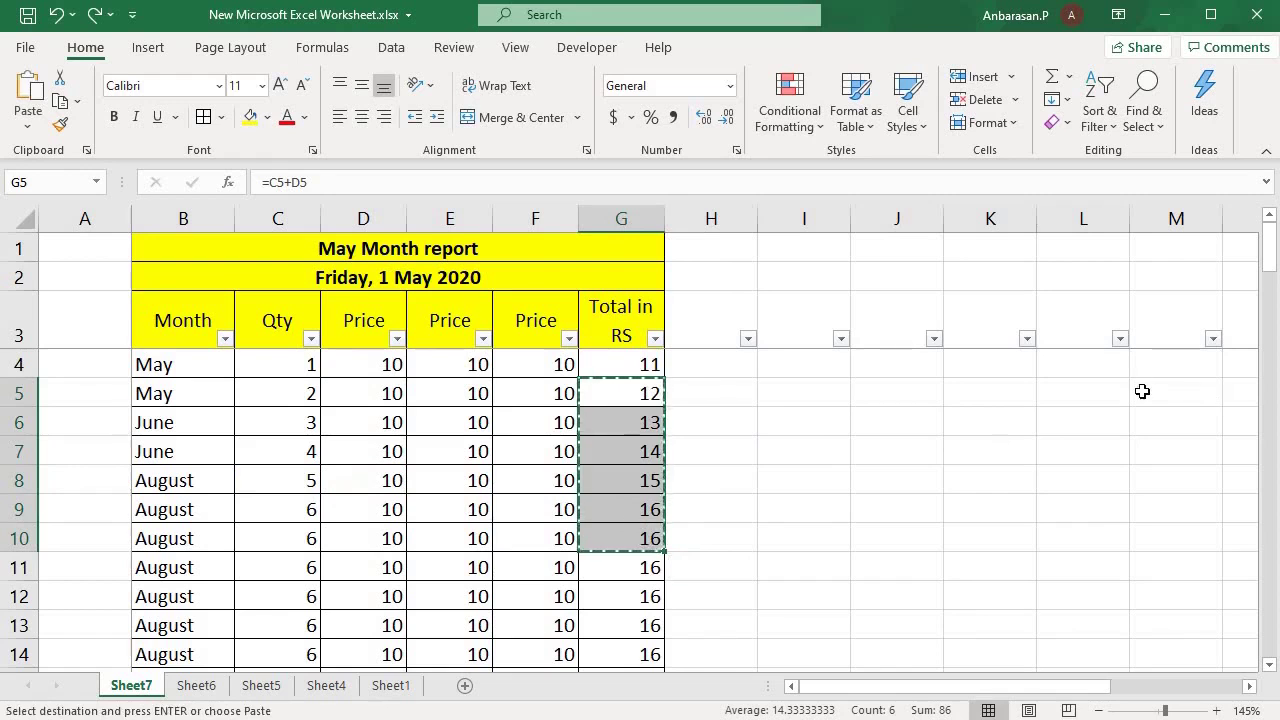
left_click(1140, 393)
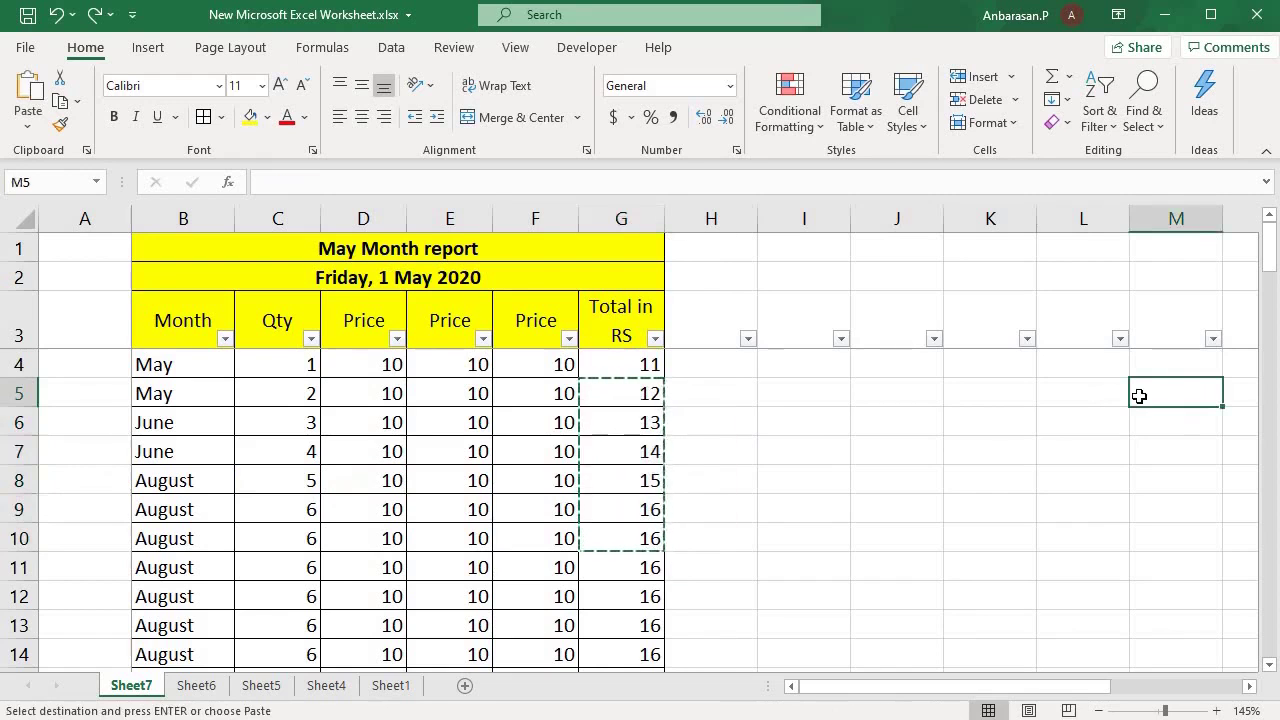
key("ctrl+v")
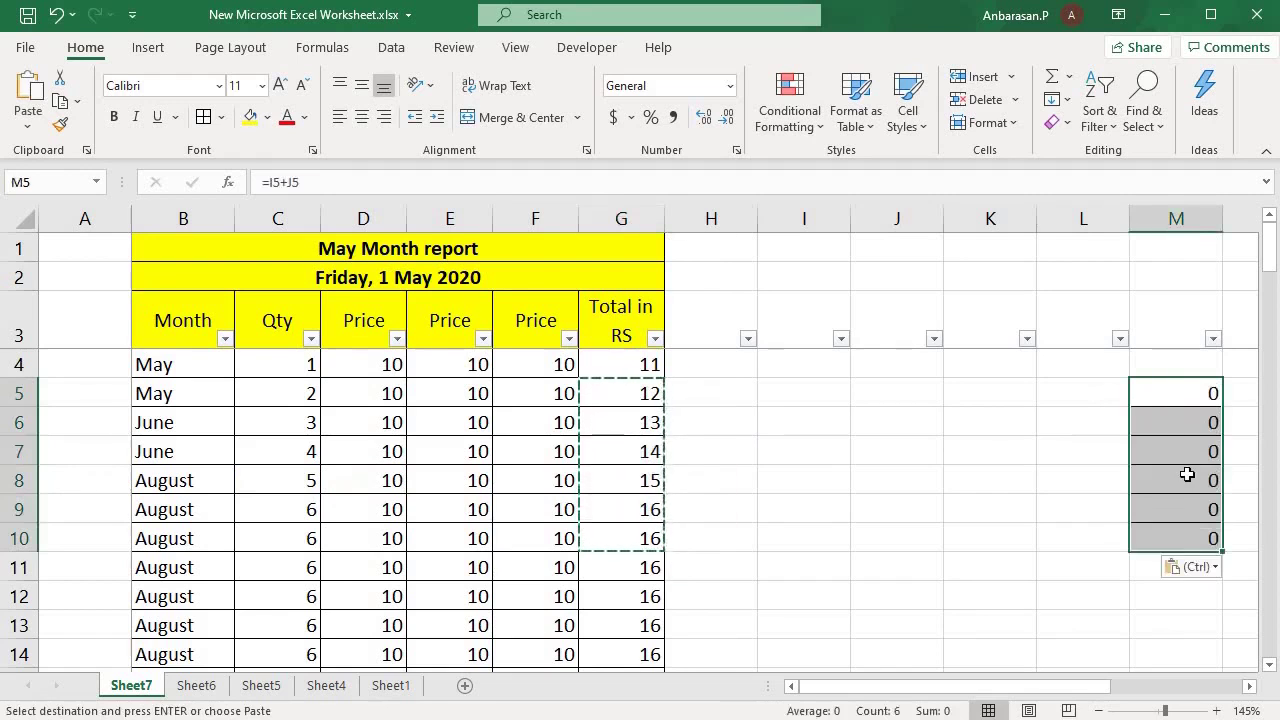
double_click(1190, 395)
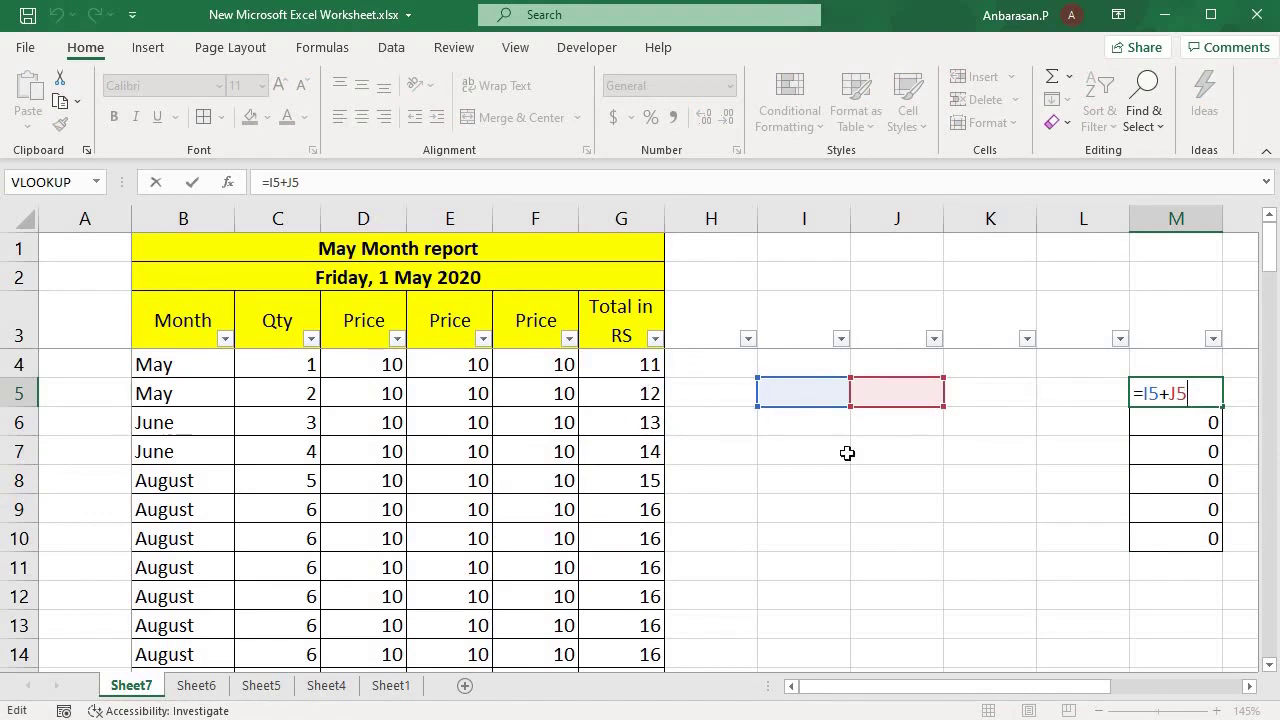
key("Return")
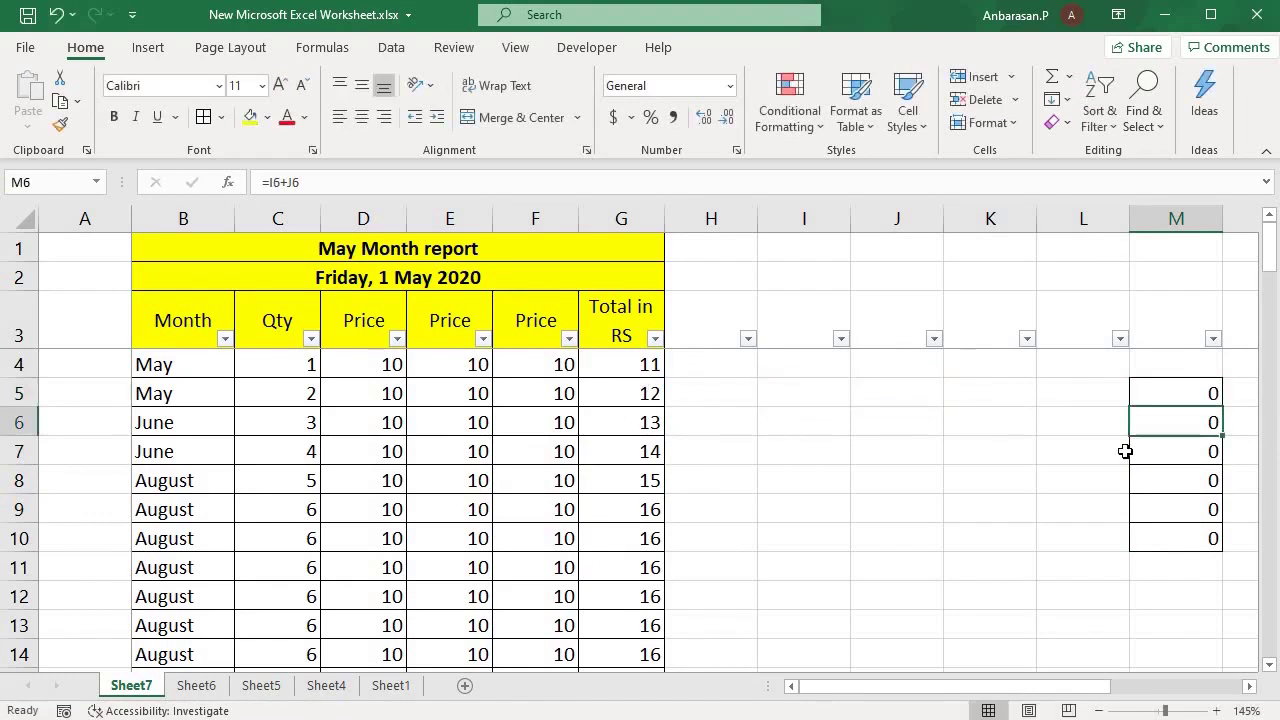
Remove the pasted cells in M5:M10.
key("Up")
key("ctrl+shift+Down")
left_click(781, 467)
Copy the totals in G5:G10 to M5, convert the paste to values only, and undo it.
left_click_drag(614, 394, 632, 524)
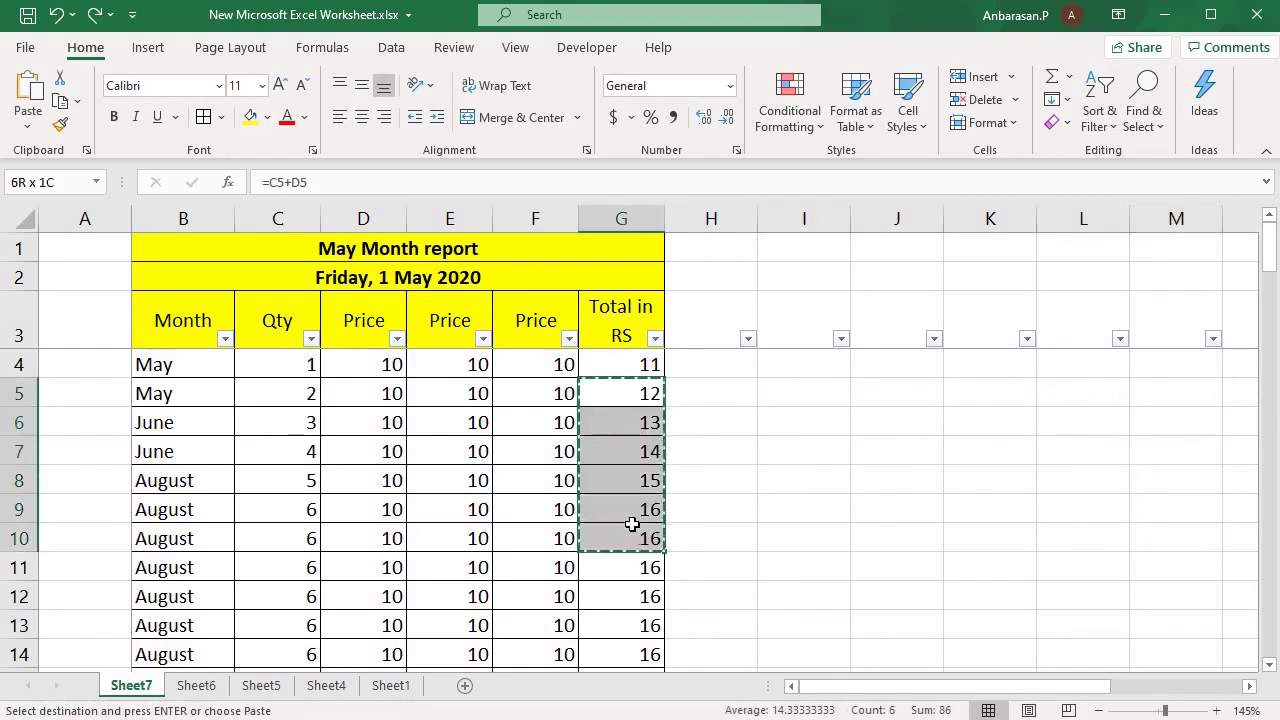
left_click(1151, 391)
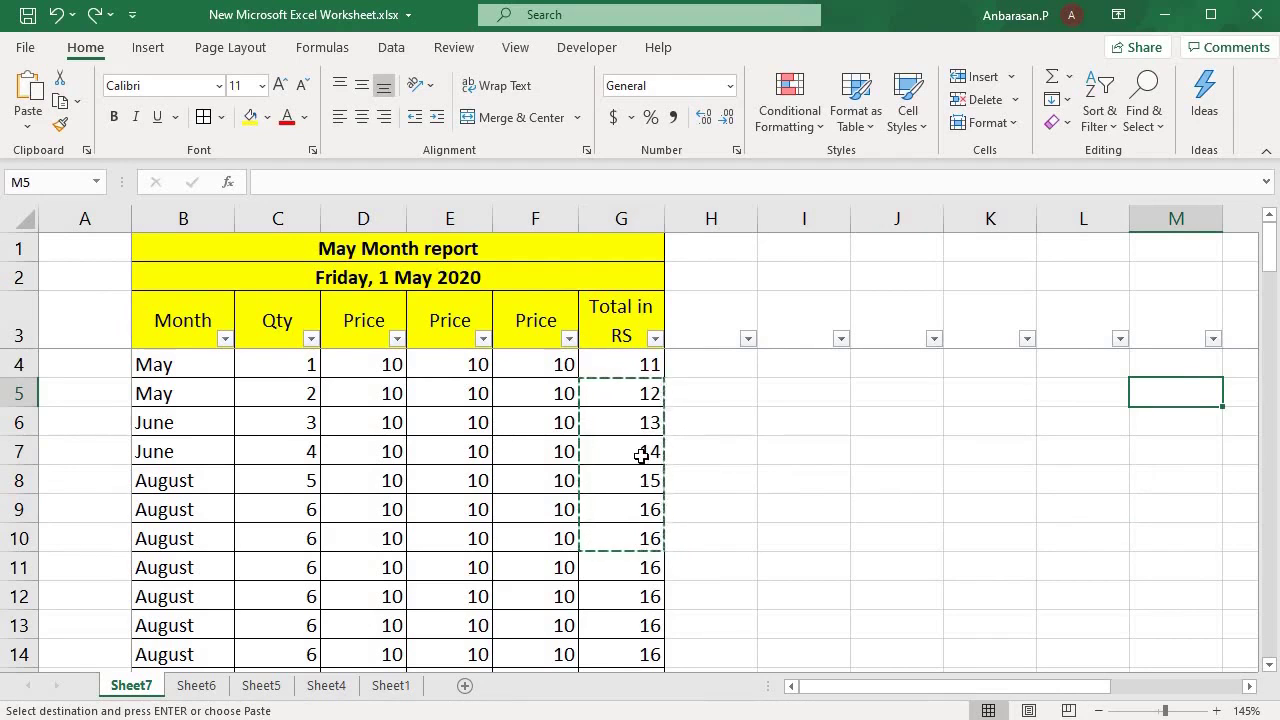
key("ctrl+v")
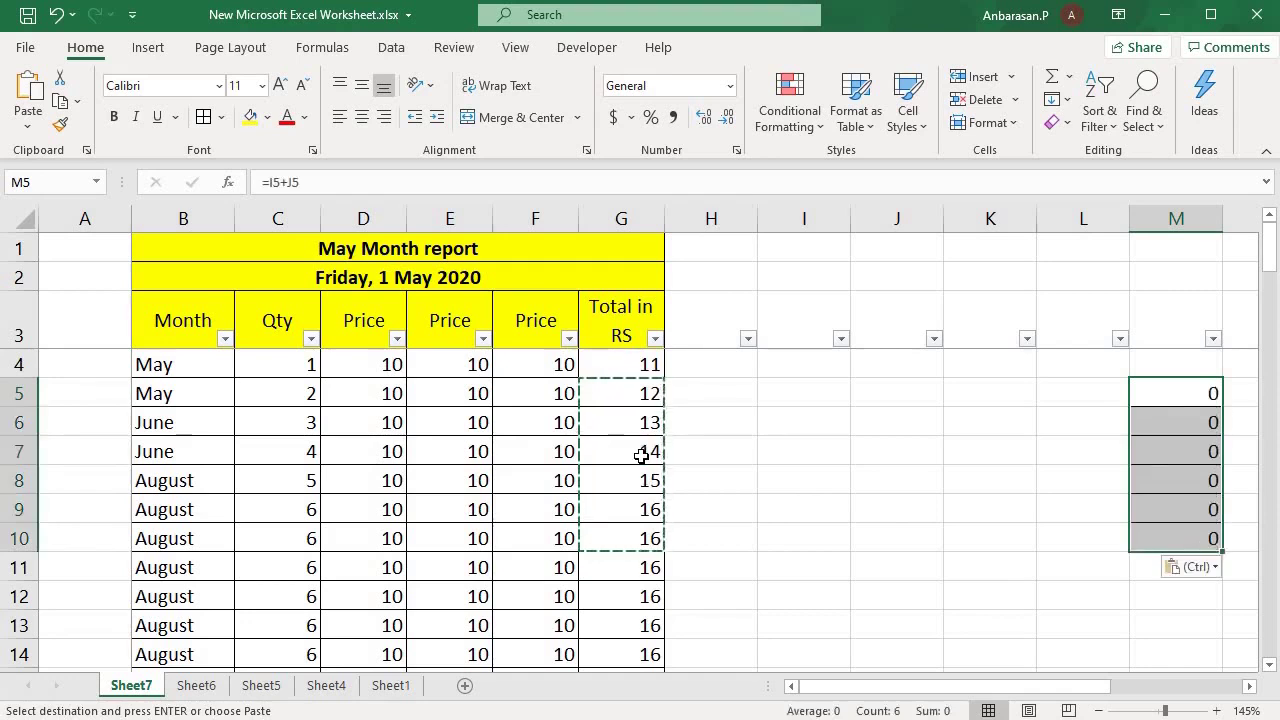
left_click(1200, 567)
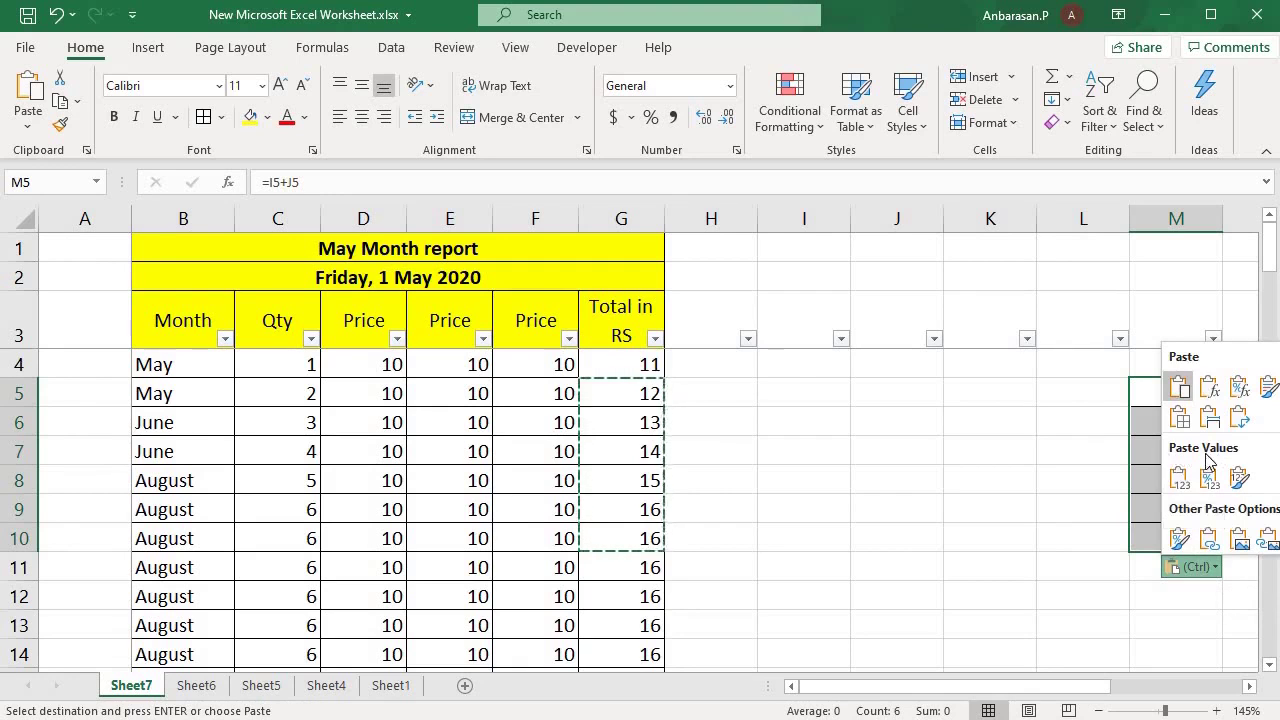
left_click(1179, 477)
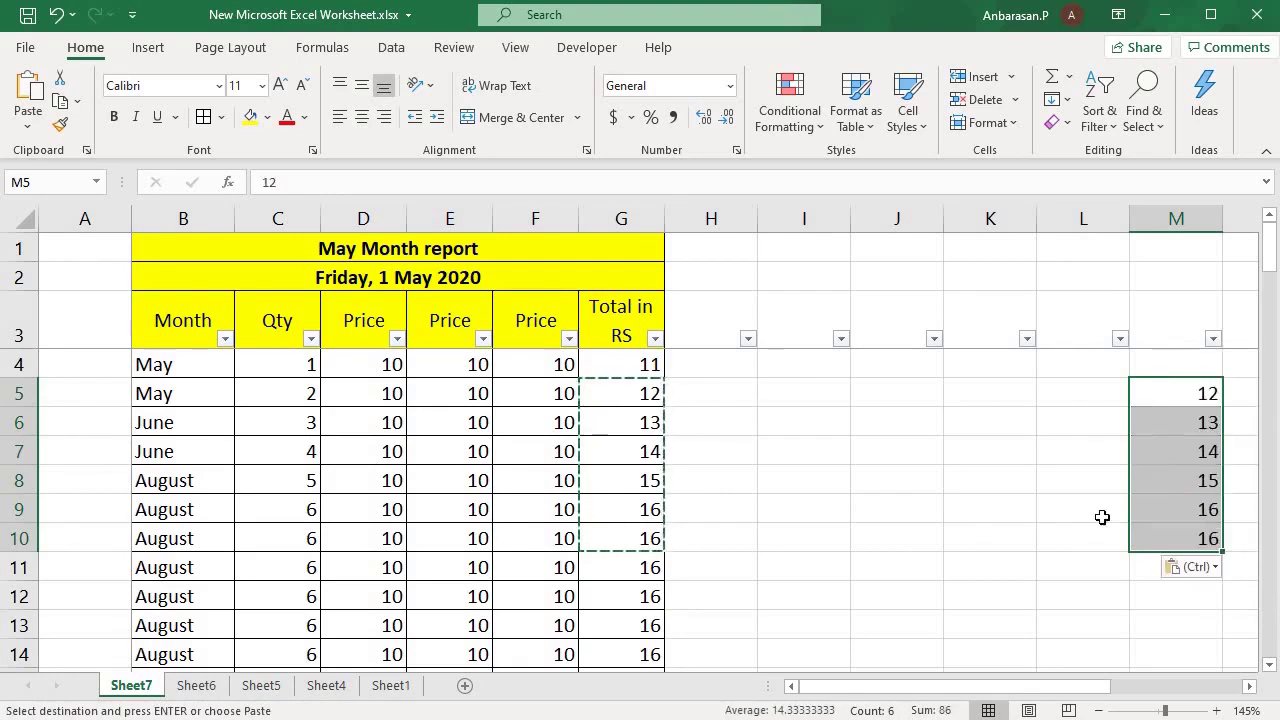
left_click(980, 537)
left_click(1173, 480)
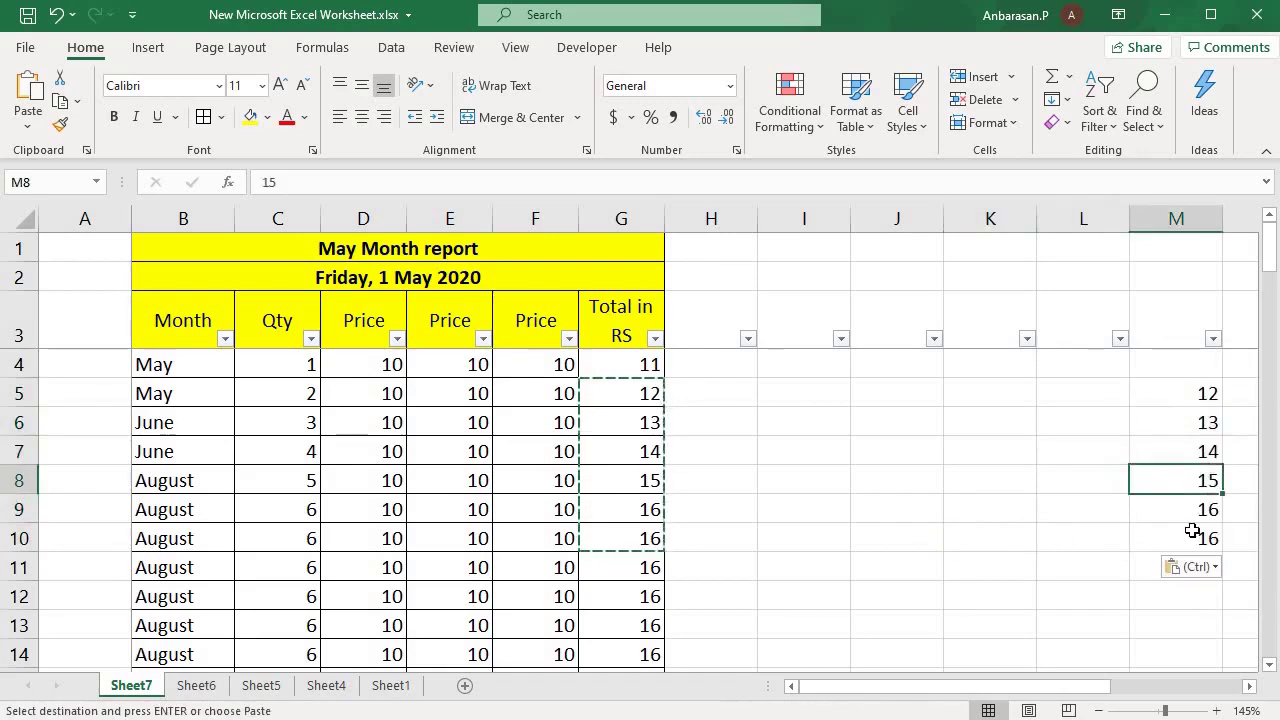
left_click_drag(1180, 393, 1190, 538)
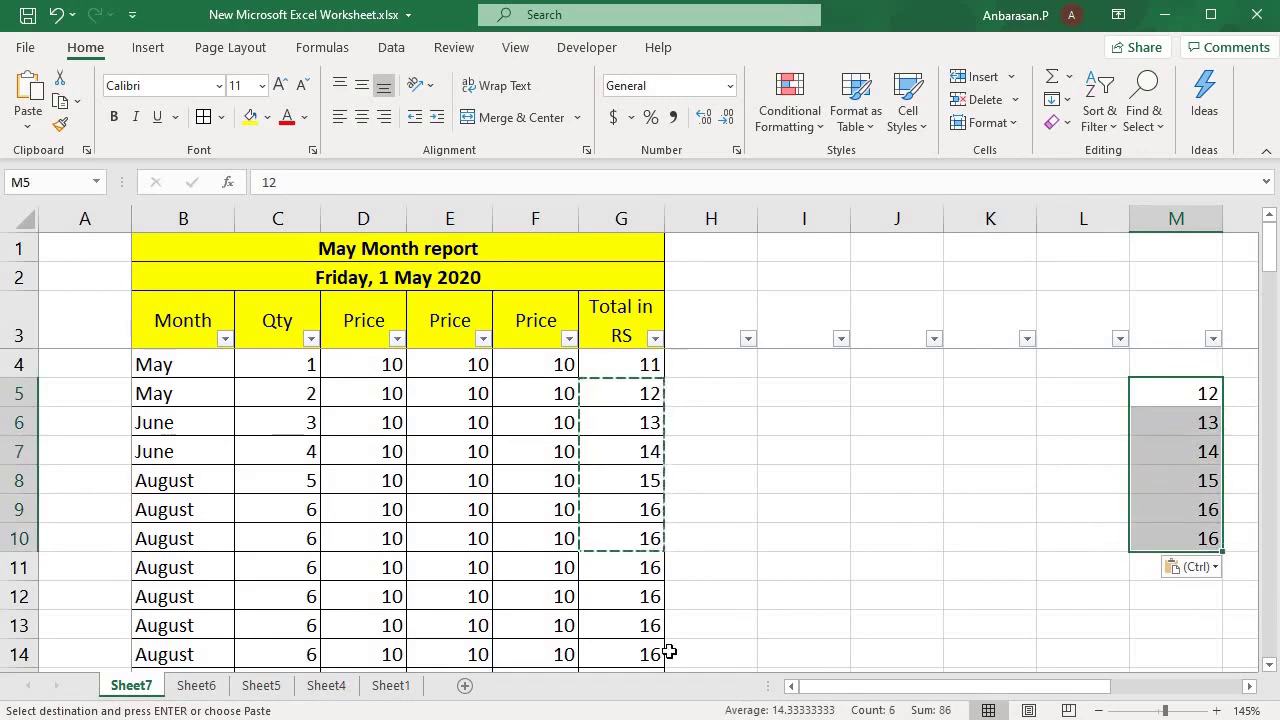
key("ctrl+z")
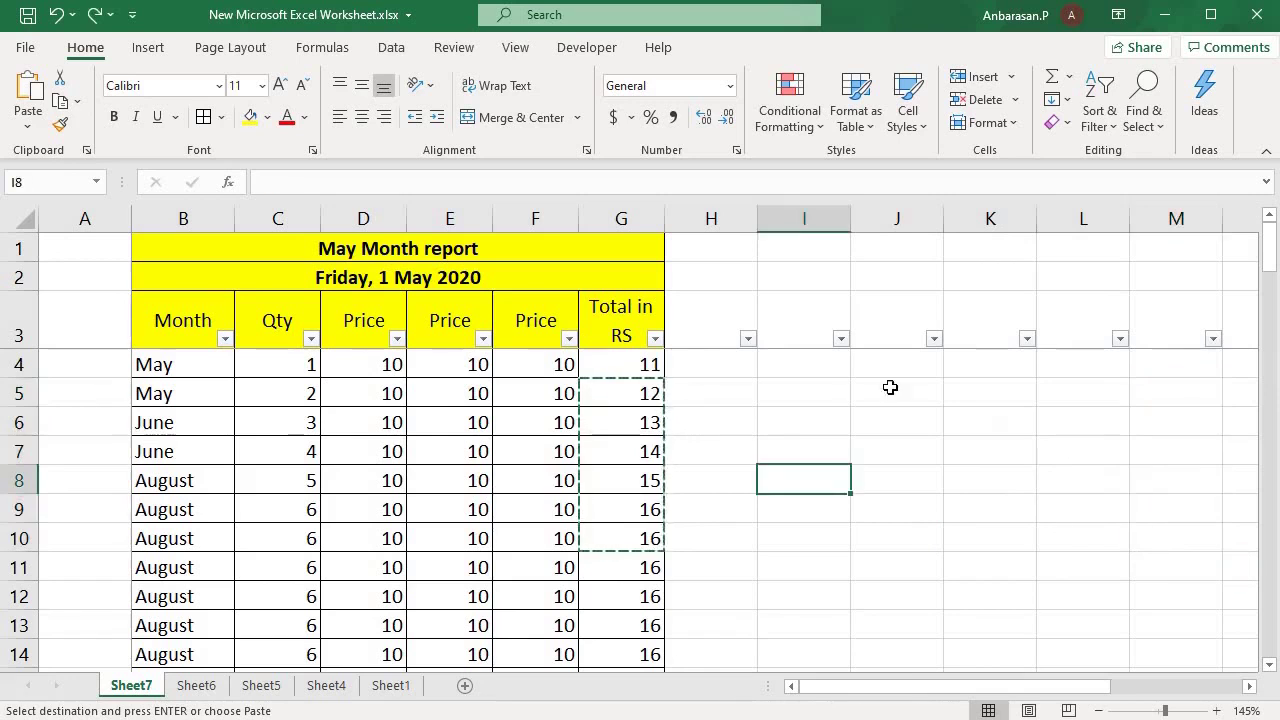
Copy the totals in G5:G10 and paste them at M5 through Paste Special with the Values option.
left_click(603, 445)
left_click_drag(620, 393, 616, 531)
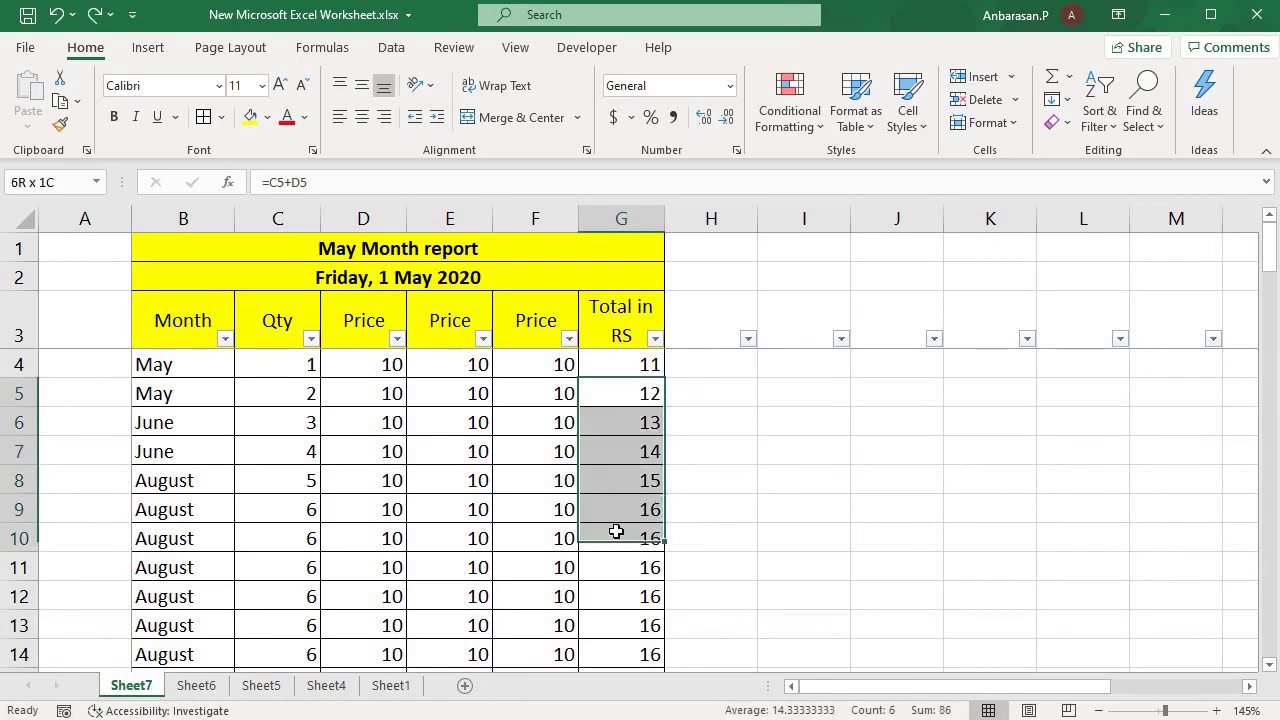
key("ctrl+c")
left_click(1152, 395)
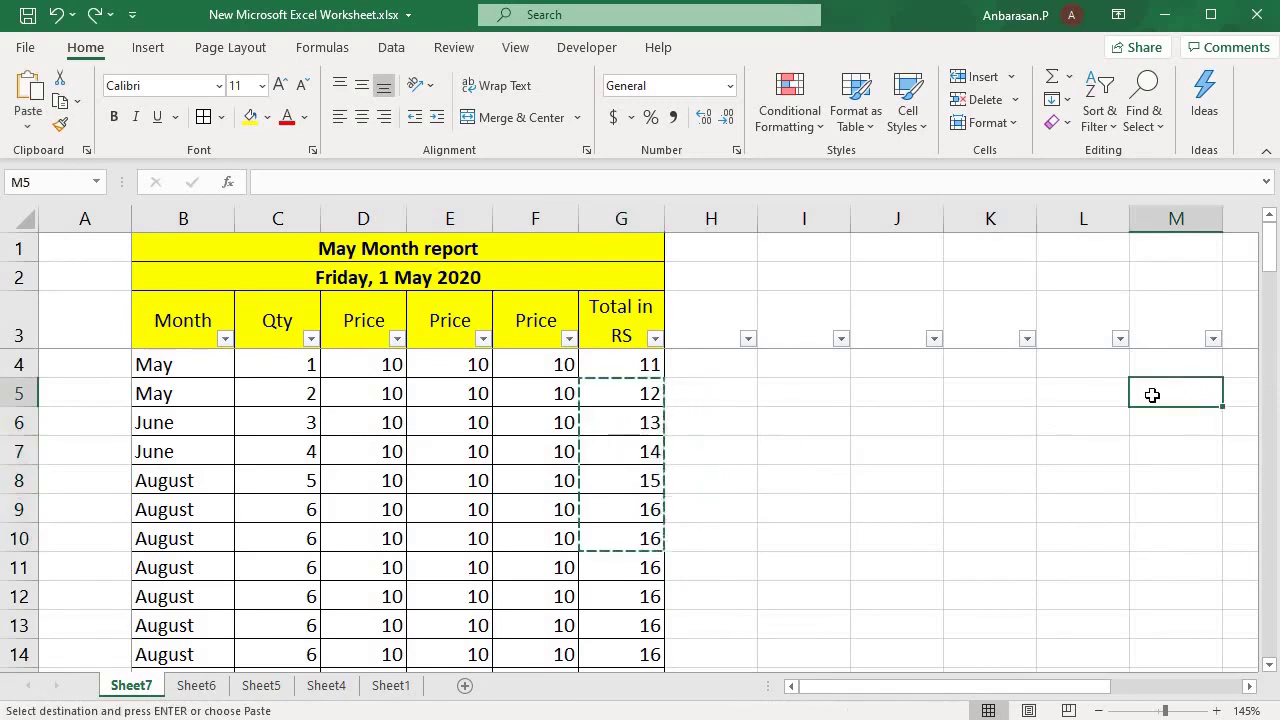
right_click(1150, 401)
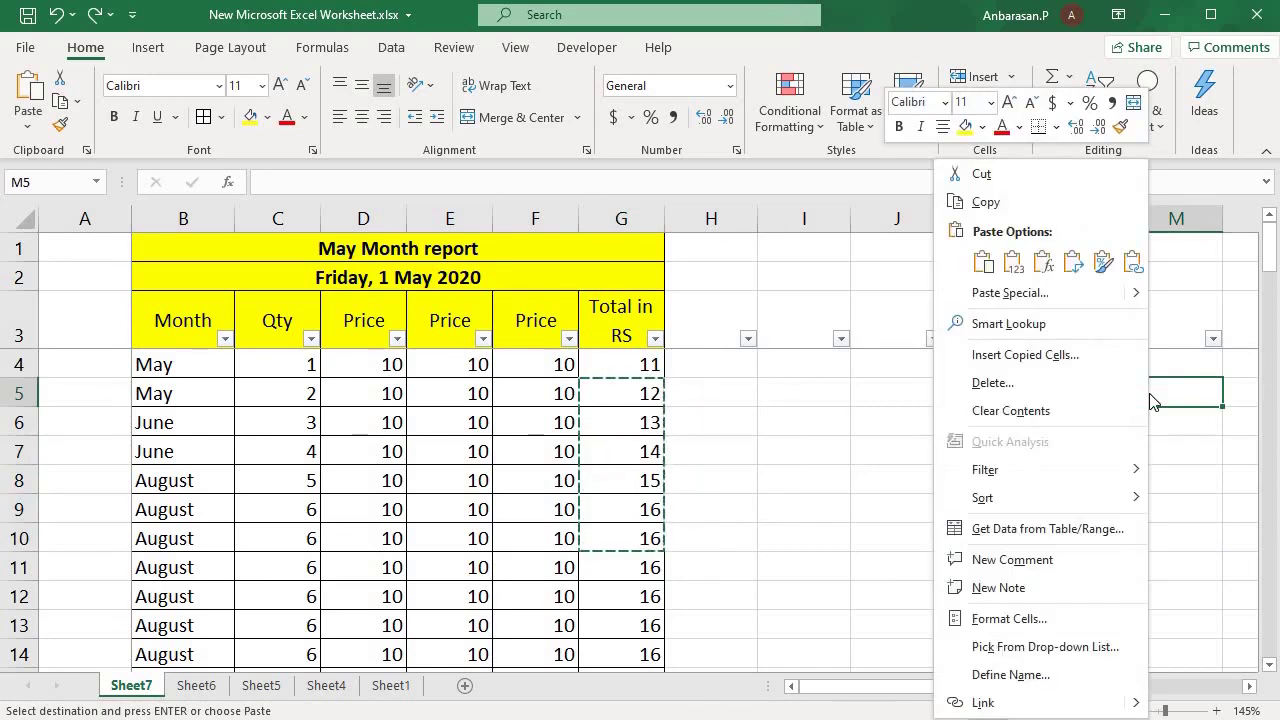
left_click(993, 300)
left_click(830, 222)
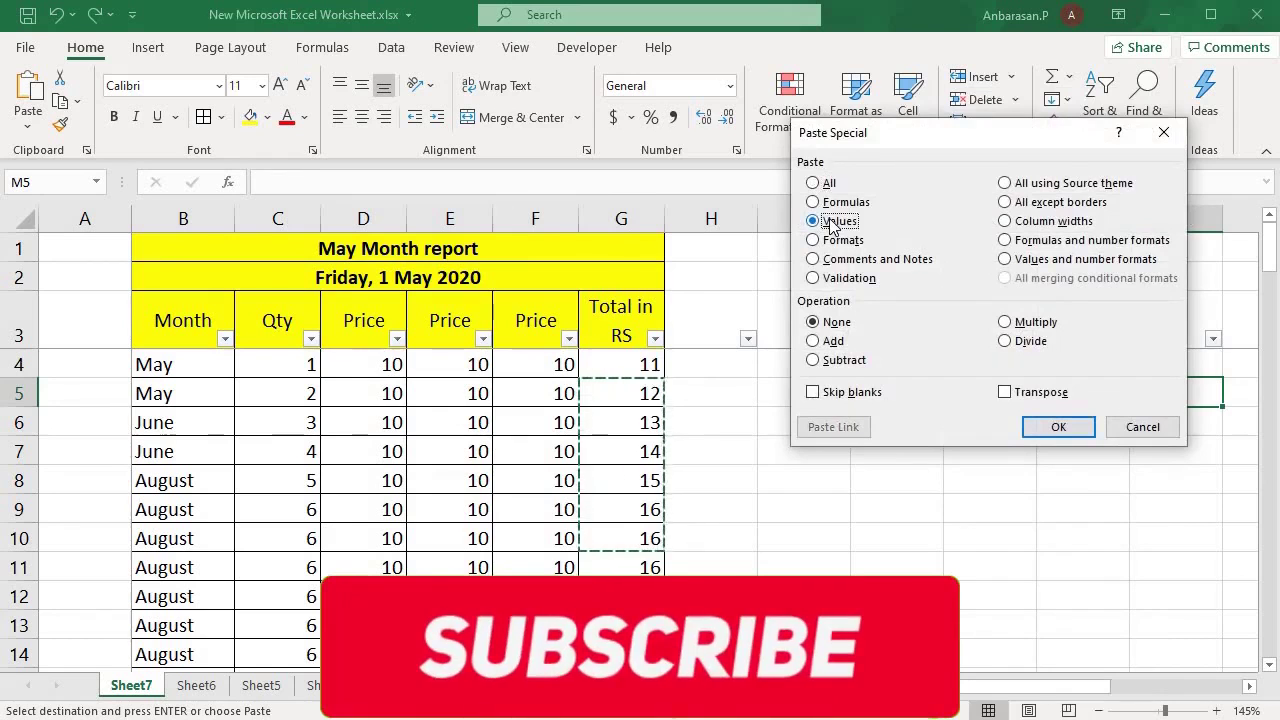
left_click(1058, 428)
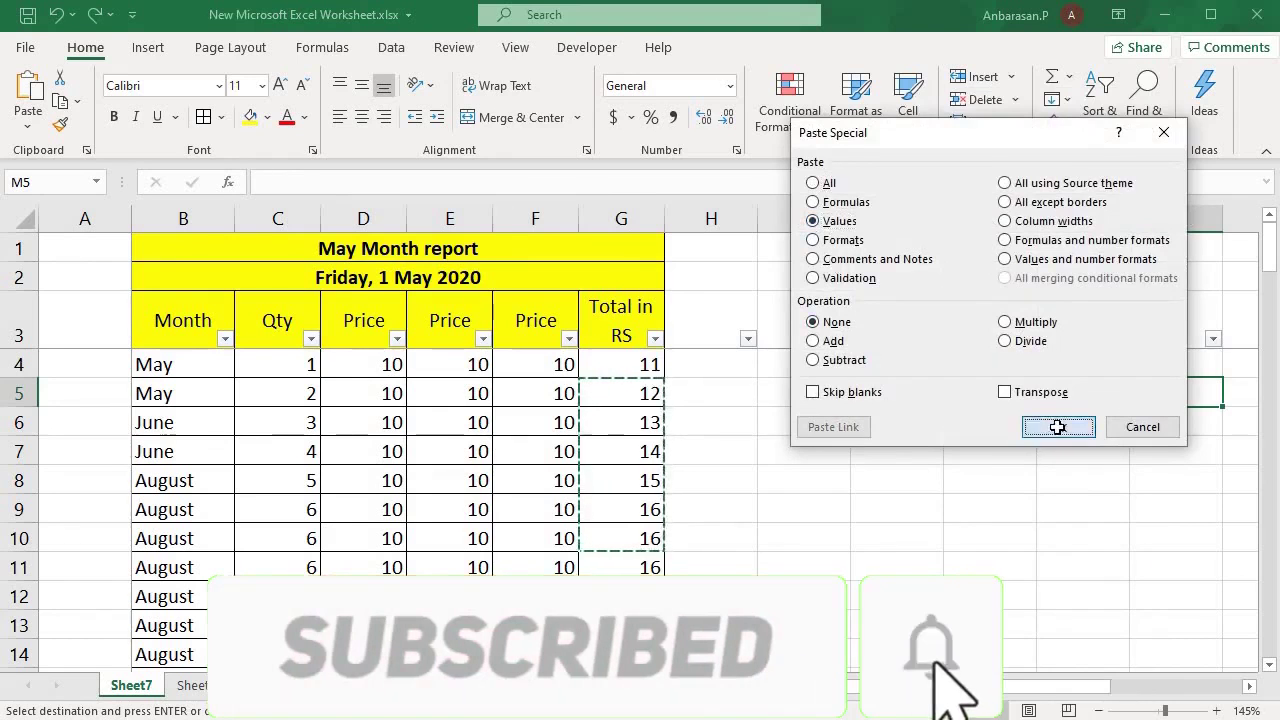
Clear the pasted values from M5:M10.
left_click_drag(1176, 393, 1185, 538)
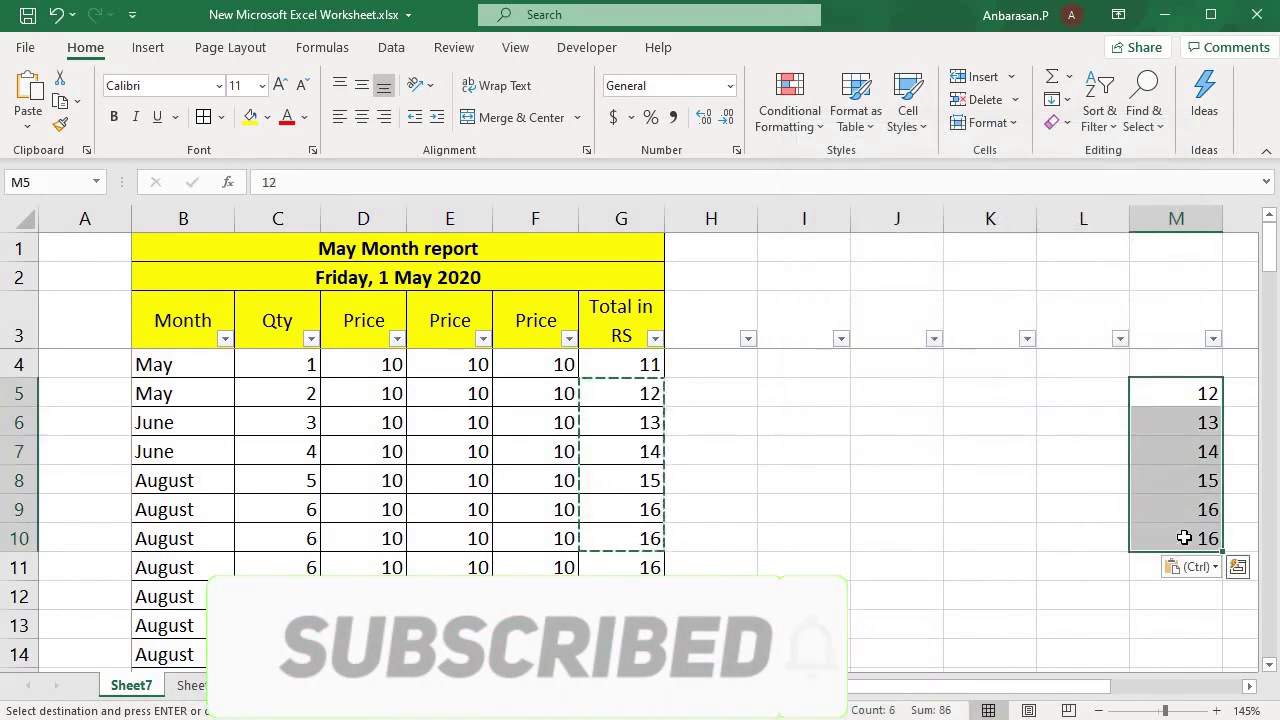
key("Delete")
left_click(774, 422)
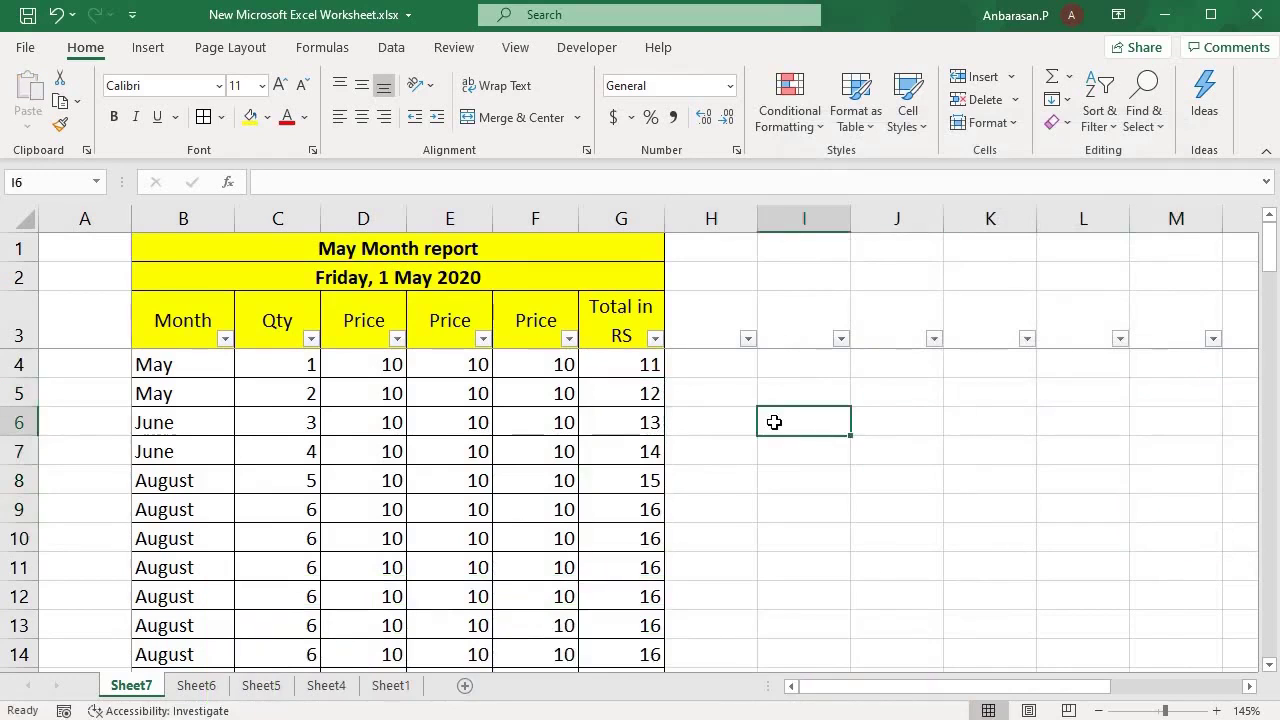
Delete the report's rows from row 10 down to its end.
left_click(183, 625)
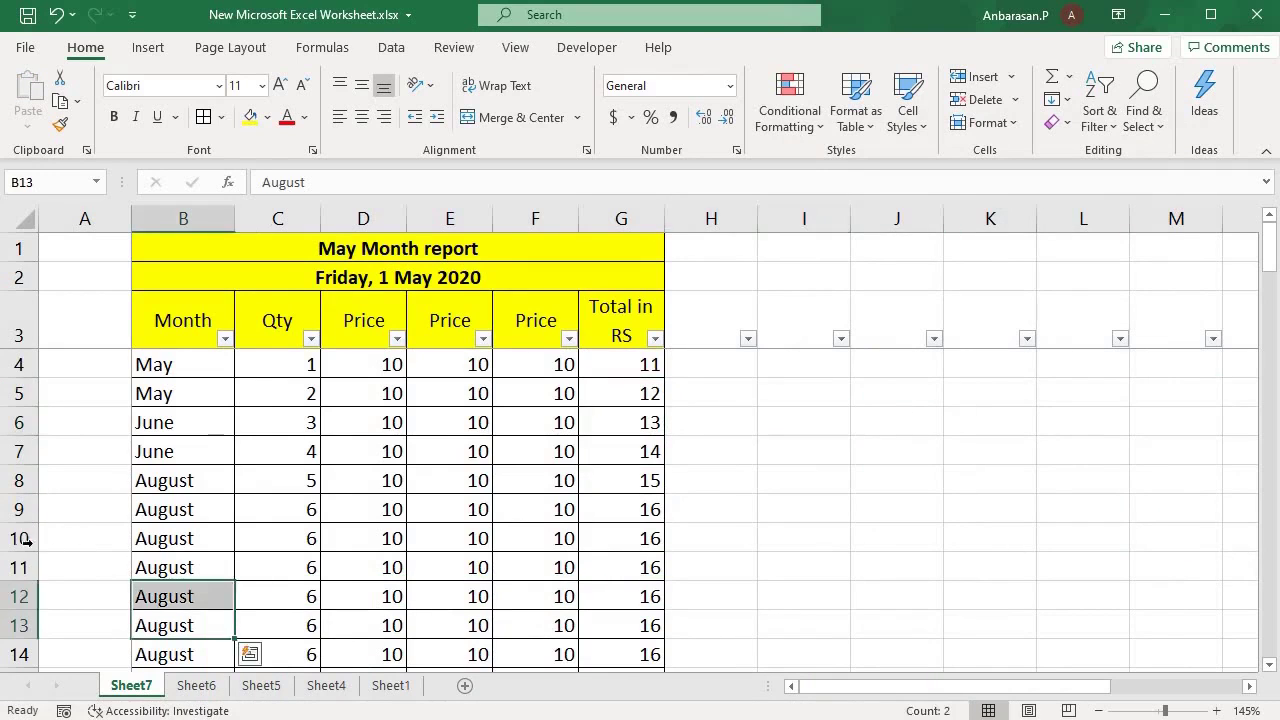
left_click_drag(19, 538, 19, 628)
key("ctrl+minus")
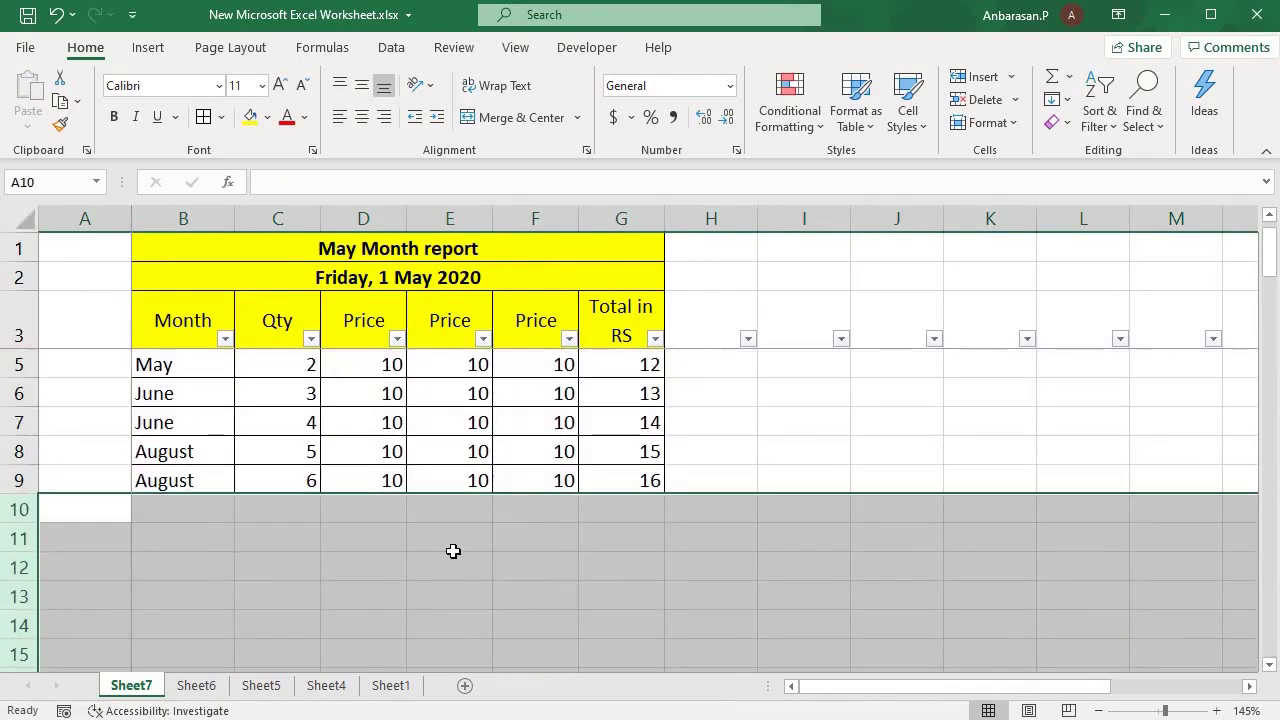
left_click(740, 562)
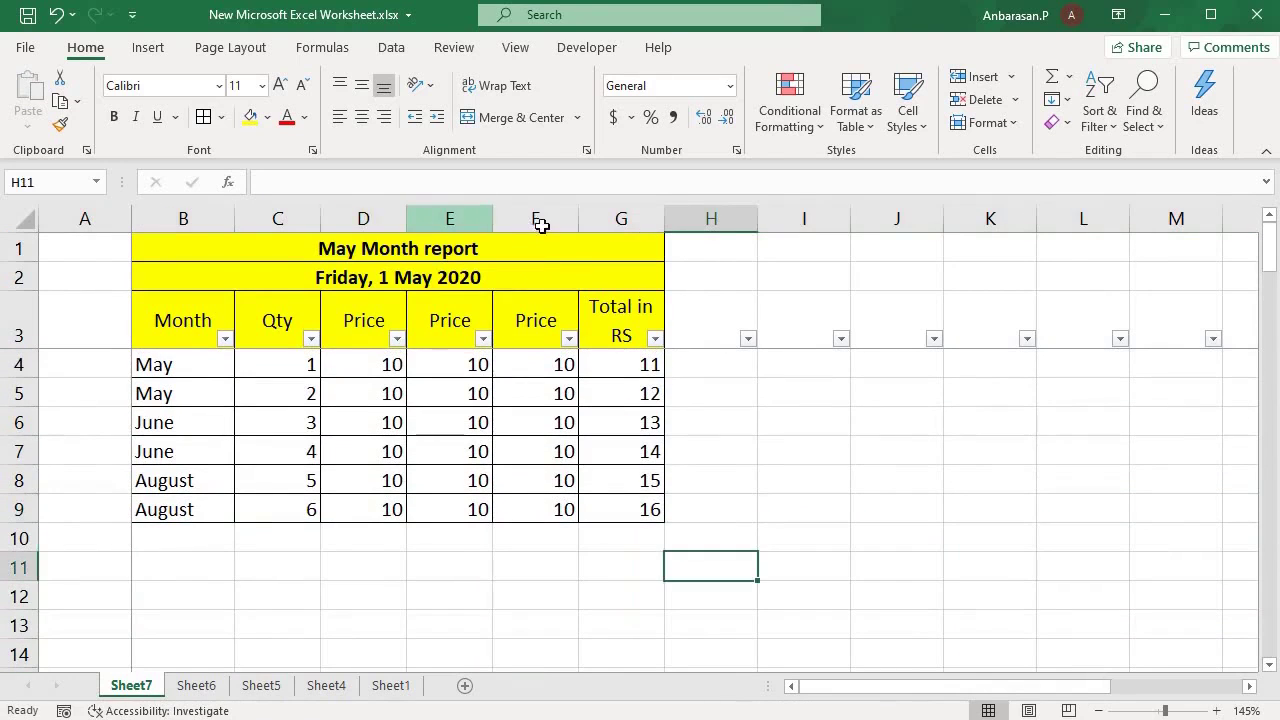
Delete columns E and F, the two extra Price columns of the report.
left_click_drag(440, 219, 543, 219)
key("ctrl+minus")
left_click(290, 497)
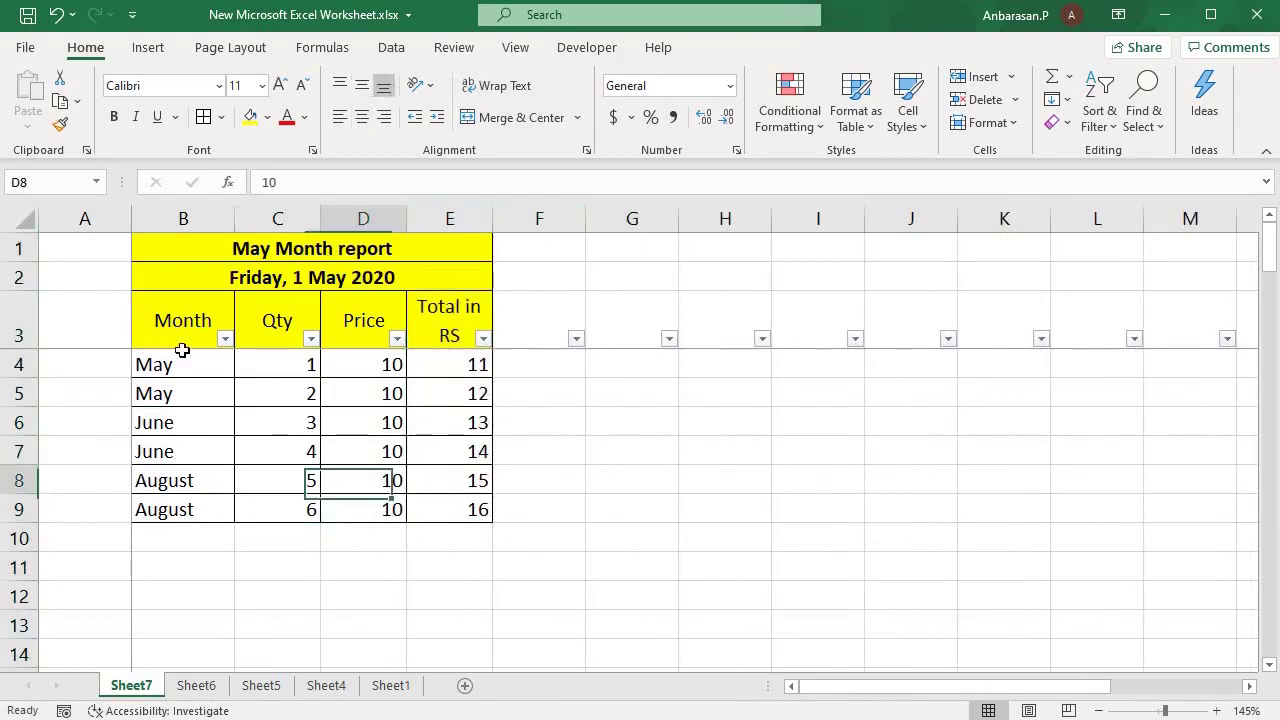
Insert a quick chart of the report data B3:E9 on the same worksheet.
left_click_drag(215, 325, 480, 514)
left_click(318, 539)
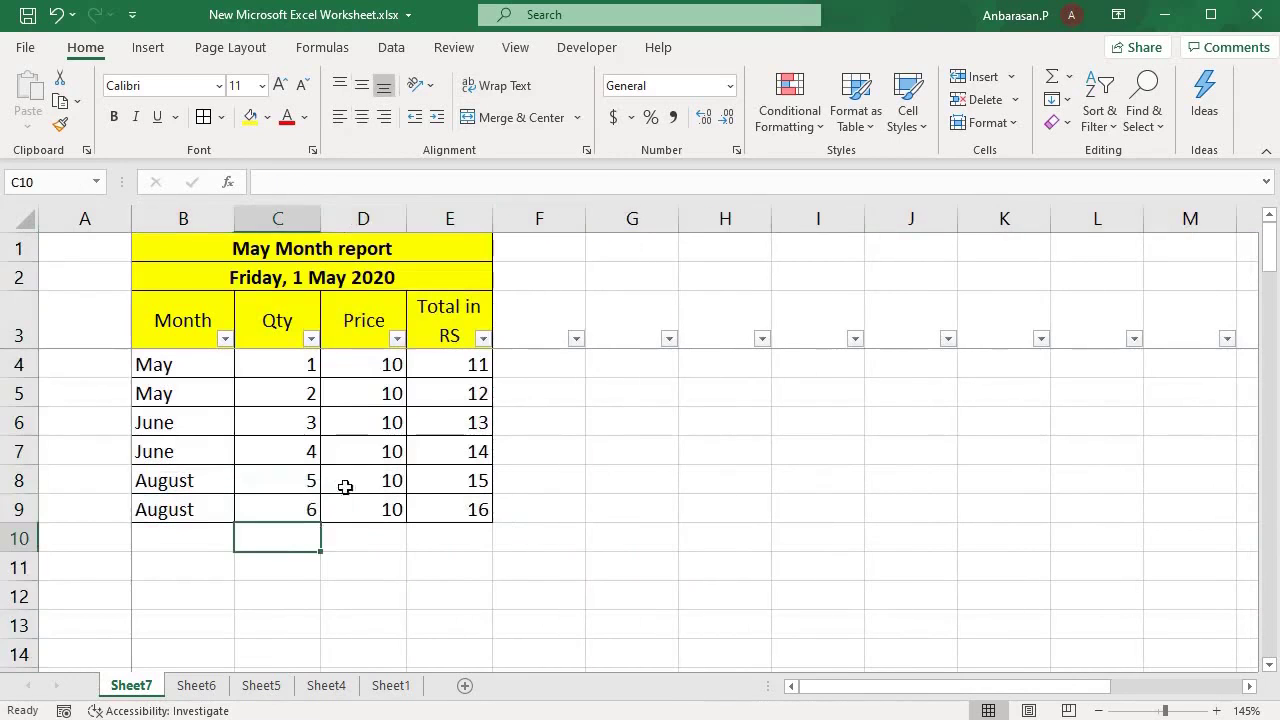
left_click(346, 488)
left_click(305, 568)
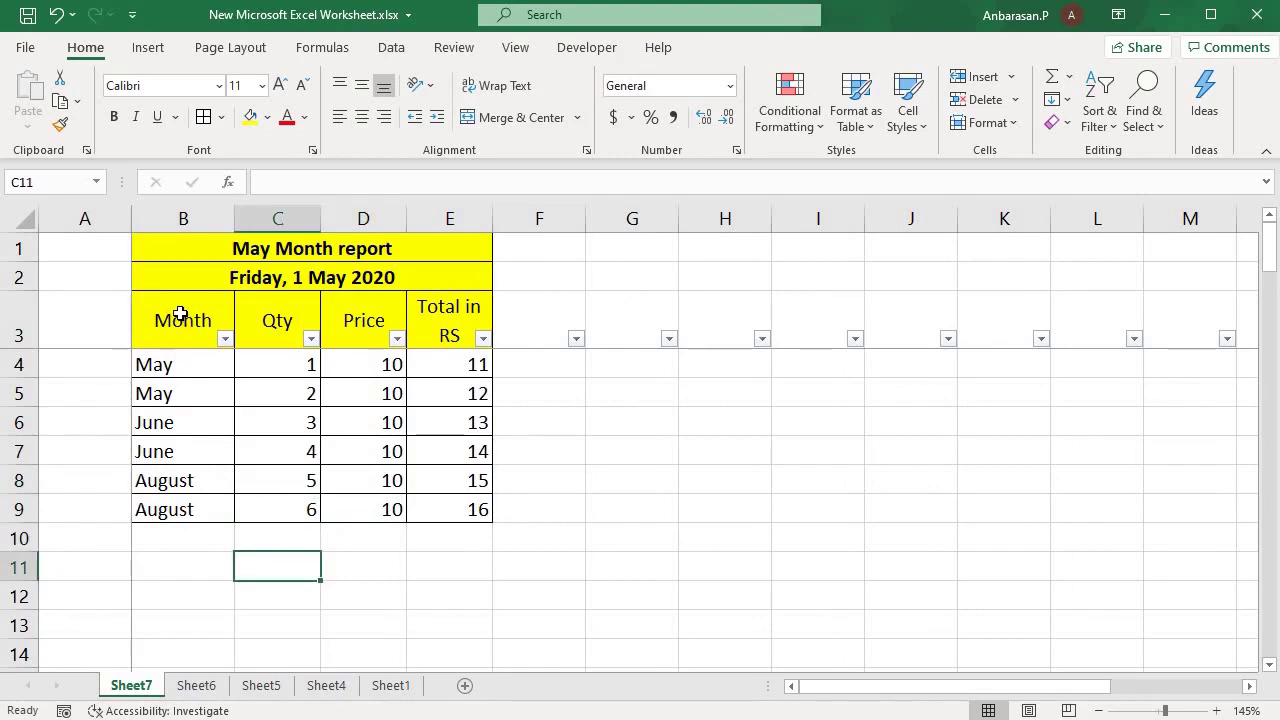
left_click_drag(180, 314, 438, 512)
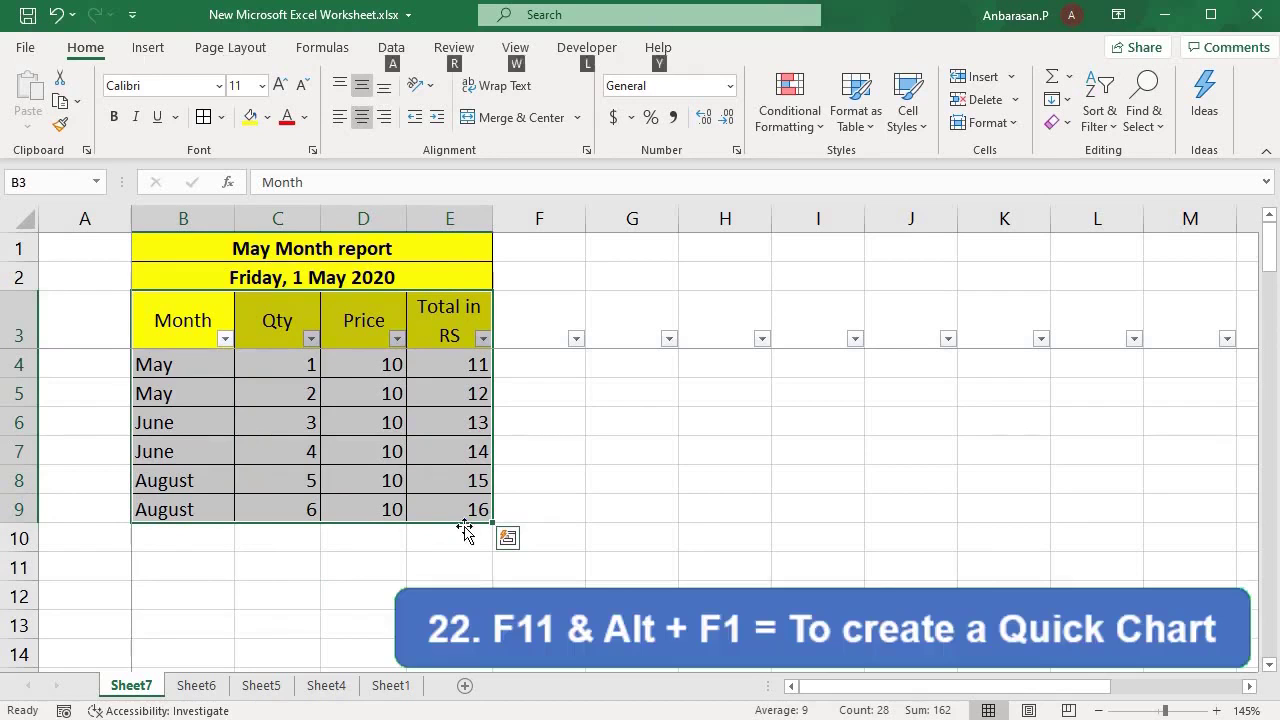
key("alt+F1")
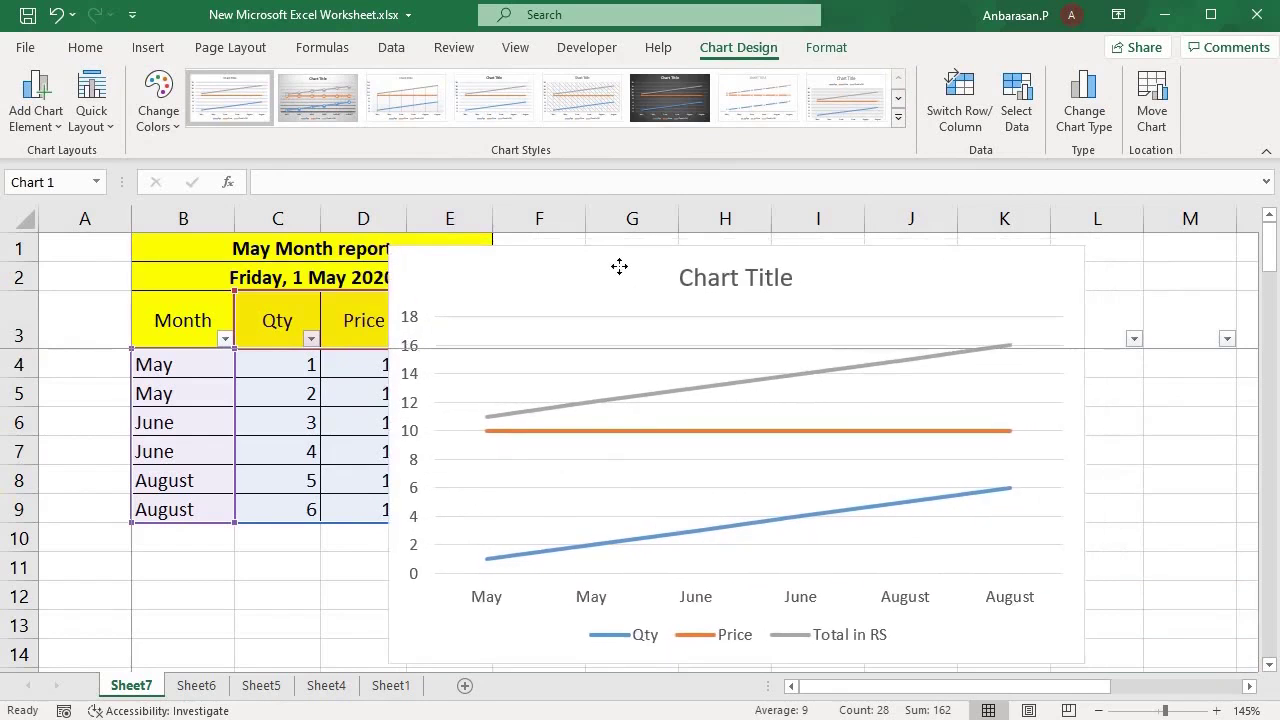
left_click(766, 343)
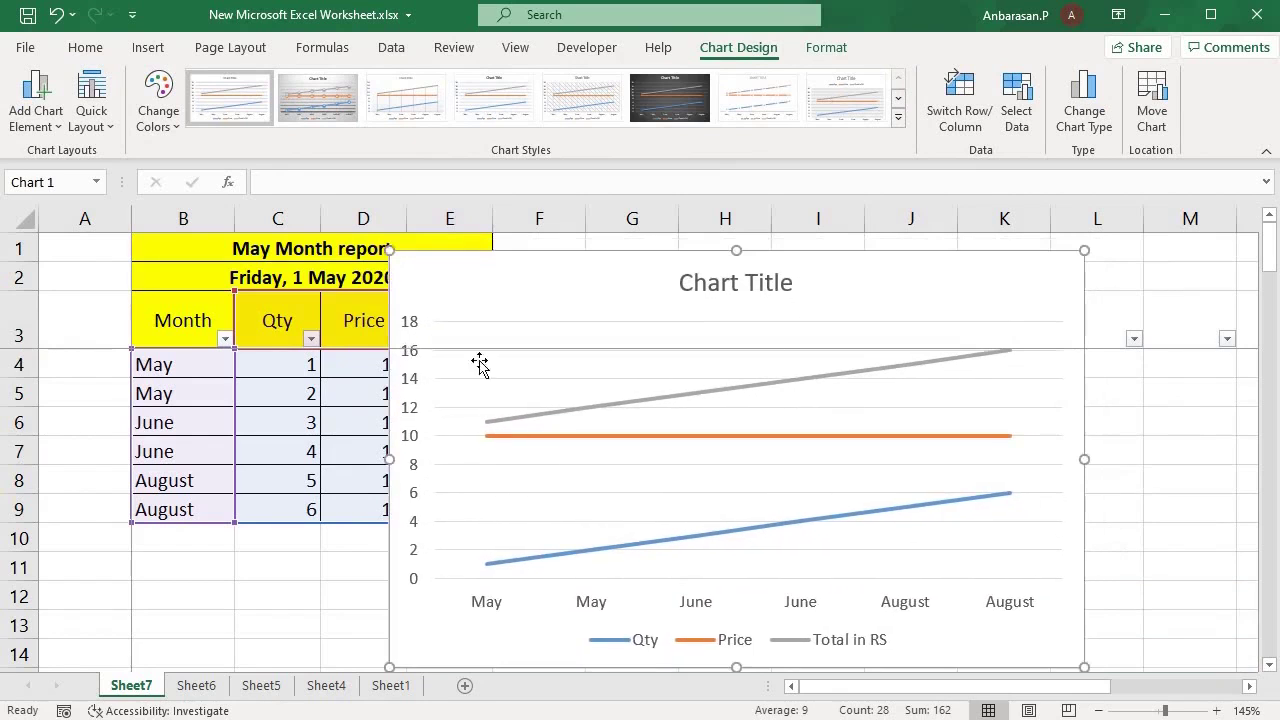
Change the chart's type to Clustered Column.
right_click(586, 268)
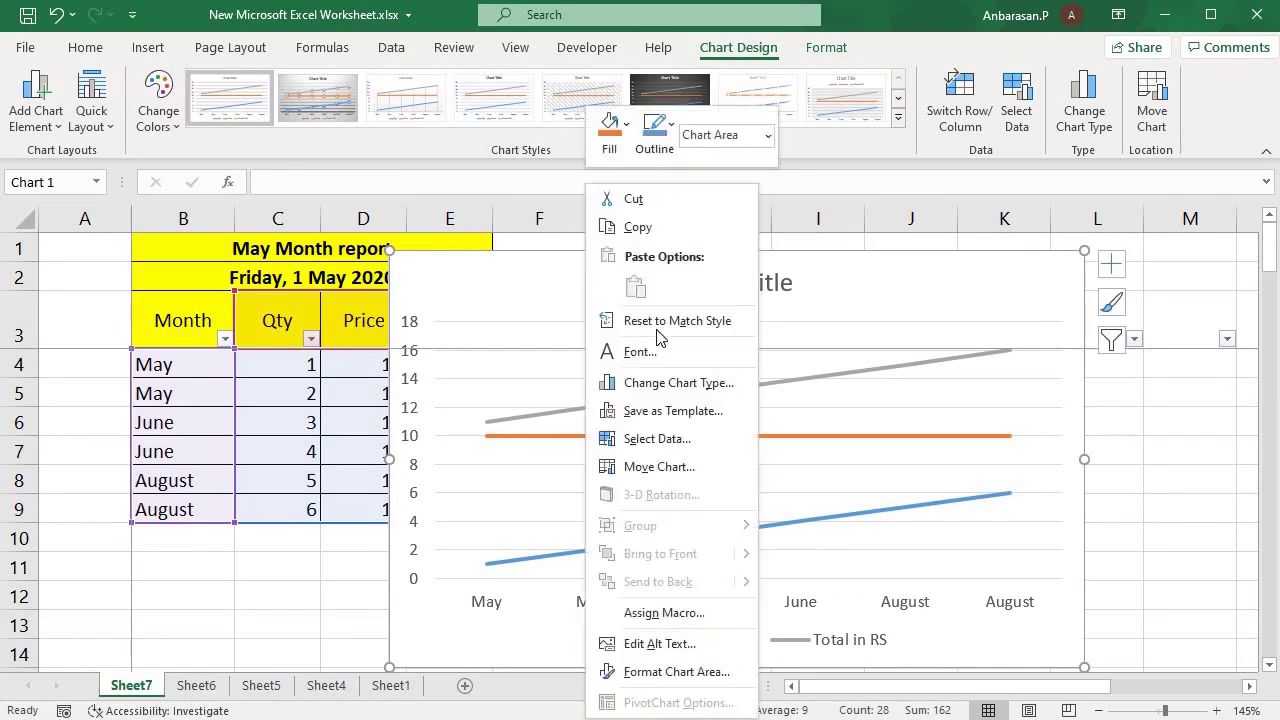
left_click(679, 390)
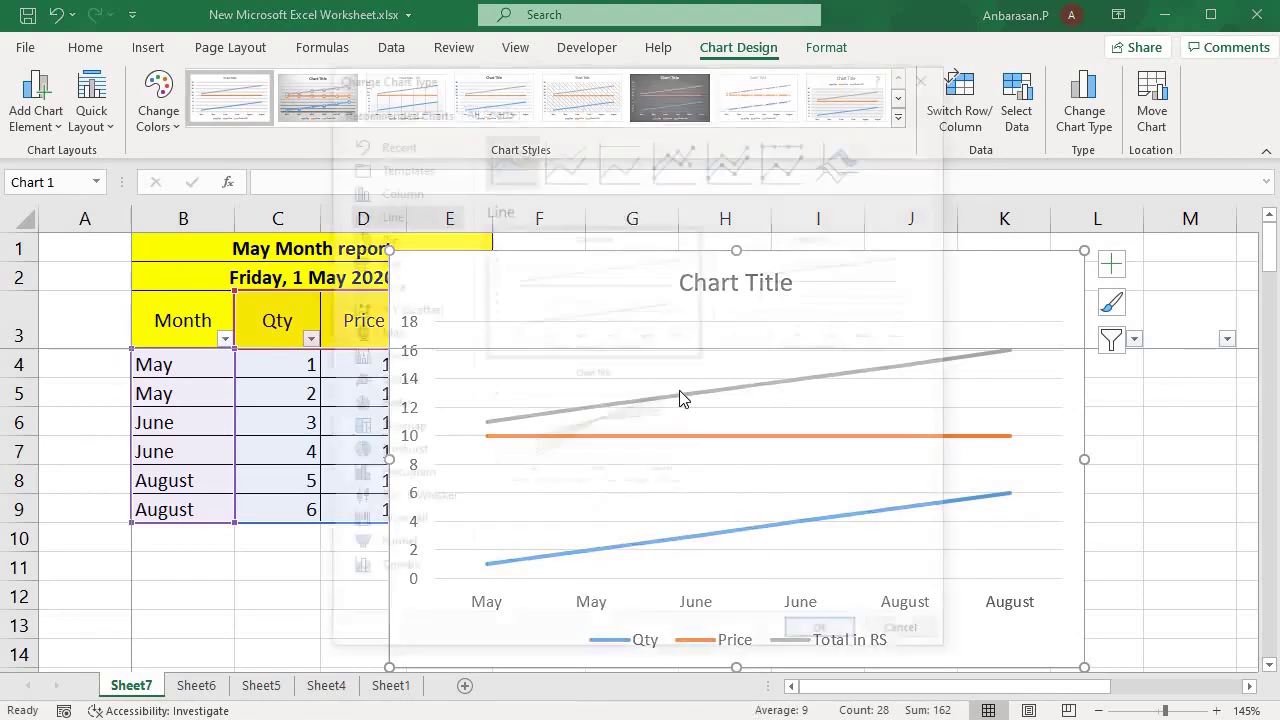
left_click(392, 190)
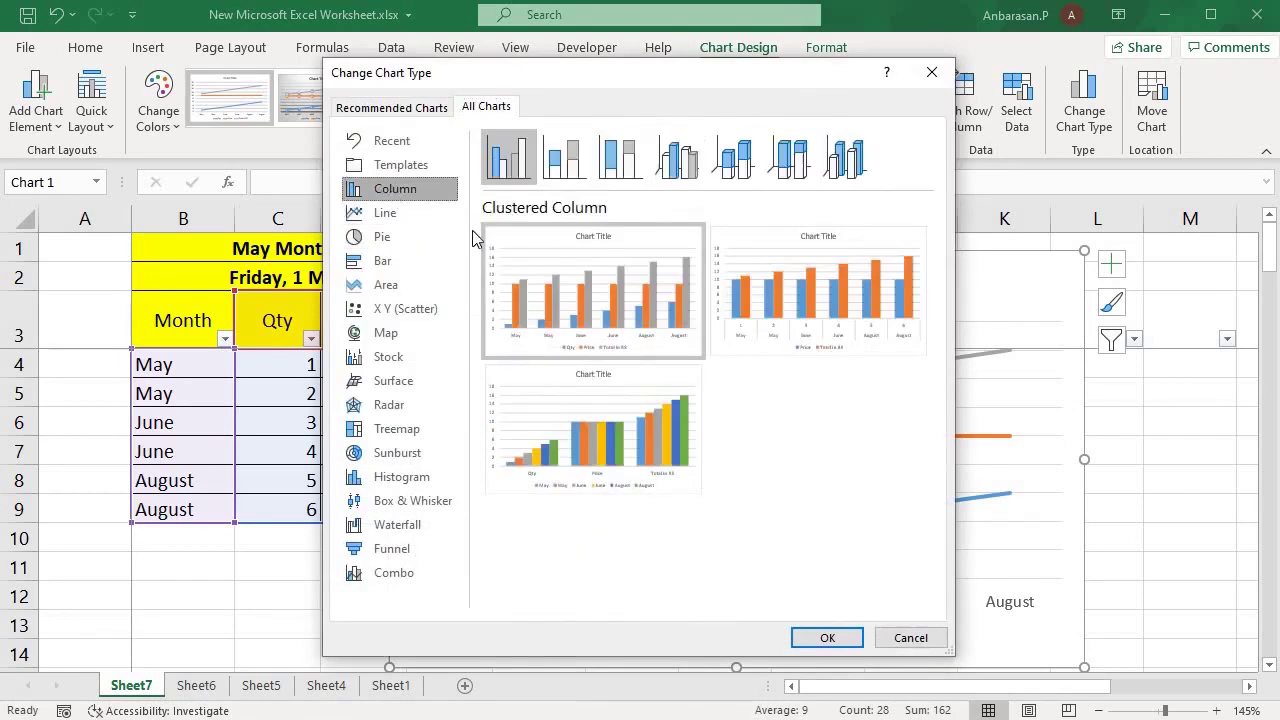
mouse_move(654, 307)
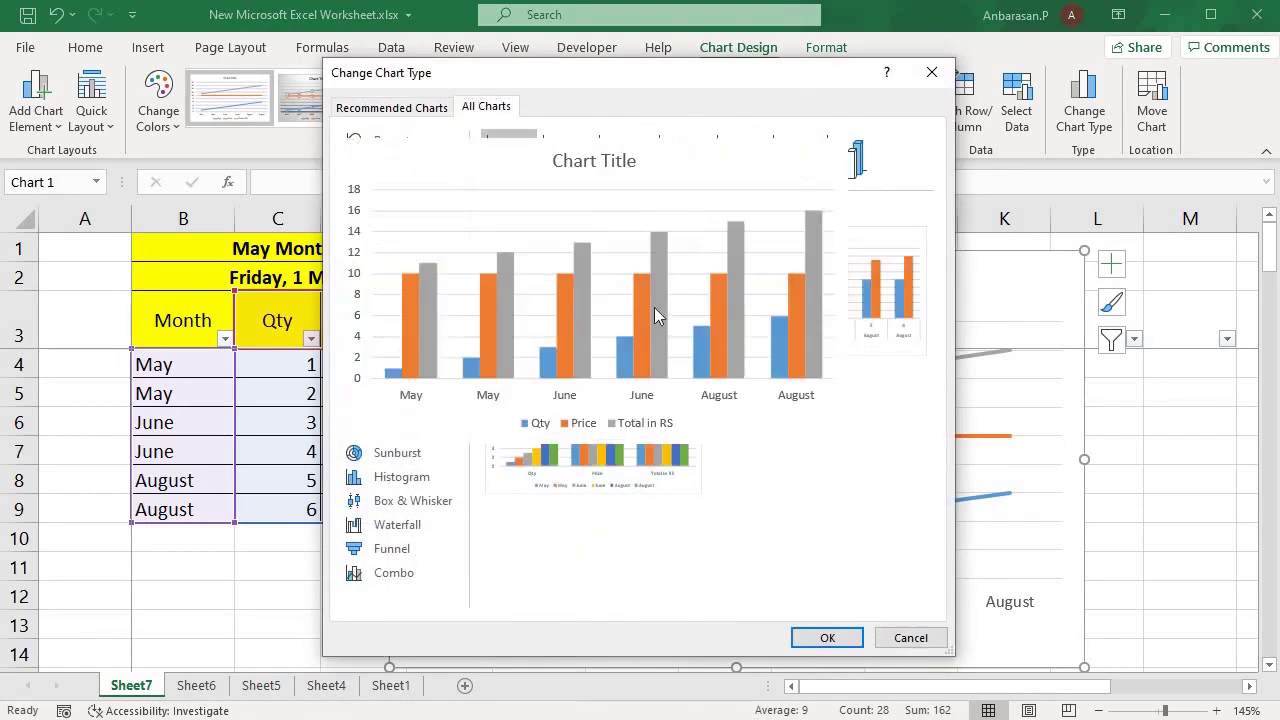
left_click(827, 638)
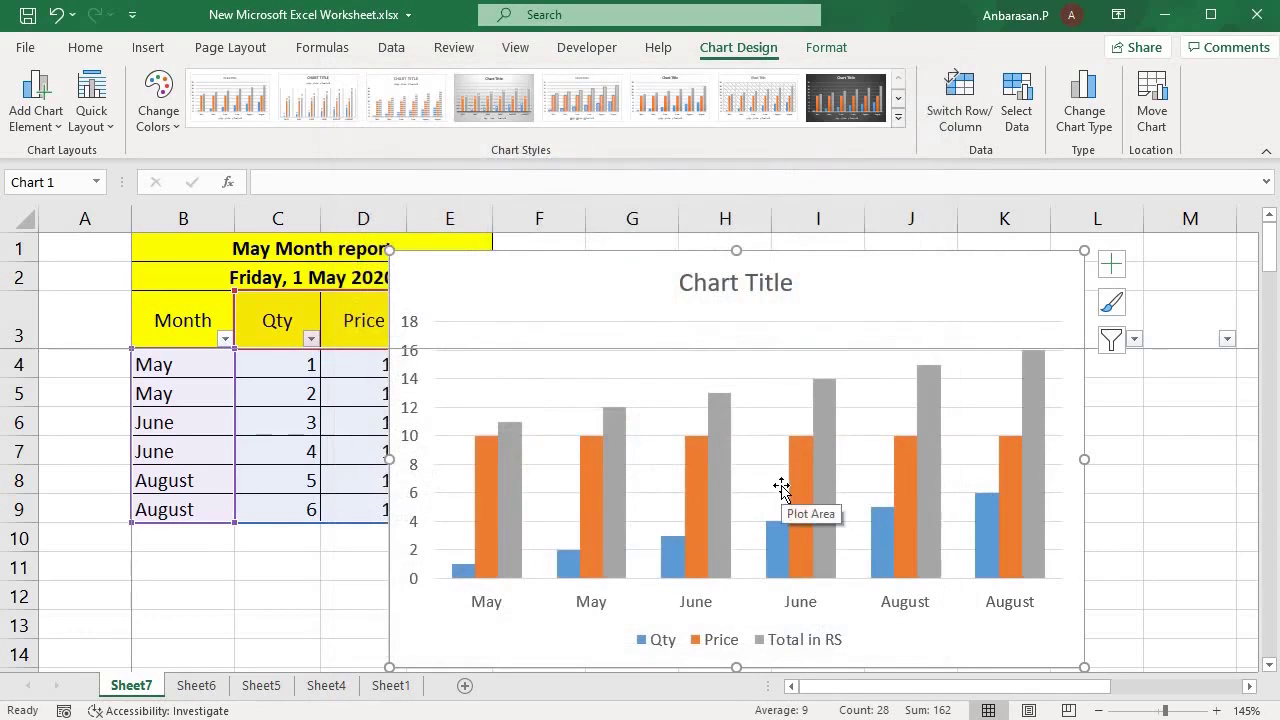
Move the chart over the report table and delete it.
left_click_drag(598, 262, 503, 243)
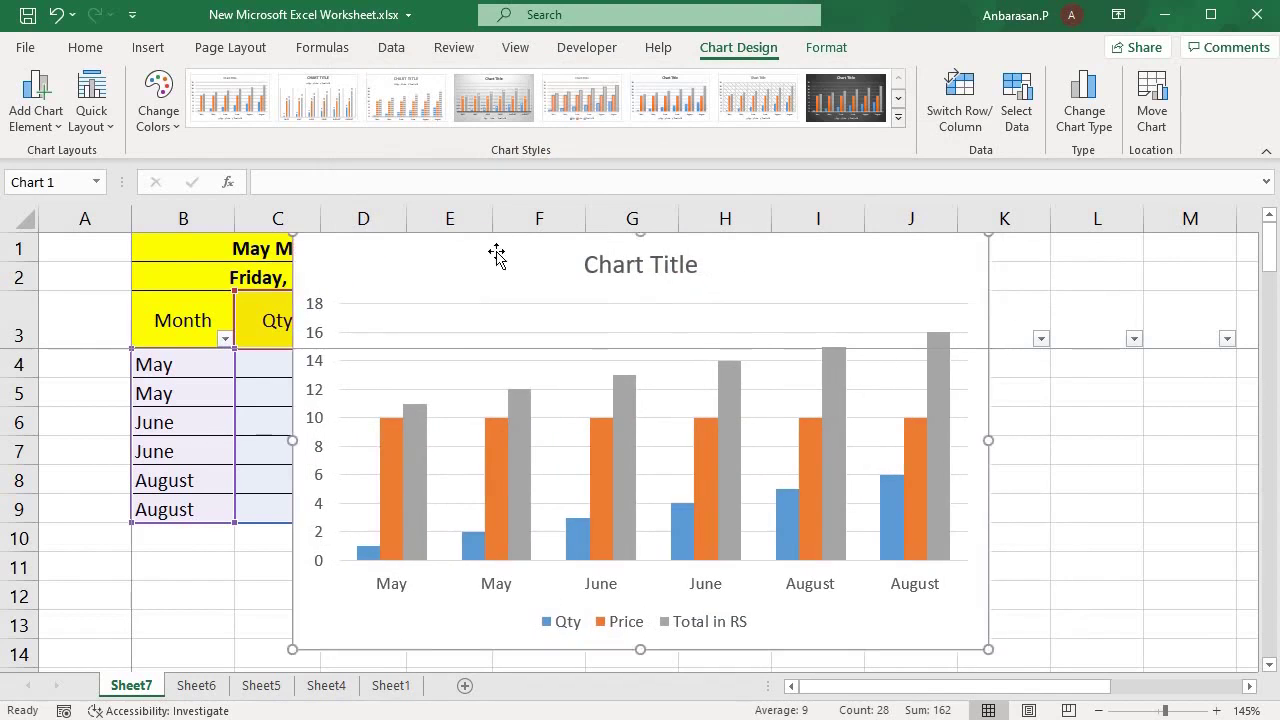
key("Delete")
left_click(382, 420)
left_click(632, 421)
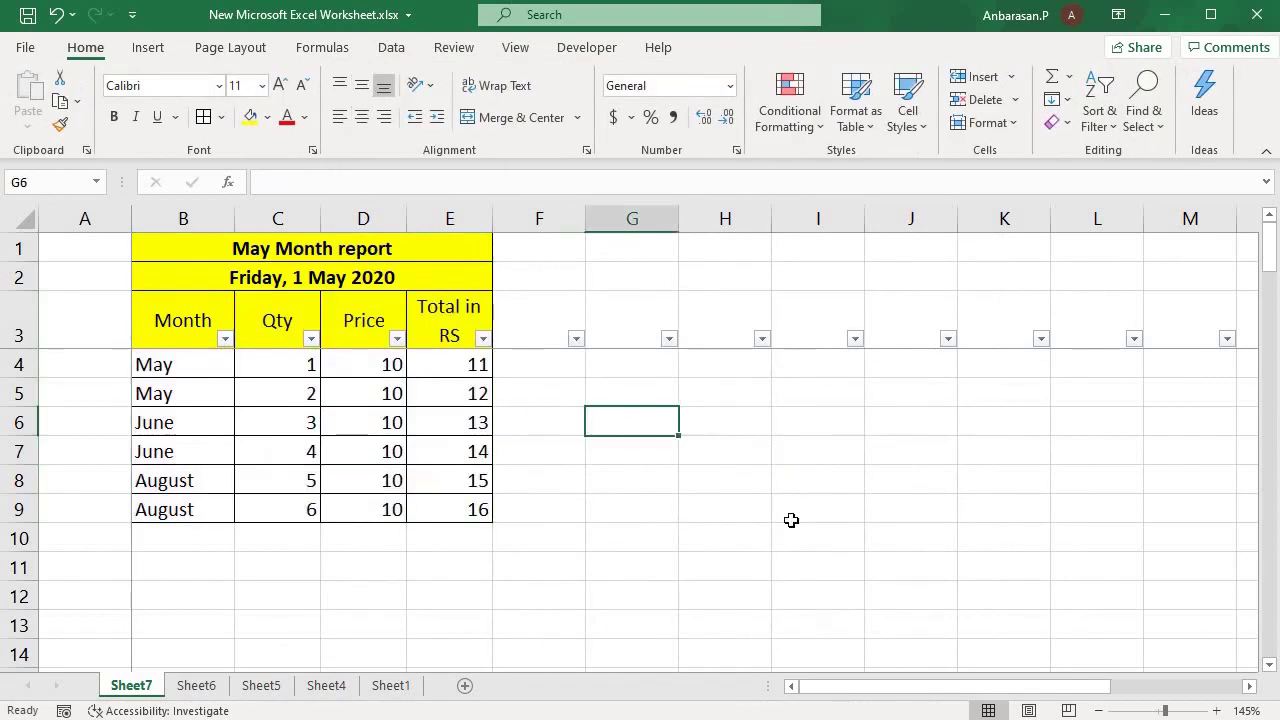
left_click(571, 480)
Create a chart of the report data B3:E9 on its own chart sheet and remove that sheet.
left_click_drag(190, 320, 445, 509)
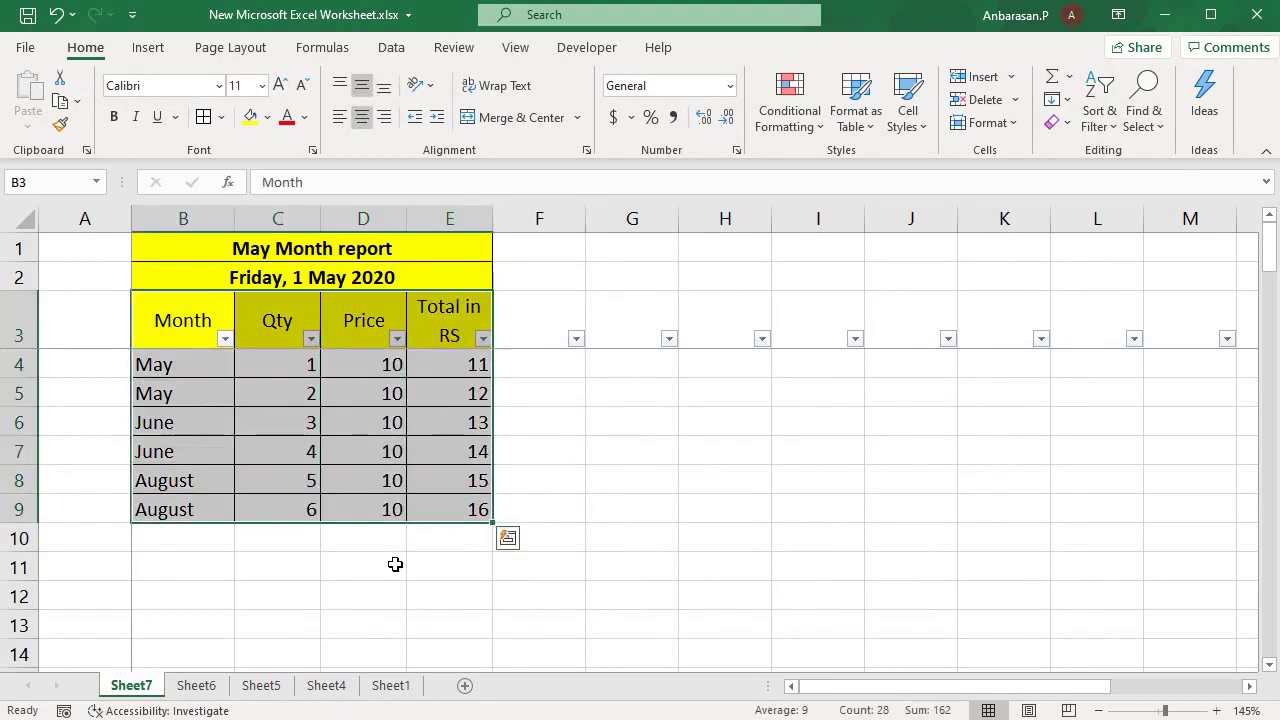
left_click_drag(192, 333, 447, 508)
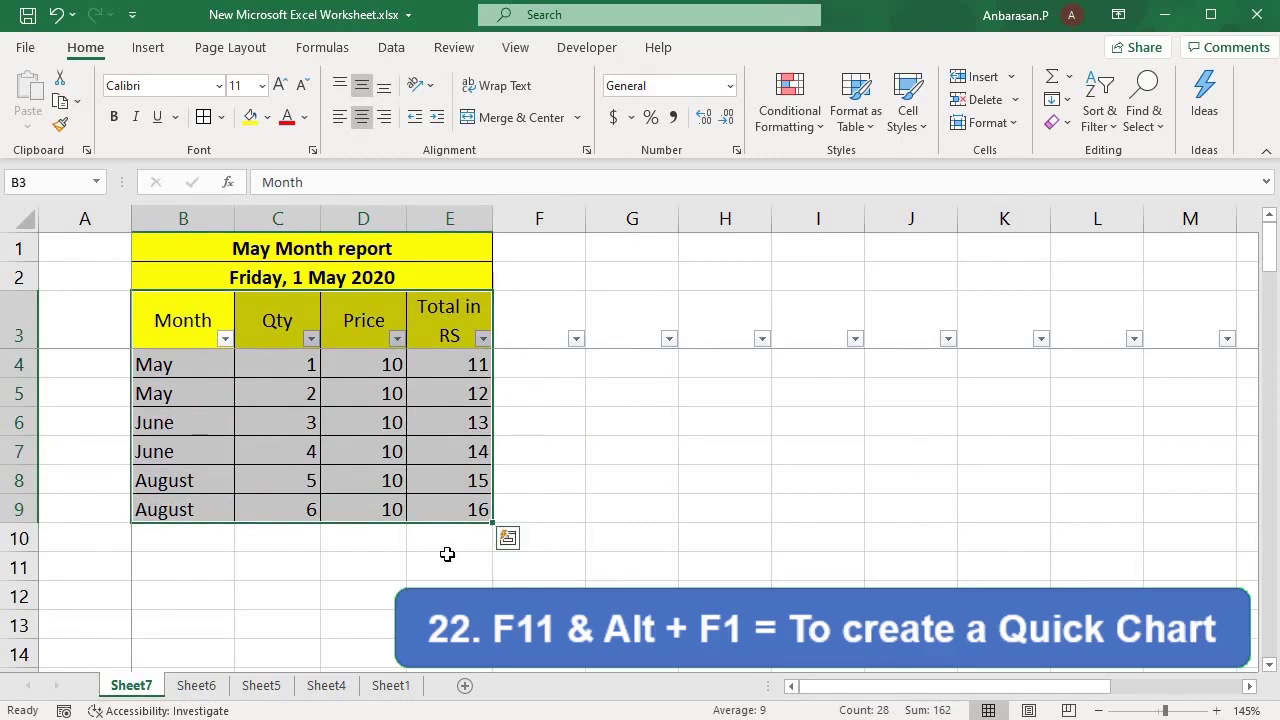
key("F11")
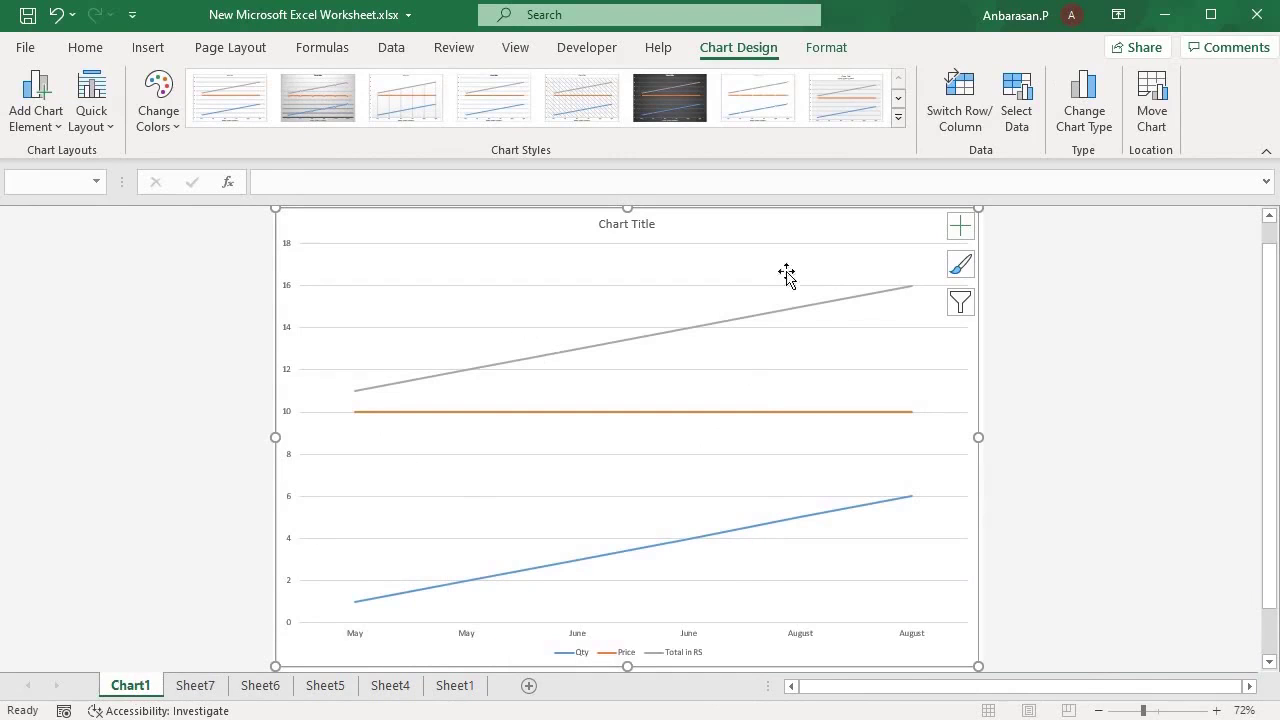
right_click(830, 227)
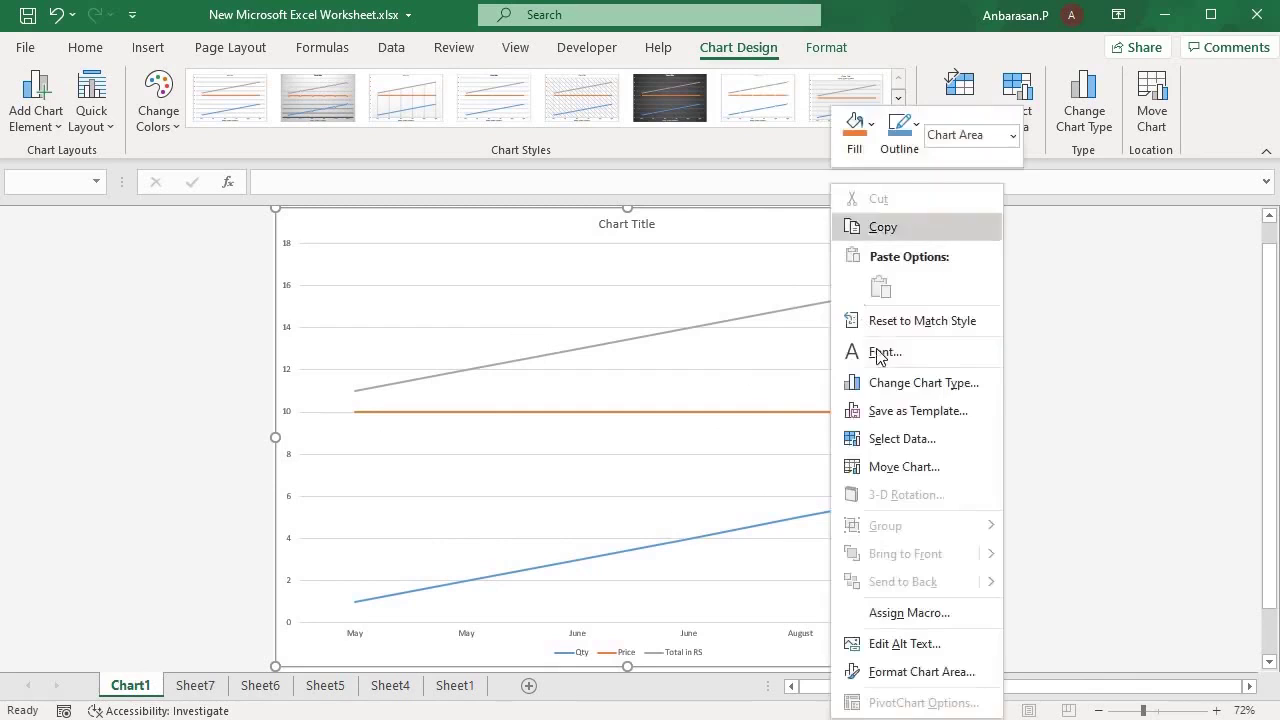
key("Escape")
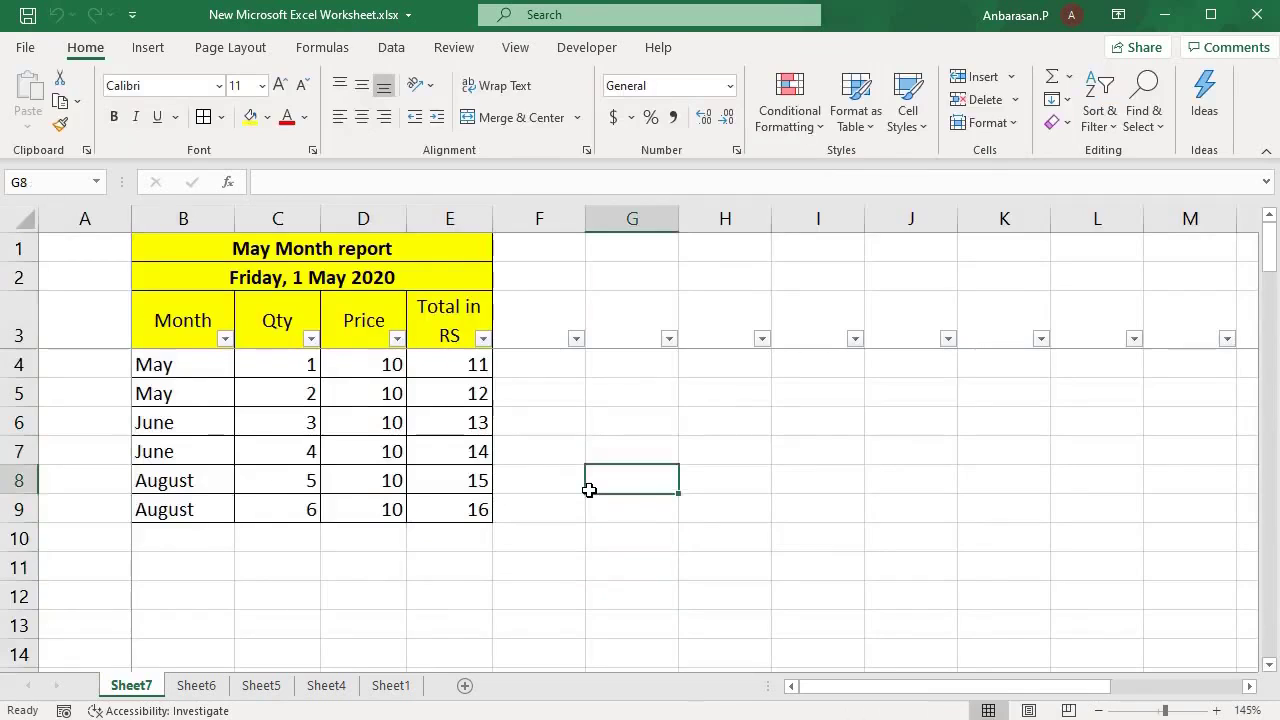
Enter the misspelled word "gooud" in cell G9.
key("Up")
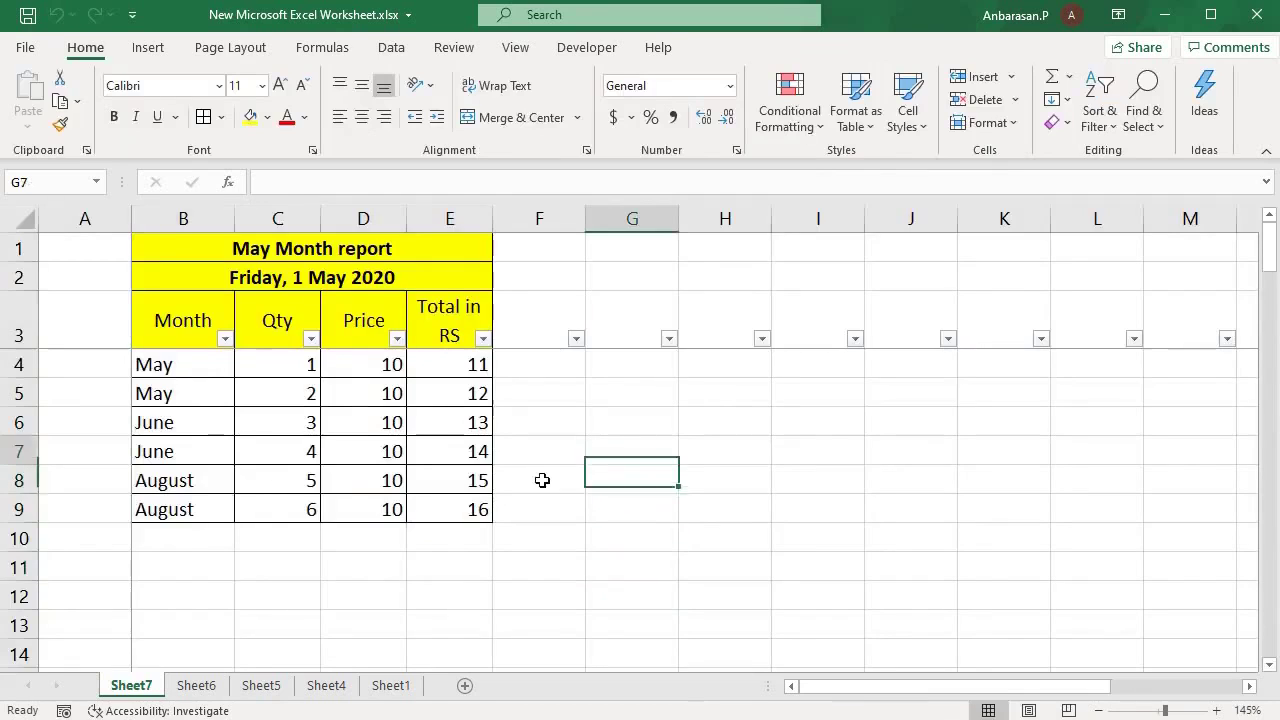
key("Down")
key("Down")
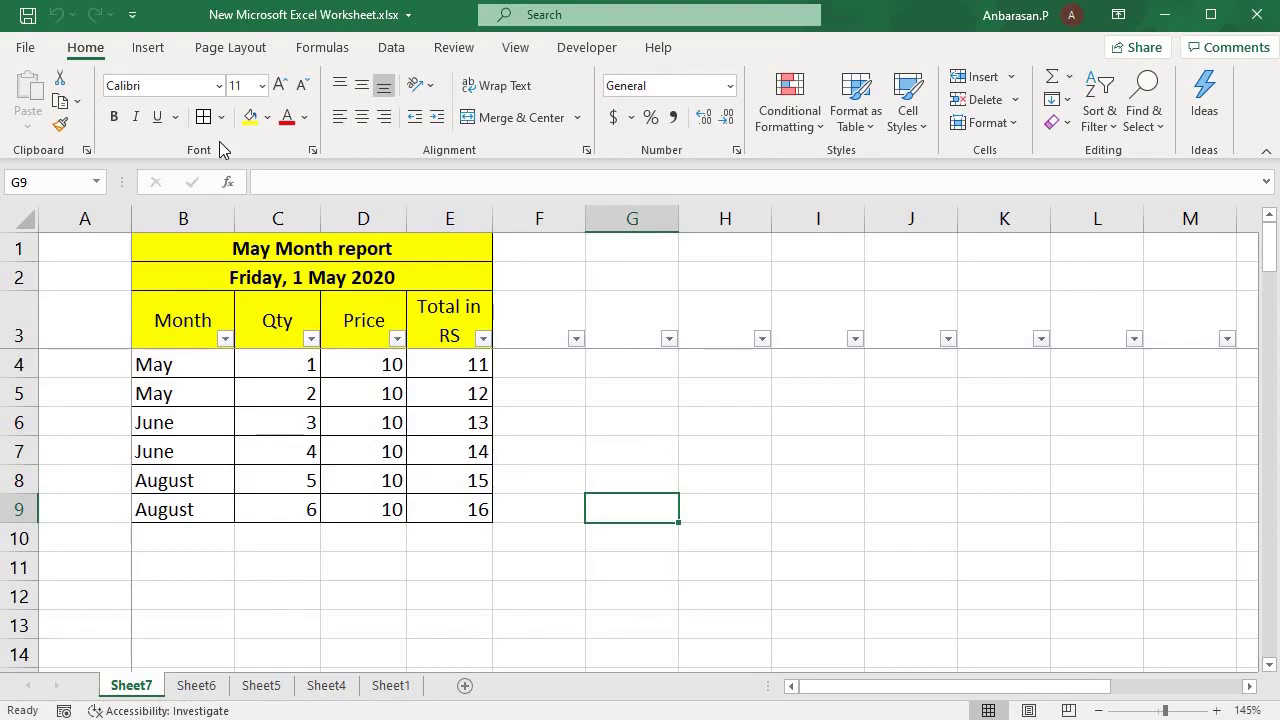
type("goo")
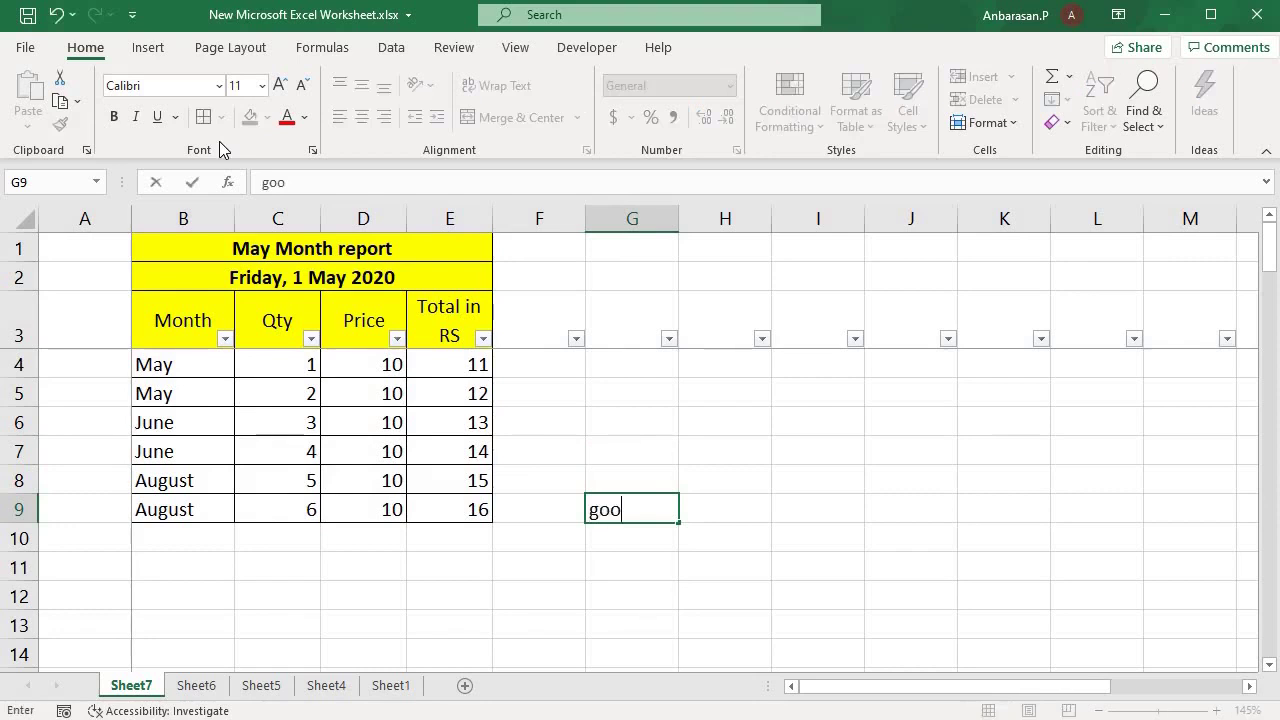
type("ud")
key("Return")
left_click(629, 510)
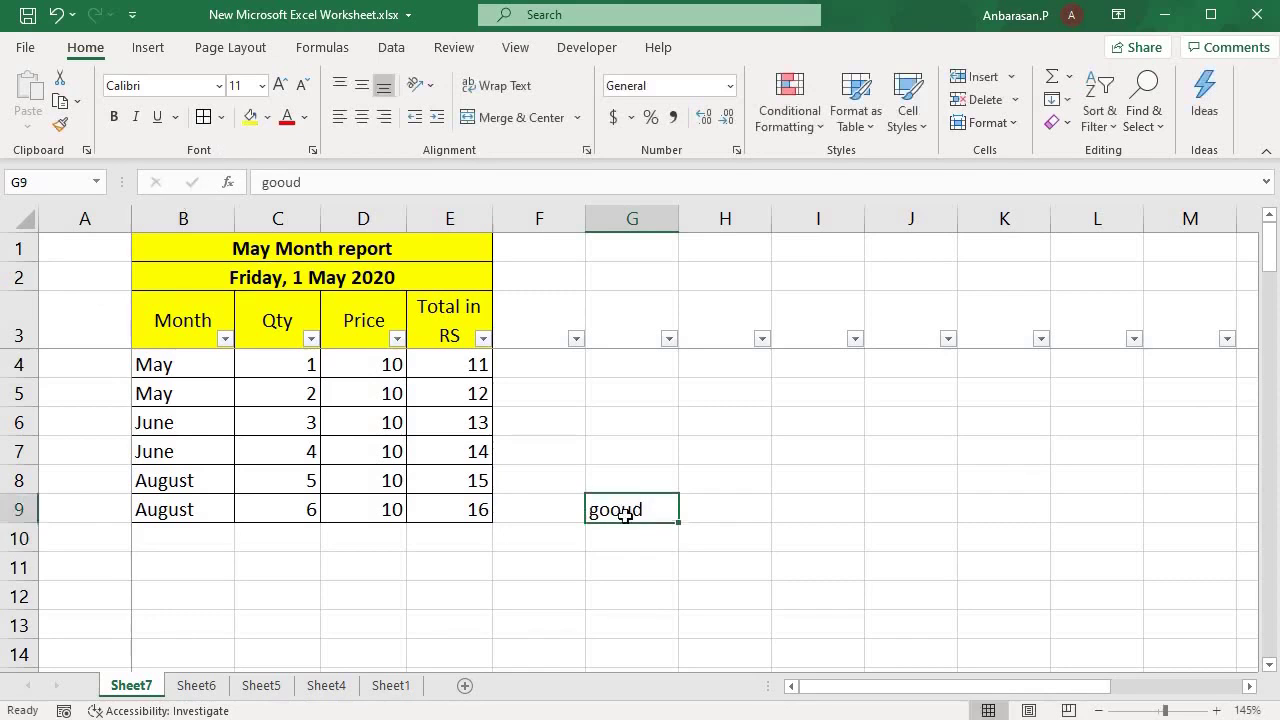
key("Return")
Run the spelling check on cell G9 and close it without changing the word.
left_click(617, 508)
key("F7")
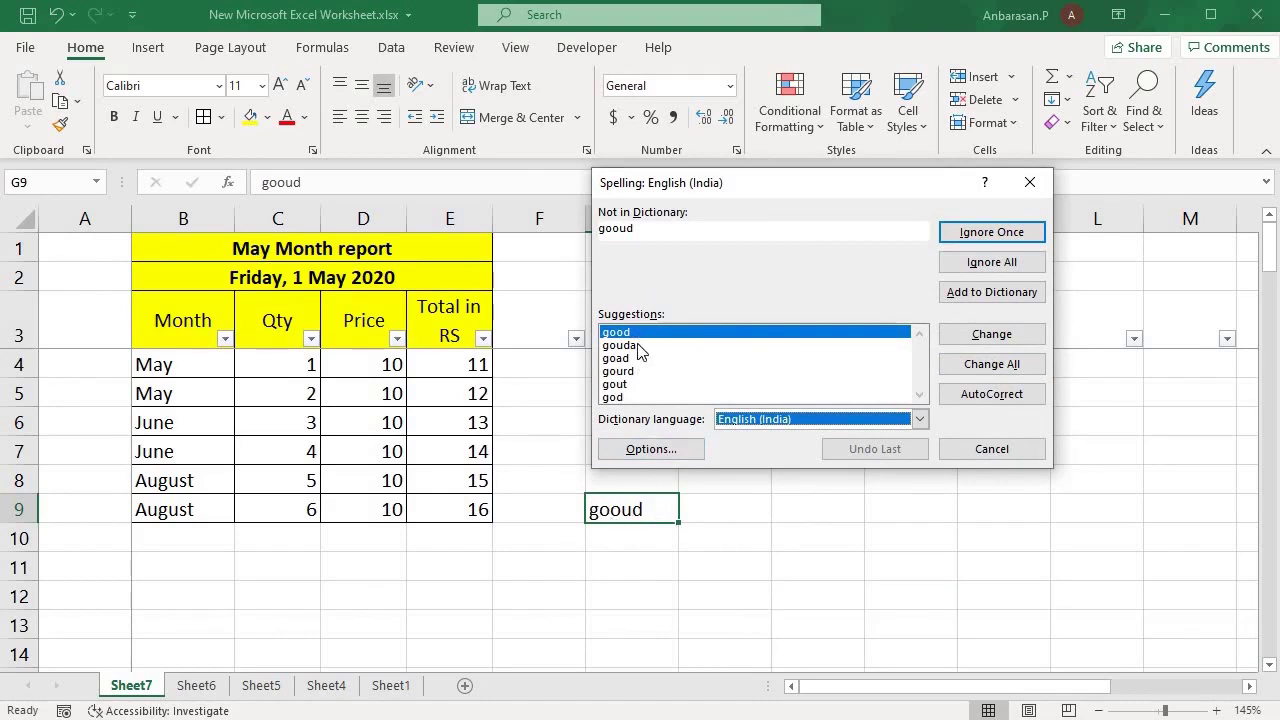
left_click(1030, 182)
left_click(829, 563)
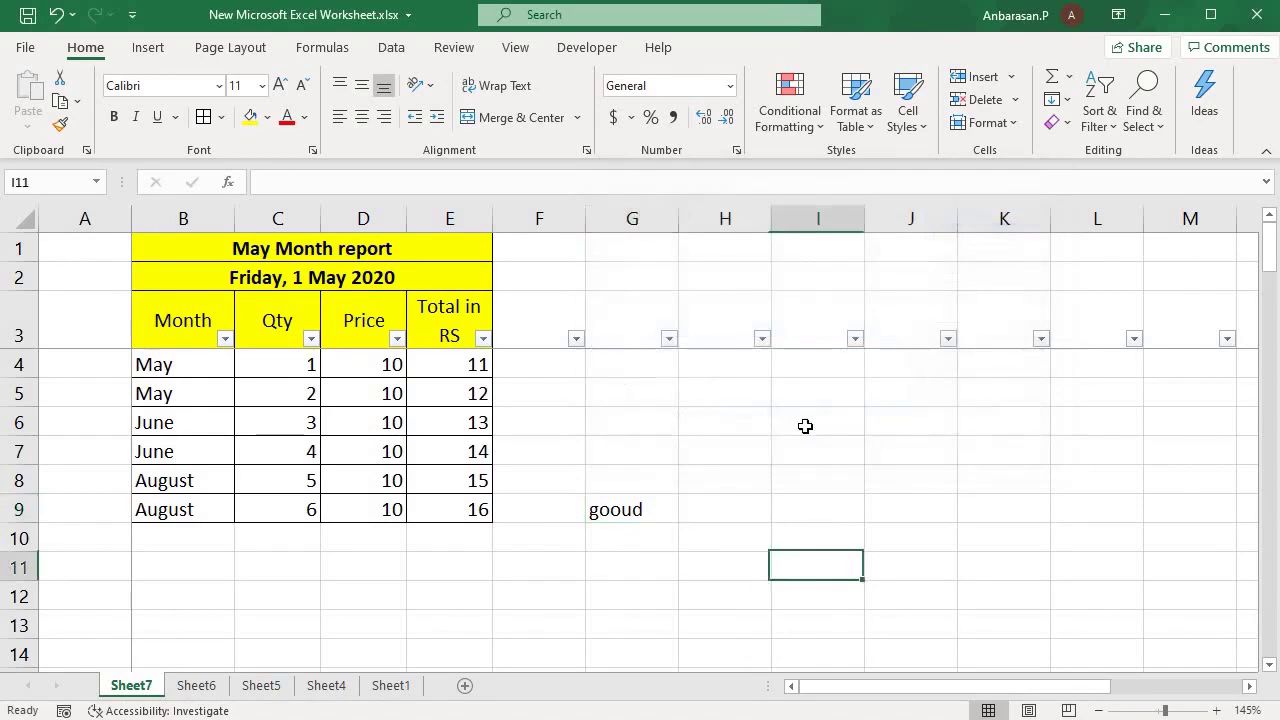
Run the spelling check on the sheet, change "gooud" in G9 to "good" and continue checking from the sheet's beginning.
left_click(805, 426)
key("F7")
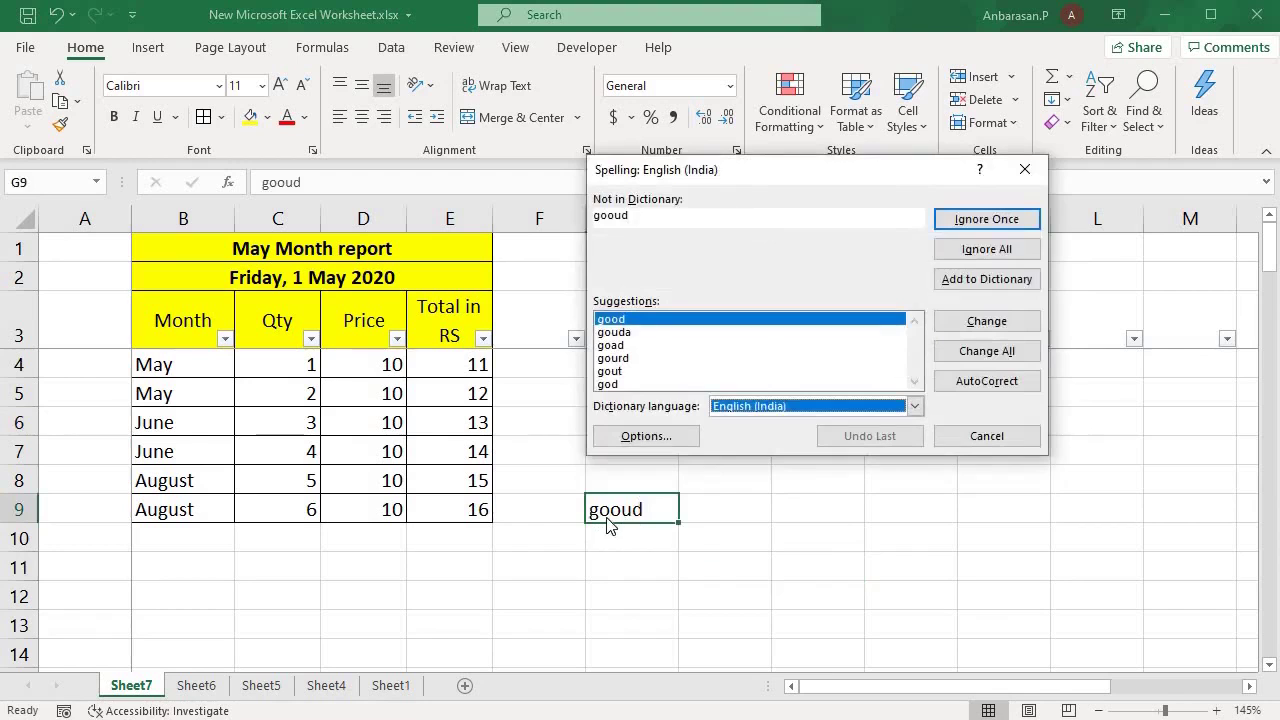
left_click(628, 326)
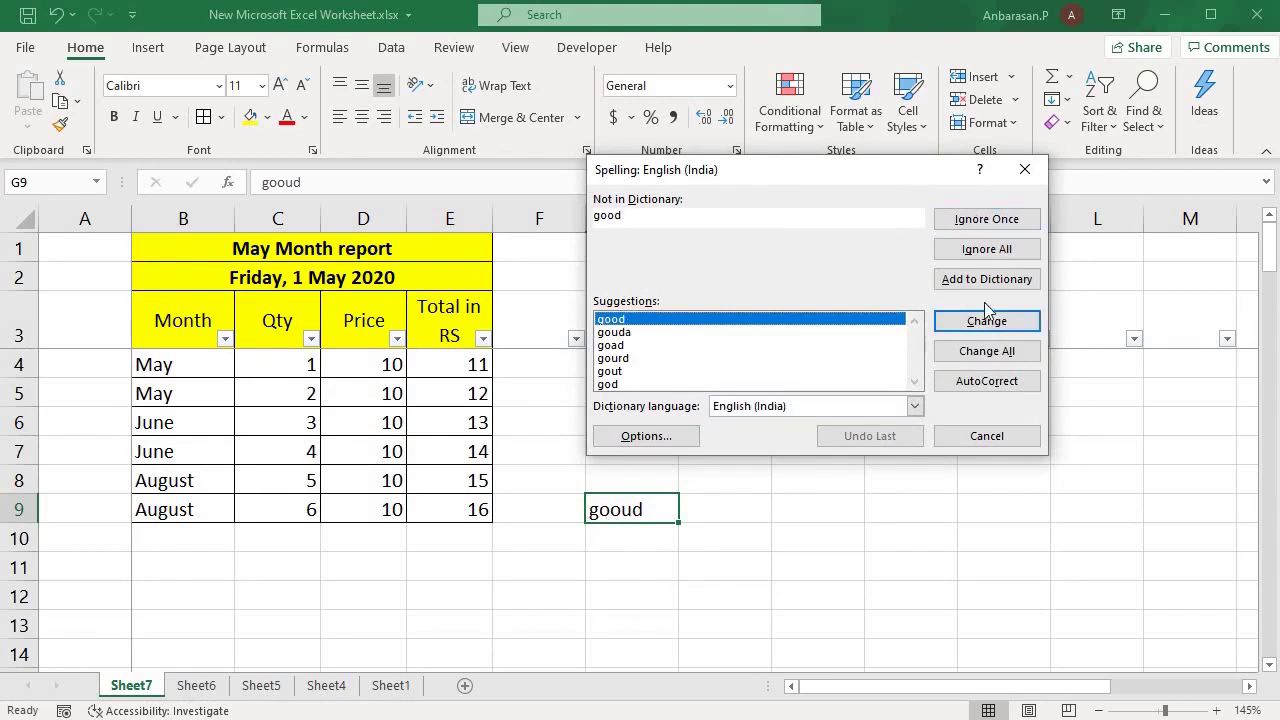
left_click(1020, 328)
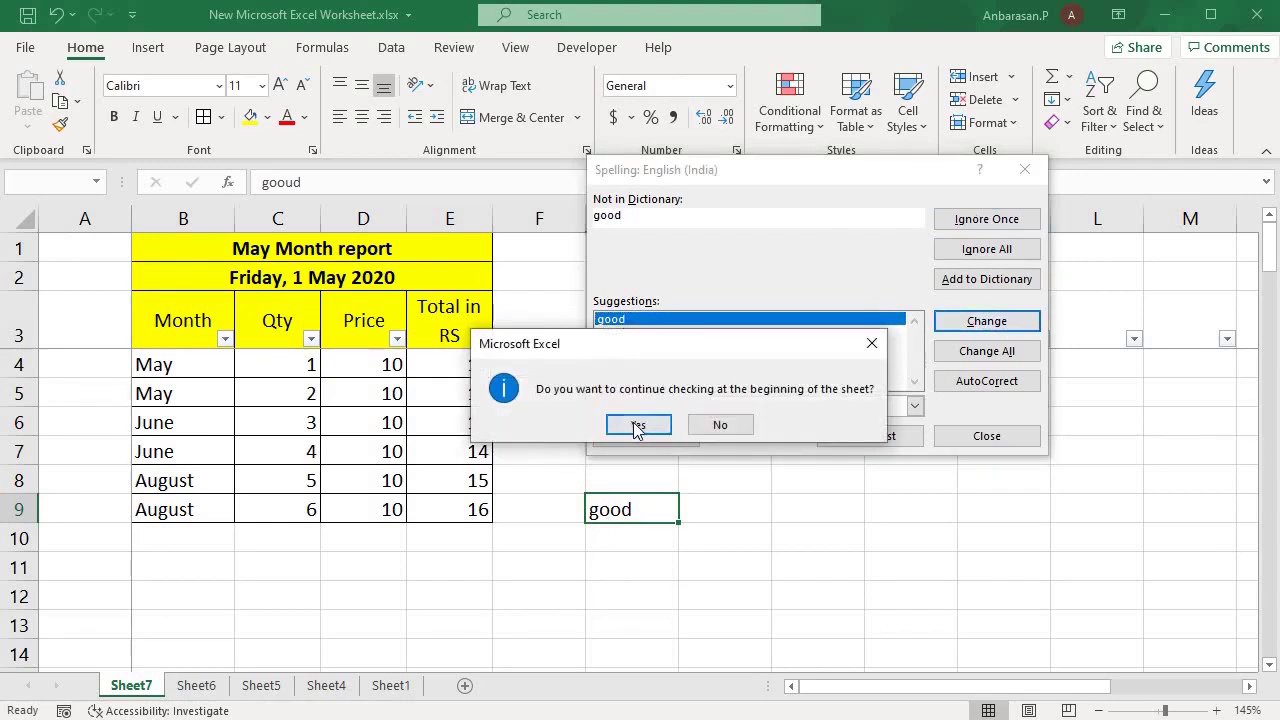
left_click(638, 425)
left_click(678, 425)
left_click(713, 527)
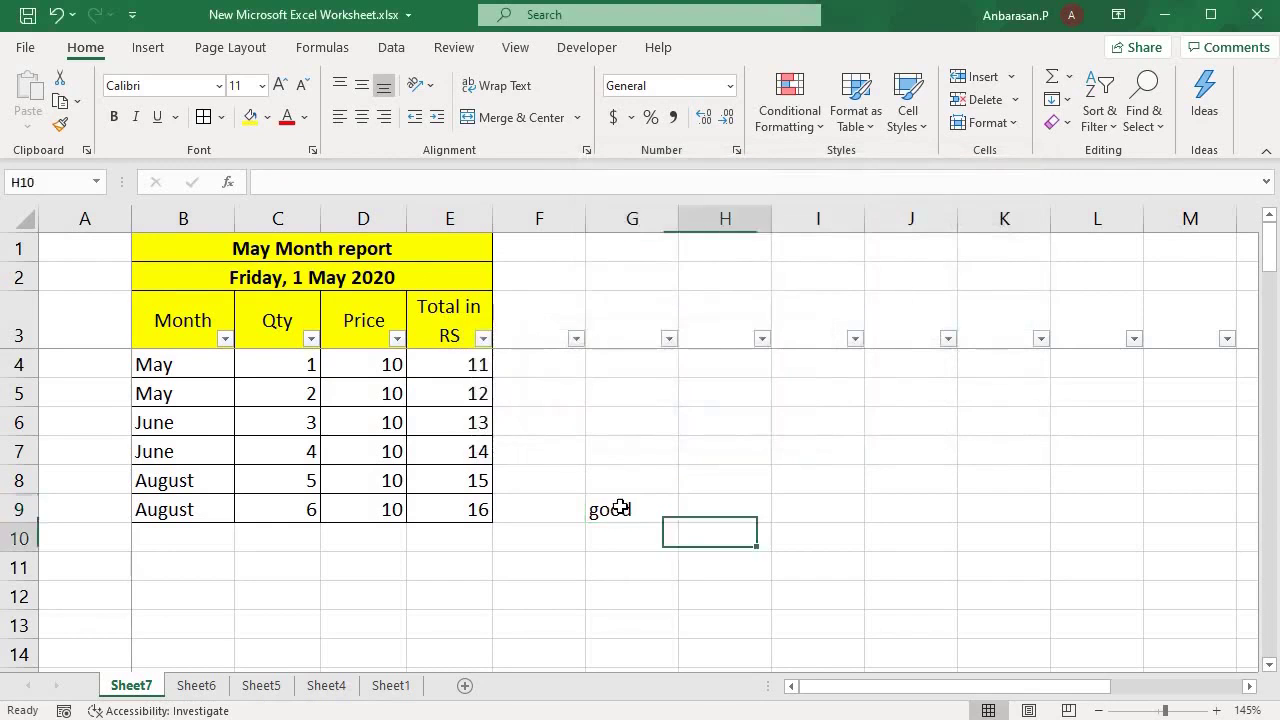
Open the Save As dialog for the workbook and cancel it without saving.
left_click(623, 509)
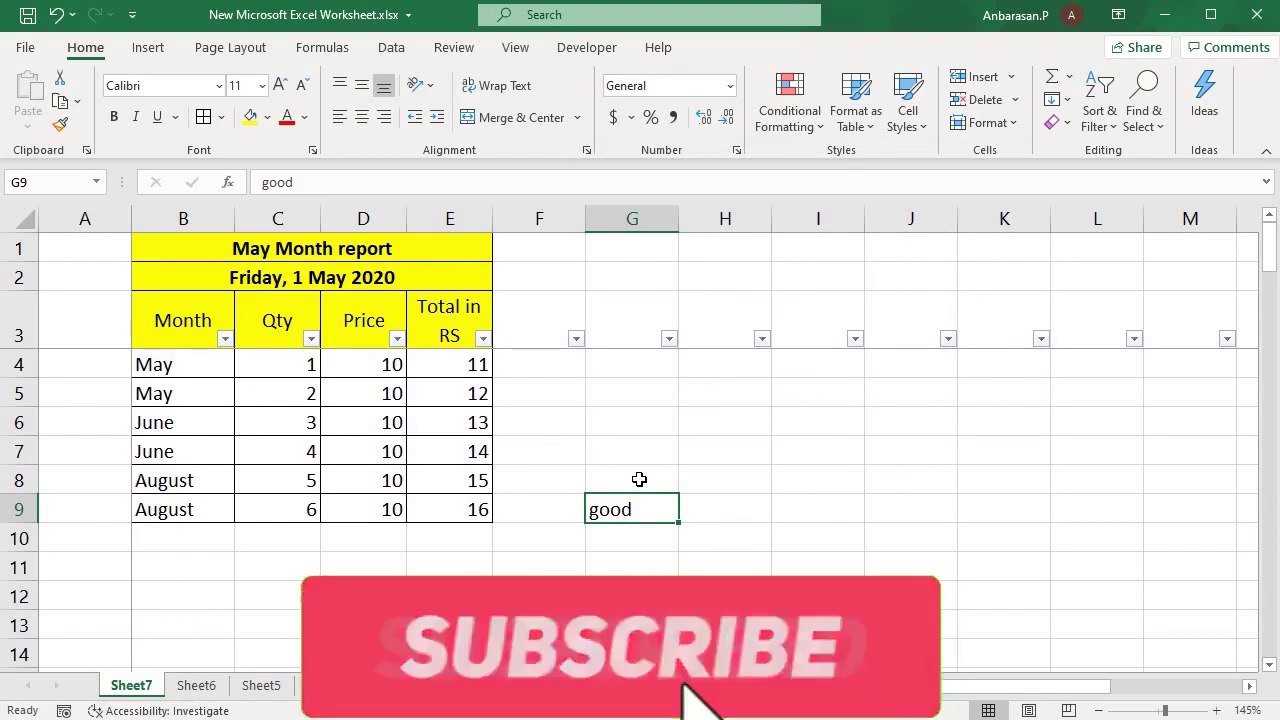
left_click(639, 480)
left_click(623, 508)
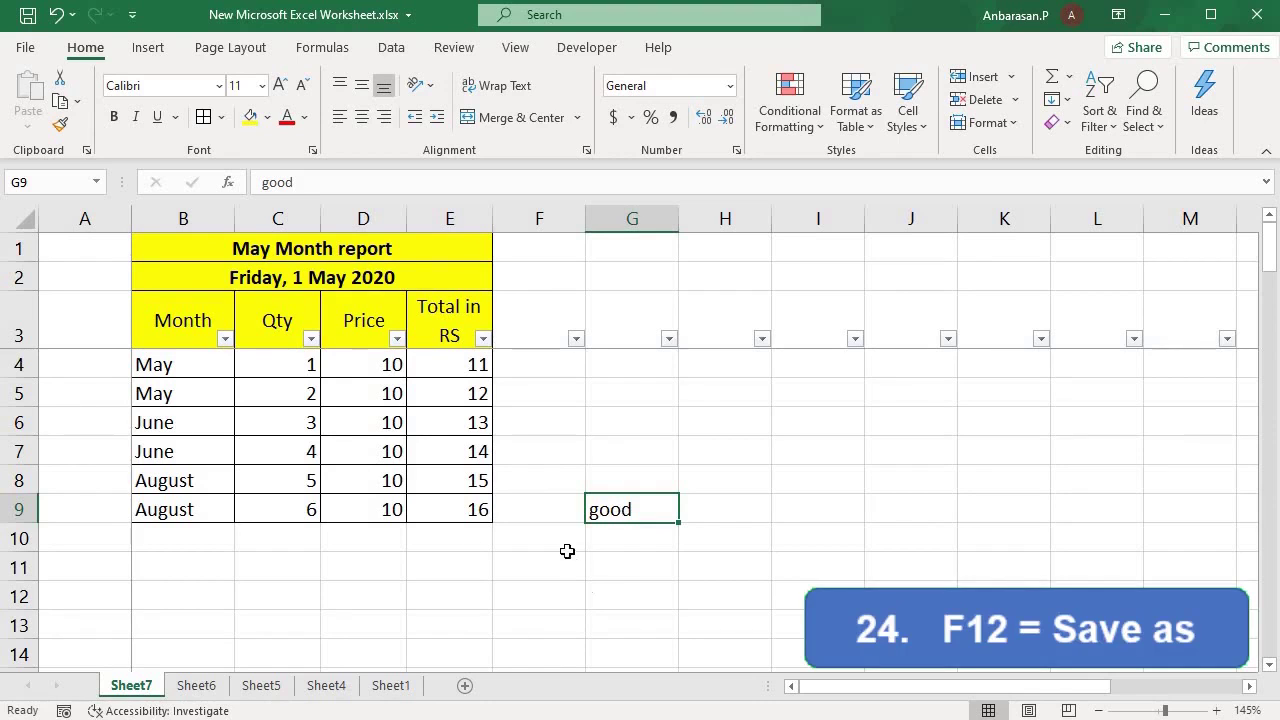
key("F12")
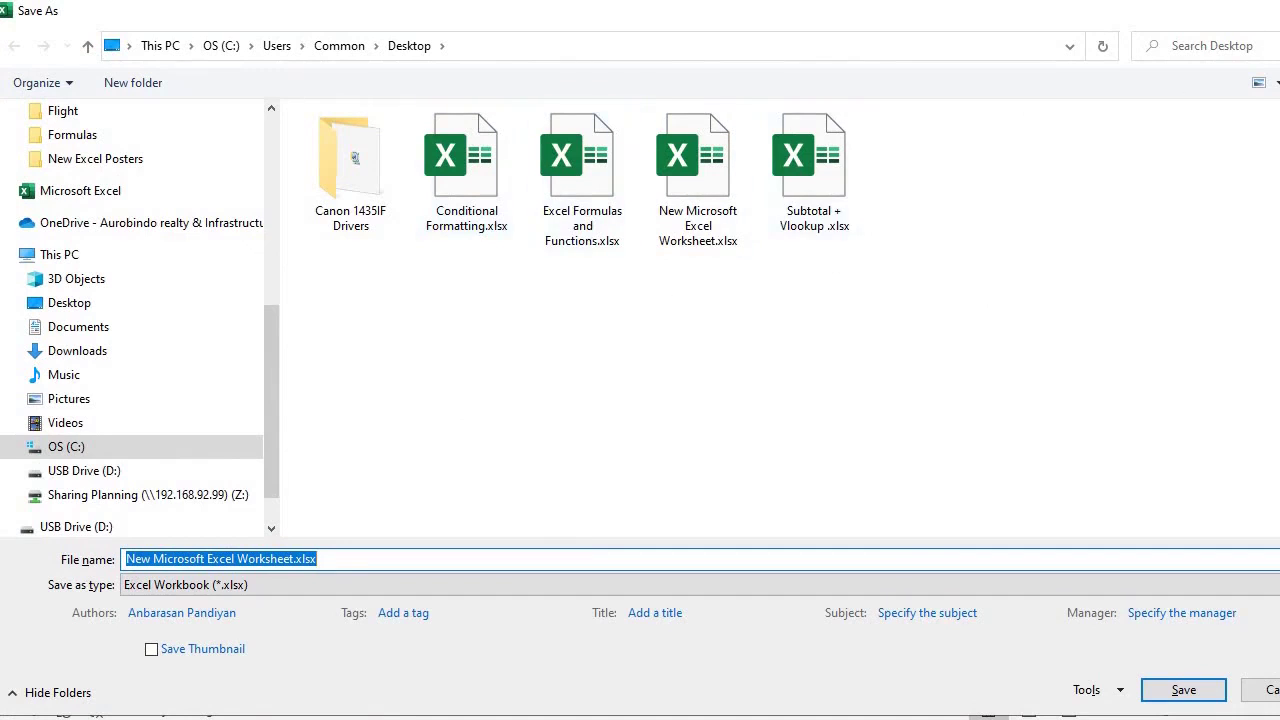
key("Escape")
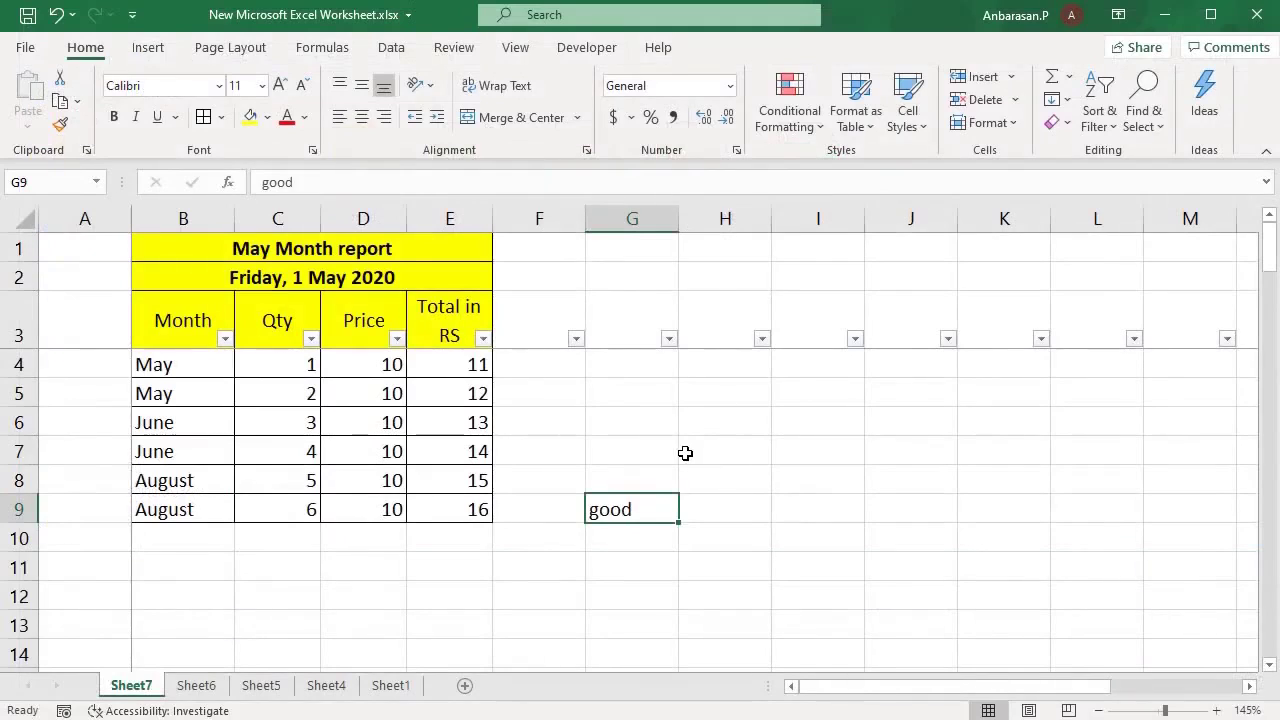
Clear the word "good" from cell G9.
left_click(610, 444)
left_click(622, 509)
key("Delete")
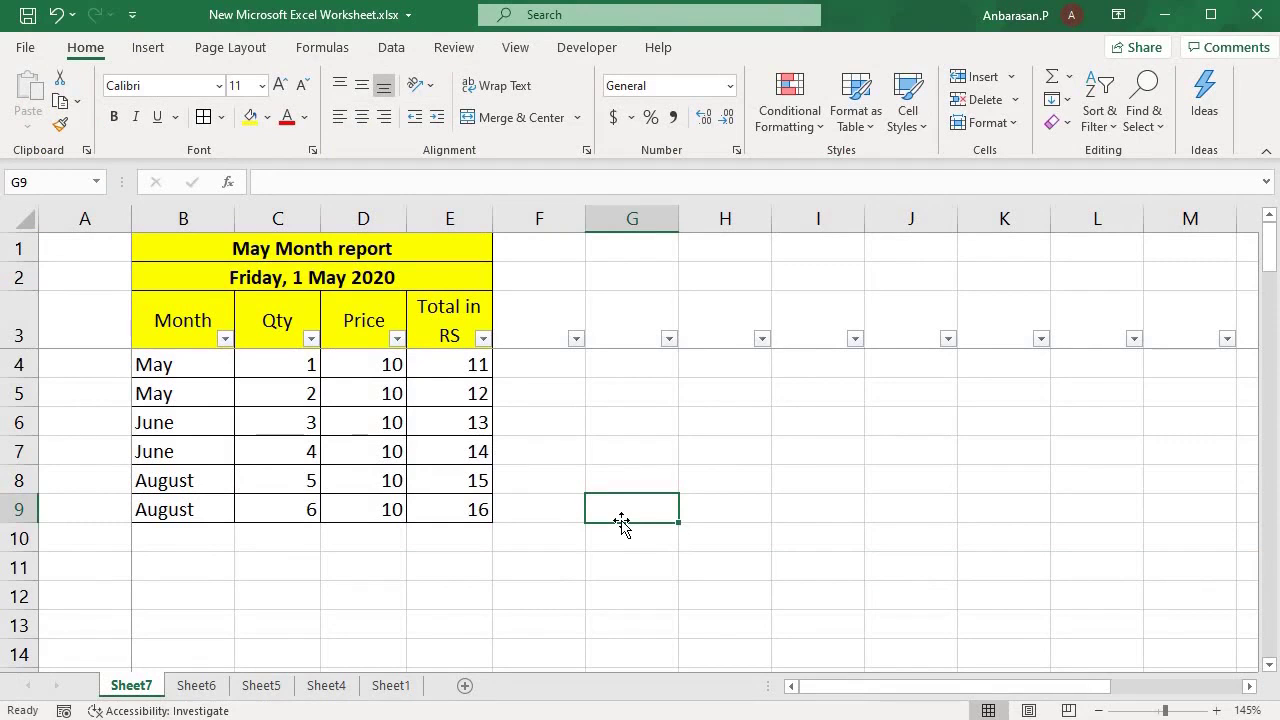
Save the workbook's changes to the Desktop as 123.xlsx and close the workbook.
key("ctrl+w")
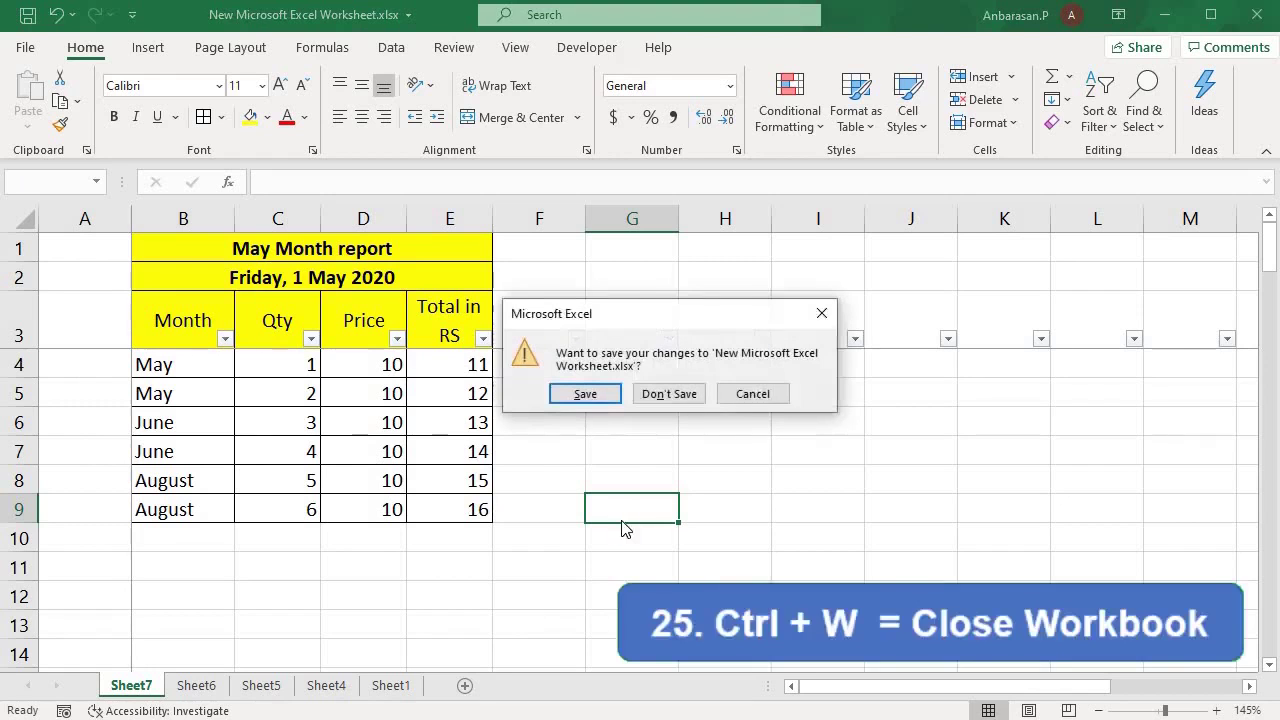
left_click(585, 394)
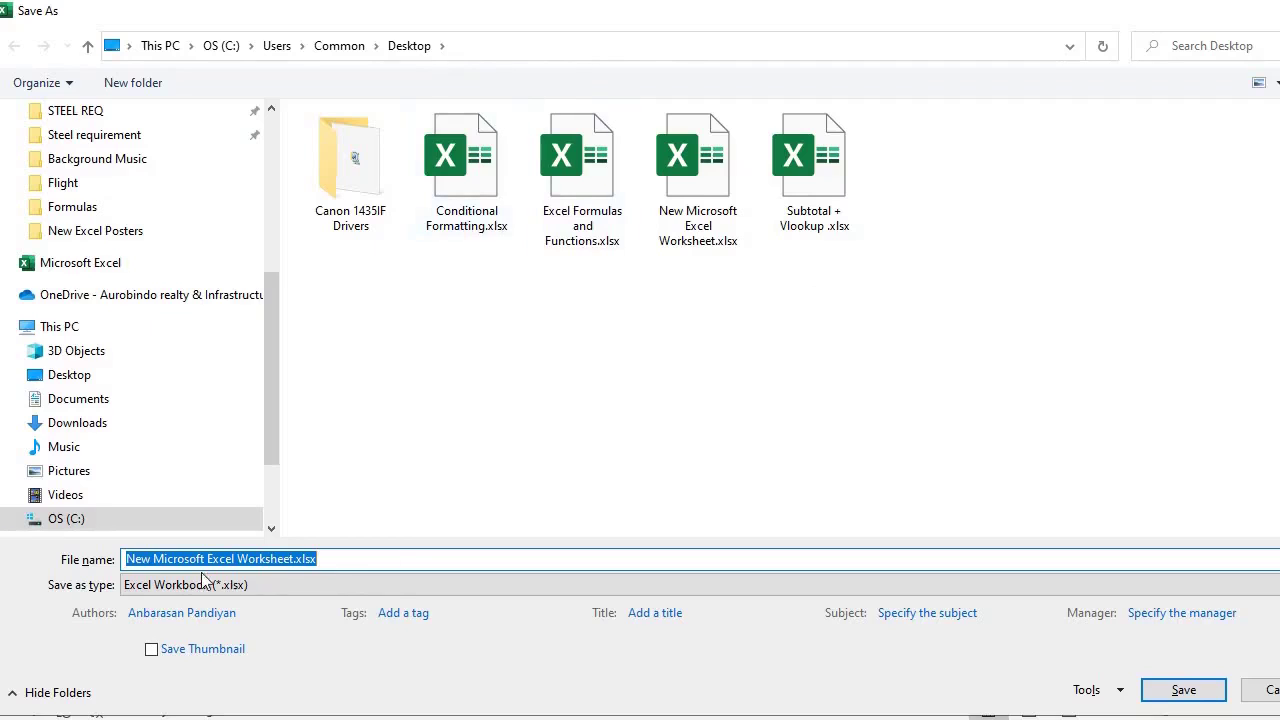
key("BackSpace")
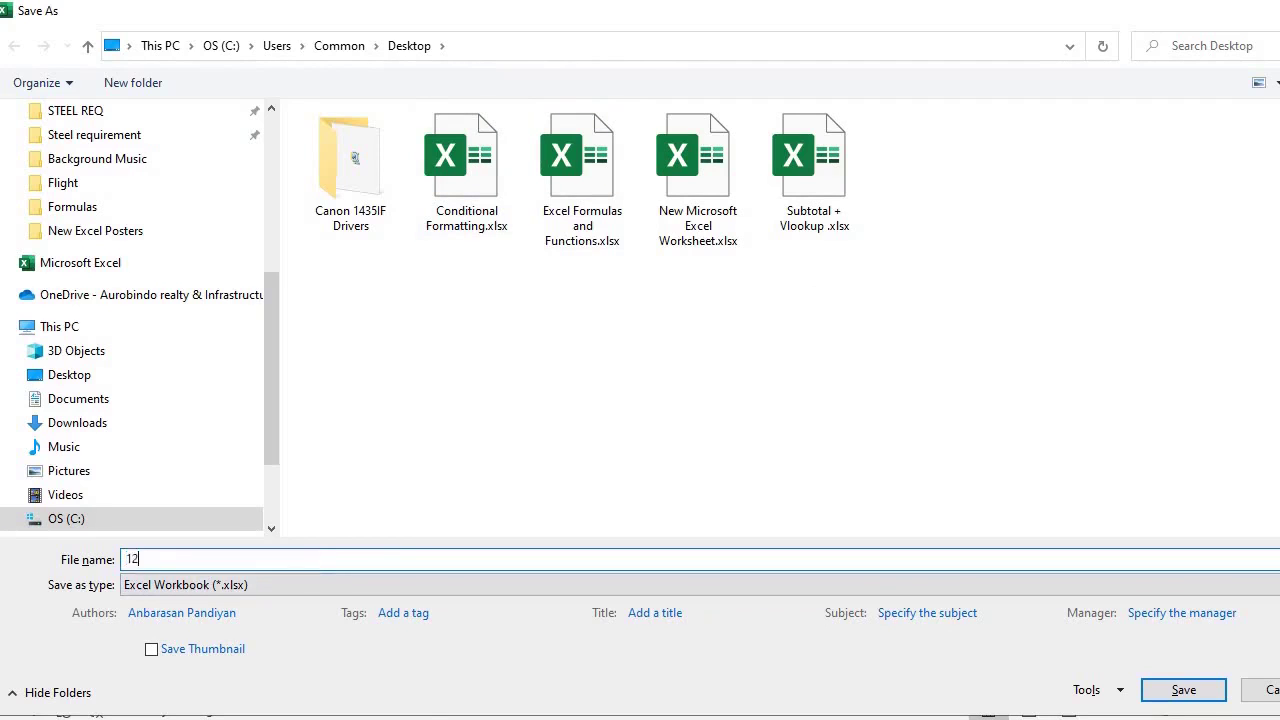
left_click(1200, 698)
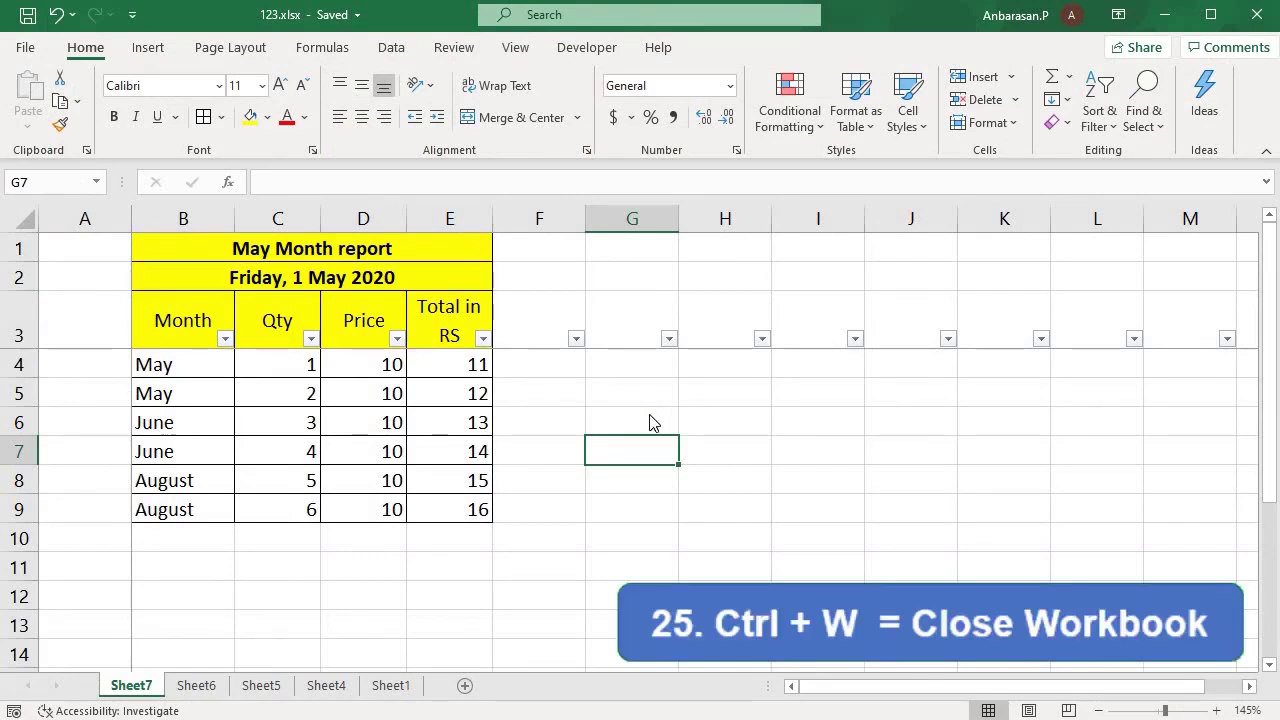
key("ctrl+w")
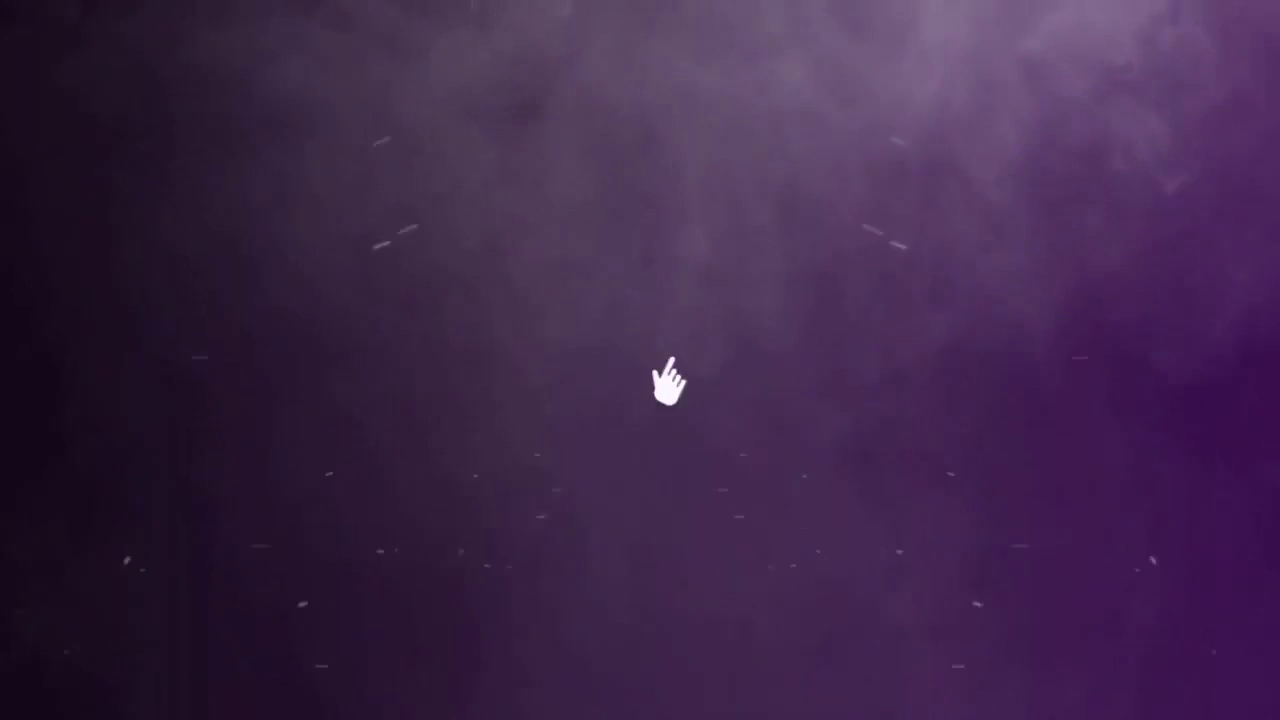